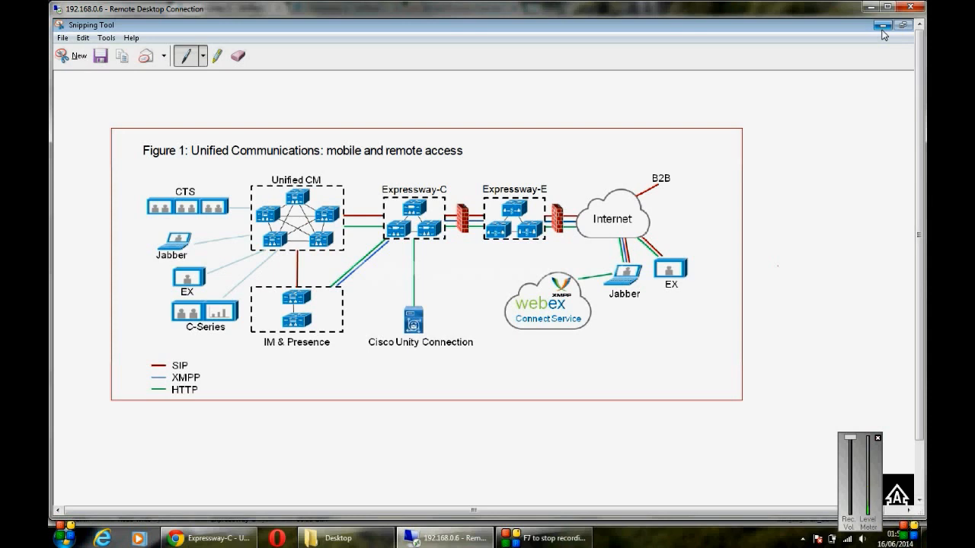
Step: Minimize the Snipping Tool diagram capture to reveal the Jabber DNS guide in Chrome
{"action": "left_click", "coordinate": [882, 27]}
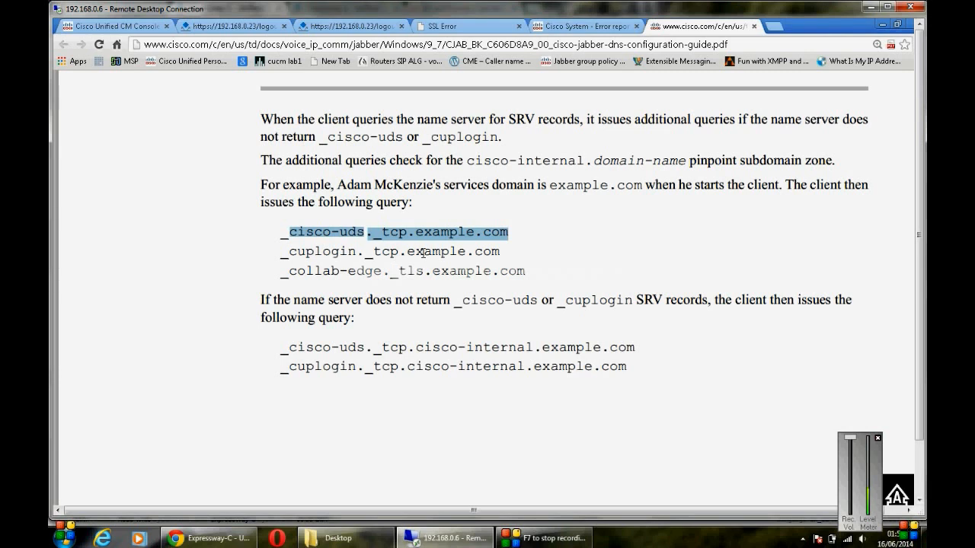
Step: Switch to the 192.168.0.19 remote session, then to the 192.168.0.16 Jabber desktop
{"action": "left_click", "coordinate": [878, 440]}
{"action": "left_click_drag", "start_coordinate": [920, 436], "coordinate": [919, 505]}
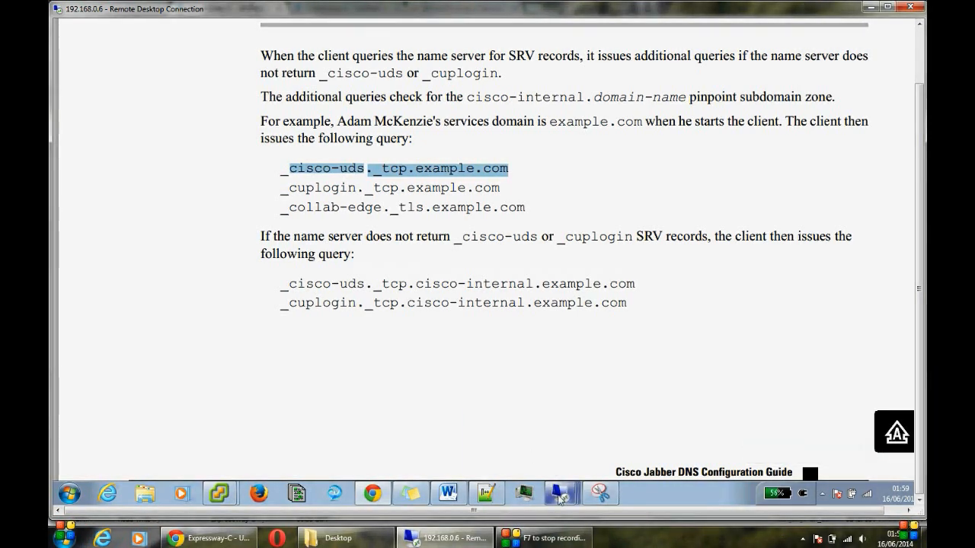
{"action": "mouse_move", "coordinate": [561, 497]}
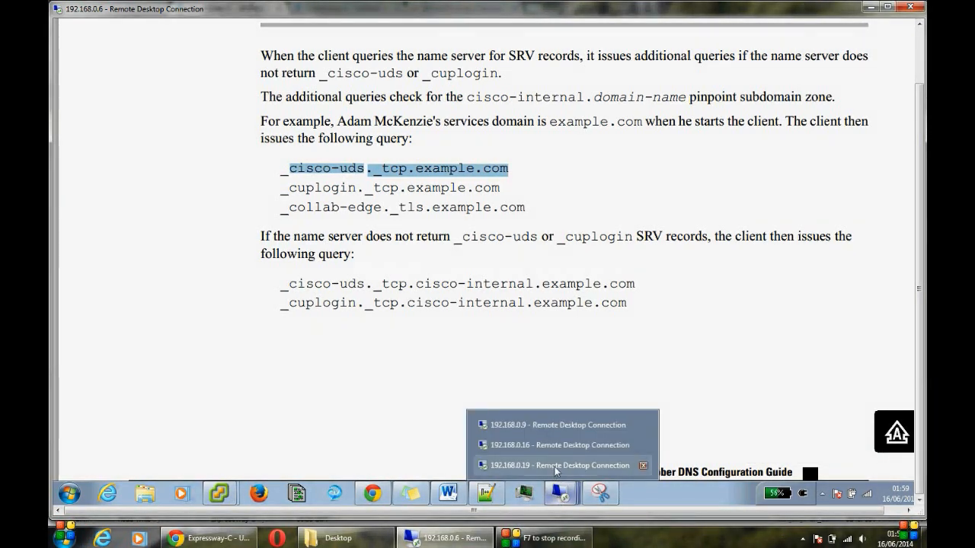
{"action": "left_click", "coordinate": [556, 465]}
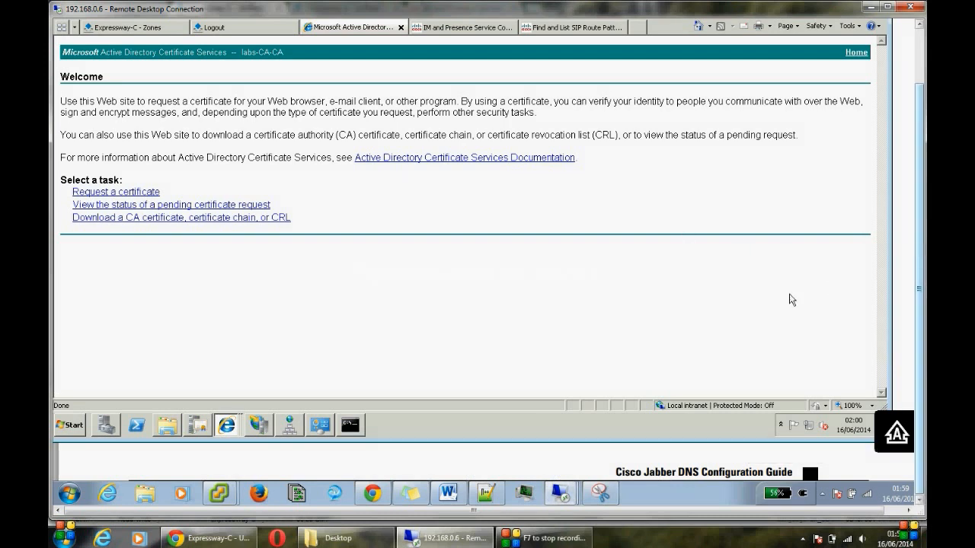
{"action": "left_click", "coordinate": [563, 493]}
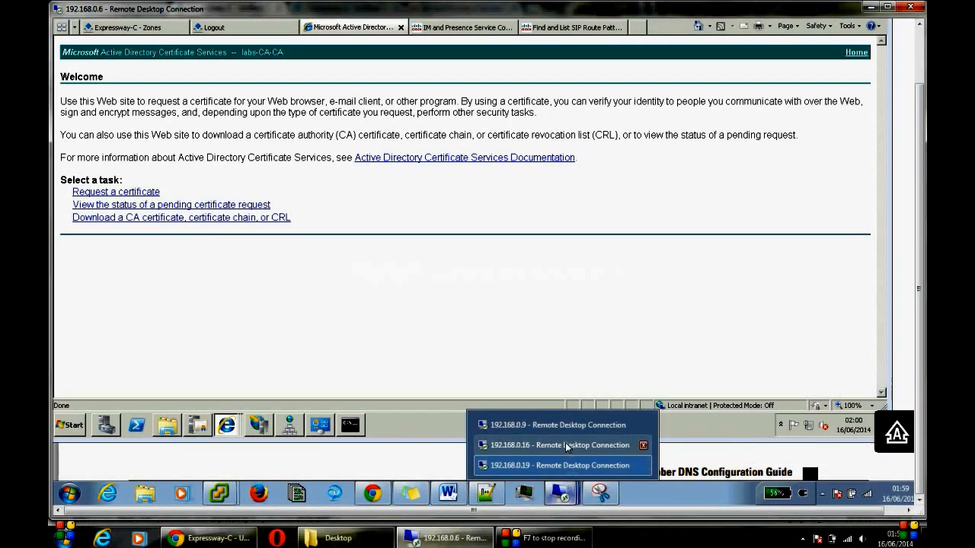
{"action": "left_click", "coordinate": [566, 446]}
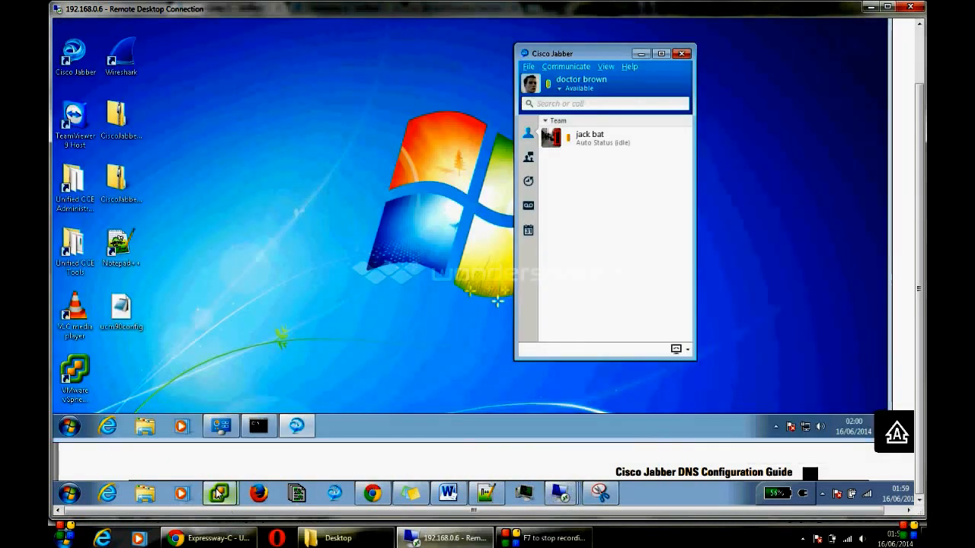
{"action": "left_click", "coordinate": [217, 494]}
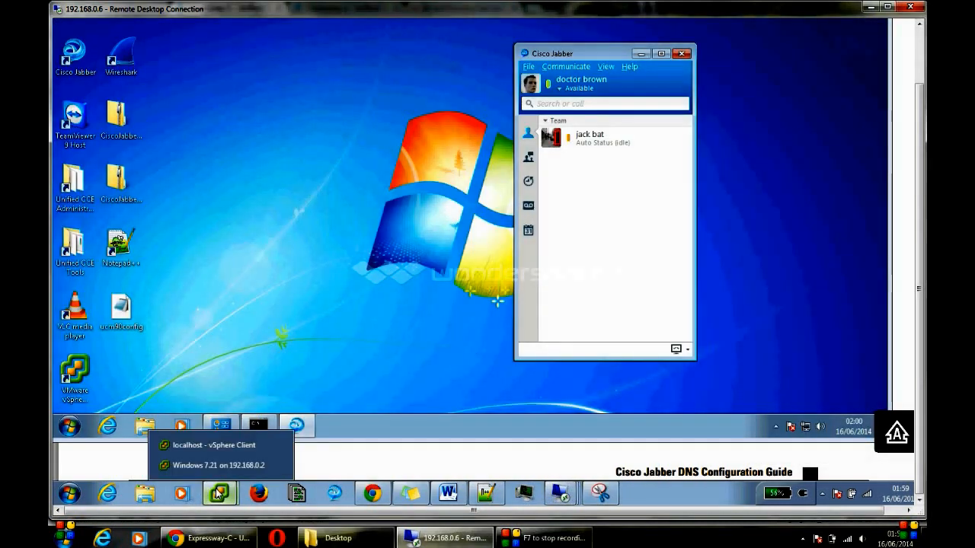
{"action": "left_click", "coordinate": [217, 446]}
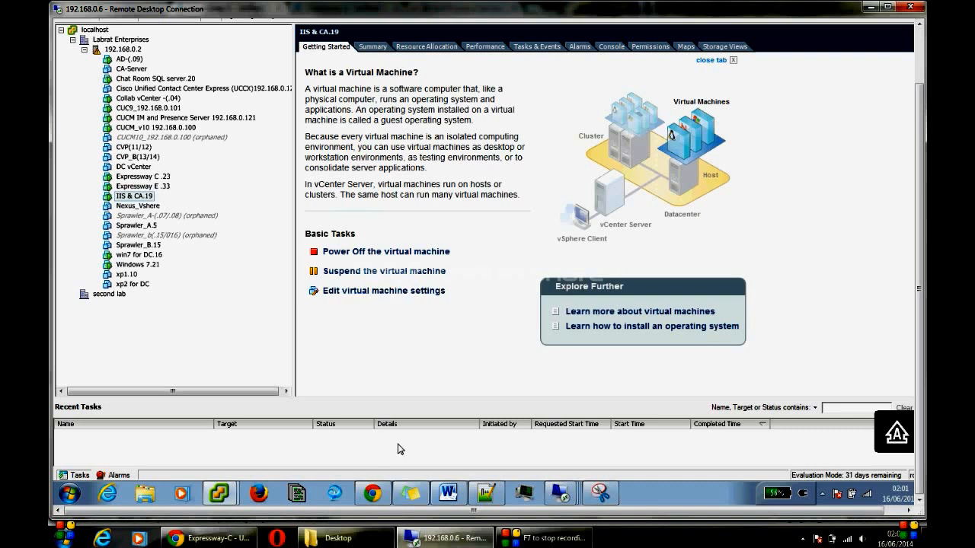
{"action": "mouse_move", "coordinate": [559, 499]}
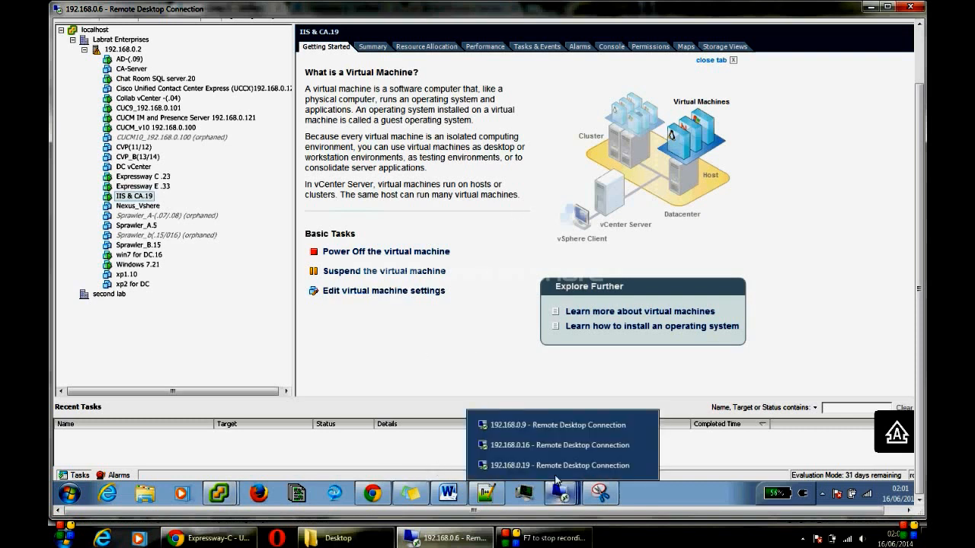
{"action": "left_click", "coordinate": [553, 452]}
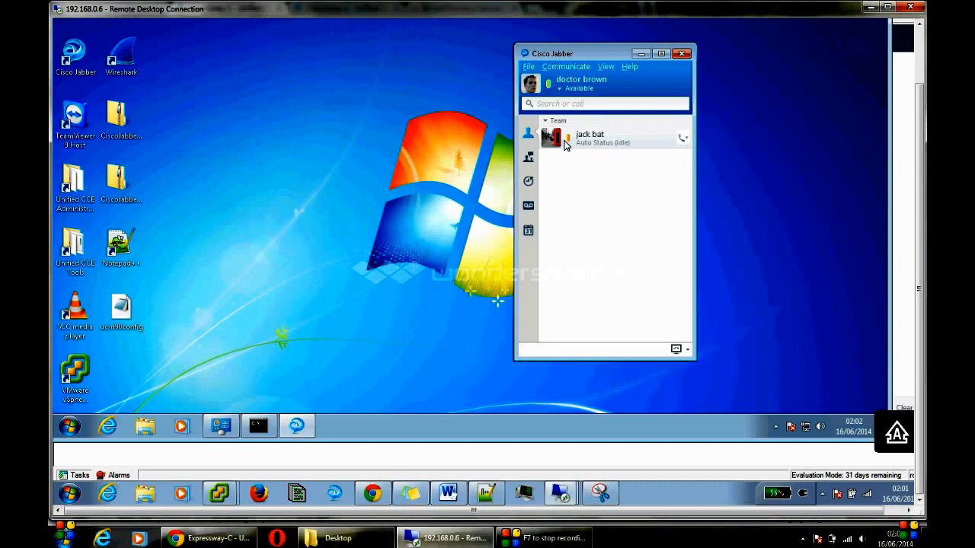
Step: List Jabber's chat rooms, glance at vSphere Client, and return to the 192.168.0.16 desktop
{"action": "left_click", "coordinate": [529, 158]}
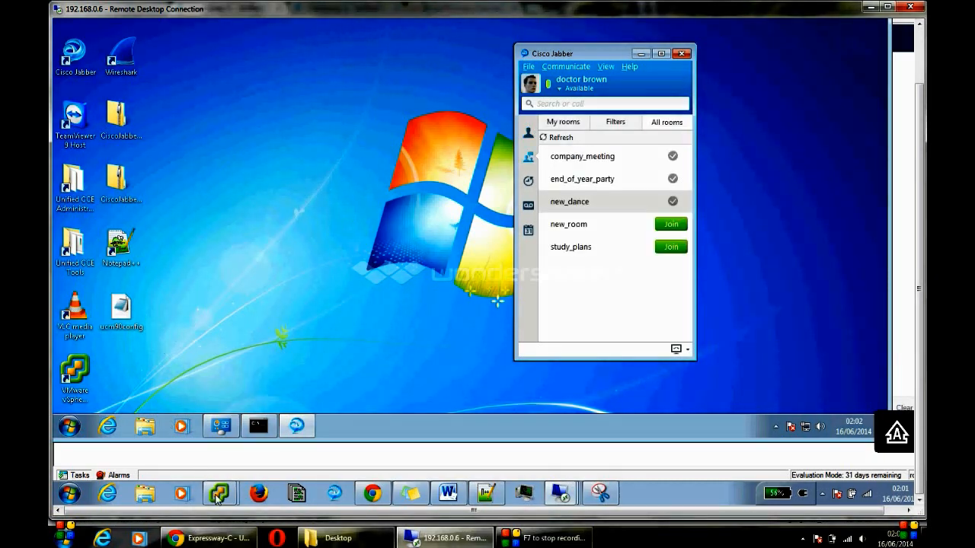
{"action": "mouse_move", "coordinate": [219, 493]}
{"action": "left_click", "coordinate": [205, 449]}
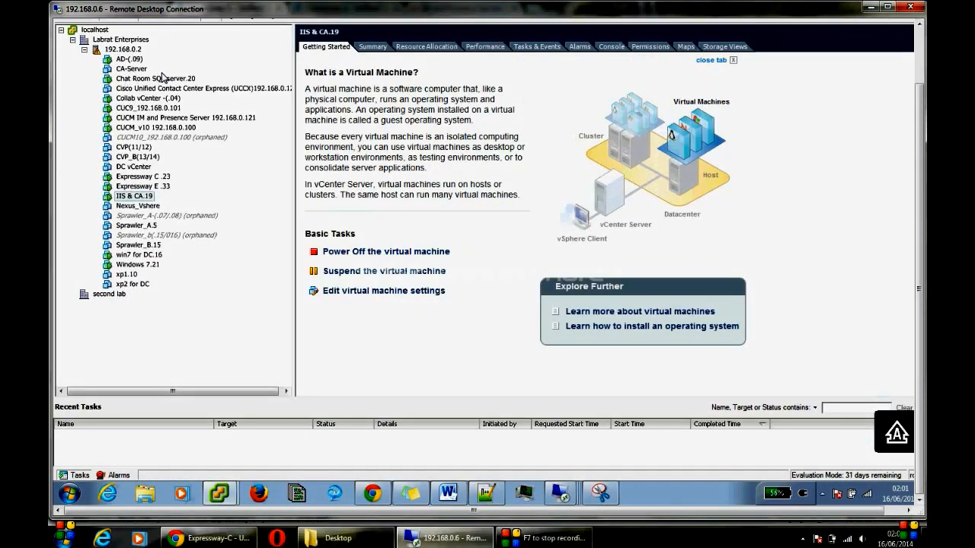
{"action": "mouse_move", "coordinate": [533, 494]}
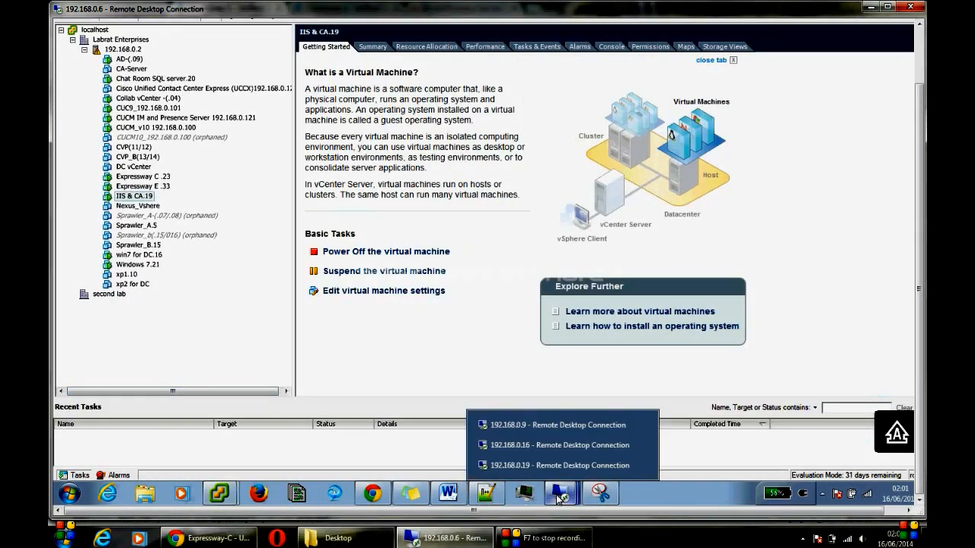
{"action": "left_click", "coordinate": [564, 450]}
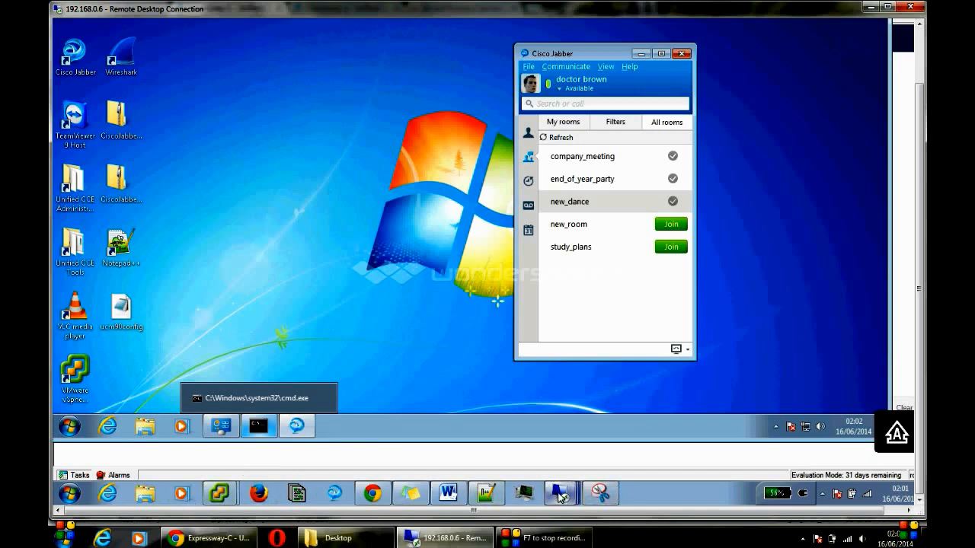
{"action": "mouse_move", "coordinate": [560, 497]}
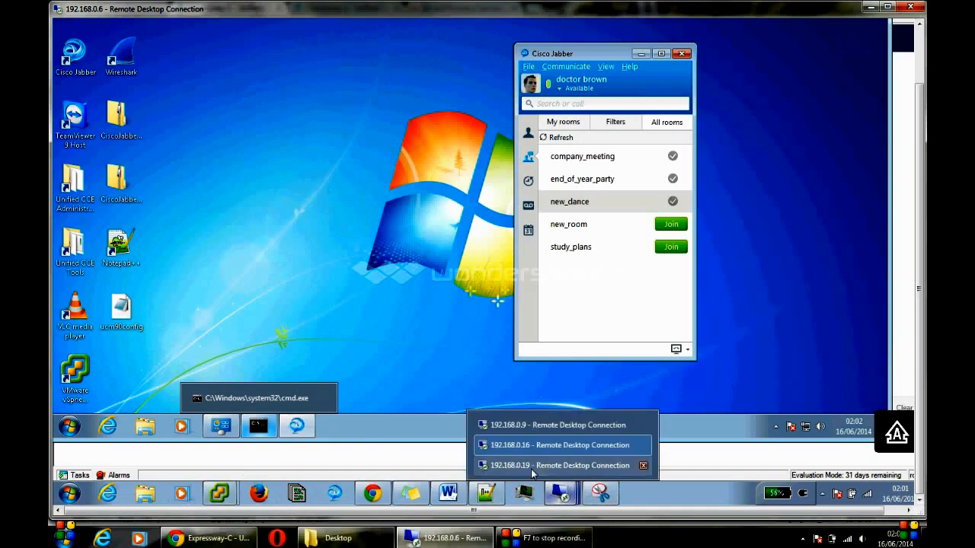
{"action": "mouse_move", "coordinate": [219, 495]}
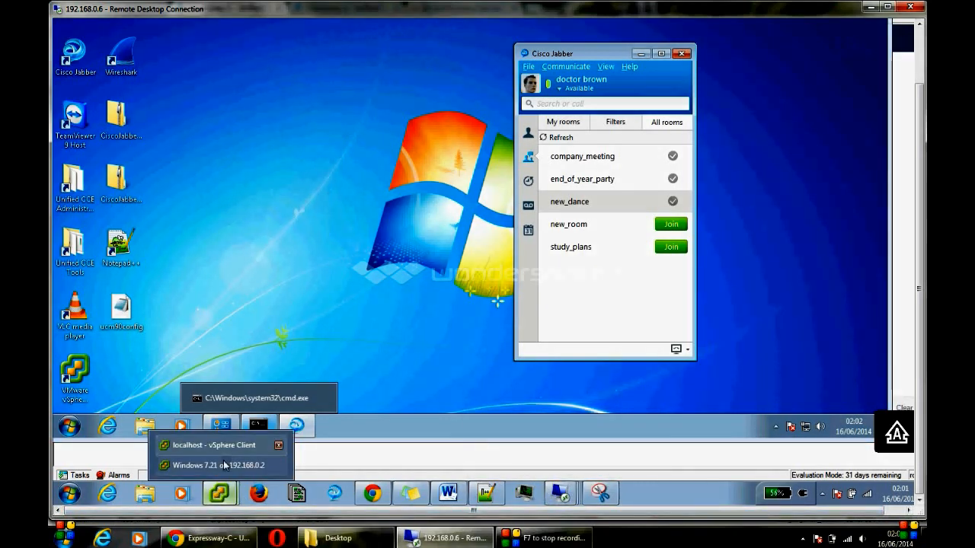
Step: Open the Windows 7.21 virtual machine console and close its Psi chat window
{"action": "left_click", "coordinate": [219, 465]}
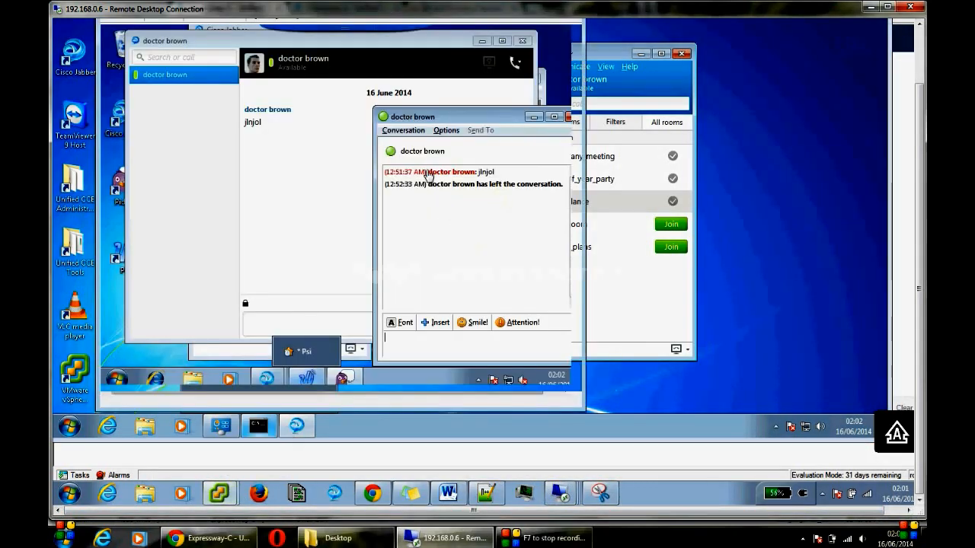
{"action": "left_click", "coordinate": [494, 126]}
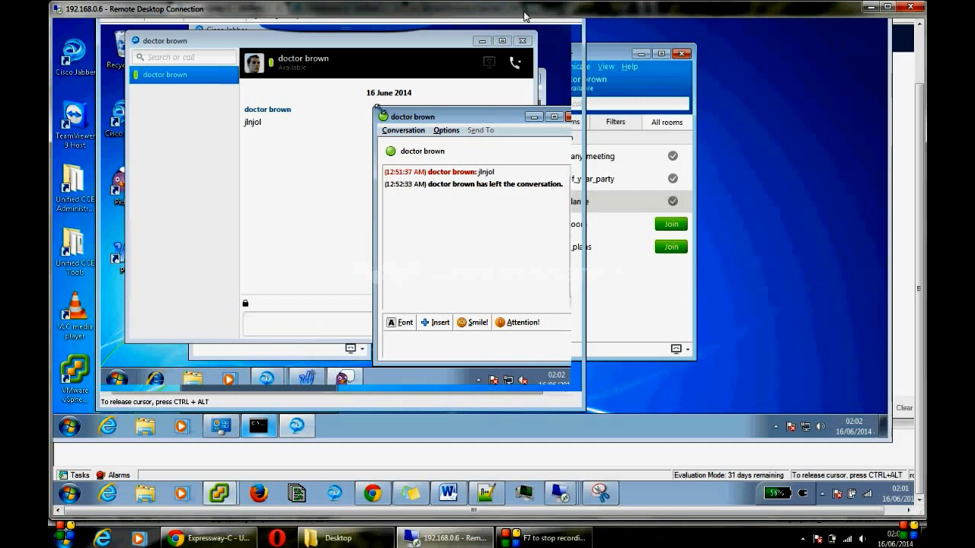
{"action": "left_click", "coordinate": [568, 117]}
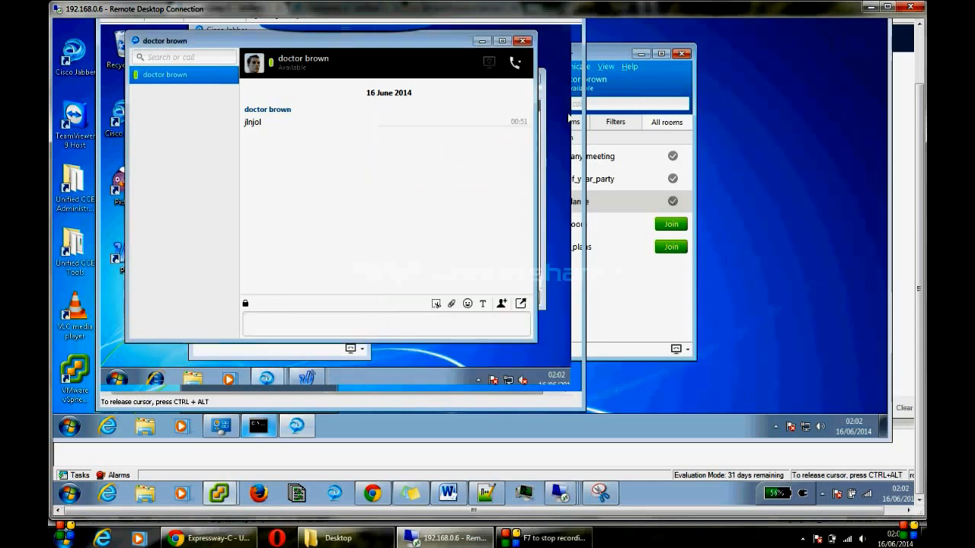
{"action": "left_click", "coordinate": [543, 115]}
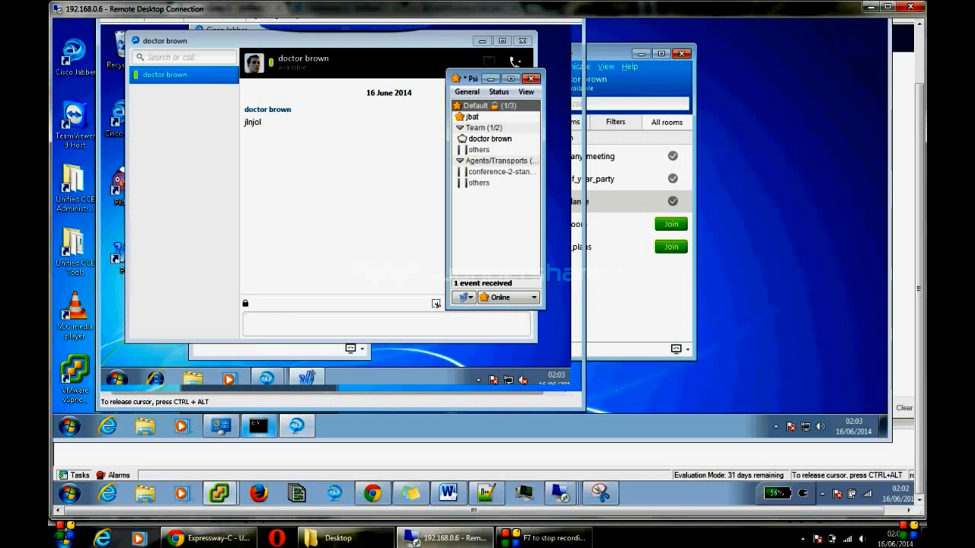
Step: Close the VM's Jabber chat window and switch back to the first user's Jabber session
{"action": "left_click", "coordinate": [528, 45]}
{"action": "left_click", "coordinate": [525, 42]}
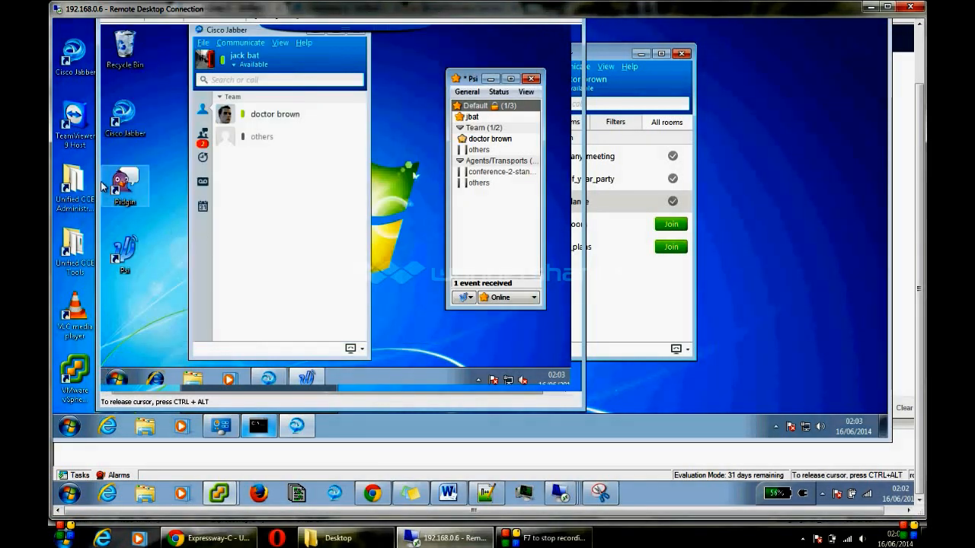
{"action": "key", "text": "ctrl+alt"}
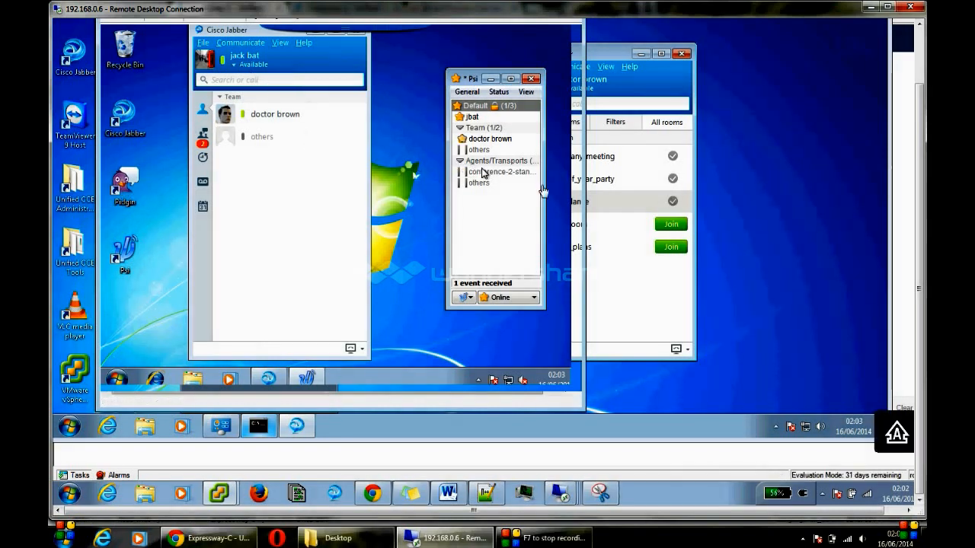
{"action": "left_click", "coordinate": [615, 57]}
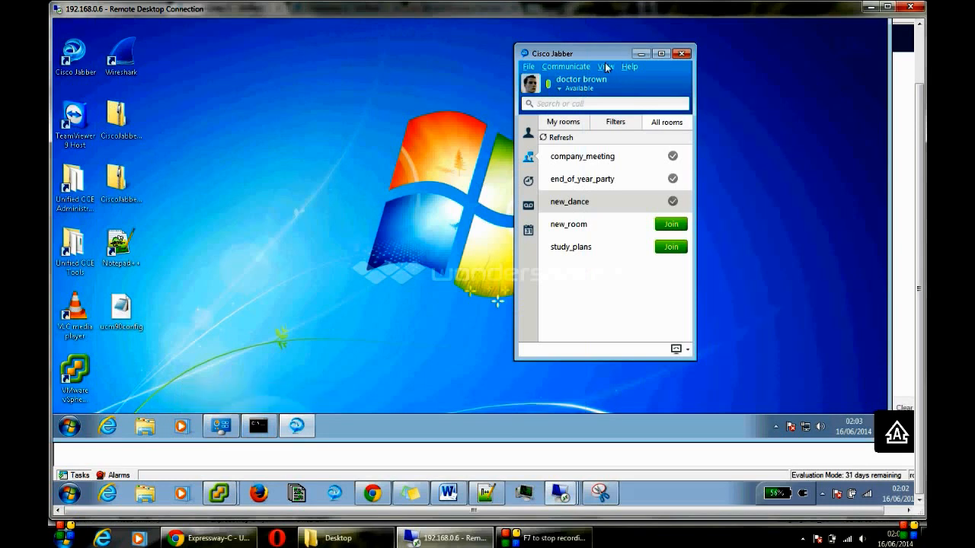
Step: Open a chat with the team contact and send 'HI'
{"action": "left_click", "coordinate": [528, 133]}
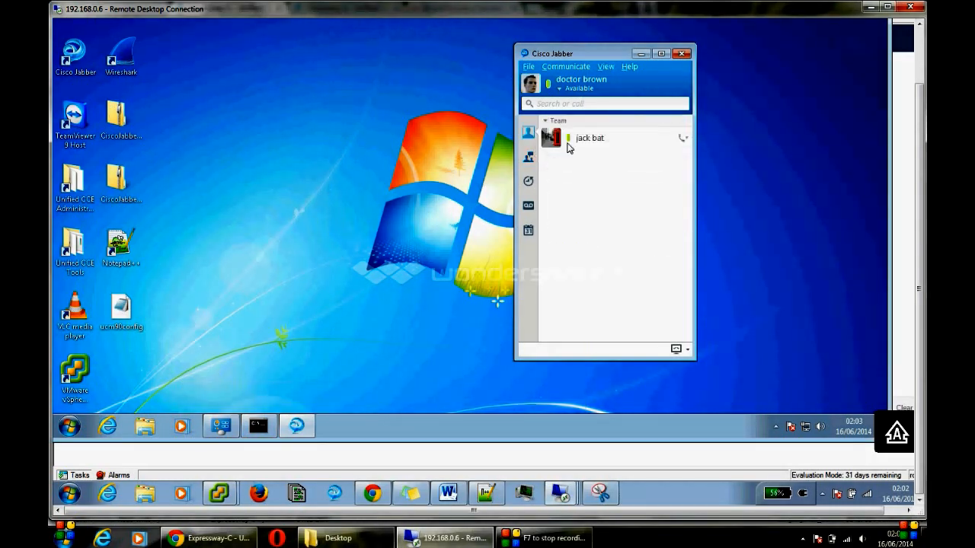
{"action": "double_click", "coordinate": [567, 147]}
{"action": "left_click_drag", "start_coordinate": [441, 101], "coordinate": [361, 139]}
{"action": "type", "text": "HI"}
{"action": "key", "text": "Return"}
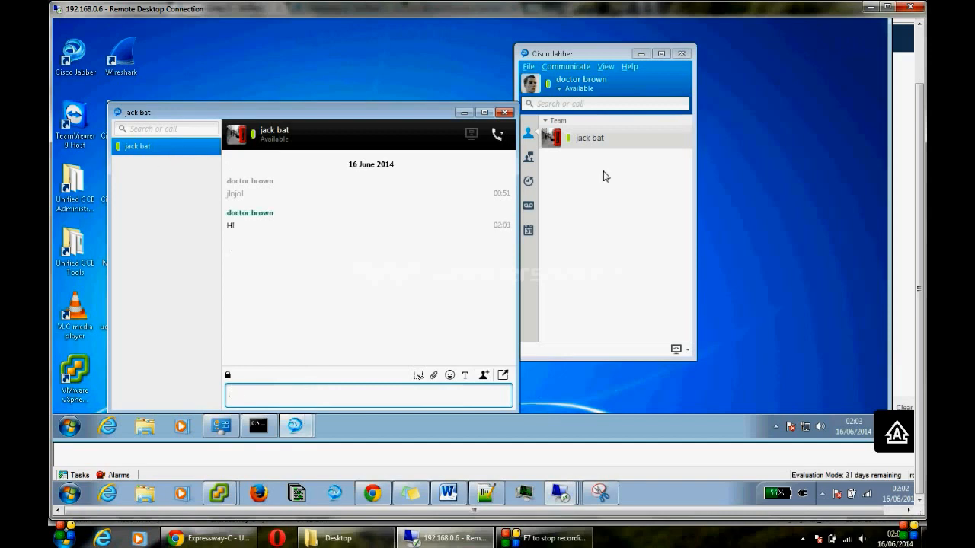
Step: Post 'KLJFLIJS;LDFMA' in the end_of_year_party chat room, then close the conversations window
{"action": "left_click", "coordinate": [529, 158]}
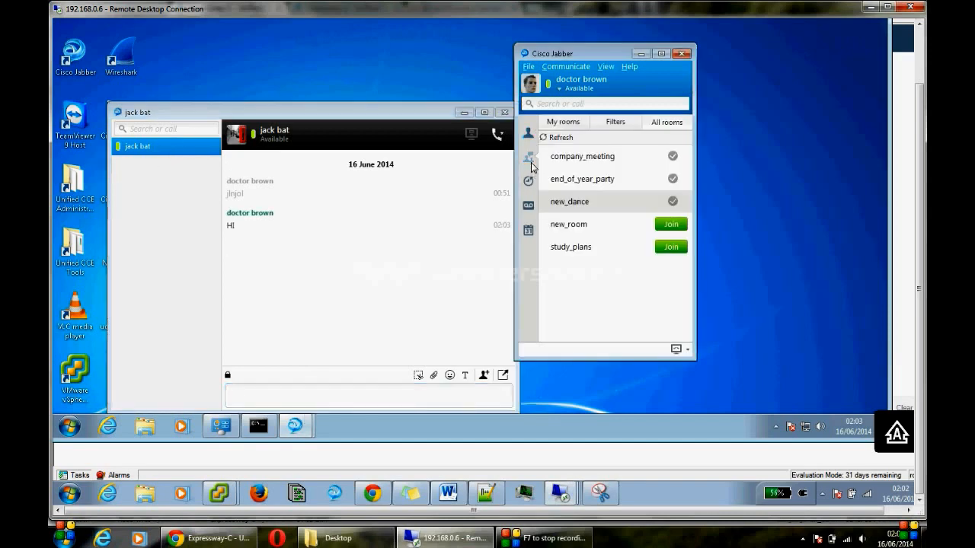
{"action": "double_click", "coordinate": [599, 183]}
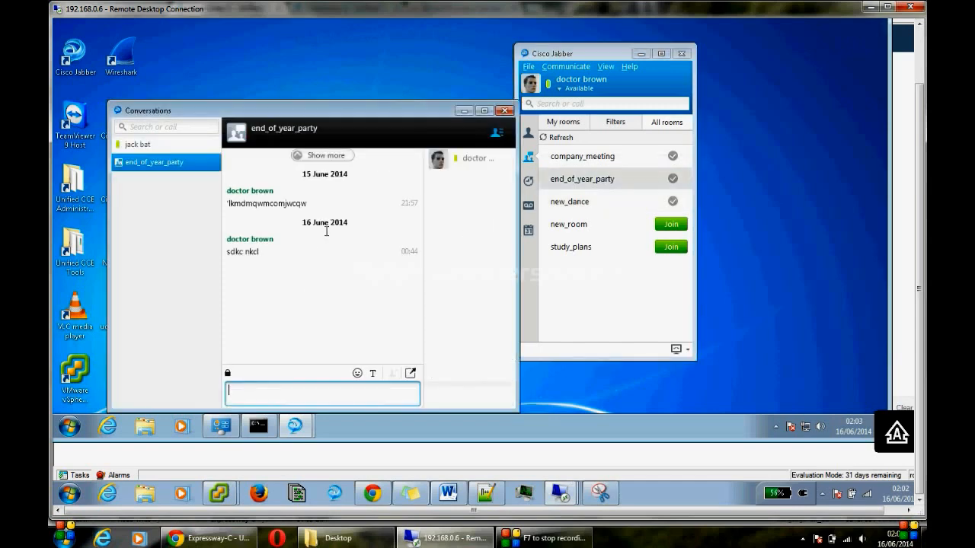
{"action": "type", "text": "KLJFLIJS;LDFMA"}
{"action": "key", "text": "Return"}
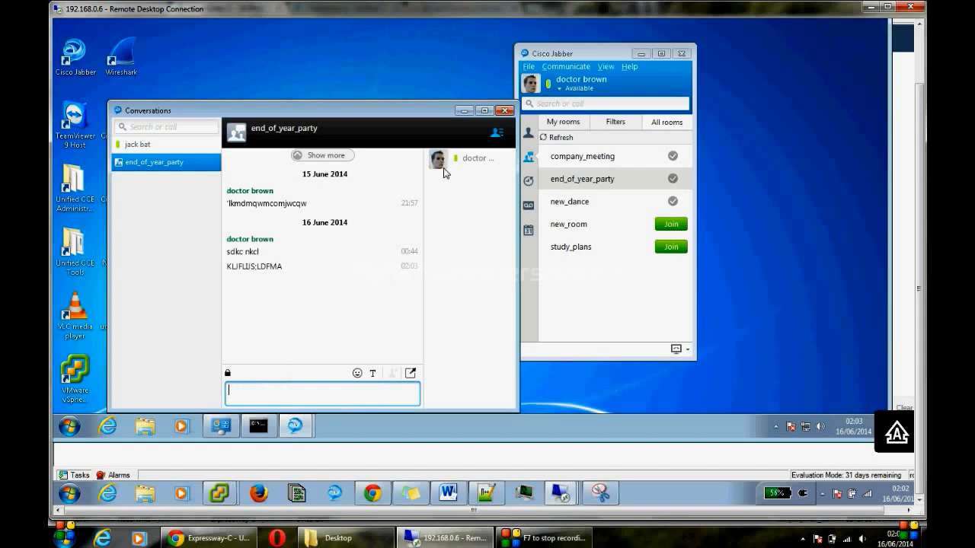
{"action": "left_click", "coordinate": [504, 111]}
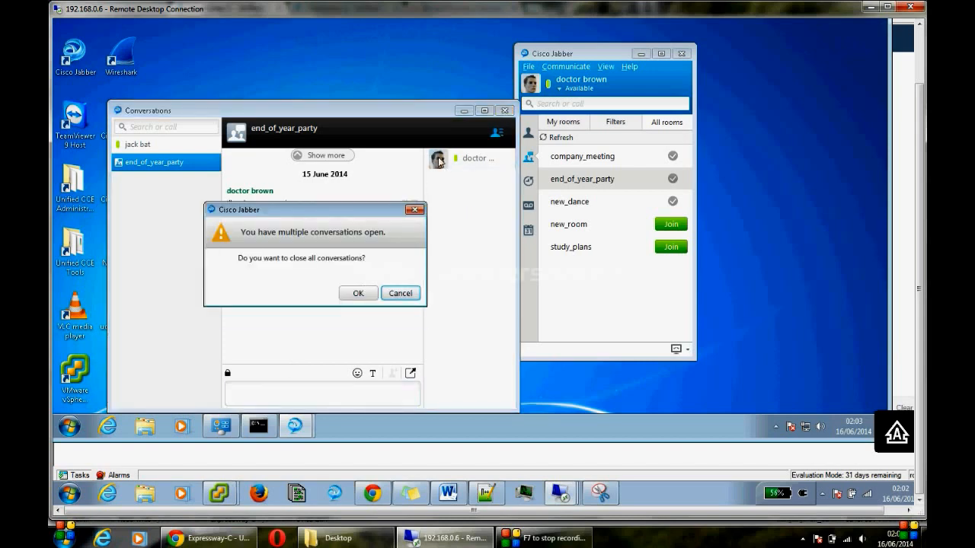
Step: Confirm closing all conversations and browse the company_meeting, new_dance and study_plans rooms
{"action": "left_click", "coordinate": [354, 292]}
{"action": "left_click", "coordinate": [592, 183]}
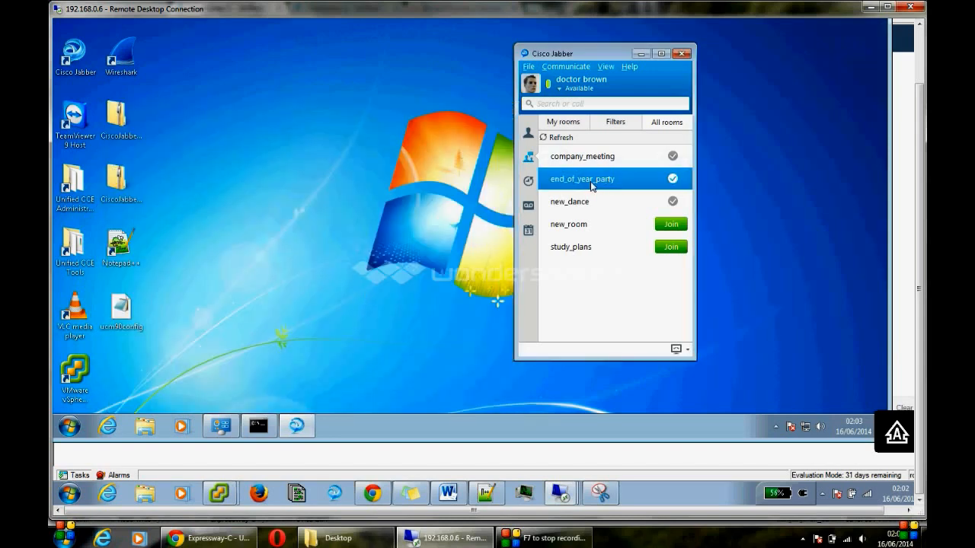
{"action": "left_click", "coordinate": [582, 160]}
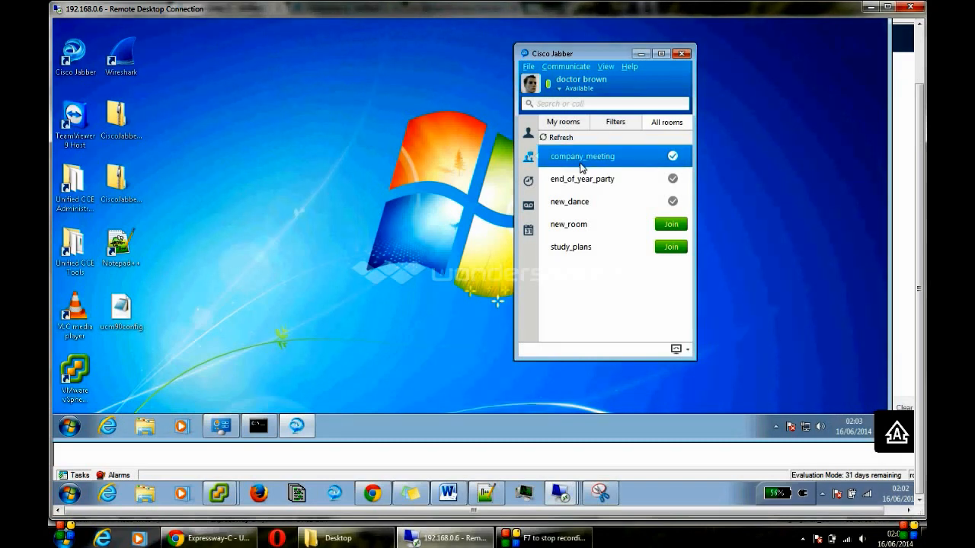
{"action": "left_click", "coordinate": [585, 201]}
{"action": "left_click", "coordinate": [578, 248]}
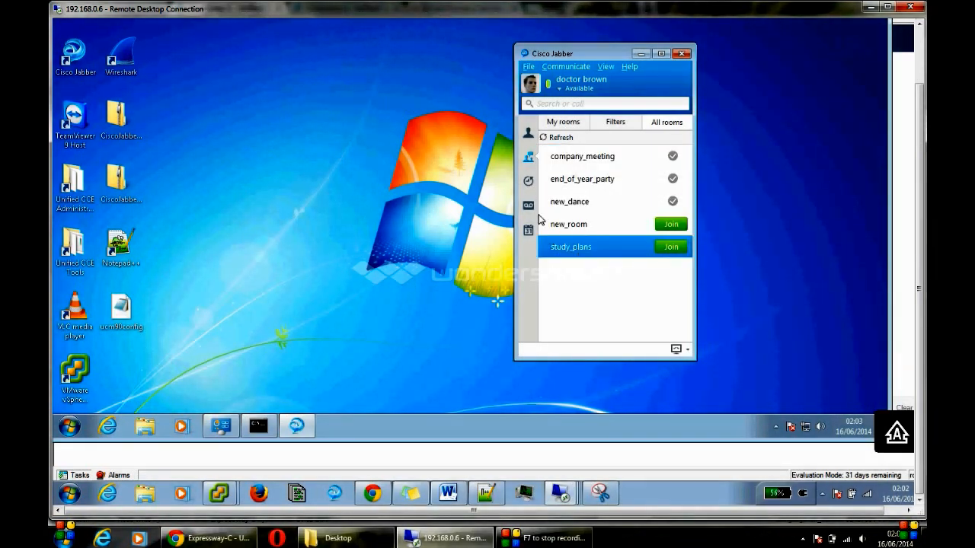
Step: Check recent calls, then place and hang up a test call to voicemail
{"action": "left_click", "coordinate": [528, 180]}
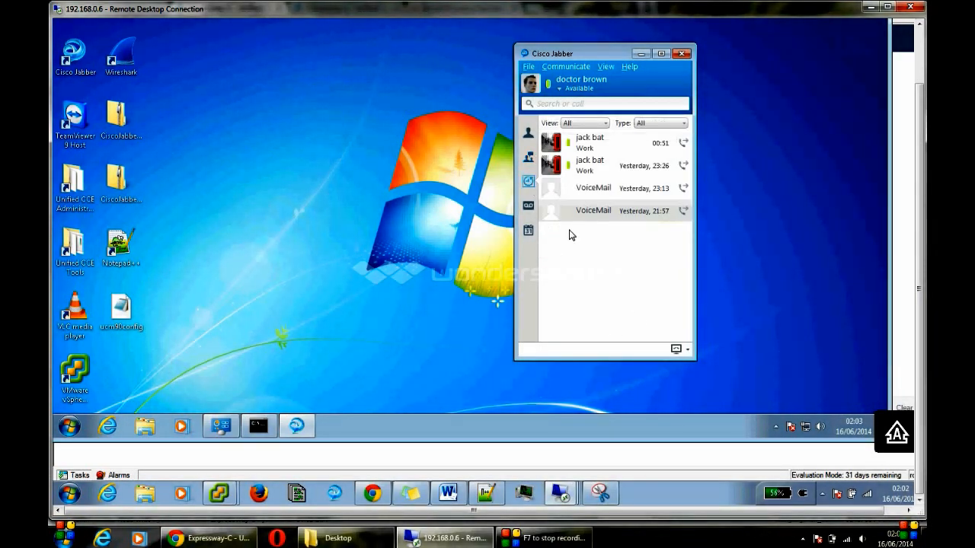
{"action": "left_click", "coordinate": [528, 205]}
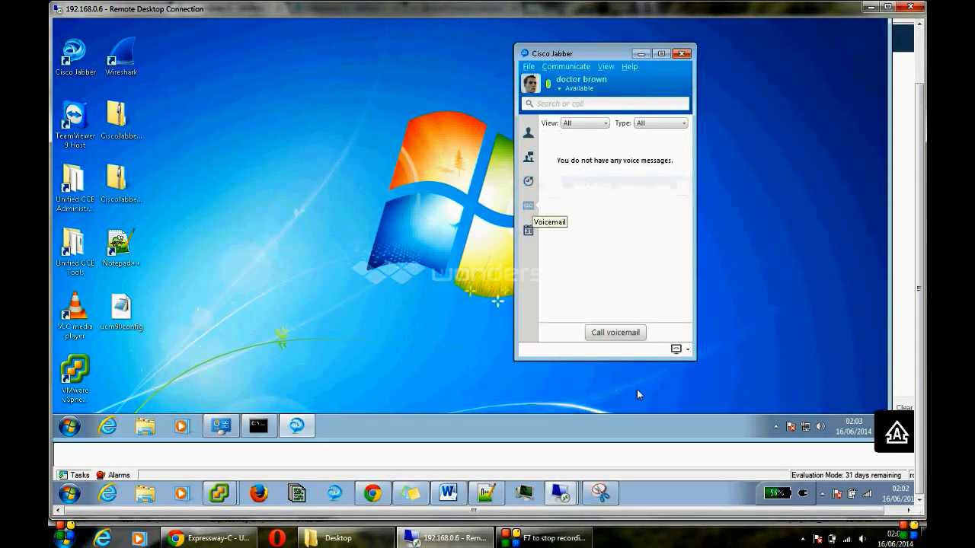
{"action": "left_click", "coordinate": [621, 335]}
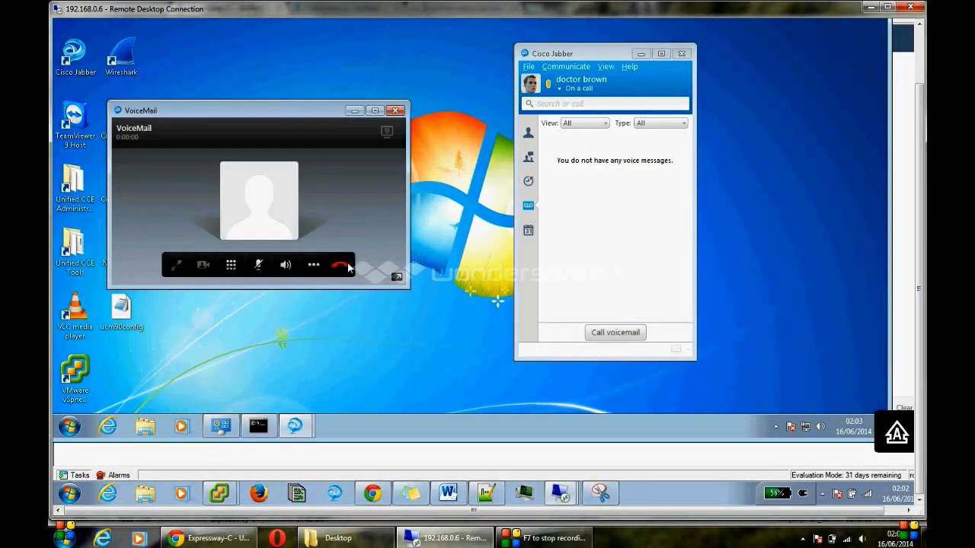
{"action": "left_click", "coordinate": [340, 266]}
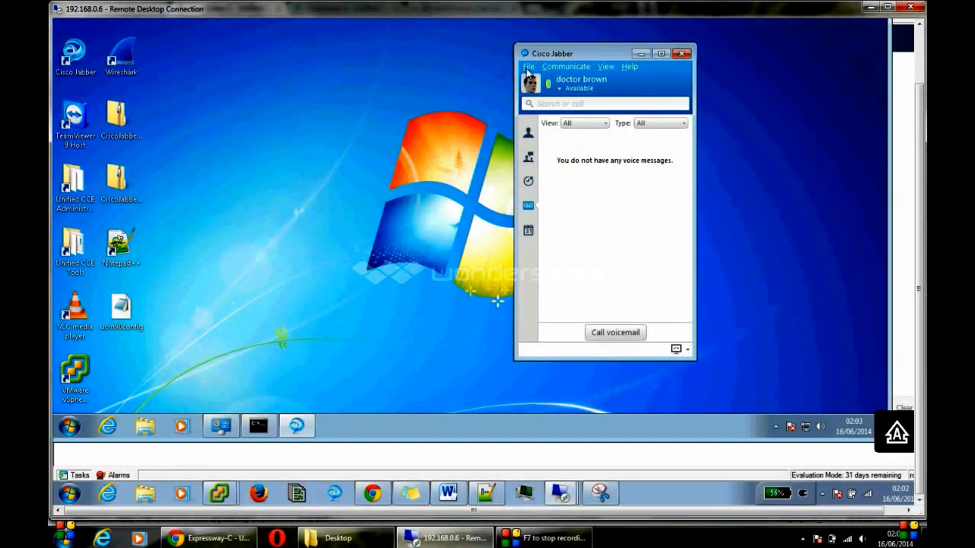
Step: Preview the e2eSoft VCam camera on the Options Video page, then show the Team contacts
{"action": "left_click", "coordinate": [528, 67]}
{"action": "left_click", "coordinate": [555, 108]}
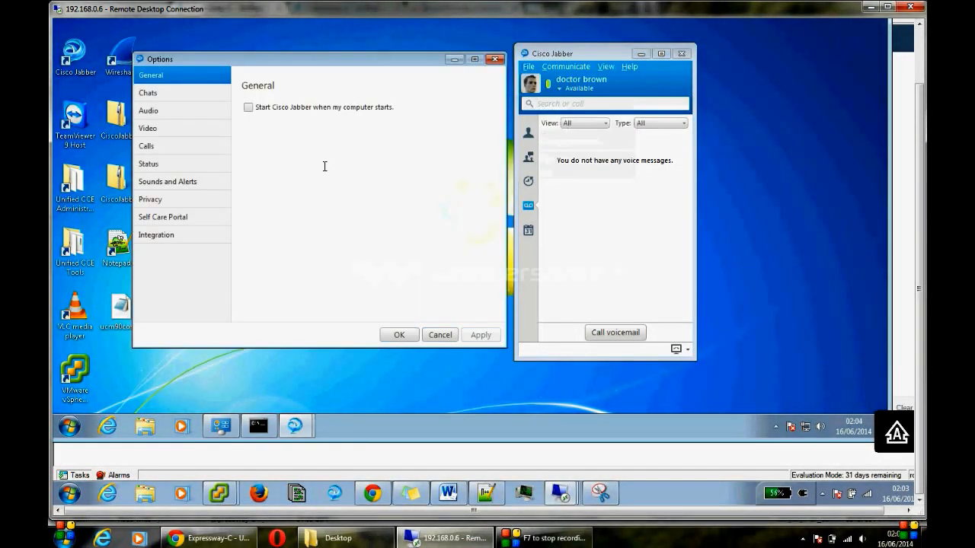
{"action": "left_click", "coordinate": [158, 131]}
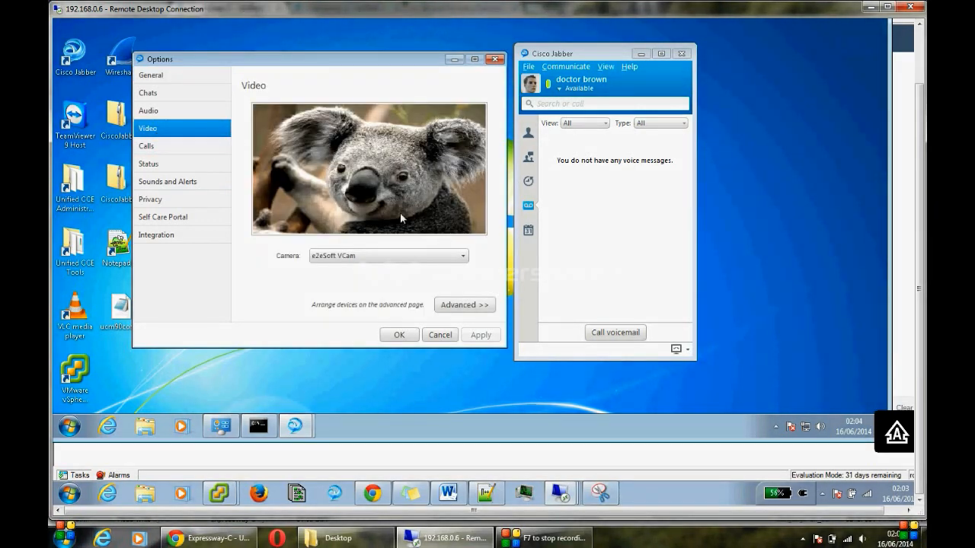
{"action": "left_click", "coordinate": [495, 60]}
{"action": "left_click", "coordinate": [529, 66]}
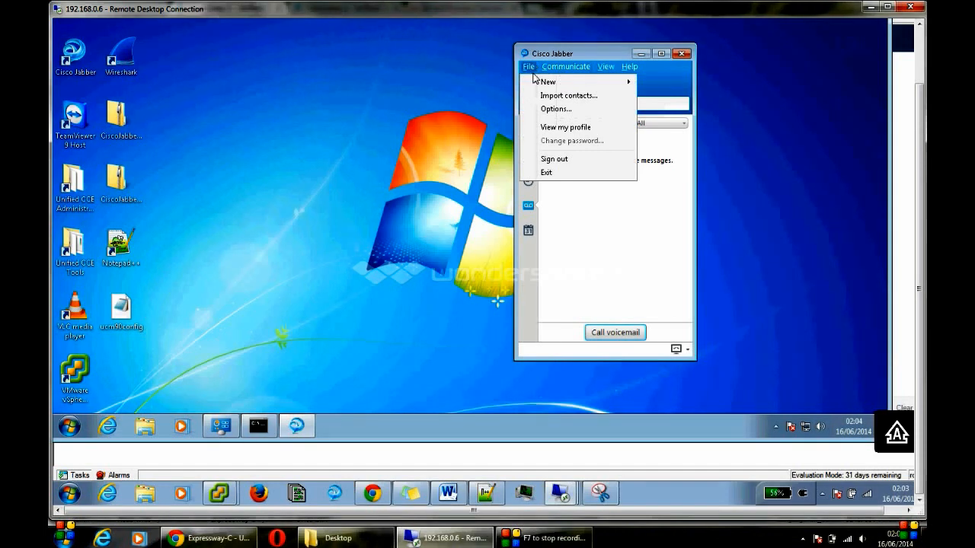
{"action": "left_click", "coordinate": [656, 144]}
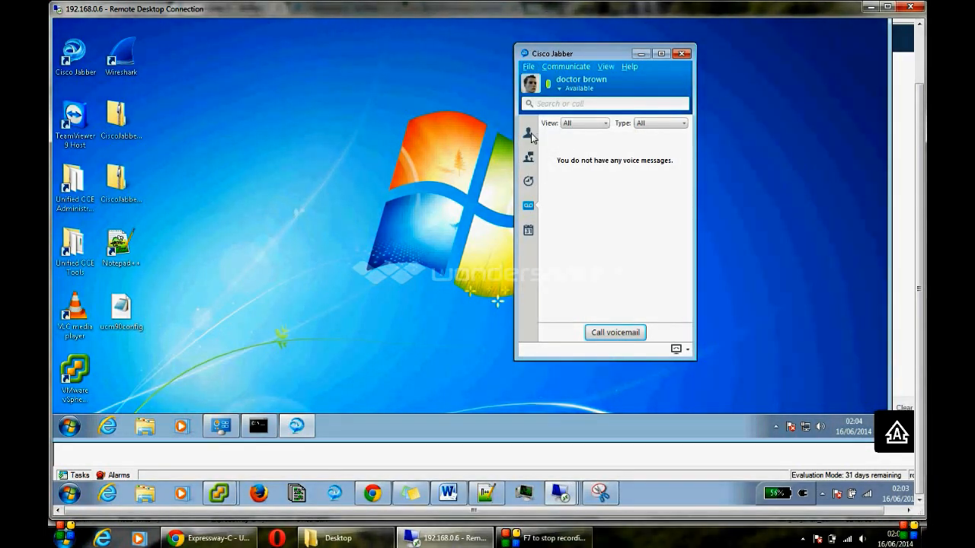
{"action": "left_click", "coordinate": [528, 133]}
Step: Call the Team contact's work number, turn on your camera, then stop and resume your video
{"action": "double_click", "coordinate": [609, 147]}
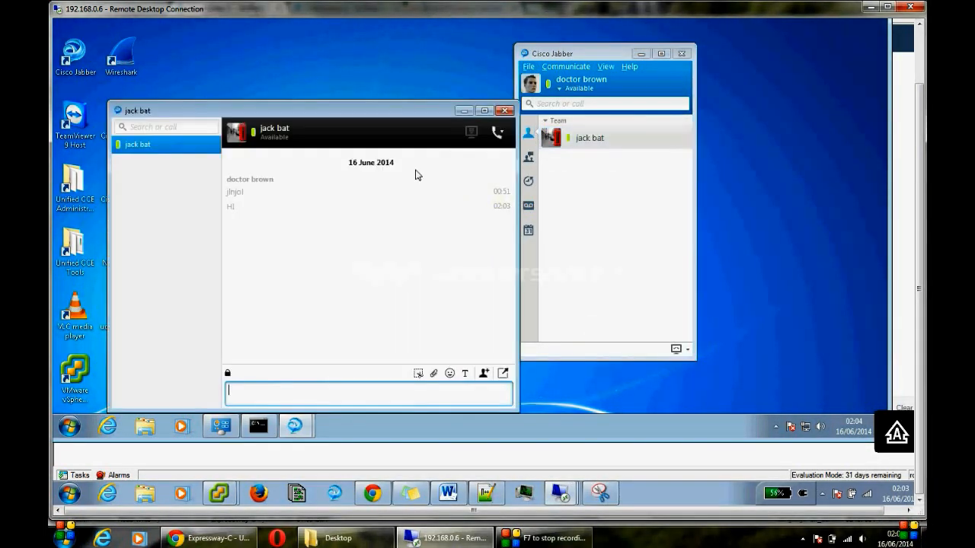
{"action": "left_click", "coordinate": [498, 140]}
{"action": "left_click", "coordinate": [530, 145]}
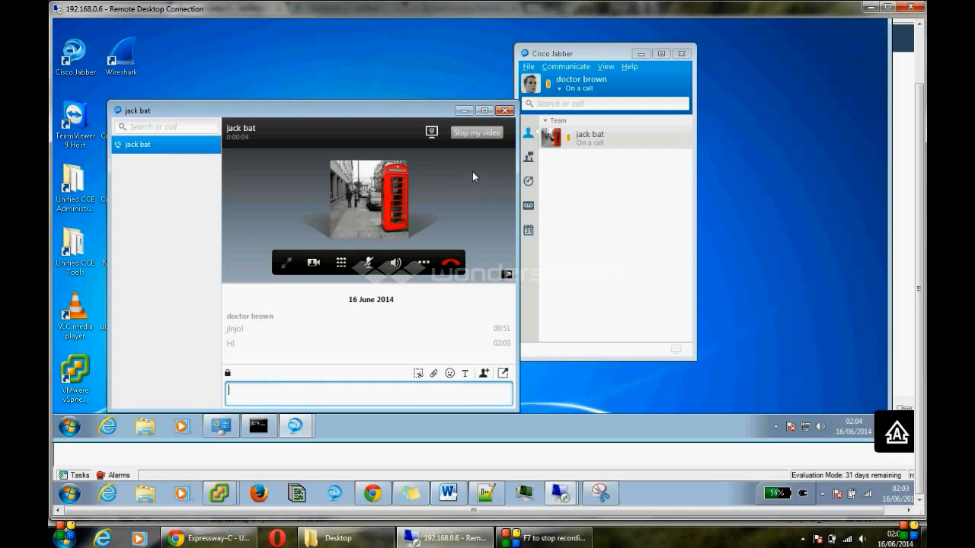
{"action": "left_click", "coordinate": [314, 263]}
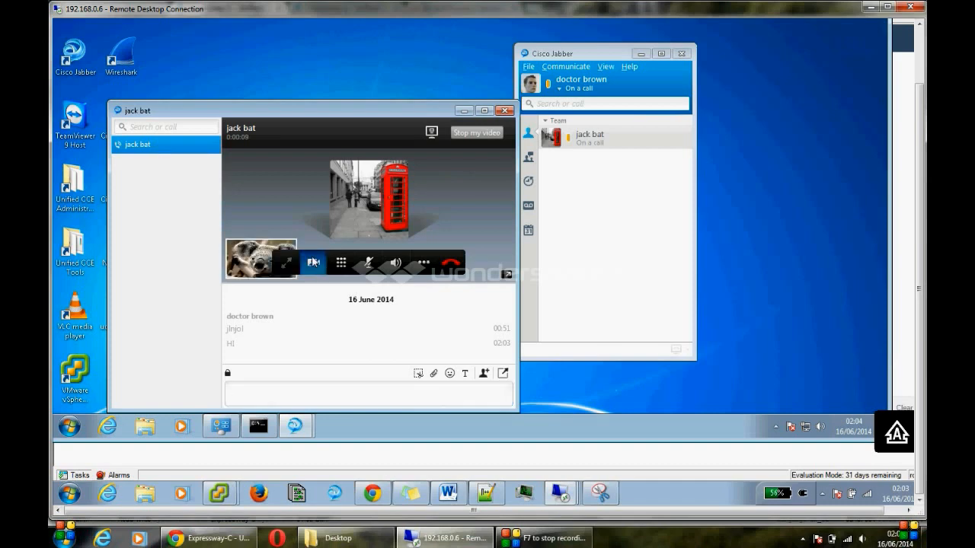
{"action": "left_click", "coordinate": [472, 133]}
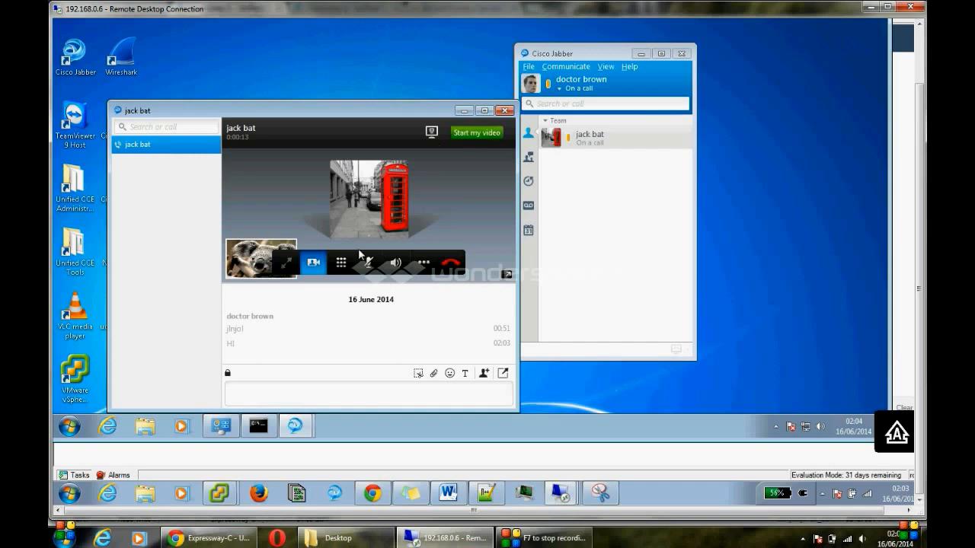
{"action": "left_click", "coordinate": [480, 132]}
Step: End the call, close the conversation, and bring the localhost vSphere Client window forward
{"action": "left_click", "coordinate": [505, 111]}
{"action": "left_click", "coordinate": [357, 303]}
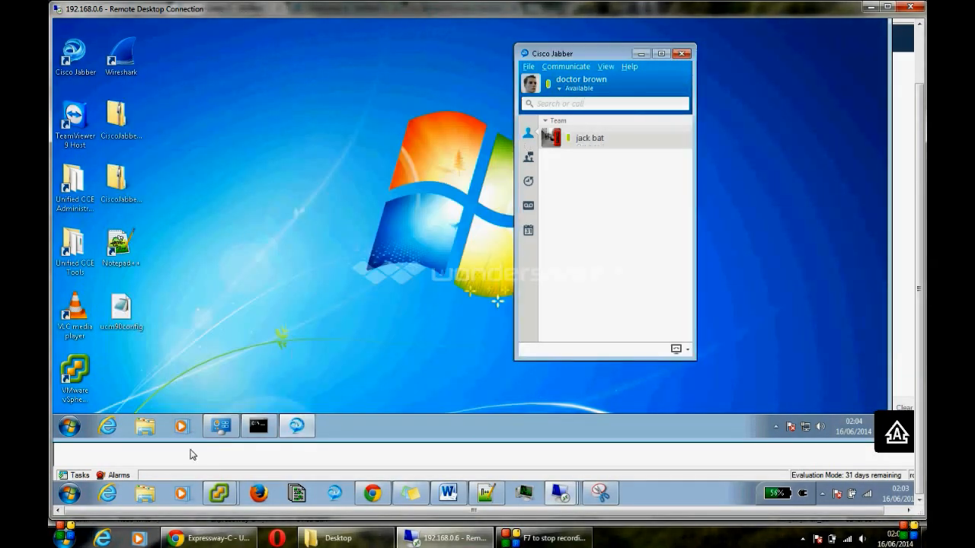
{"action": "left_click", "coordinate": [219, 494]}
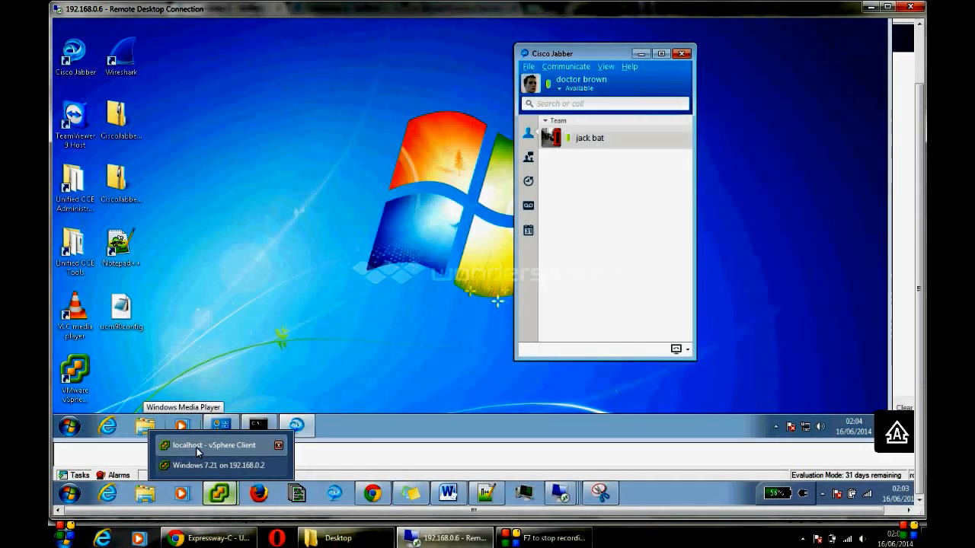
{"action": "left_click", "coordinate": [198, 446]}
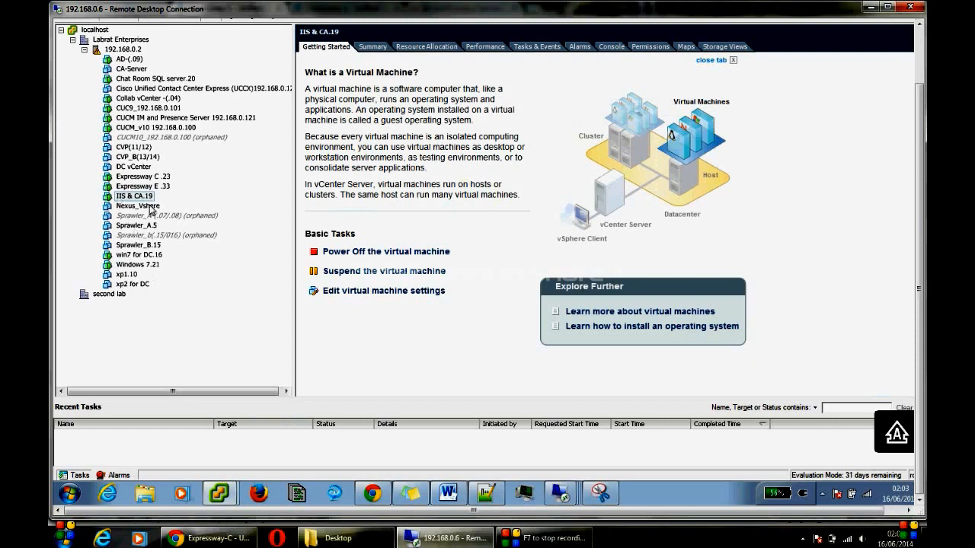
Step: Minimize vSphere Client and bring up the Jabber XML configuration file in Notepad++
{"action": "left_click", "coordinate": [919, 49]}
{"action": "left_click", "coordinate": [885, 26]}
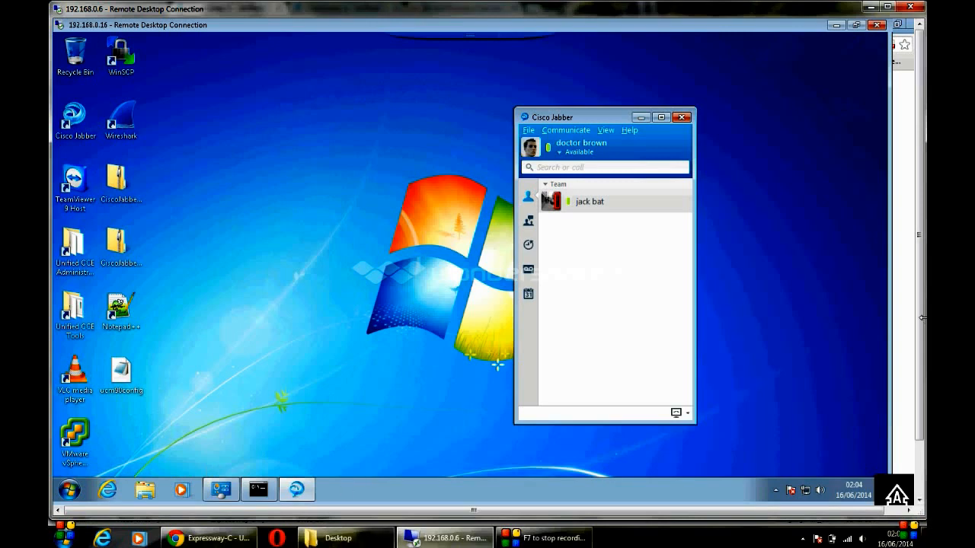
{"action": "left_click_drag", "start_coordinate": [920, 320], "coordinate": [922, 386]}
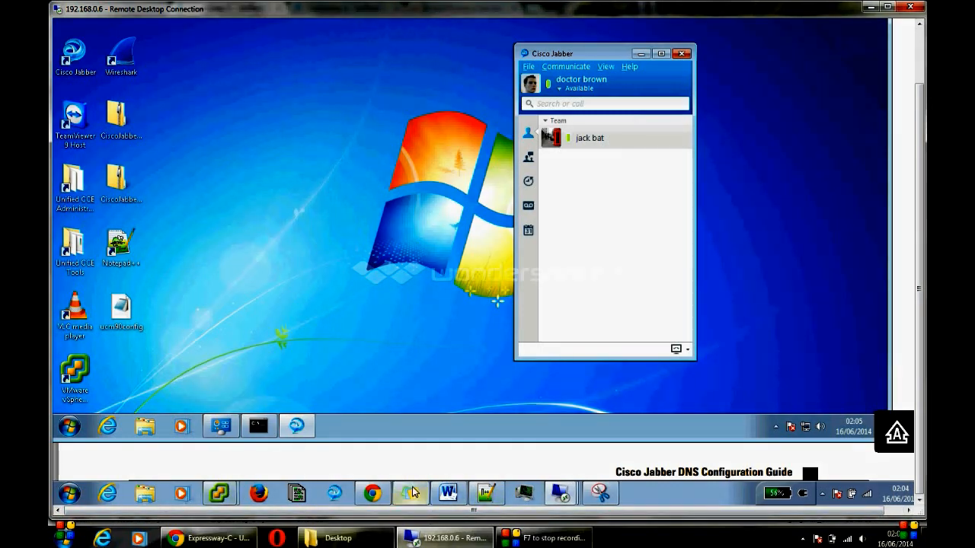
{"action": "left_click", "coordinate": [488, 494]}
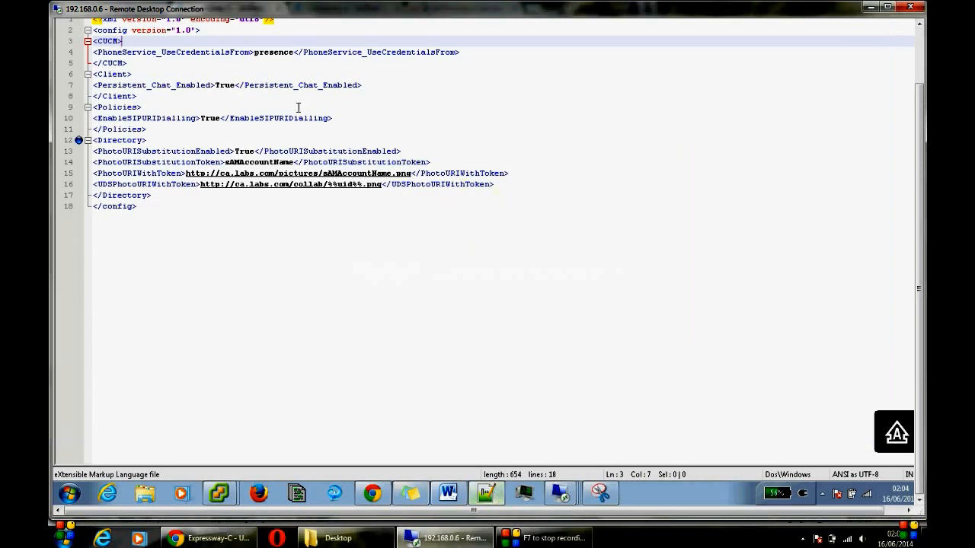
{"action": "left_click", "coordinate": [312, 139]}
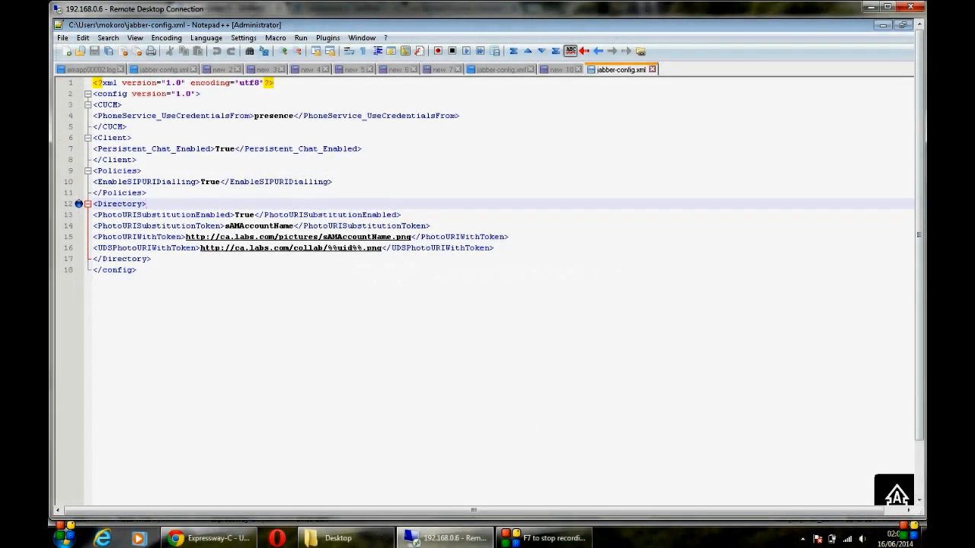
{"action": "left_click", "coordinate": [919, 456]}
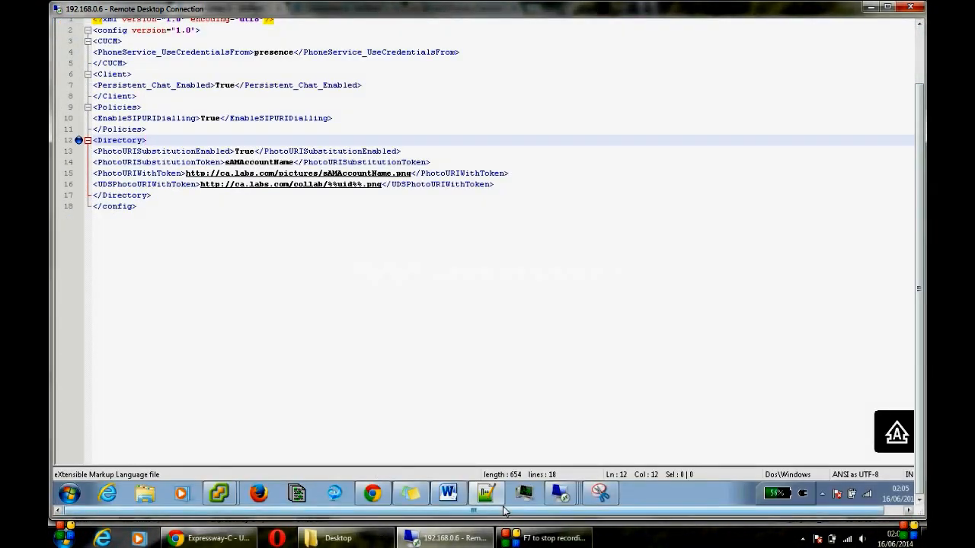
Step: Switch to the certificate server remote session and start a new browser tab
{"action": "mouse_move", "coordinate": [567, 497]}
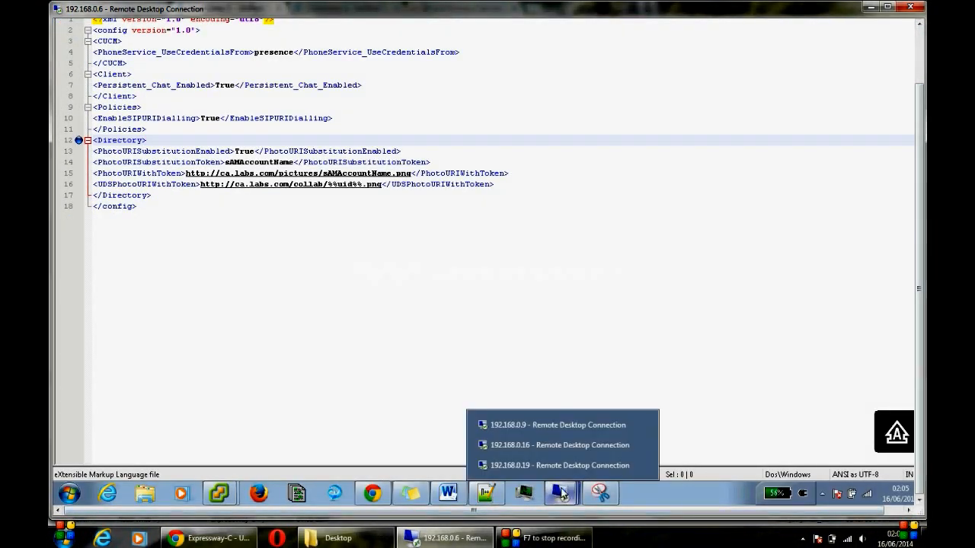
{"action": "left_click", "coordinate": [529, 466]}
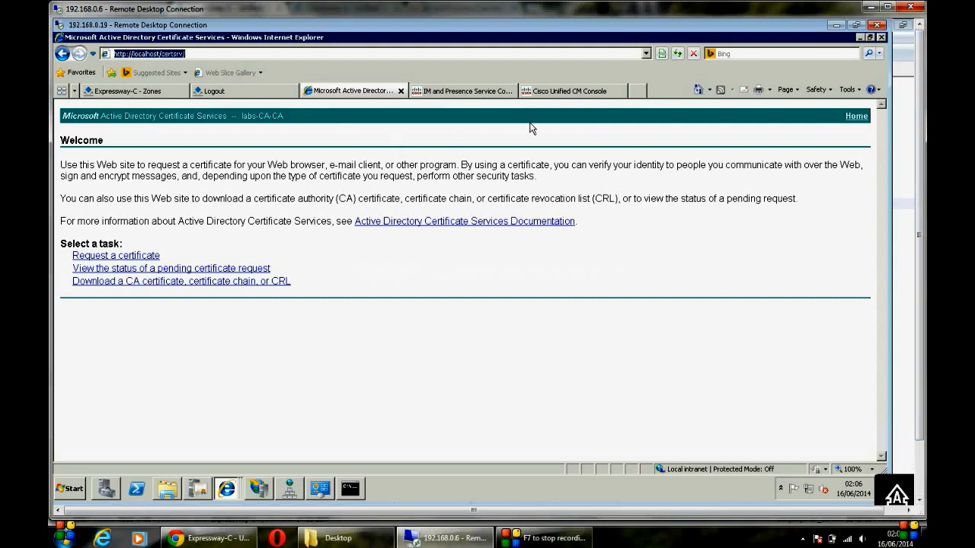
{"action": "left_click", "coordinate": [637, 91]}
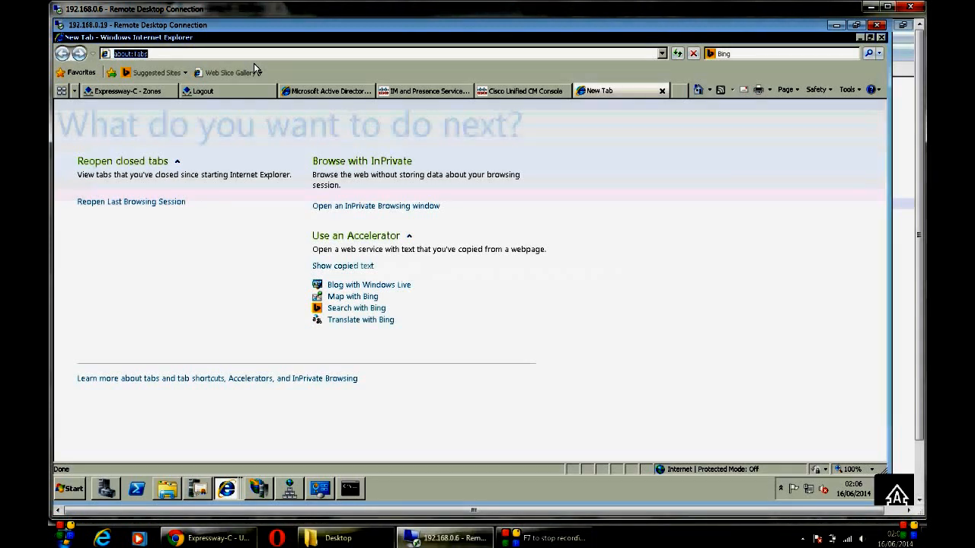
{"action": "type", "text": "HTTP"}
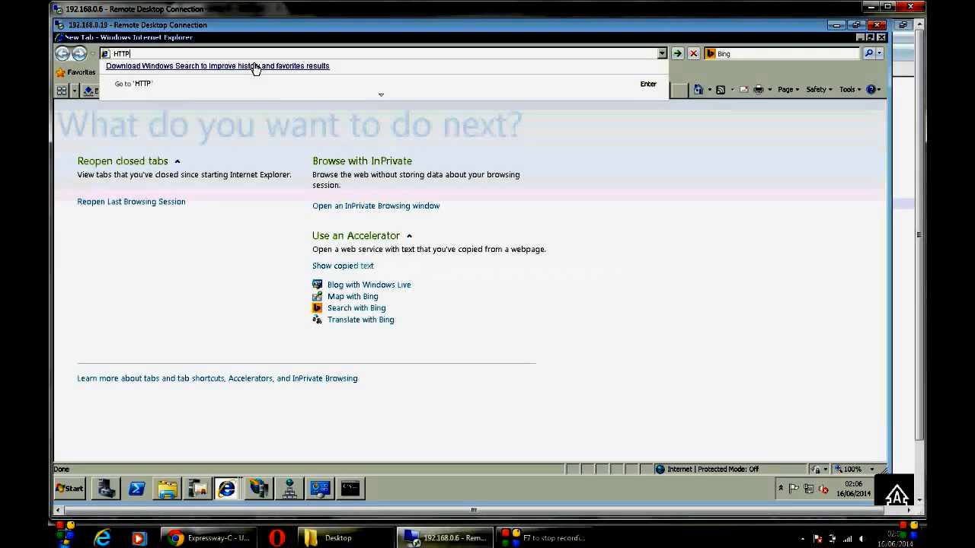
{"action": "key", "text": "BackSpace"}
{"action": "key", "text": "BackSpace"}
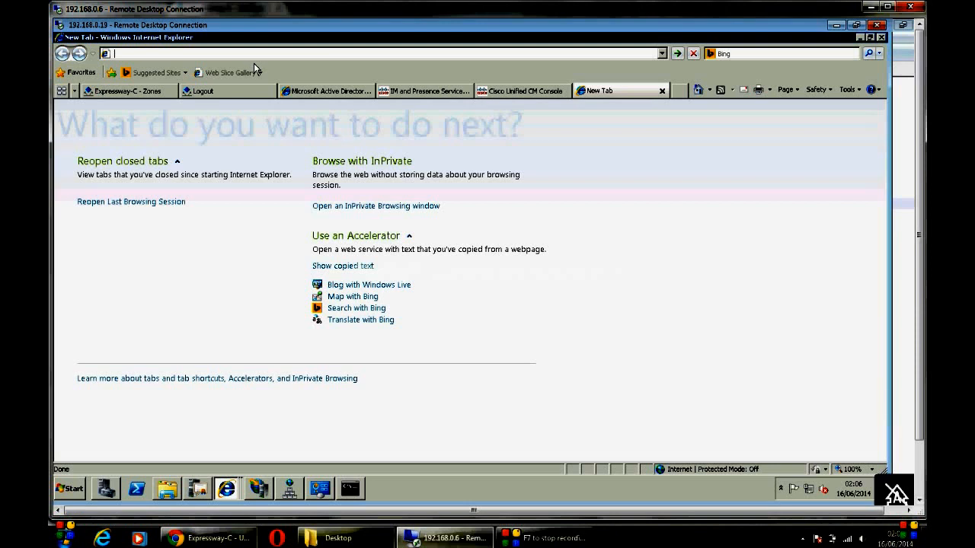
{"action": "type", "text": "http://"}
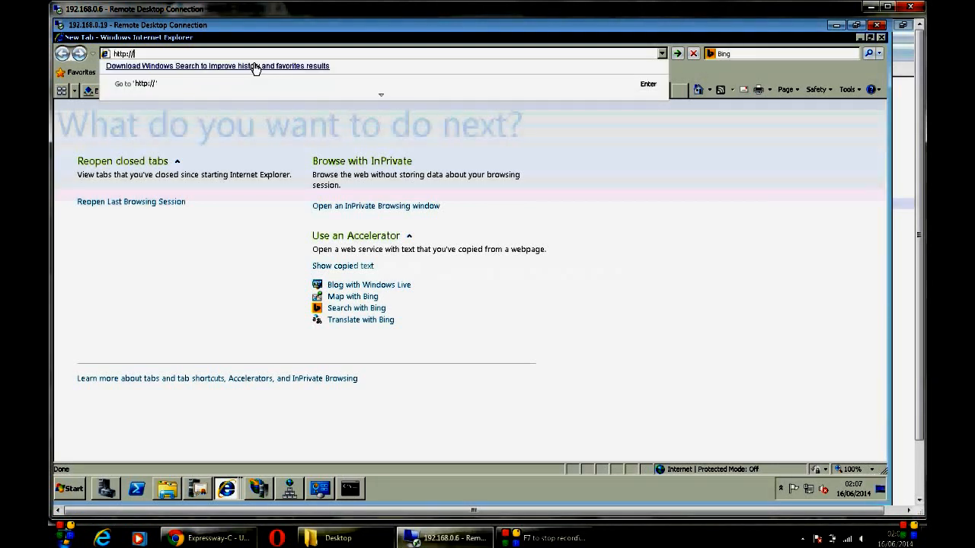
{"action": "type", "text": "loc"}
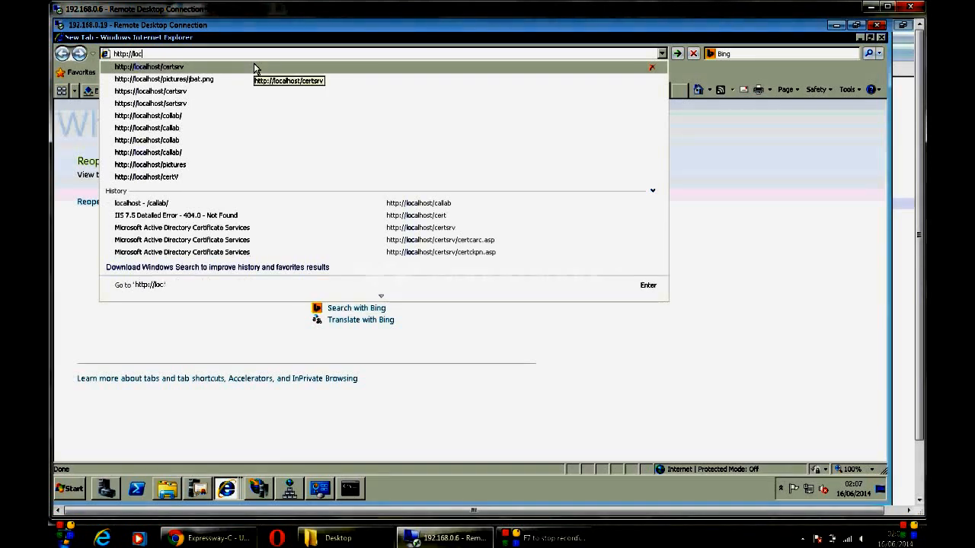
{"action": "key", "text": "BackSpace"}
{"action": "key", "text": "BackSpace"}
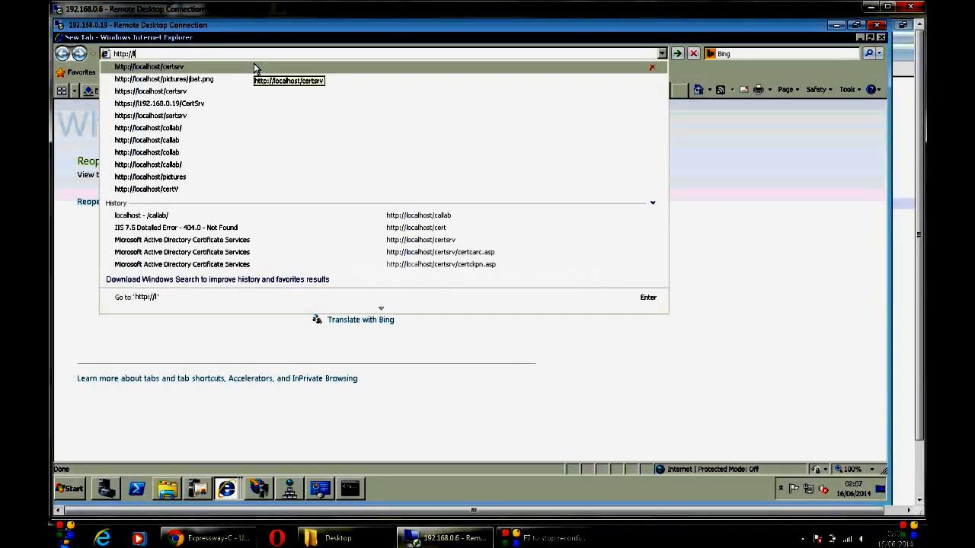
{"action": "key", "text": "BackSpace"}
{"action": "type", "text": "loca"}
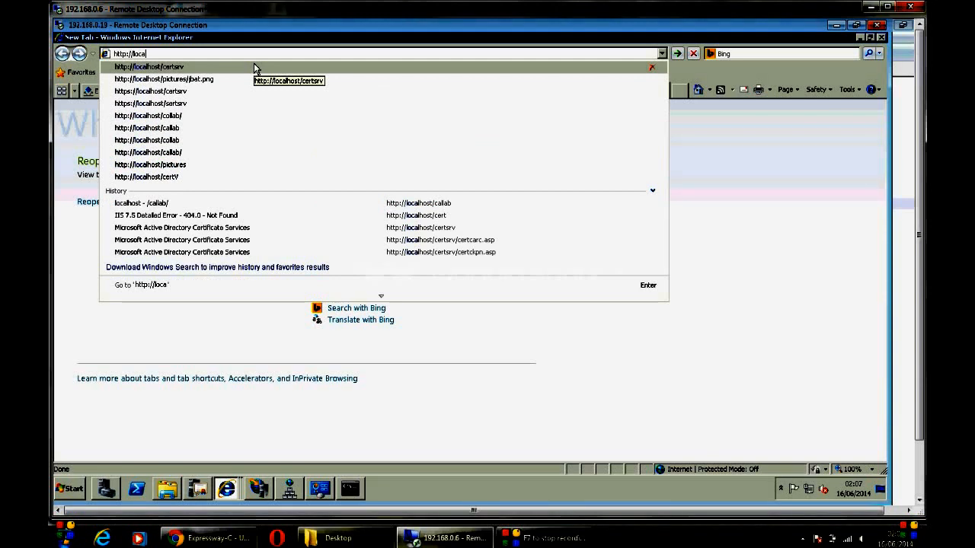
{"action": "key", "text": "Down"}
{"action": "key", "text": "Down"}
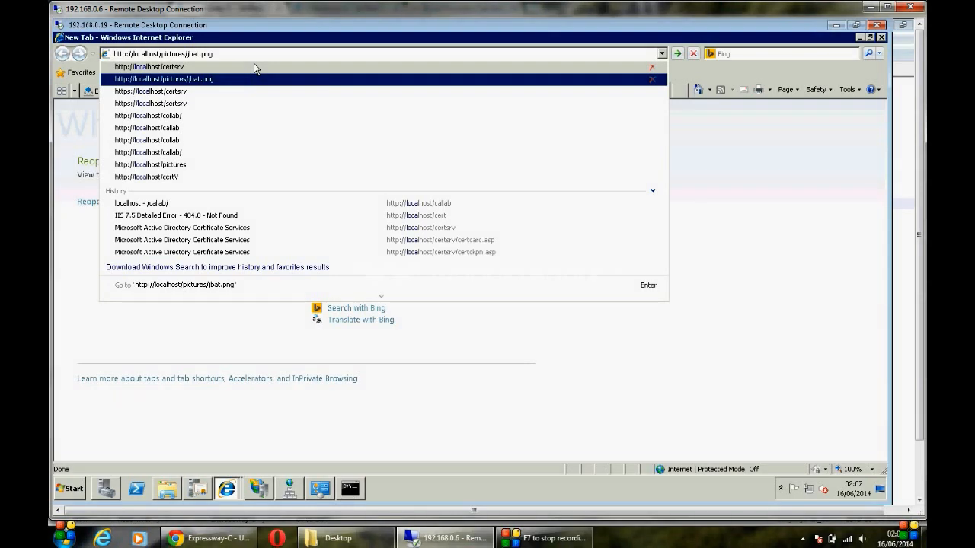
{"action": "key", "text": "Return"}
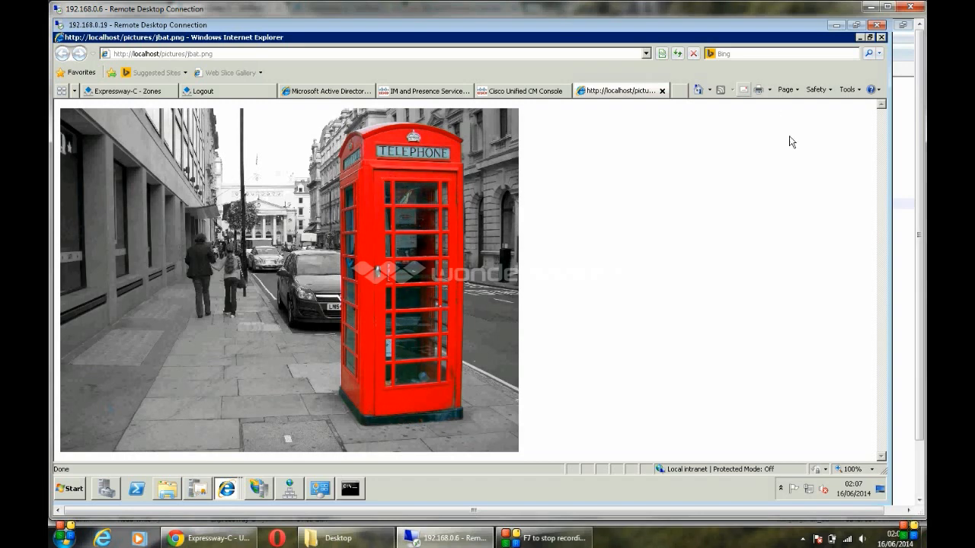
{"action": "left_click", "coordinate": [860, 38]}
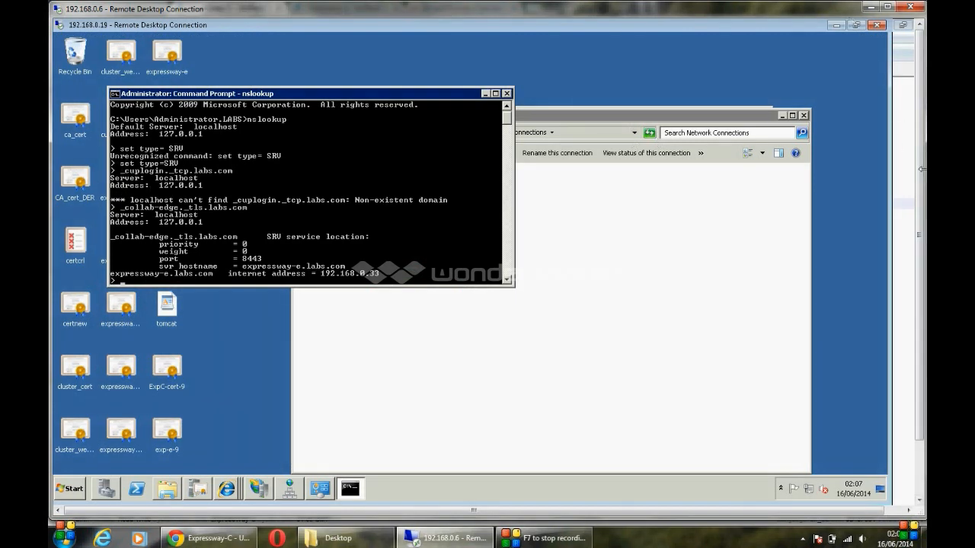
Step: Leave the nslookup output and bring the 'Expressway-C - Zones' Internet Explorer window forward
{"action": "left_click_drag", "start_coordinate": [923, 174], "coordinate": [921, 211]}
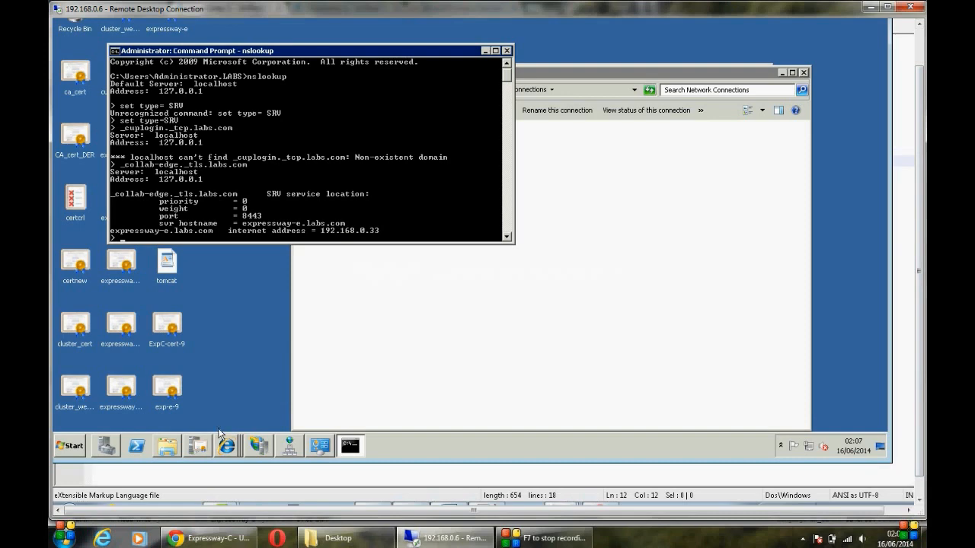
{"action": "left_click", "coordinate": [230, 449]}
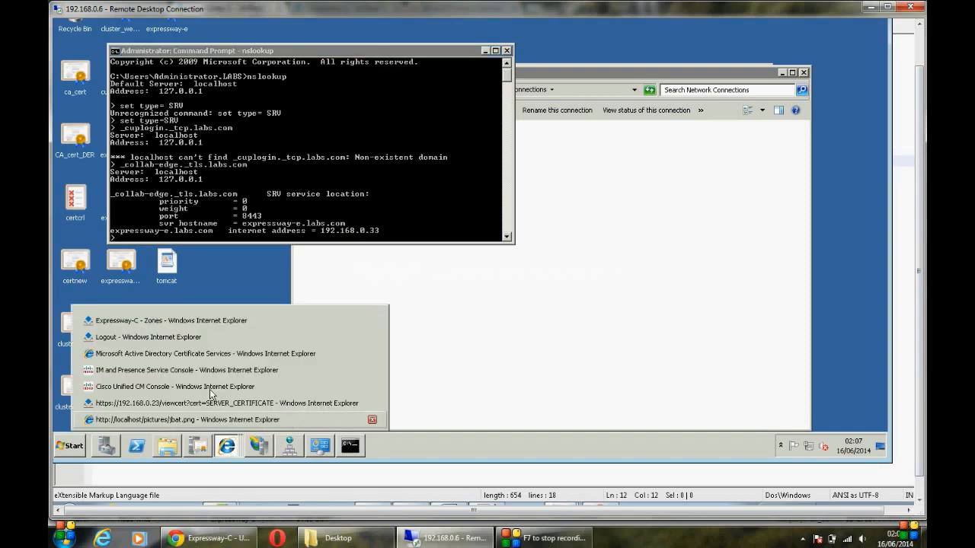
{"action": "left_click", "coordinate": [210, 322]}
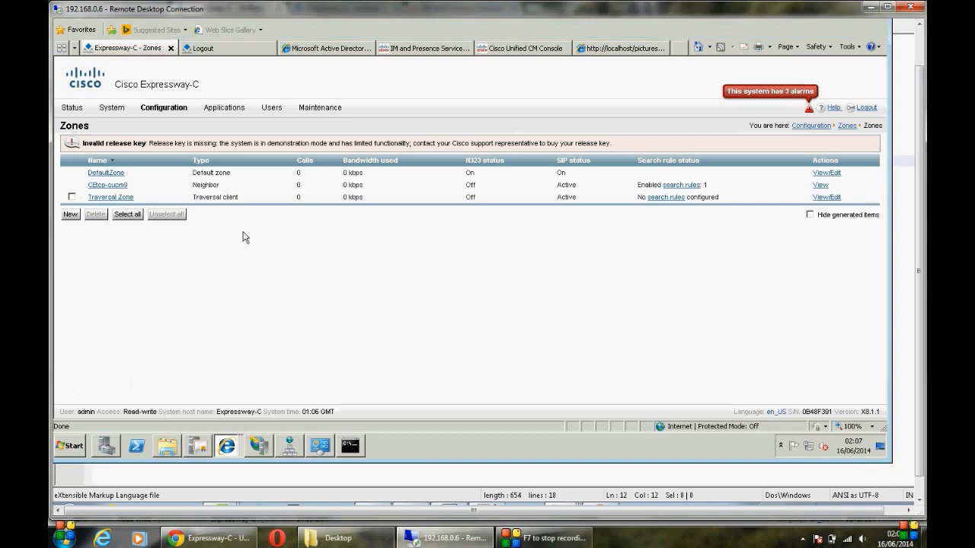
Step: Refresh the Expressway-C Zones page twice, then go to the logout tab
{"action": "left_click_drag", "start_coordinate": [921, 80], "coordinate": [919, 29]}
{"action": "left_click", "coordinate": [676, 54]}
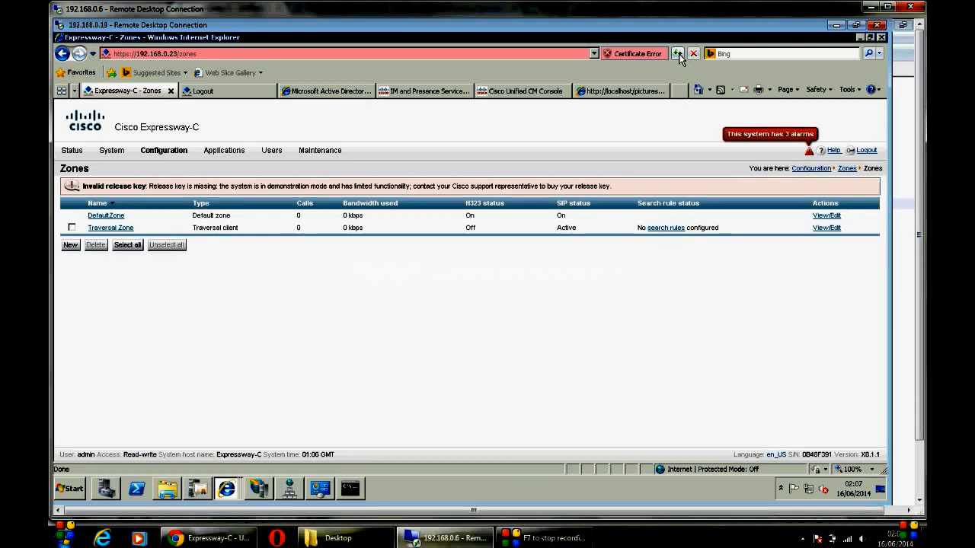
{"action": "left_click", "coordinate": [677, 54]}
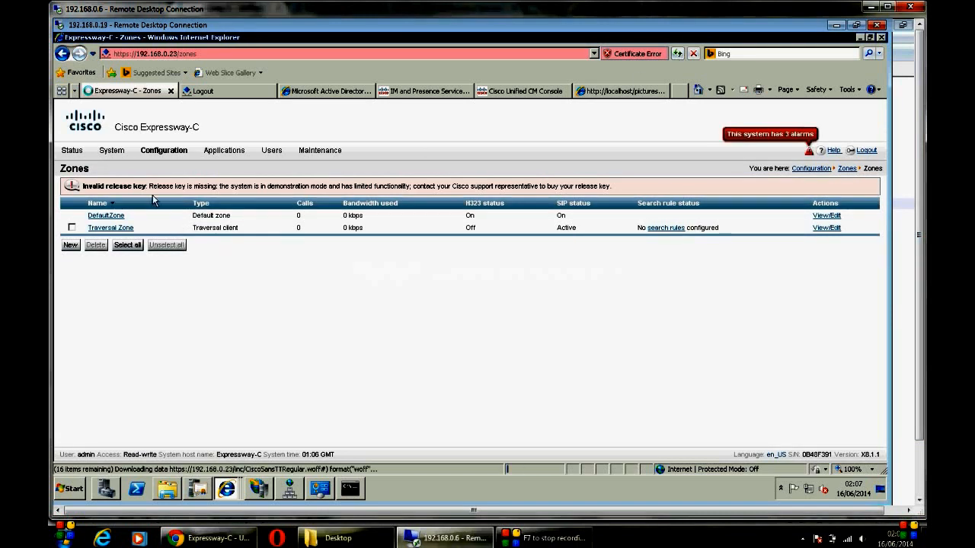
{"action": "mouse_move", "coordinate": [73, 152]}
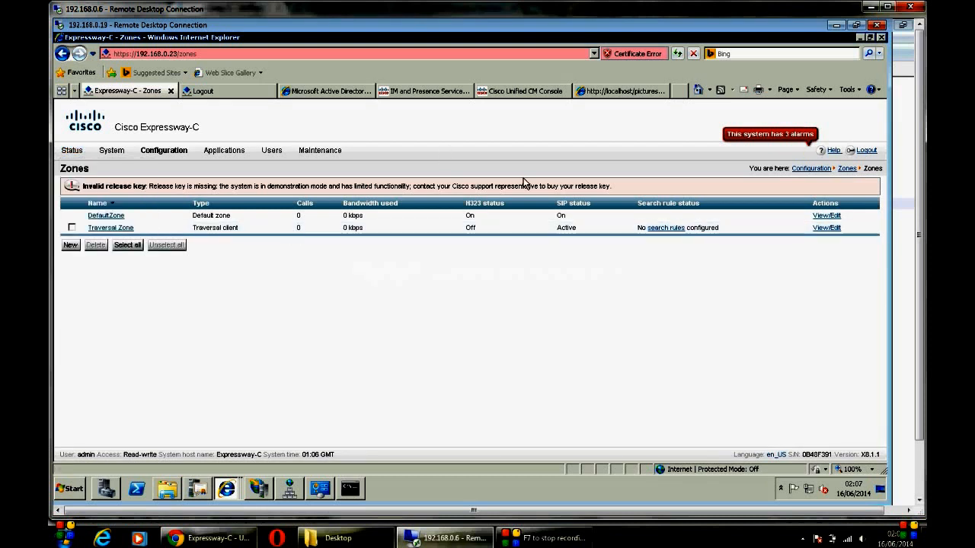
{"action": "left_click", "coordinate": [233, 91]}
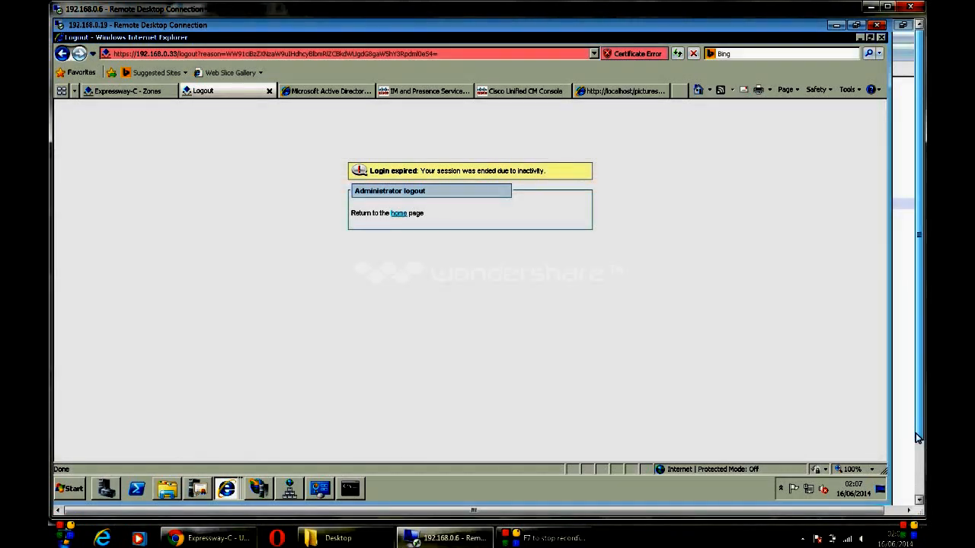
Step: Bring up 'localhost - vSphere Client' showing the IIS & CA.19 virtual machine
{"action": "left_click", "coordinate": [919, 500]}
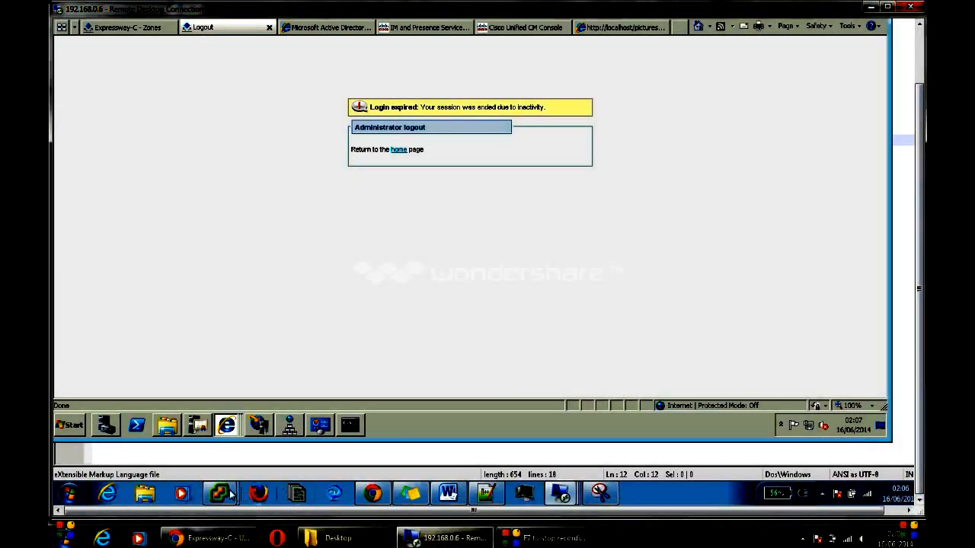
{"action": "mouse_move", "coordinate": [226, 495]}
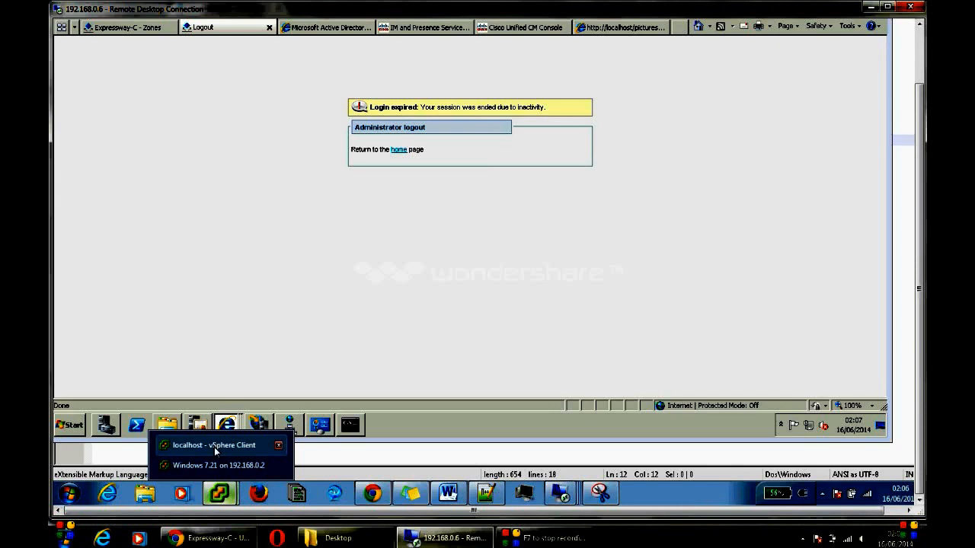
{"action": "left_click", "coordinate": [219, 466]}
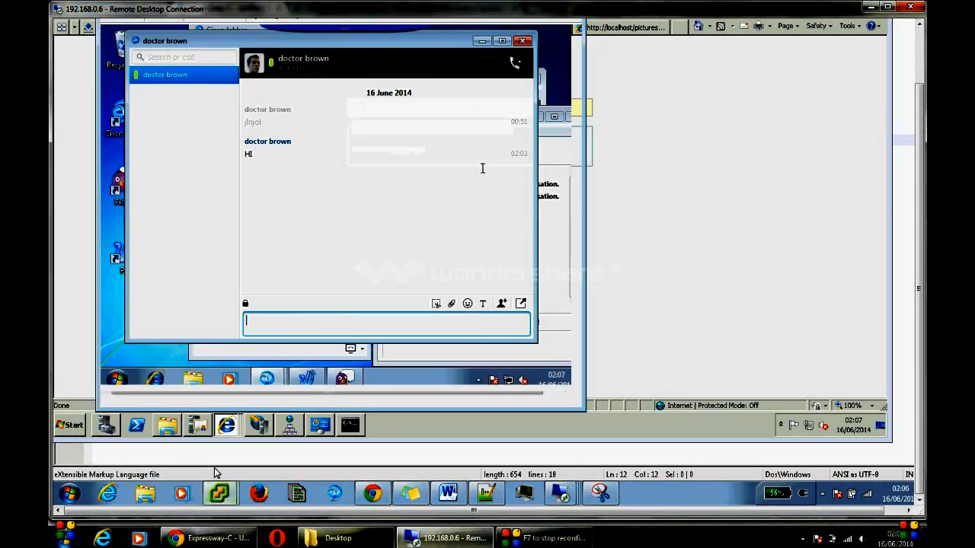
{"action": "mouse_move", "coordinate": [219, 493]}
{"action": "left_click", "coordinate": [219, 448]}
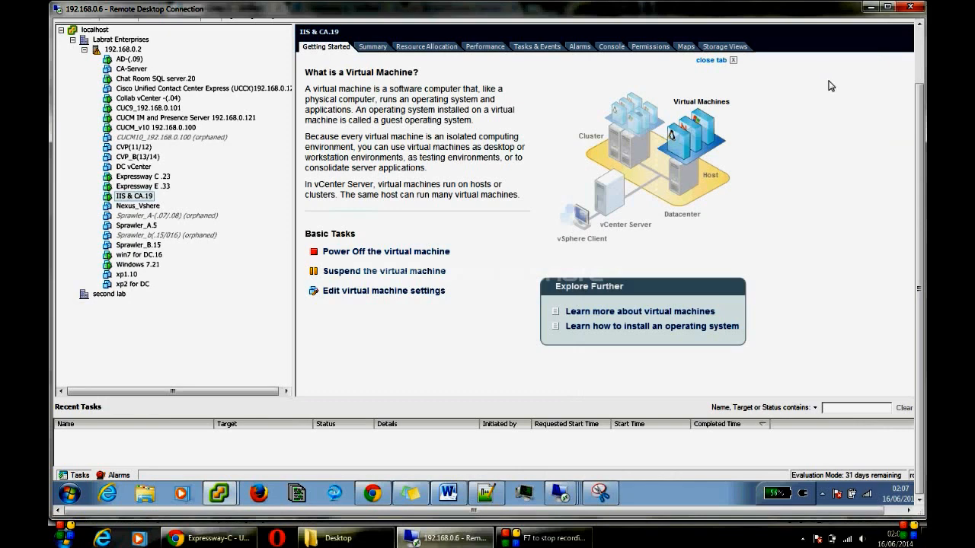
{"action": "left_click", "coordinate": [919, 46]}
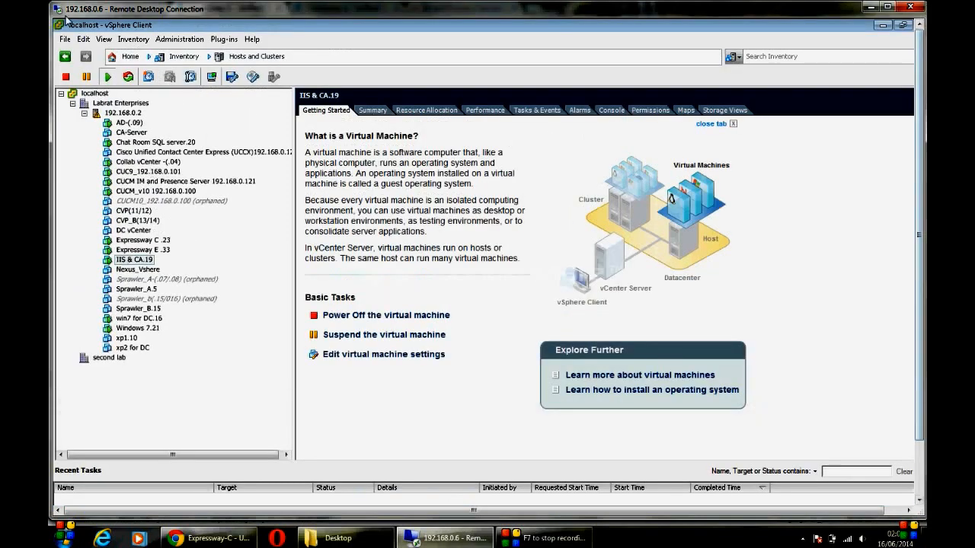
{"action": "left_click", "coordinate": [65, 38]}
{"action": "left_click", "coordinate": [99, 69]}
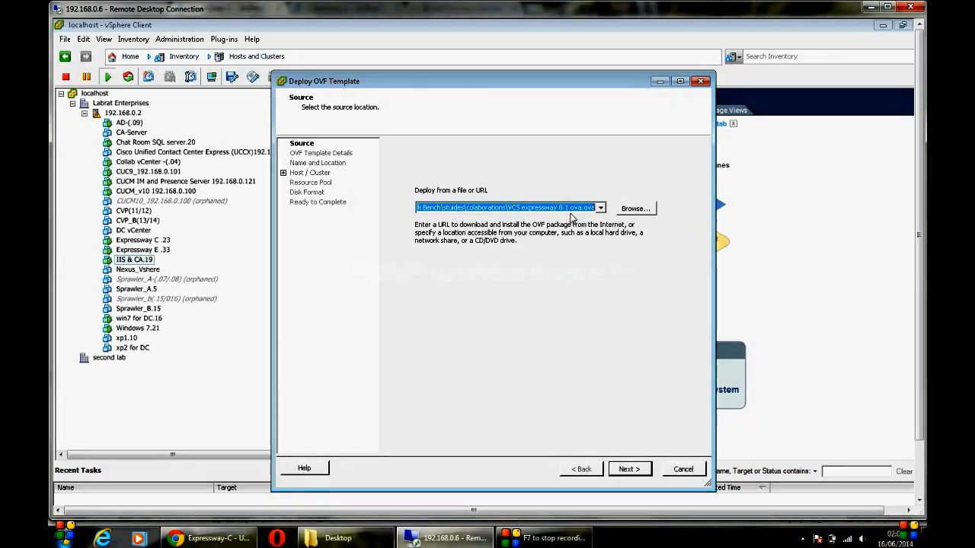
{"action": "left_click", "coordinate": [626, 469]}
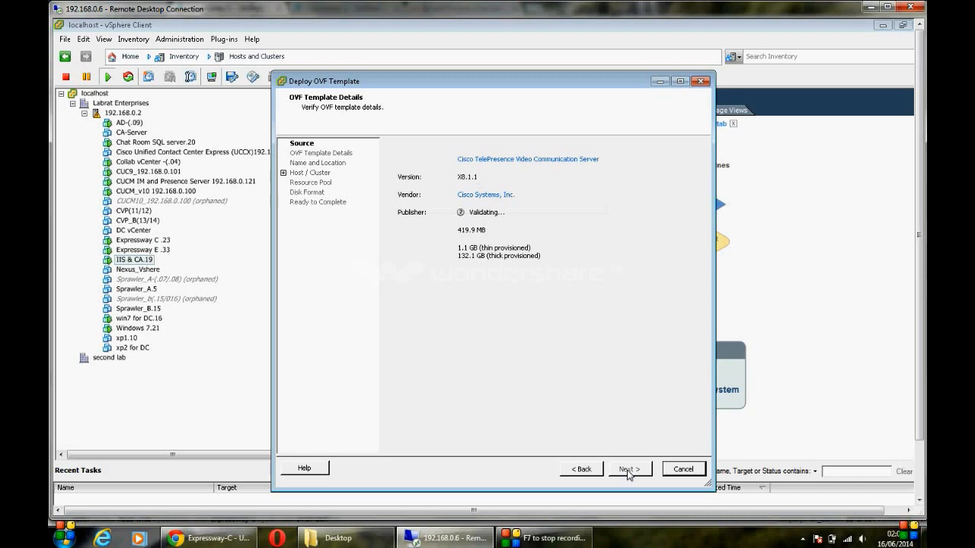
{"action": "left_click", "coordinate": [628, 469]}
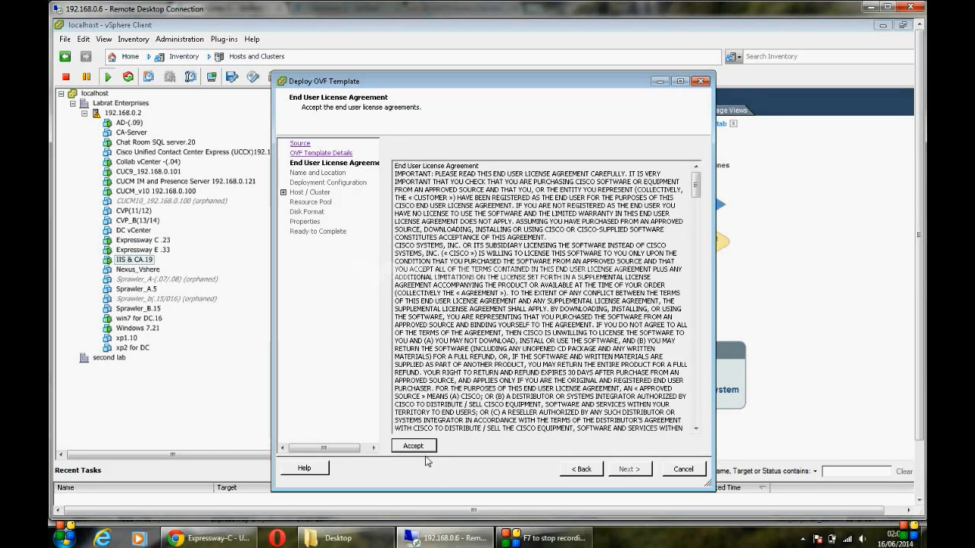
{"action": "left_click", "coordinate": [424, 447]}
{"action": "left_click", "coordinate": [621, 472]}
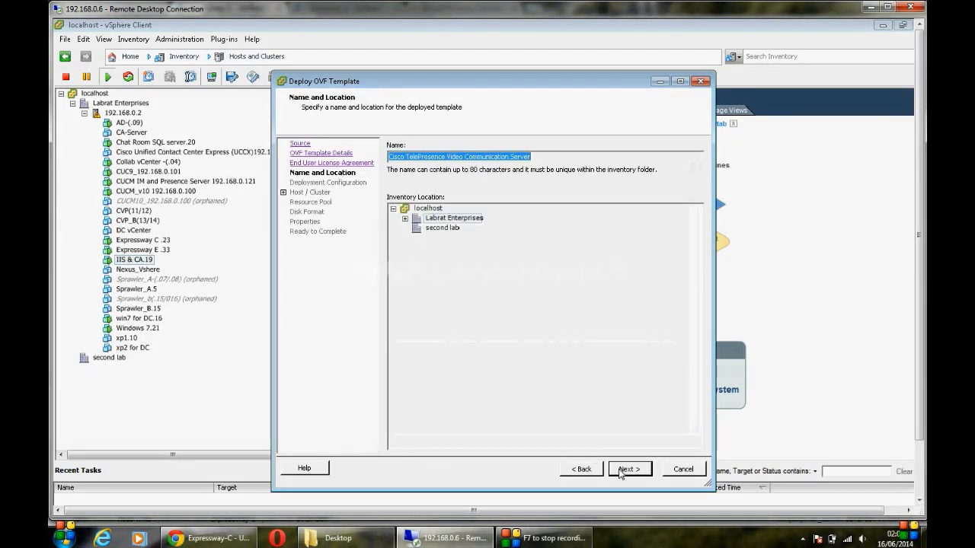
{"action": "left_click", "coordinate": [628, 469]}
{"action": "left_click", "coordinate": [622, 469]}
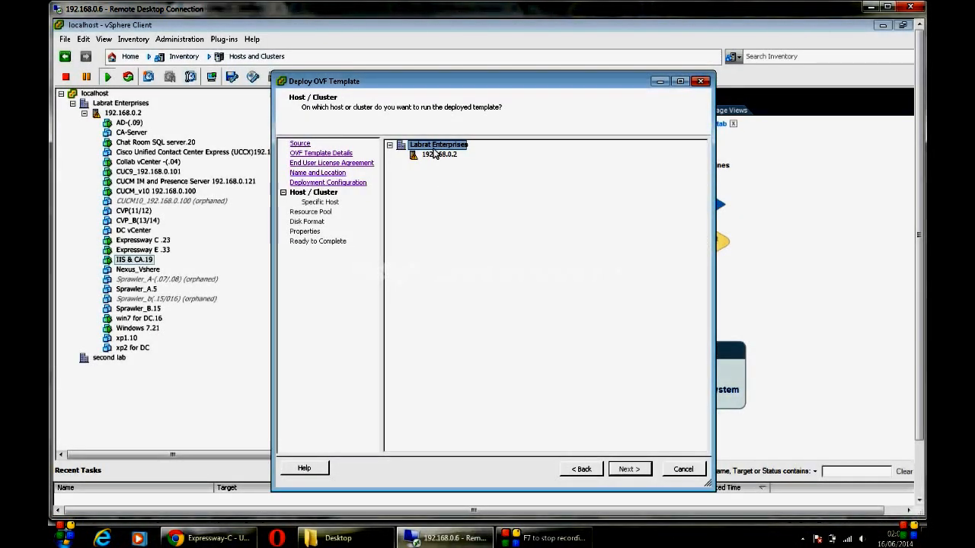
{"action": "left_click", "coordinate": [435, 153]}
{"action": "left_click", "coordinate": [626, 468]}
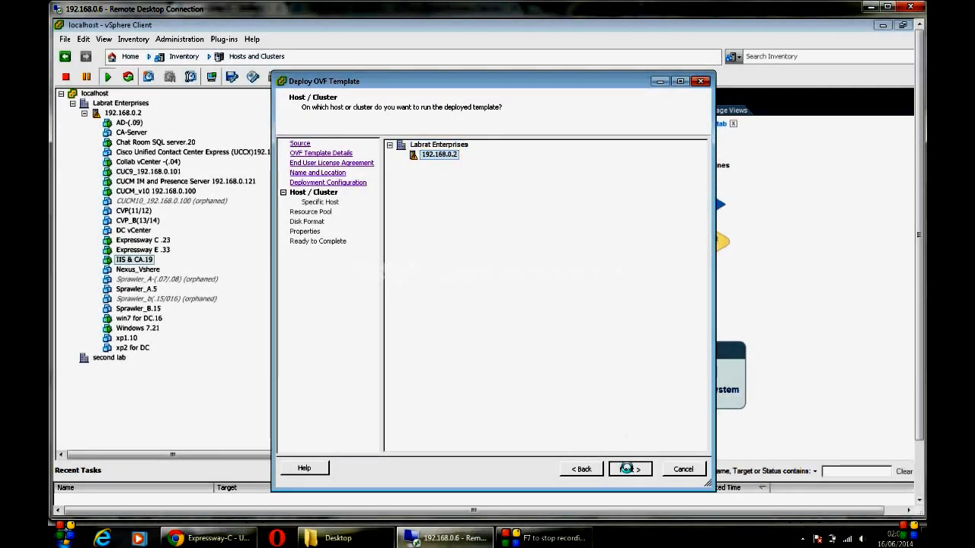
{"action": "left_click", "coordinate": [626, 469]}
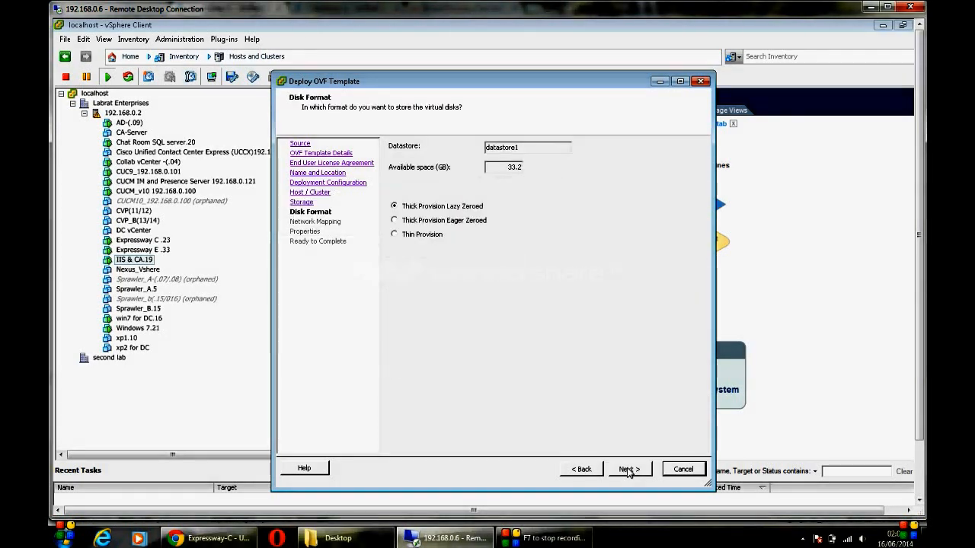
{"action": "left_click", "coordinate": [626, 469]}
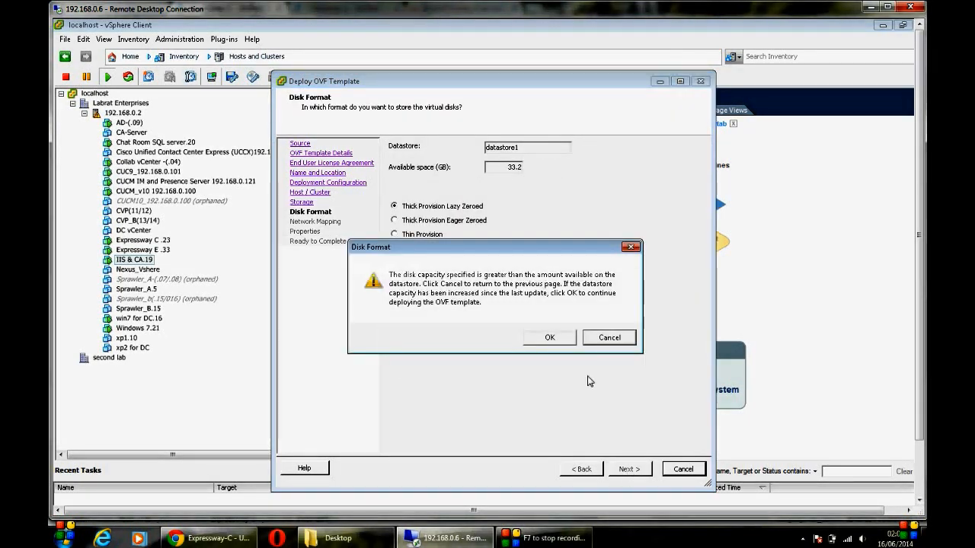
{"action": "left_click", "coordinate": [600, 338]}
{"action": "left_click", "coordinate": [434, 235]}
{"action": "left_click", "coordinate": [631, 469]}
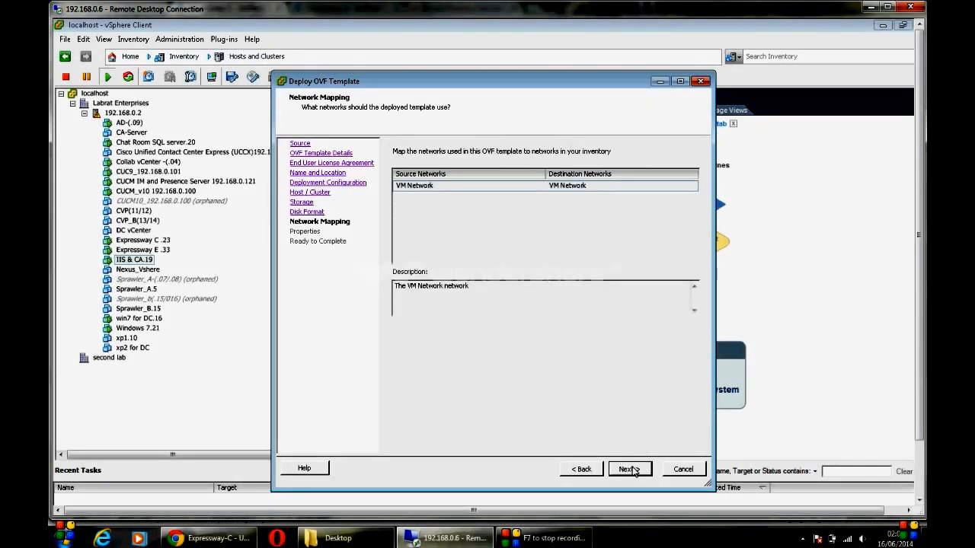
{"action": "left_click", "coordinate": [630, 470]}
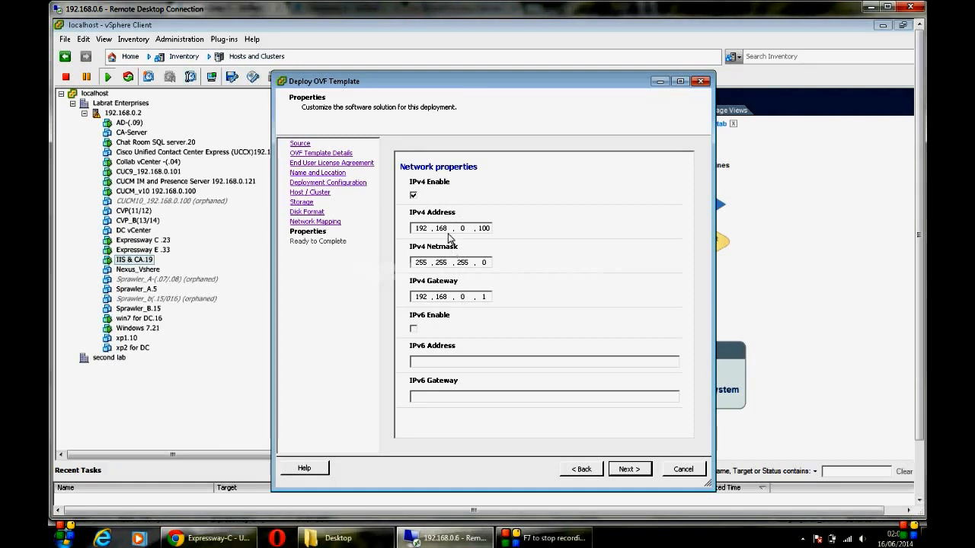
{"action": "left_click", "coordinate": [619, 473]}
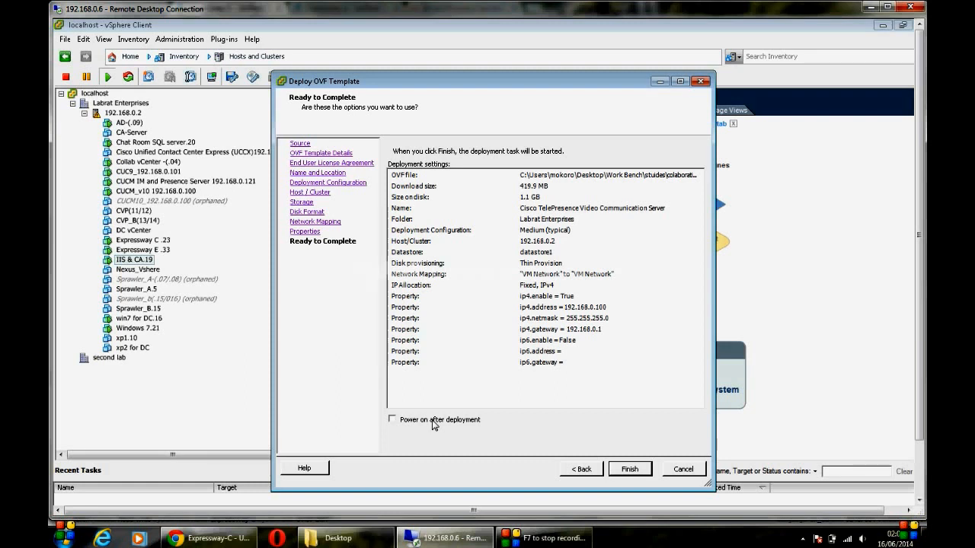
{"action": "left_click", "coordinate": [681, 471]}
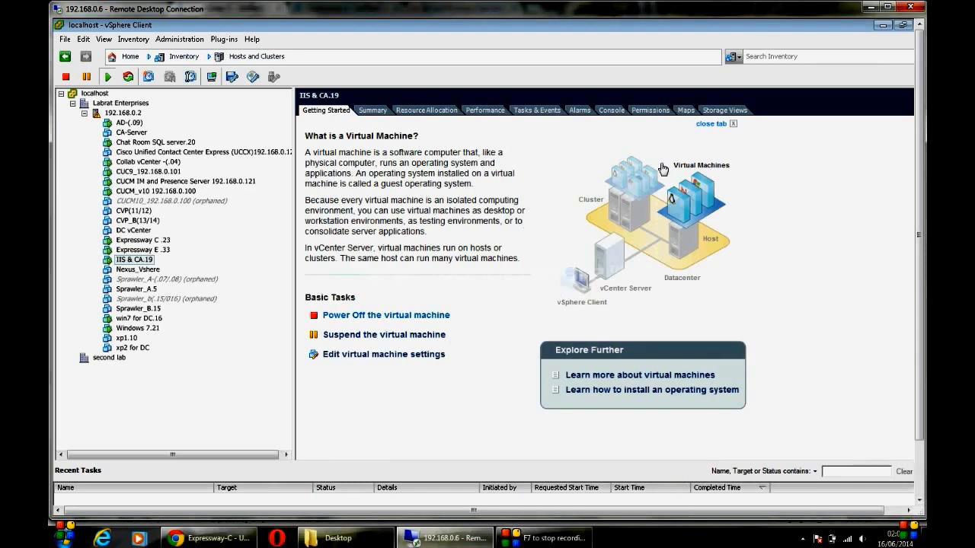
{"action": "left_click_drag", "start_coordinate": [921, 389], "coordinate": [918, 442]}
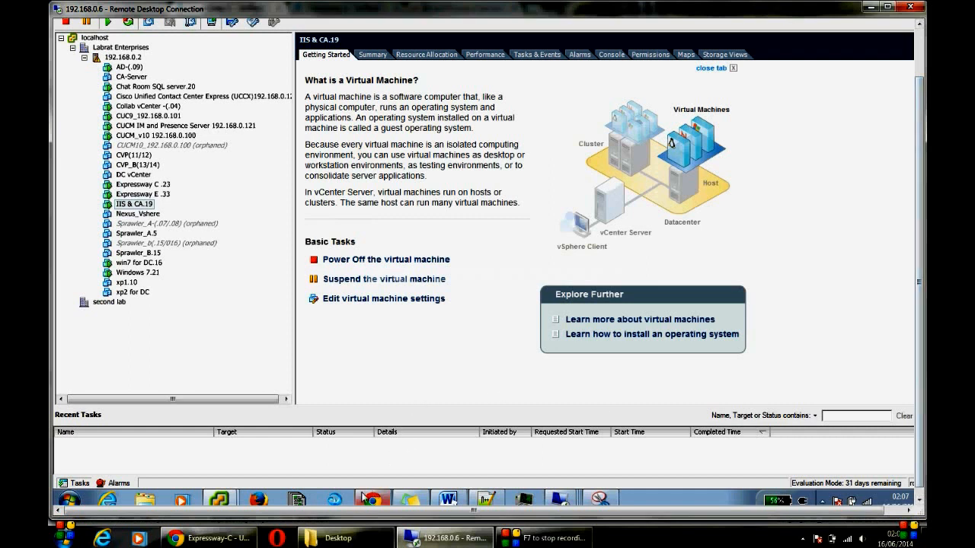
Step: On the 192.168.0.19 remote desktop, log back into Expressway-E as administrator
{"action": "left_click", "coordinate": [920, 500]}
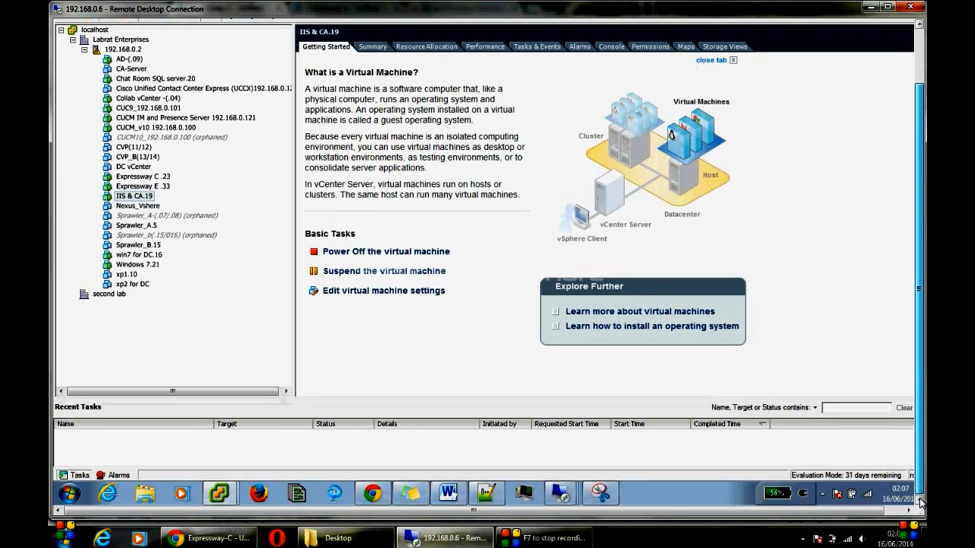
{"action": "mouse_move", "coordinate": [564, 498]}
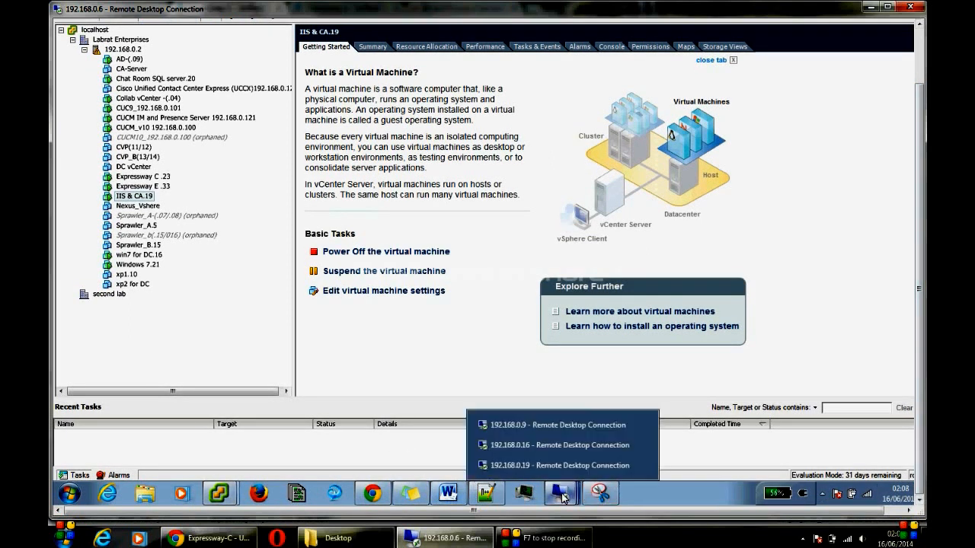
{"action": "left_click", "coordinate": [527, 467]}
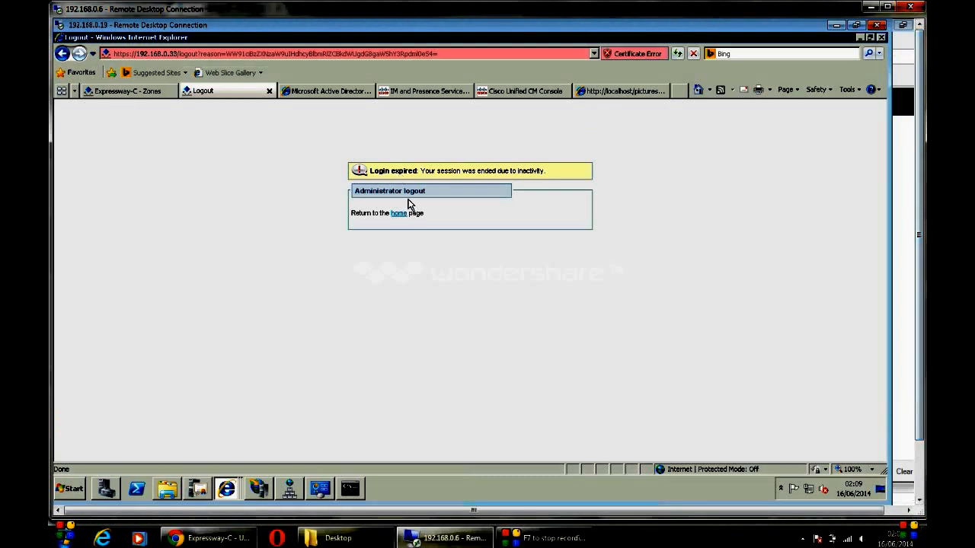
{"action": "left_click", "coordinate": [399, 213]}
{"action": "left_click", "coordinate": [429, 190]}
{"action": "type", "text": "admin"}
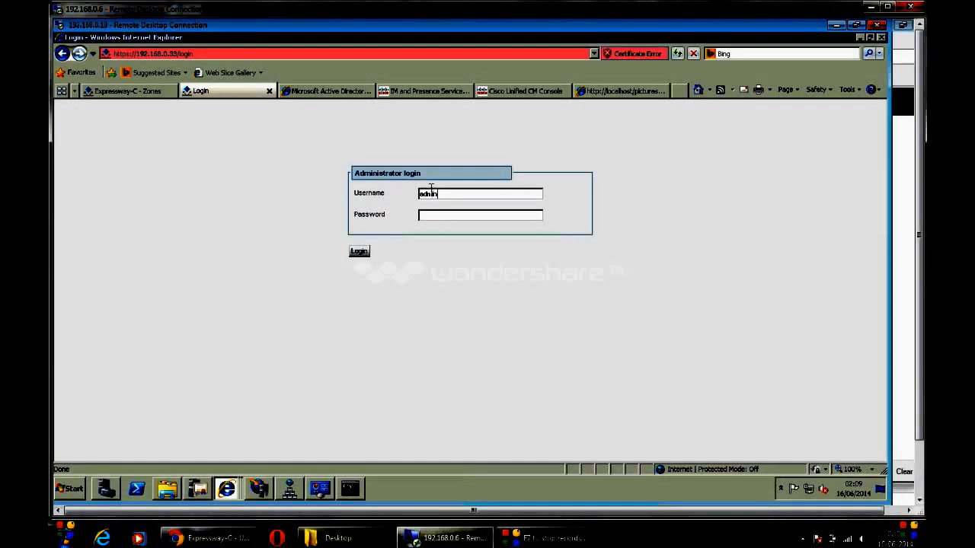
{"action": "type", "text": "••"}
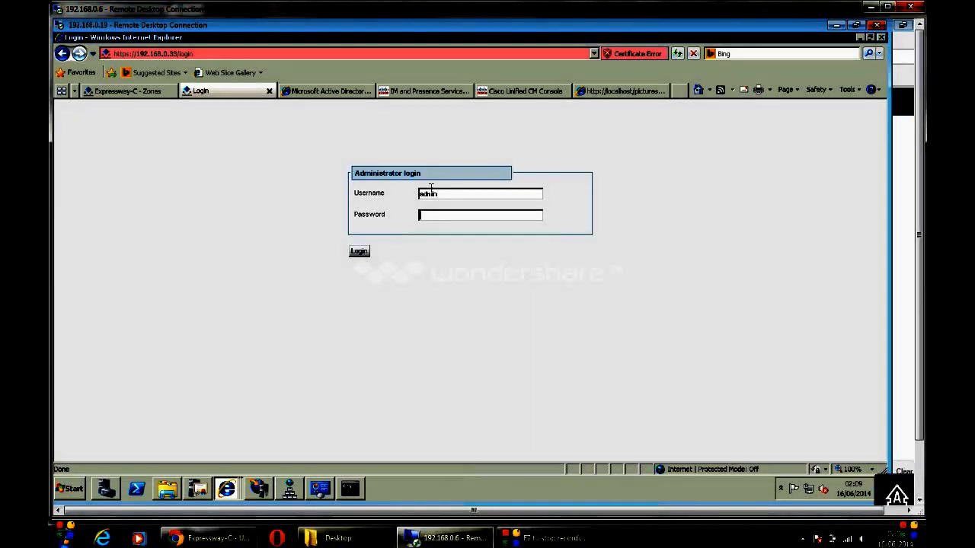
{"action": "type", "text": "•"}
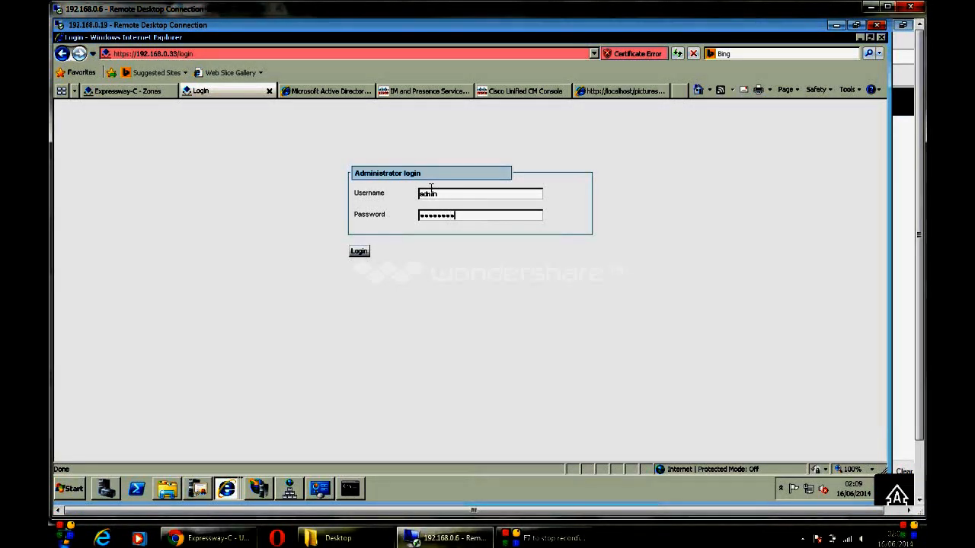
{"action": "key", "text": "Return"}
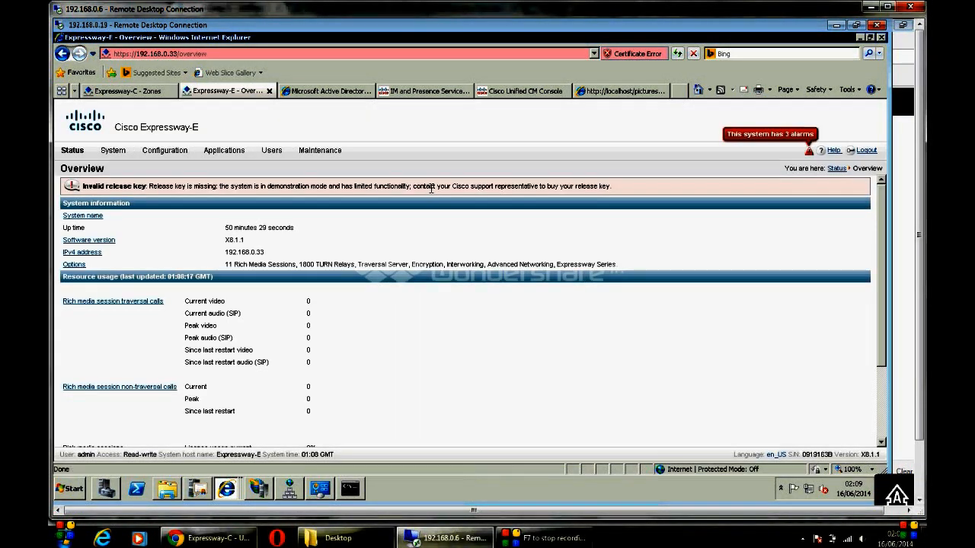
Step: Return to the Expressway-C Zones page
{"action": "left_click", "coordinate": [142, 92]}
{"action": "mouse_move", "coordinate": [112, 152]}
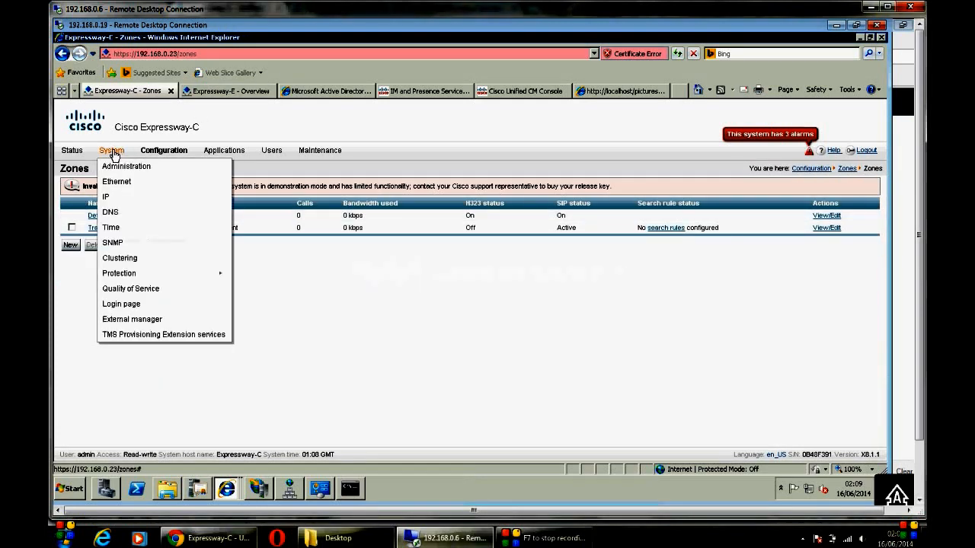
{"action": "mouse_move", "coordinate": [73, 153]}
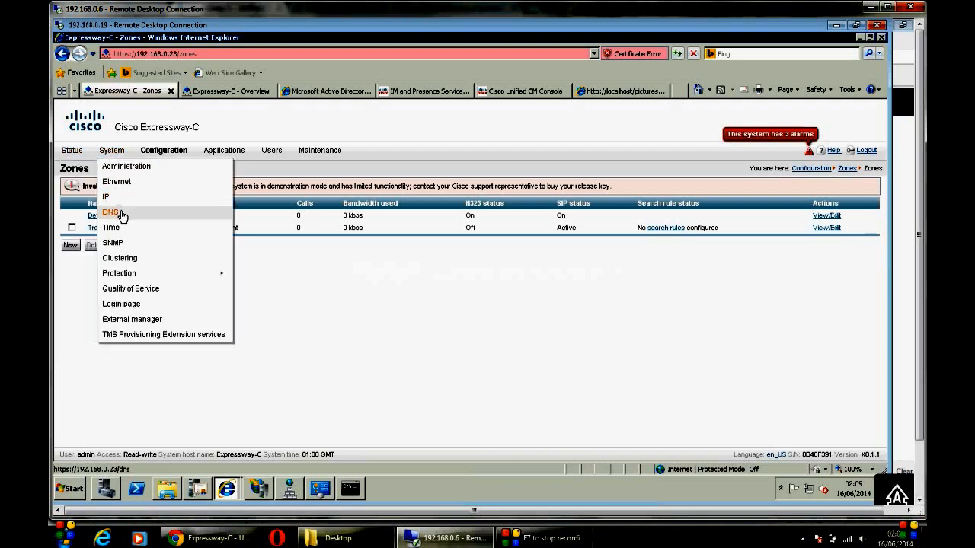
Step: Review Expressway-C's DNS settings: host name, domain labs.com, DNS server 192.168.0.9
{"action": "left_click", "coordinate": [122, 217]}
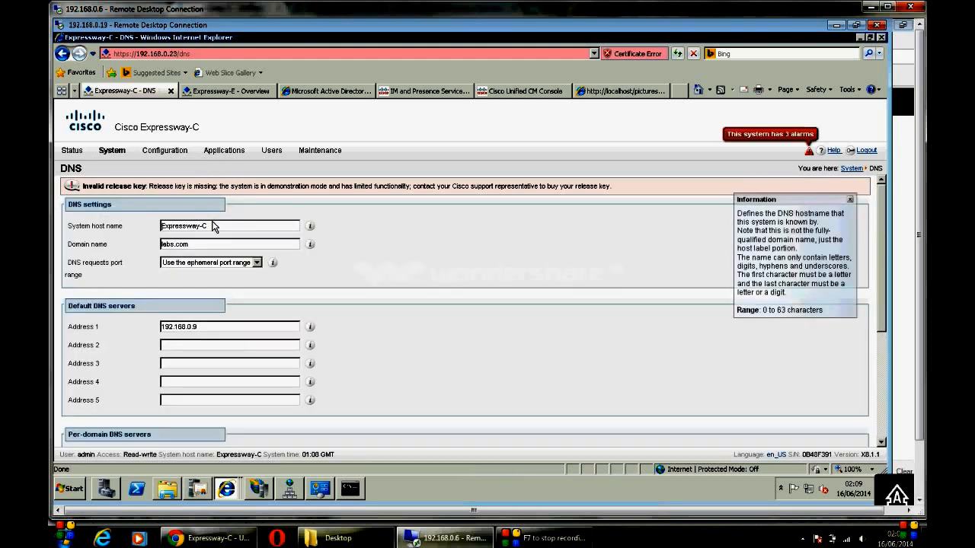
{"action": "triple_click", "coordinate": [214, 227]}
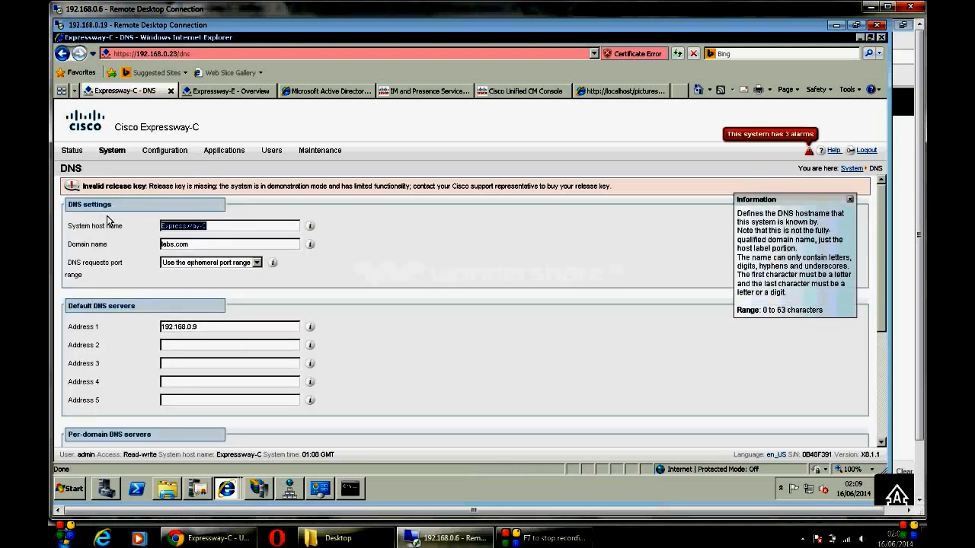
{"action": "triple_click", "coordinate": [202, 243]}
{"action": "left_click", "coordinate": [176, 245]}
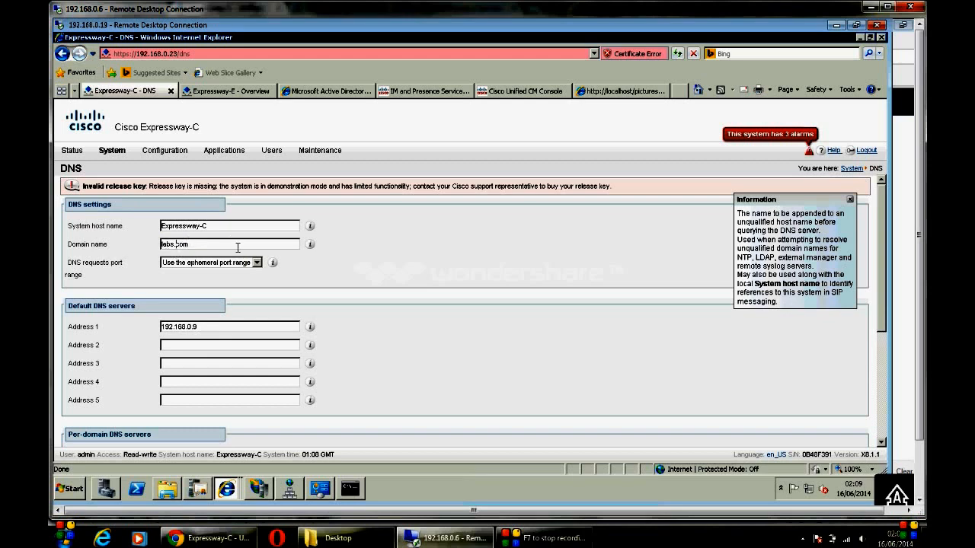
{"action": "left_click_drag", "start_coordinate": [206, 326], "coordinate": [124, 322]}
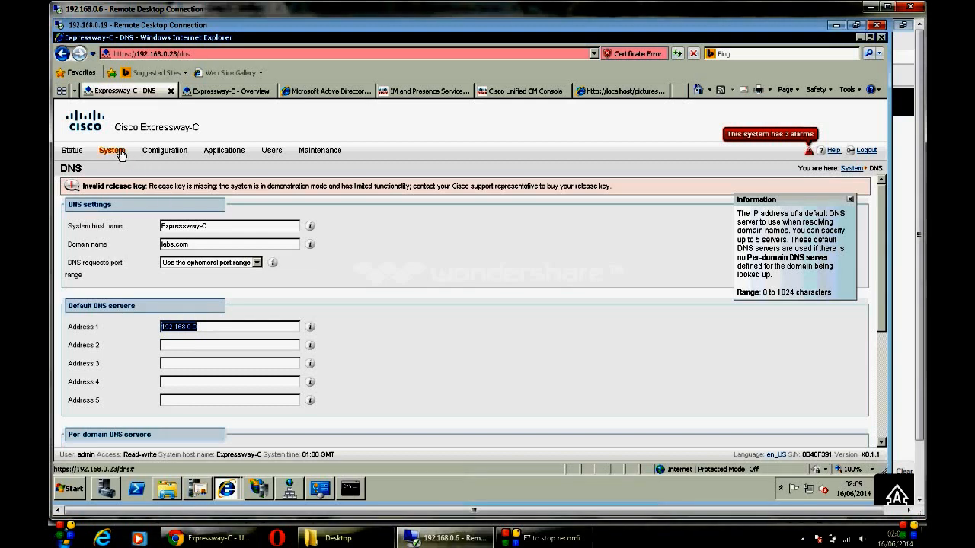
Step: Review the Time page's NTP server 1, ntp.my-inbox.co.uk, shown as Synchronized
{"action": "mouse_move", "coordinate": [112, 151]}
{"action": "left_click", "coordinate": [112, 228]}
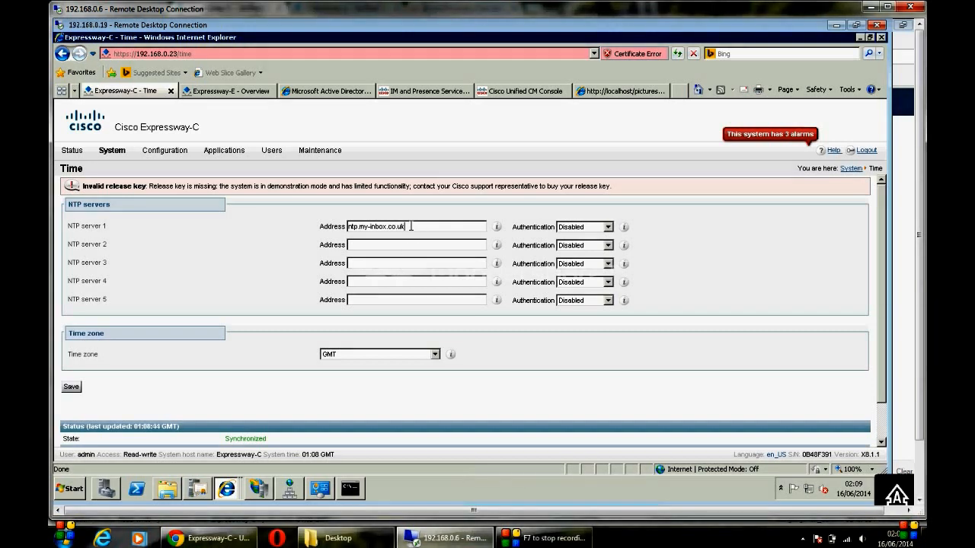
{"action": "left_click_drag", "start_coordinate": [411, 227], "coordinate": [279, 218]}
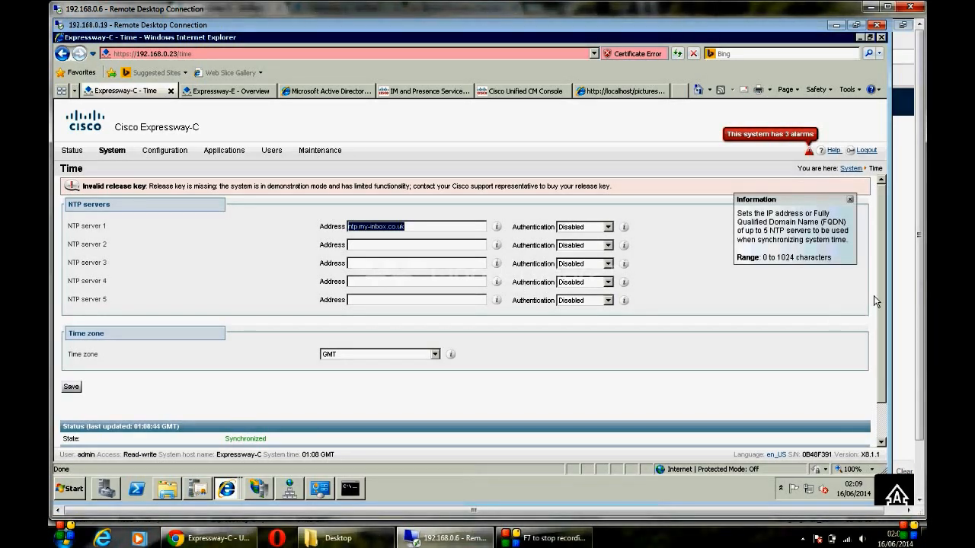
{"action": "scroll", "coordinate": [883, 297], "scroll_direction": "down", "scroll_amount": 1}
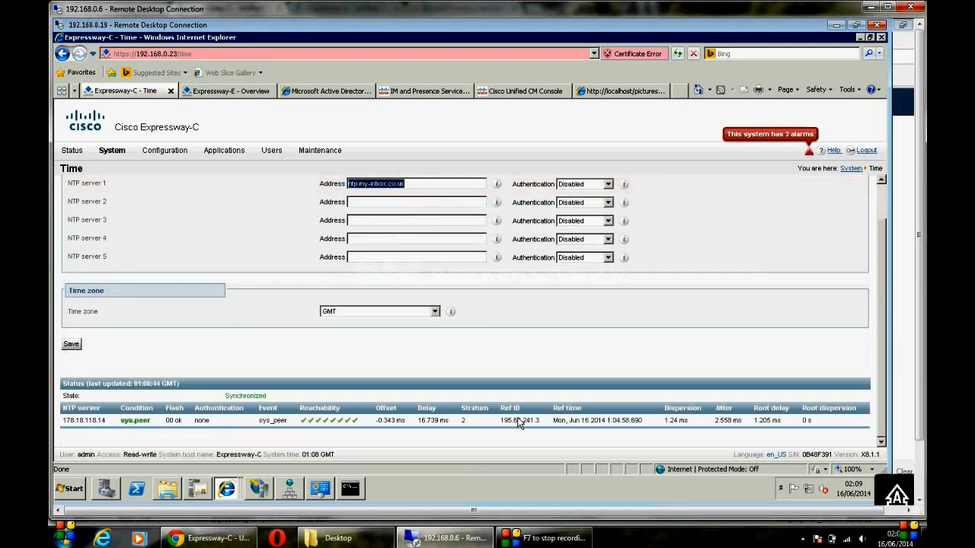
{"action": "left_click", "coordinate": [399, 182]}
{"action": "left_click", "coordinate": [400, 184]}
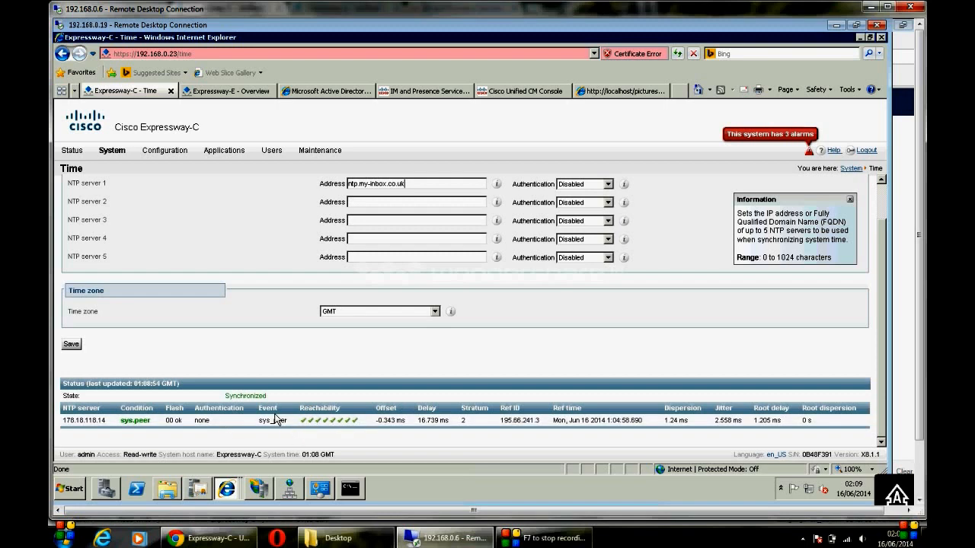
{"action": "scroll", "coordinate": [293, 199], "scroll_direction": "up", "scroll_amount": 1}
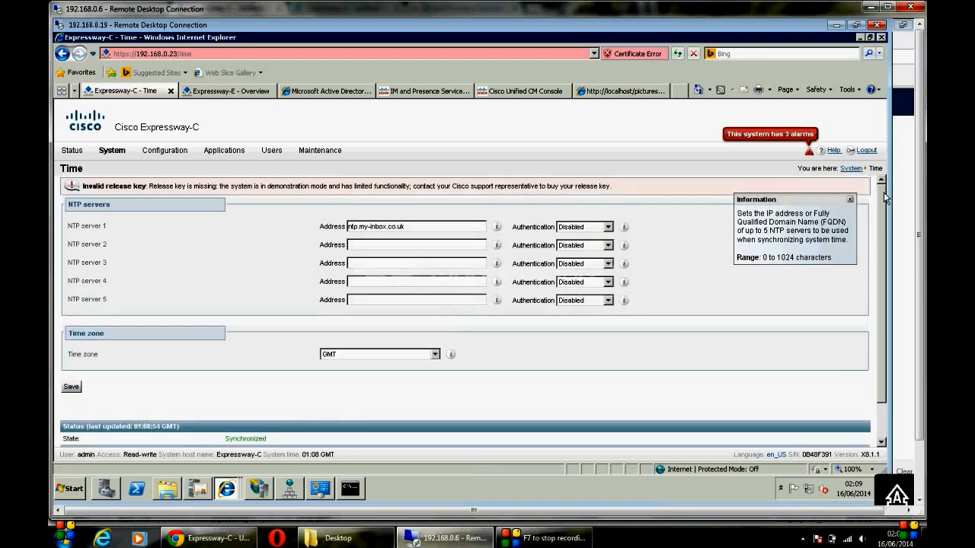
{"action": "mouse_move", "coordinate": [158, 157]}
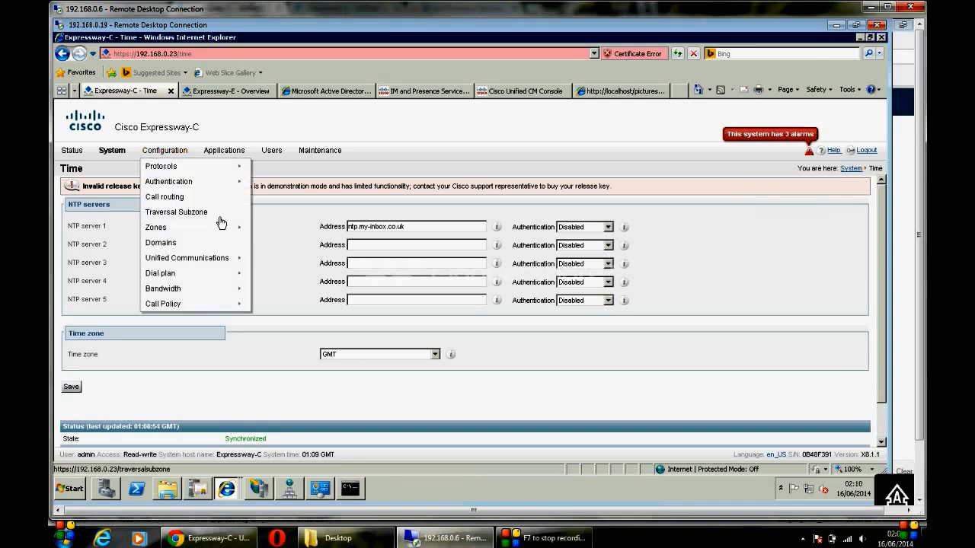
Step: Create the labs.com domain under Configuration > Domains, then reopen it and save
{"action": "mouse_move", "coordinate": [205, 230]}
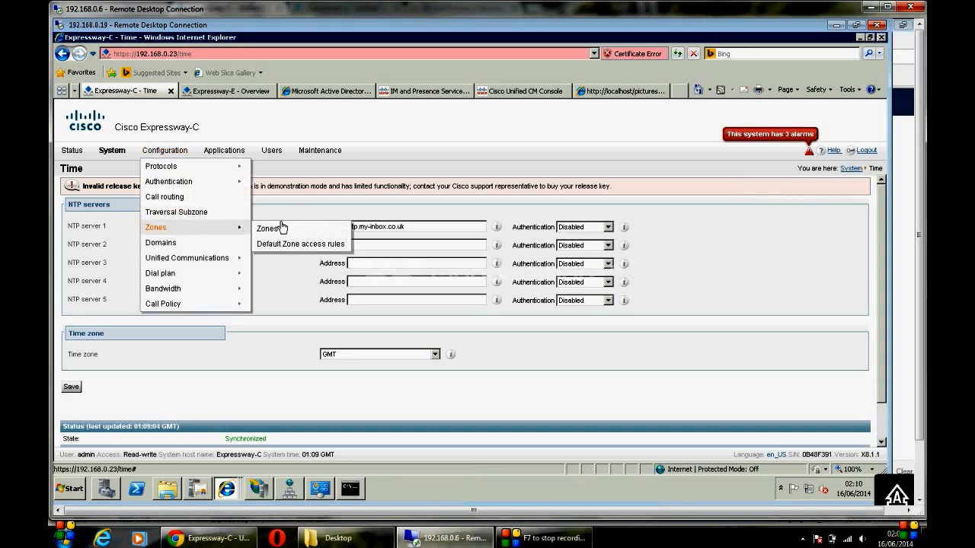
{"action": "left_click", "coordinate": [182, 243]}
{"action": "left_click", "coordinate": [71, 240]}
{"action": "left_click", "coordinate": [367, 243]}
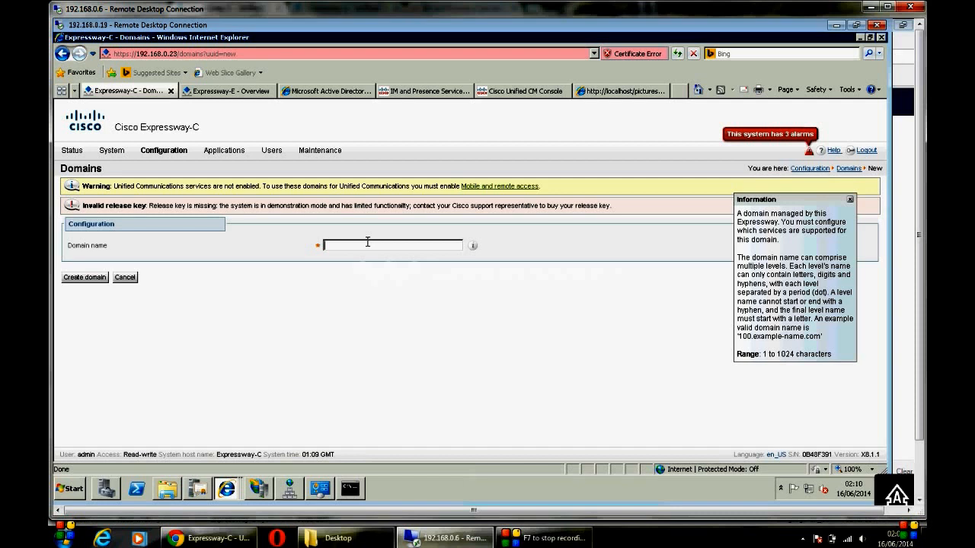
{"action": "type", "text": "LAB"}
{"action": "left_click", "coordinate": [86, 278]}
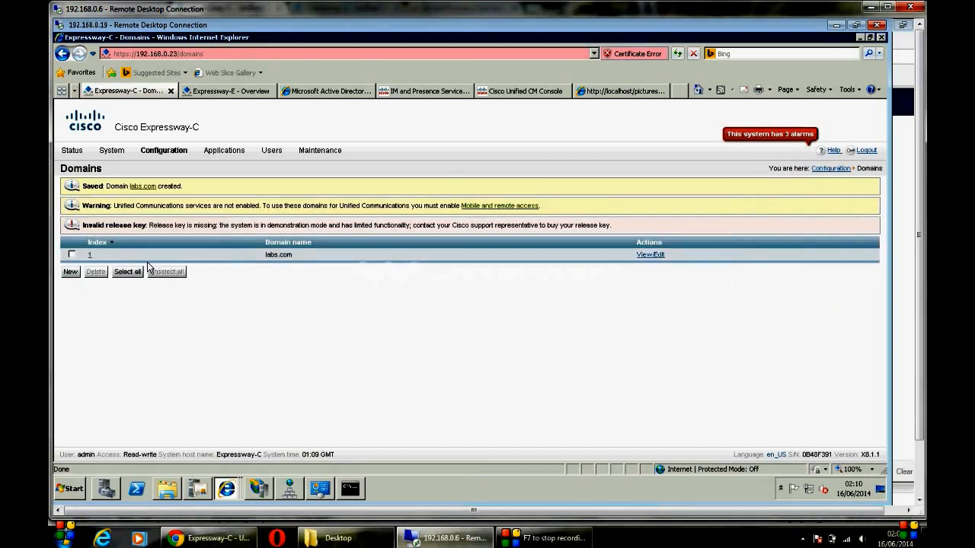
{"action": "left_click", "coordinate": [91, 260]}
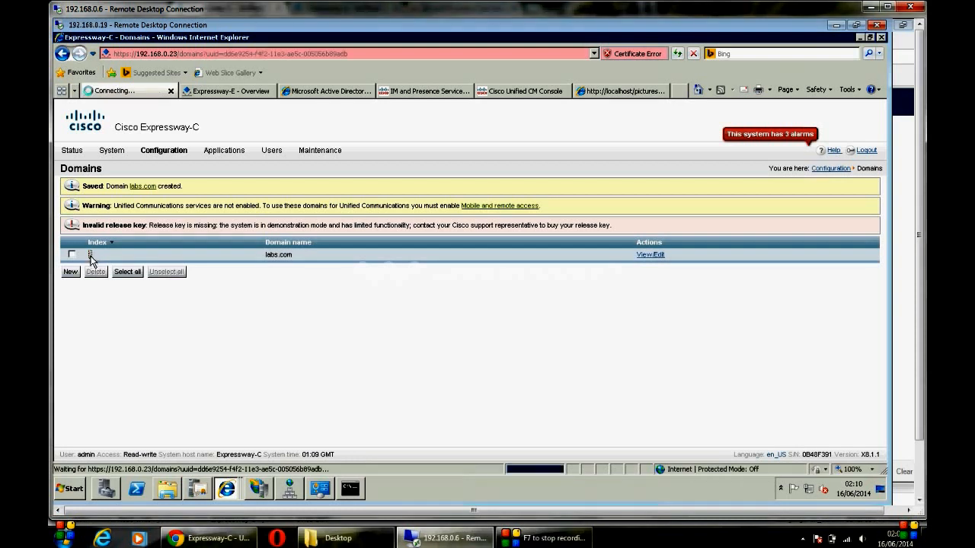
{"action": "left_click", "coordinate": [71, 278]}
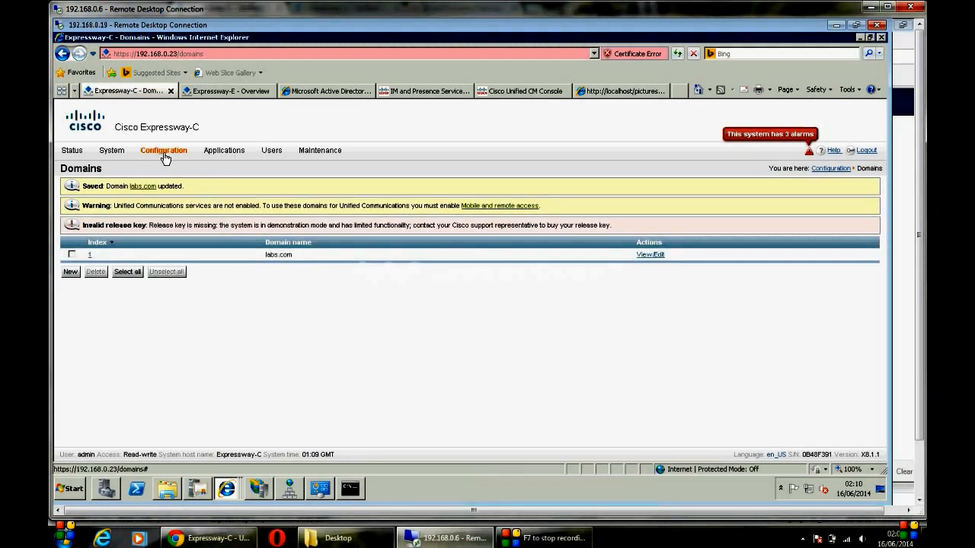
{"action": "mouse_move", "coordinate": [164, 156]}
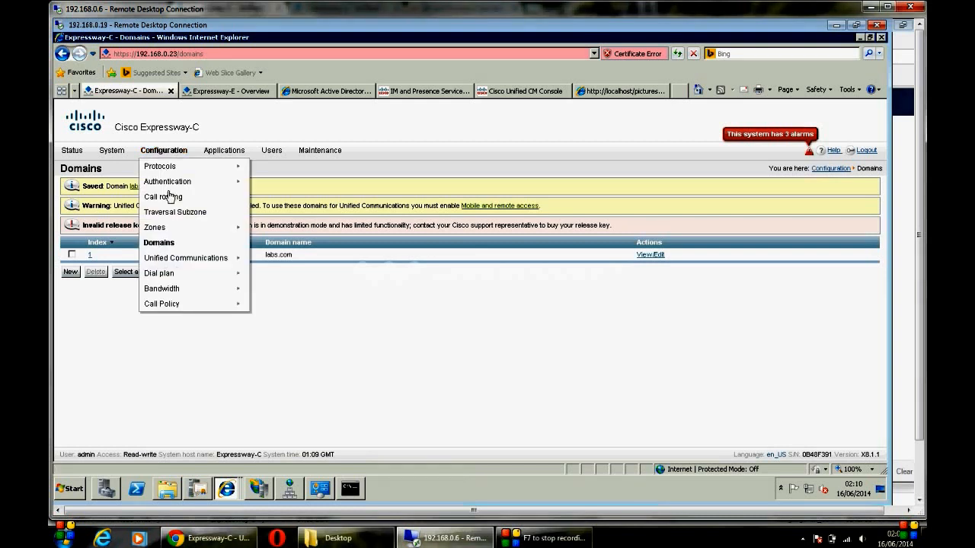
{"action": "mouse_move", "coordinate": [188, 257]}
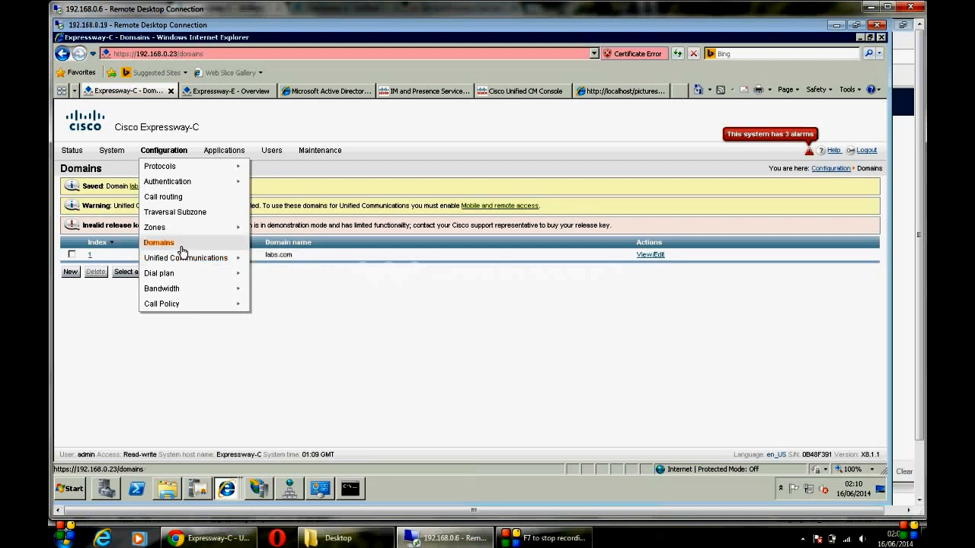
Step: Set Unified Communications mode to Mobile and remote access and save
{"action": "left_click", "coordinate": [259, 263]}
{"action": "left_click", "coordinate": [389, 222]}
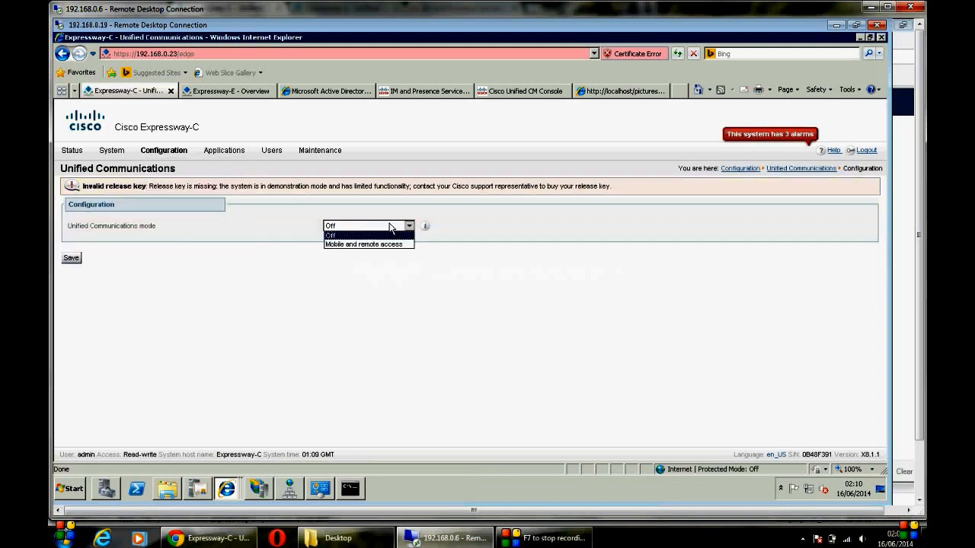
{"action": "left_click", "coordinate": [365, 242]}
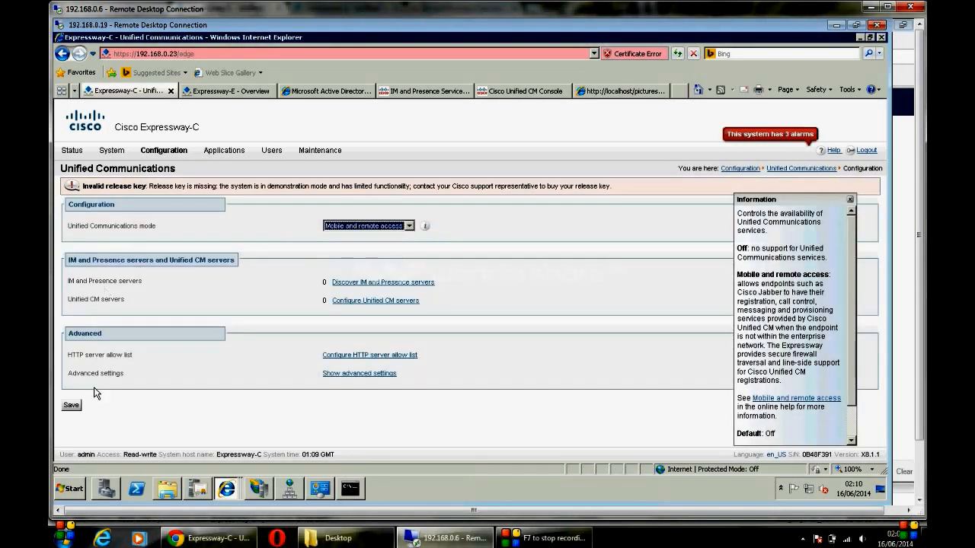
{"action": "left_click", "coordinate": [71, 405]}
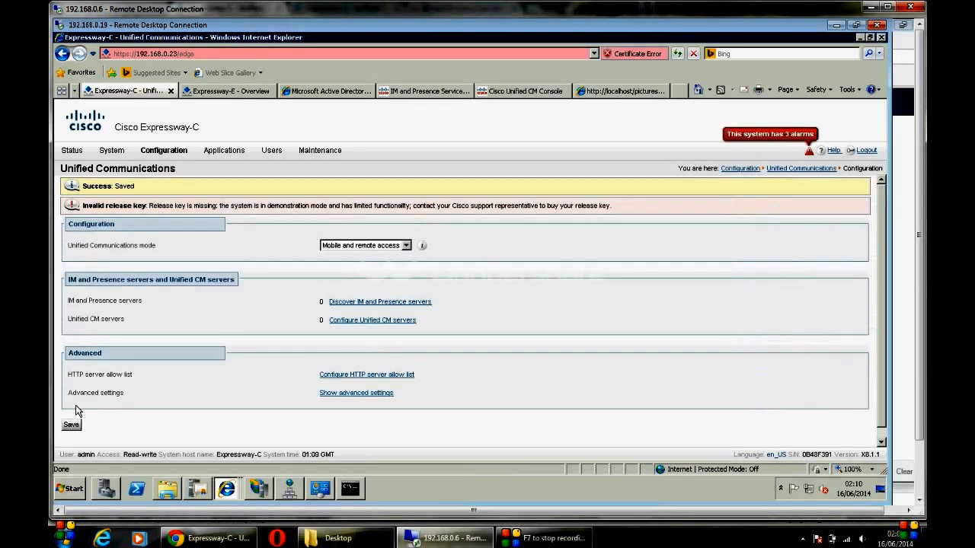
{"action": "left_click", "coordinate": [71, 425]}
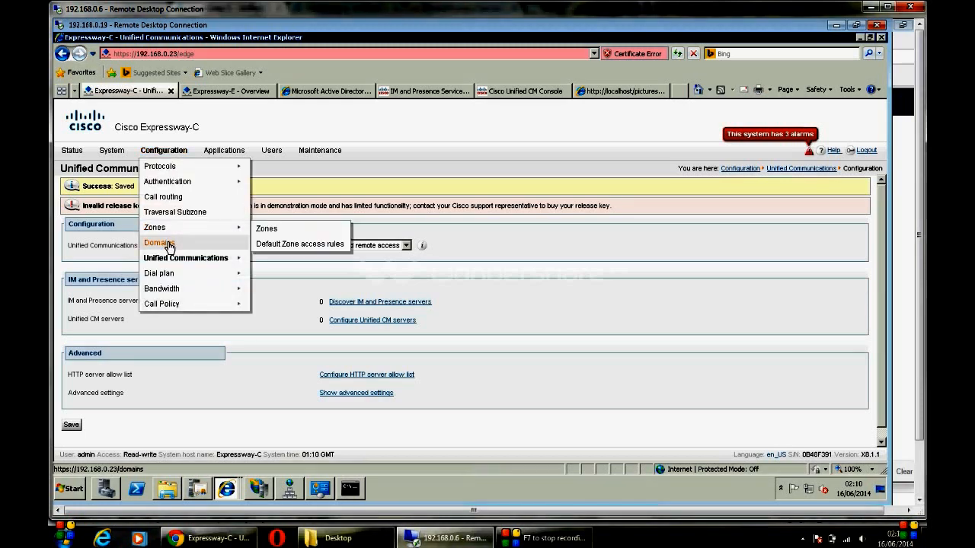
Step: Turn On SIP registrations and IM and Presence for labs.com and save
{"action": "left_click", "coordinate": [169, 244]}
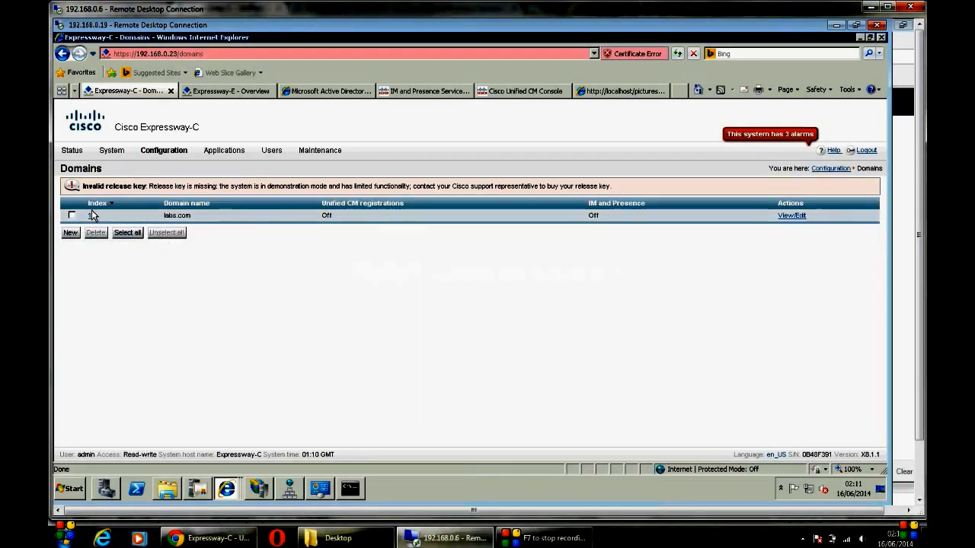
{"action": "left_click", "coordinate": [90, 221]}
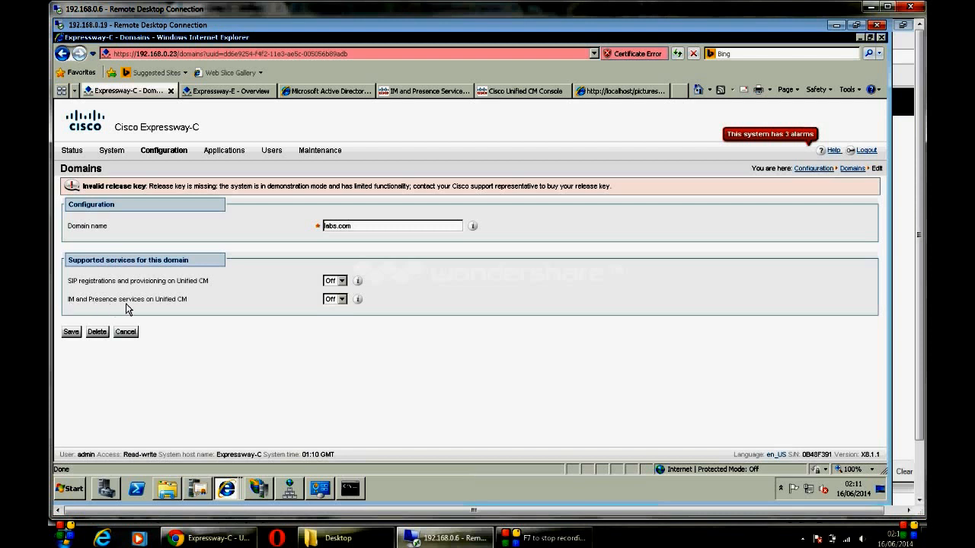
{"action": "left_click", "coordinate": [335, 300]}
{"action": "left_click", "coordinate": [335, 309]}
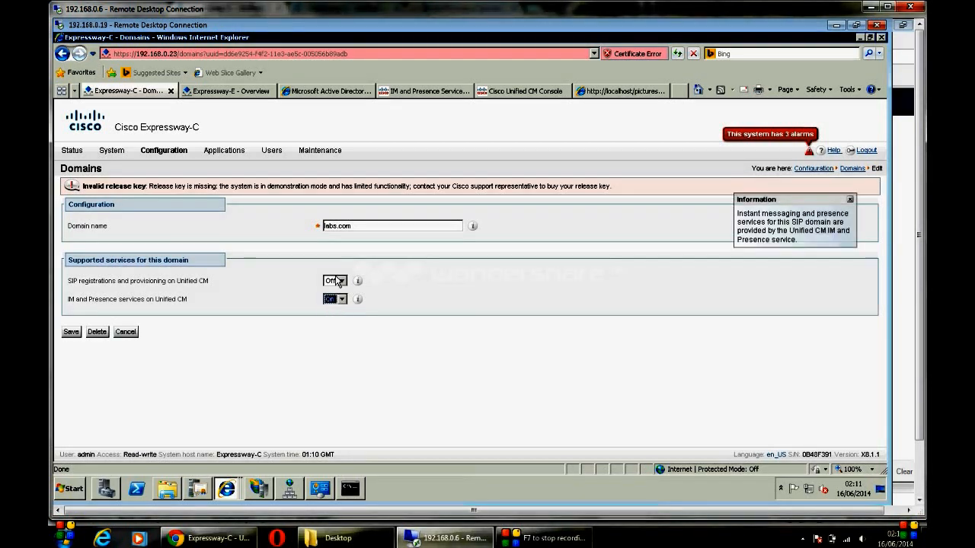
{"action": "left_click", "coordinate": [335, 281]}
{"action": "left_click", "coordinate": [333, 291]}
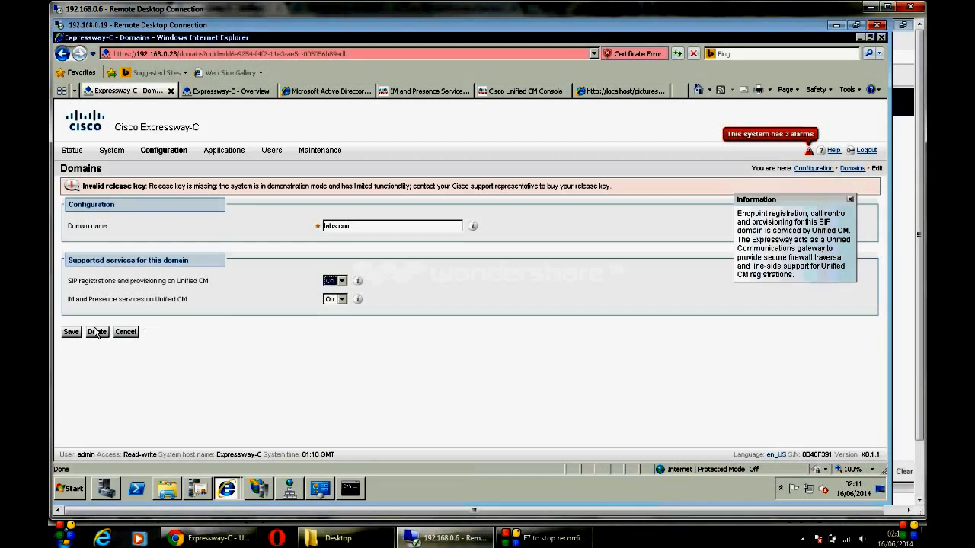
{"action": "left_click", "coordinate": [76, 335]}
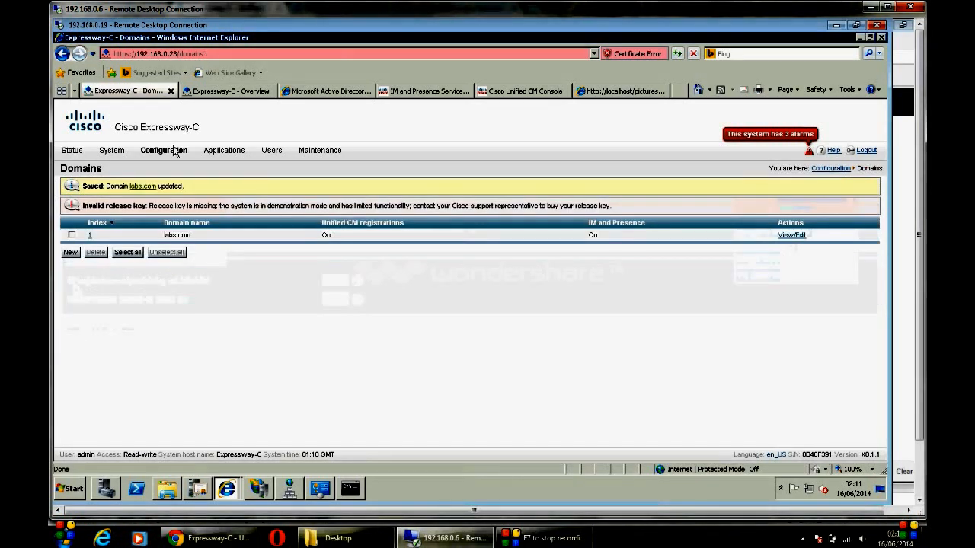
Step: Reload the Domains list to confirm the updated labs.com entry
{"action": "left_click", "coordinate": [163, 150]}
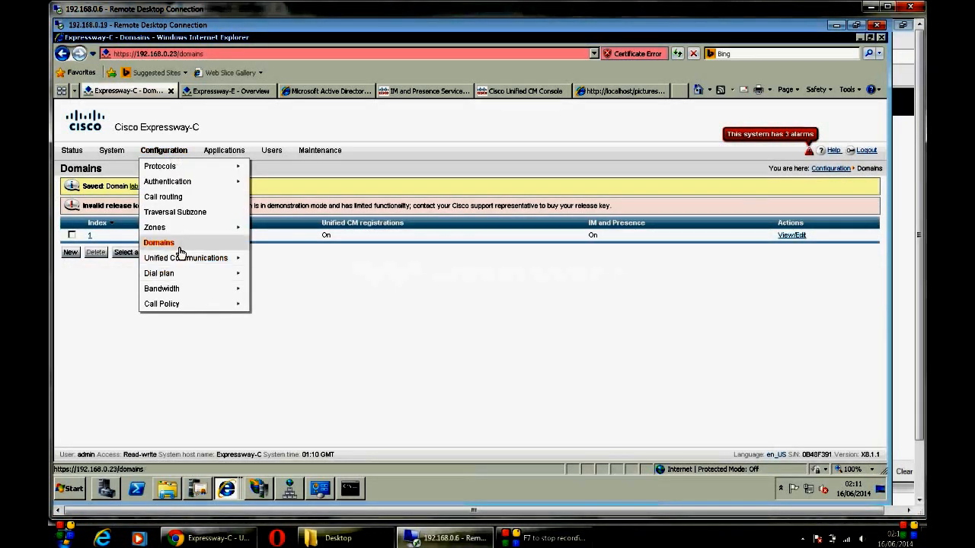
{"action": "left_click", "coordinate": [174, 243]}
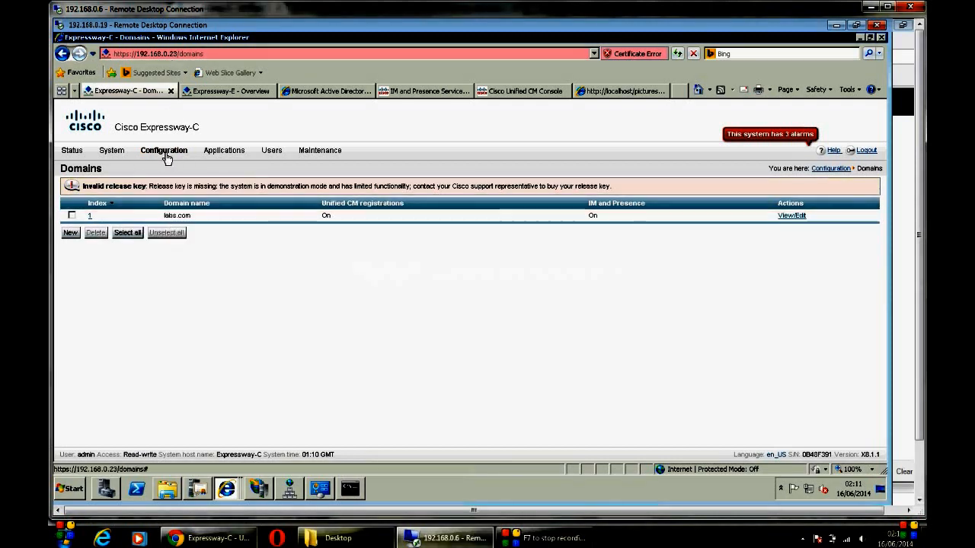
{"action": "left_click", "coordinate": [165, 153]}
{"action": "mouse_move", "coordinate": [229, 258]}
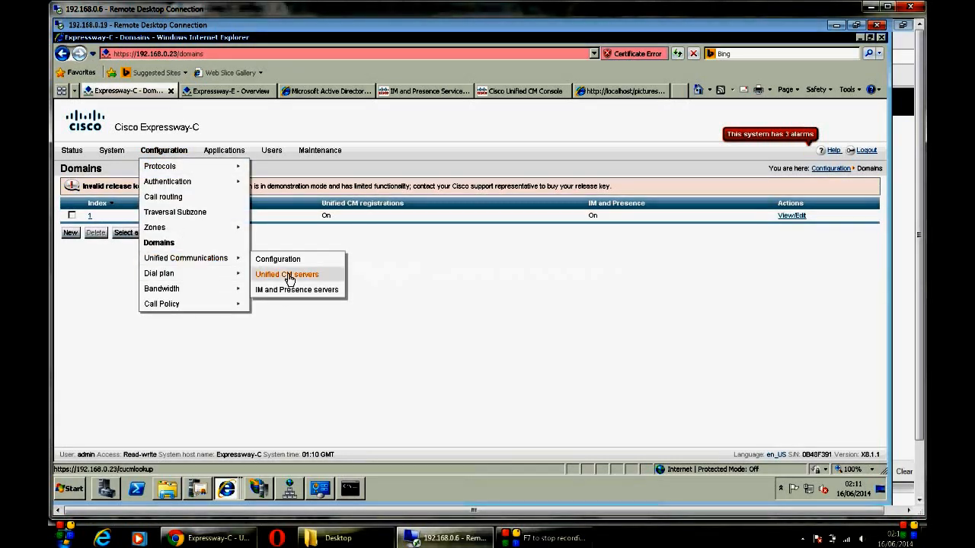
Step: Go to Unified CM servers under Unified Communications configuration and start a new publisher lookup
{"action": "left_click", "coordinate": [270, 259]}
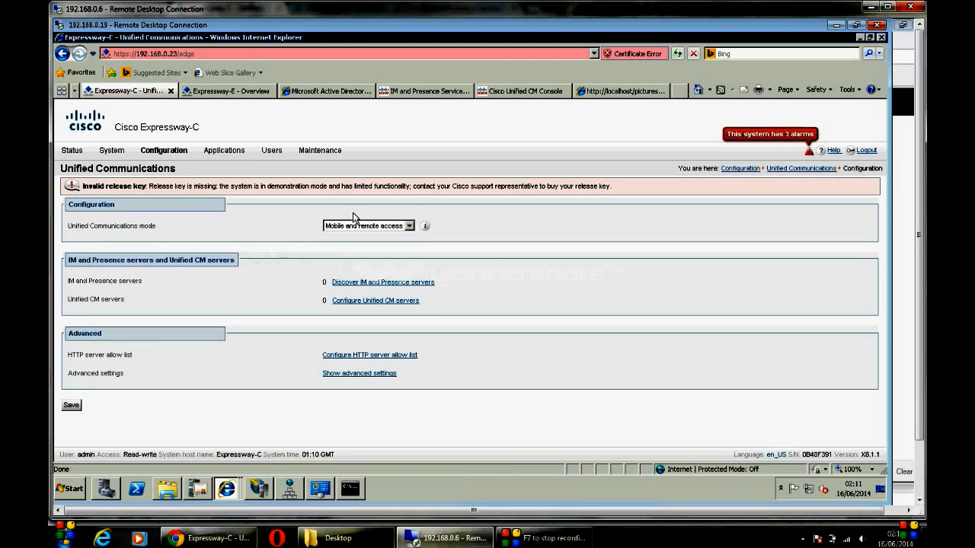
{"action": "left_click", "coordinate": [389, 302]}
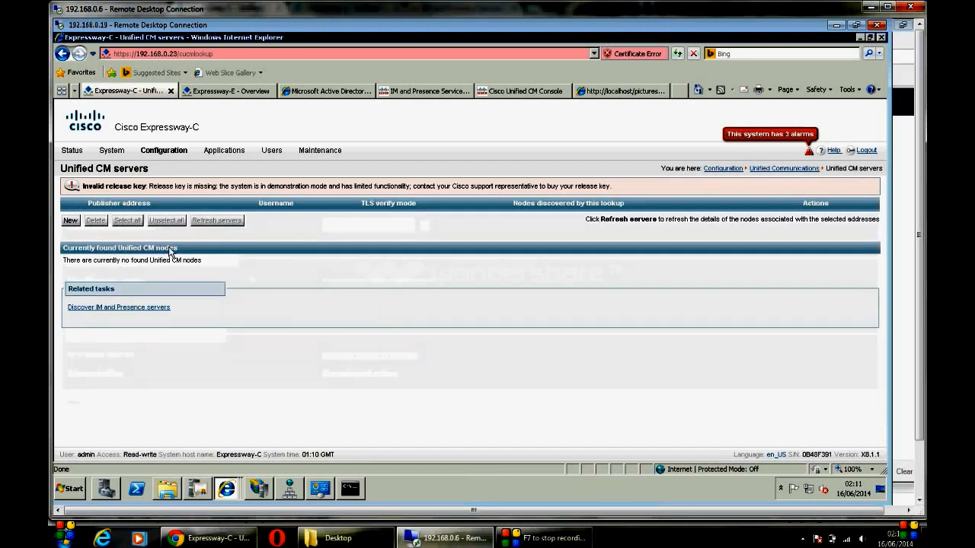
{"action": "left_click", "coordinate": [70, 221]}
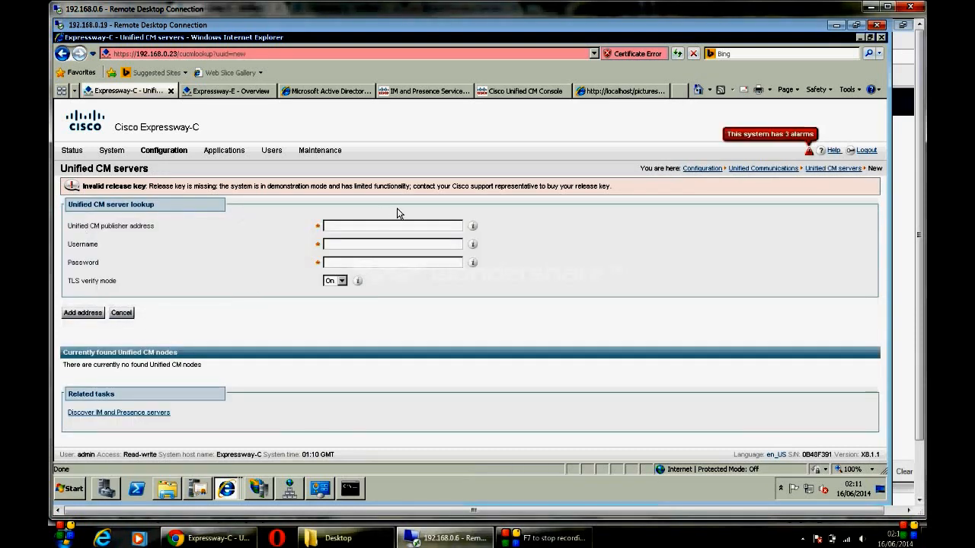
{"action": "left_click", "coordinate": [392, 225]}
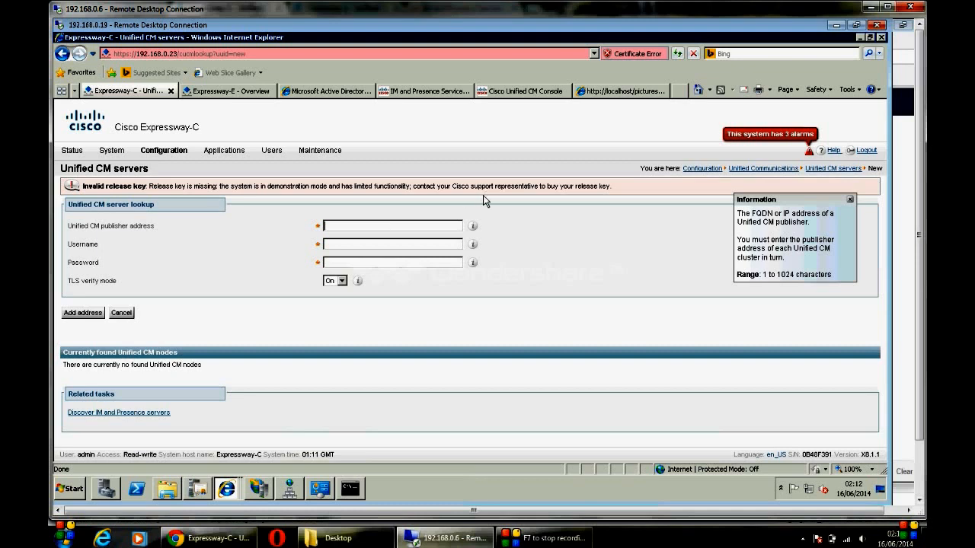
Step: Open the Trusted CA certificate page, browse to ca_cert, then cancel without uploading
{"action": "mouse_move", "coordinate": [327, 153]}
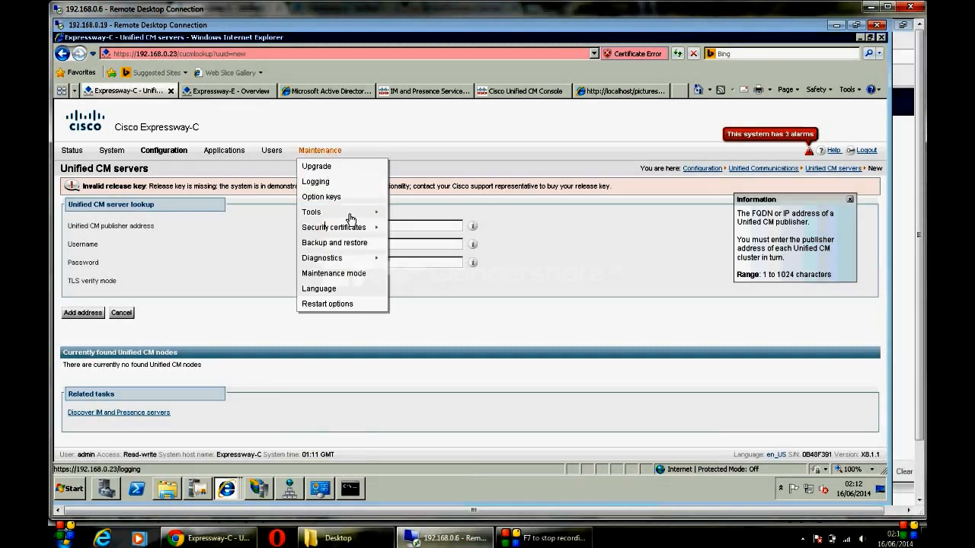
{"action": "mouse_move", "coordinate": [364, 229]}
{"action": "left_click", "coordinate": [415, 230]}
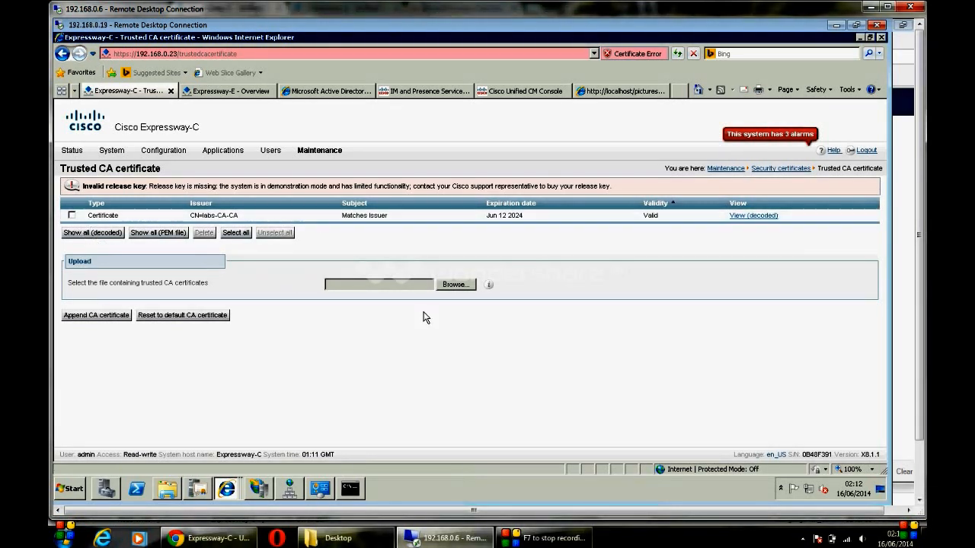
{"action": "left_click", "coordinate": [454, 284]}
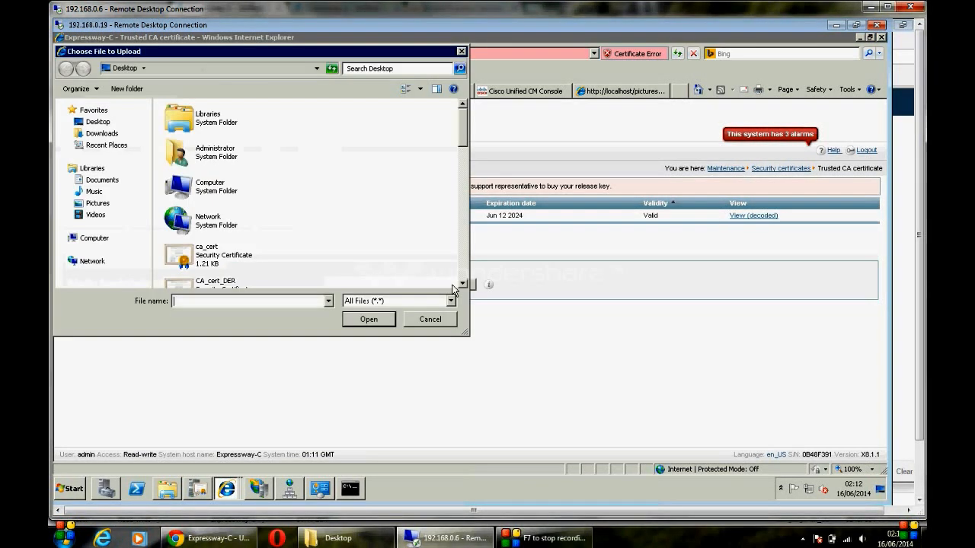
{"action": "left_click", "coordinate": [212, 263]}
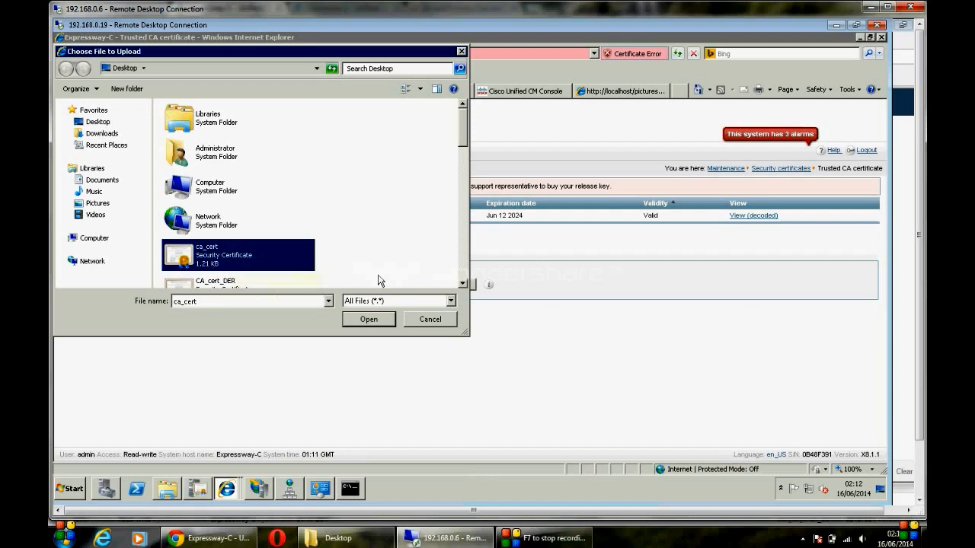
{"action": "left_click", "coordinate": [434, 321]}
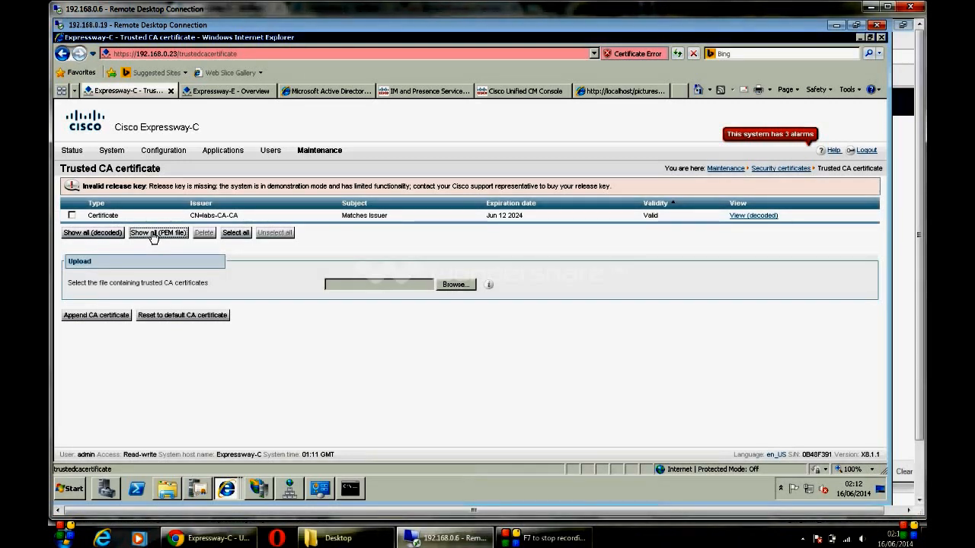
Step: Inspect the decoded trusted certificates, confirming issuer CN=labs-CA-CA
{"action": "left_click", "coordinate": [110, 232]}
{"action": "mouse_move", "coordinate": [227, 488]}
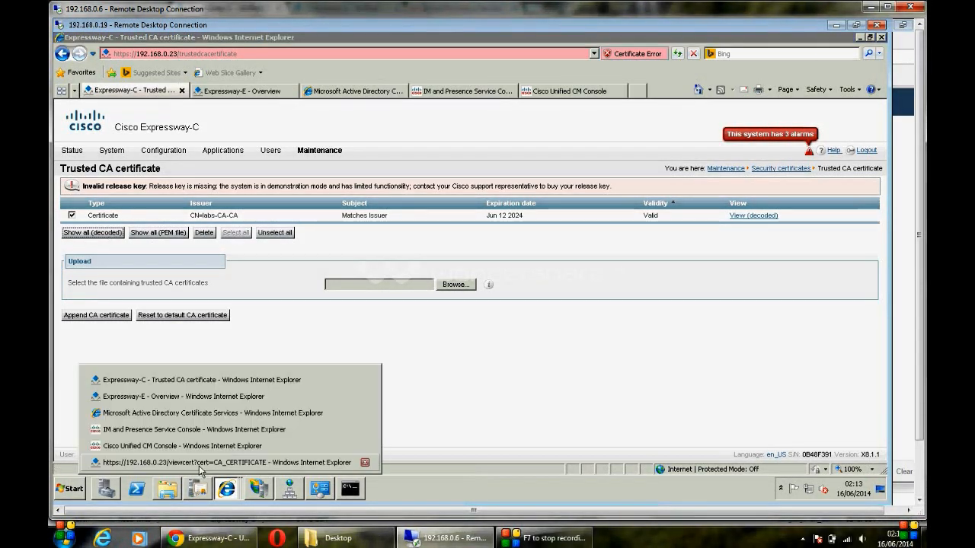
{"action": "left_click", "coordinate": [201, 464]}
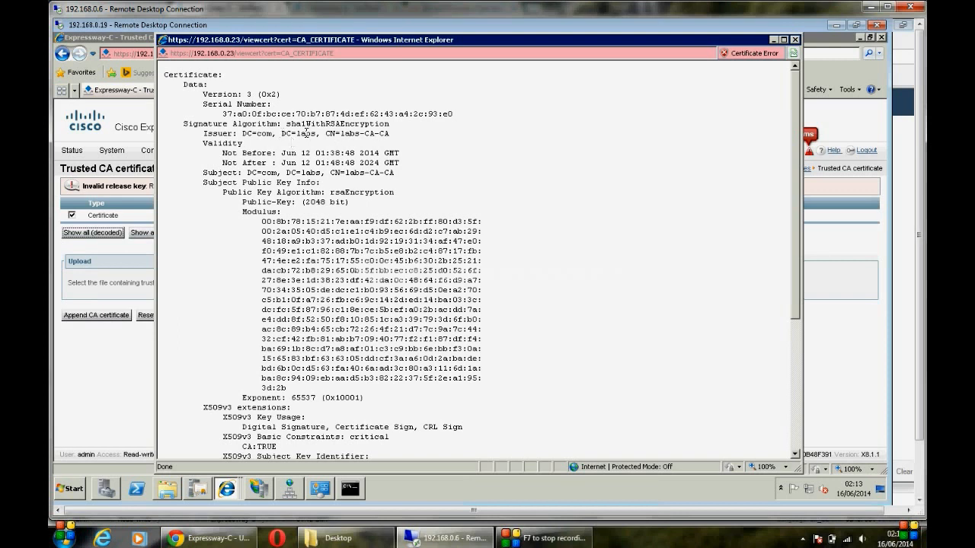
{"action": "left_click_drag", "start_coordinate": [277, 134], "coordinate": [379, 146]}
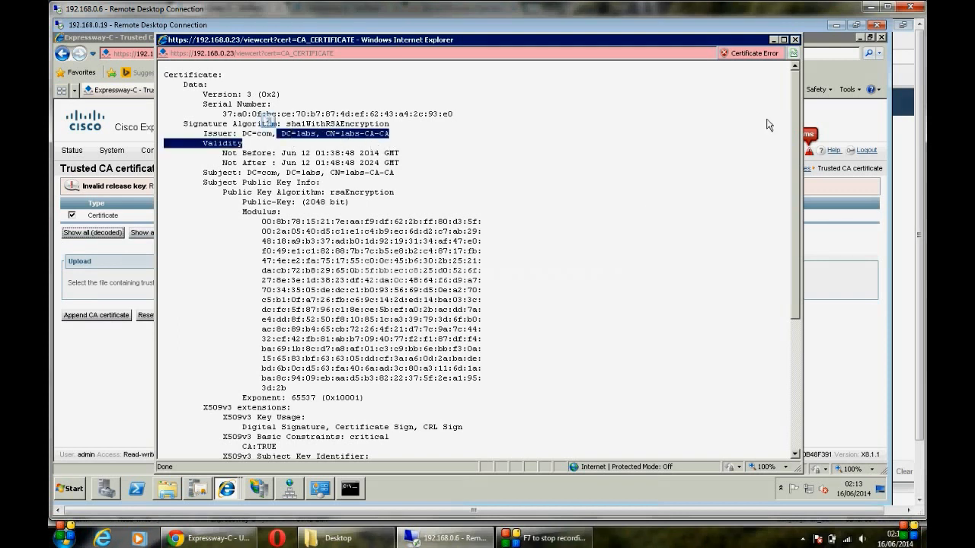
{"action": "left_click", "coordinate": [794, 40]}
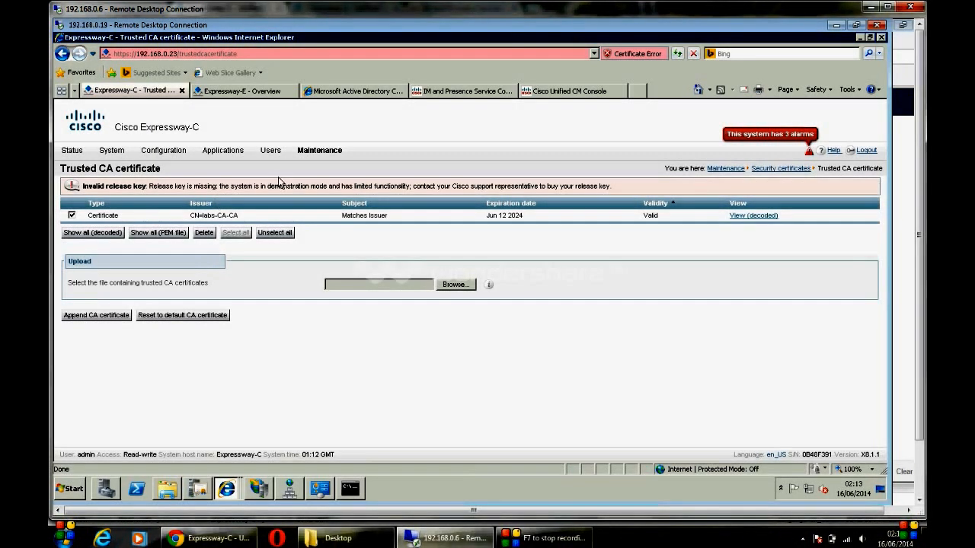
{"action": "left_click_drag", "start_coordinate": [240, 216], "coordinate": [175, 220]}
{"action": "left_click", "coordinate": [250, 215]}
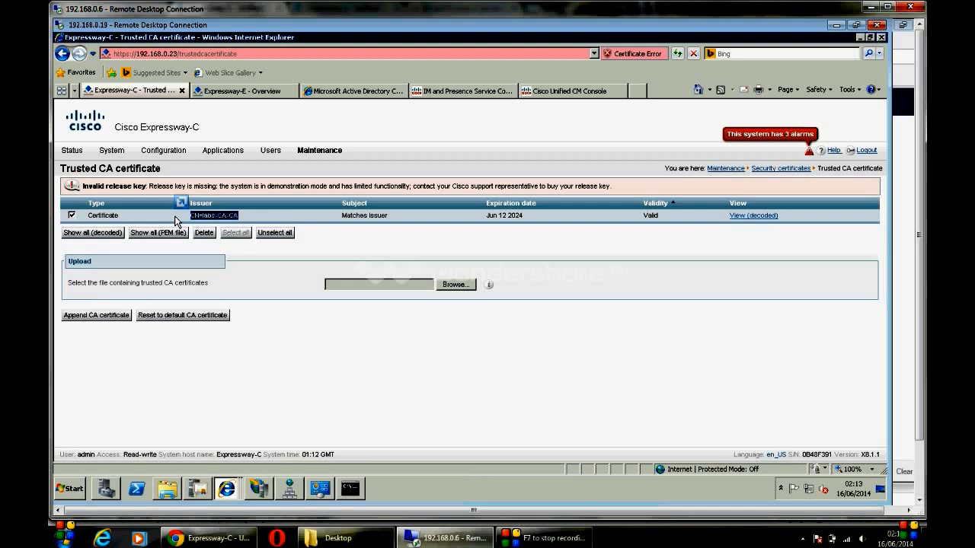
{"action": "left_click", "coordinate": [245, 214]}
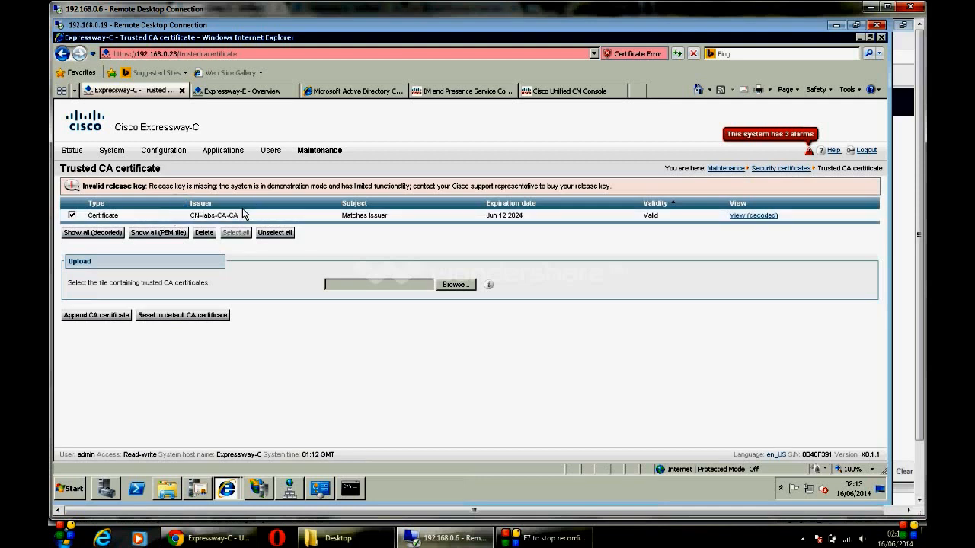
{"action": "triple_click", "coordinate": [198, 220]}
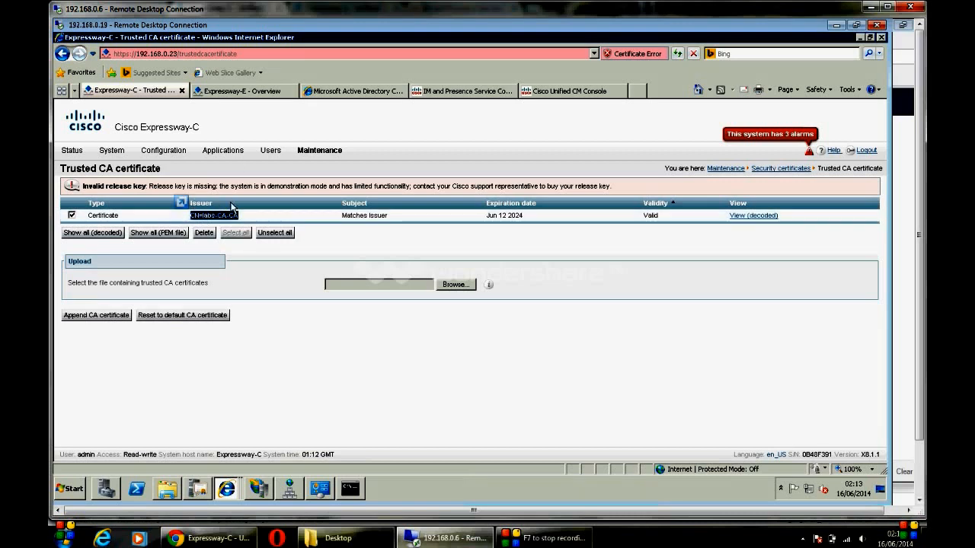
Step: Add Unified CM publisher cucm9.labs.com with the ccmadmin credentials via a new server lookup
{"action": "left_click", "coordinate": [162, 155]}
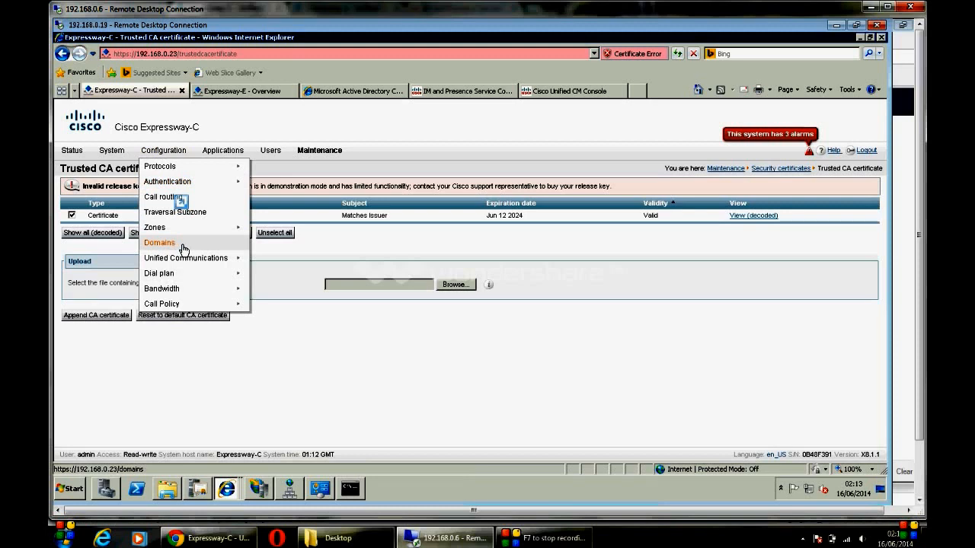
{"action": "mouse_move", "coordinate": [202, 259]}
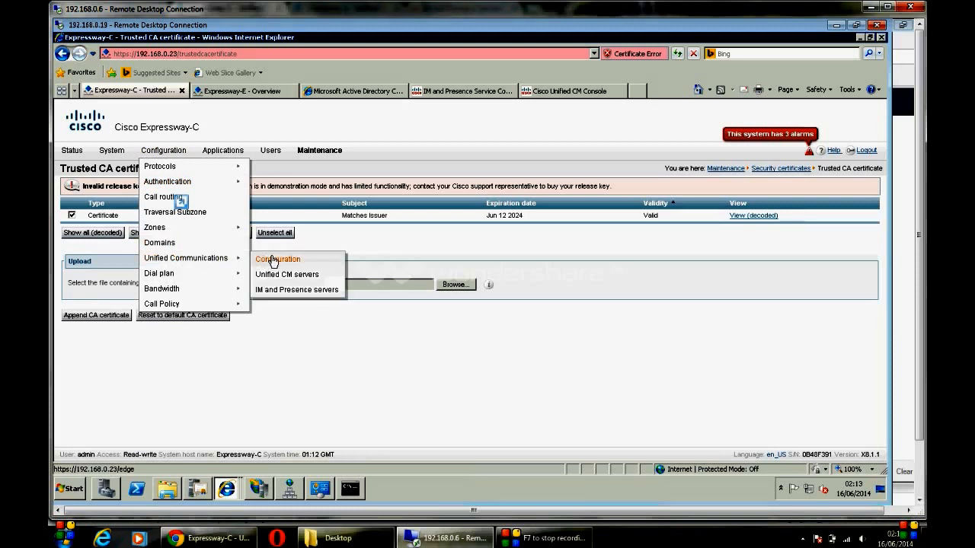
{"action": "left_click", "coordinate": [278, 260]}
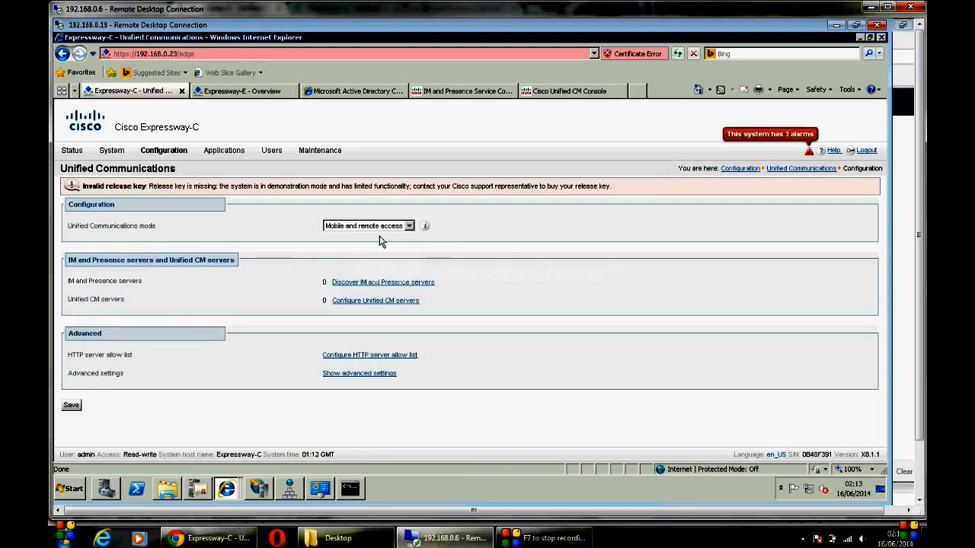
{"action": "left_click", "coordinate": [365, 301]}
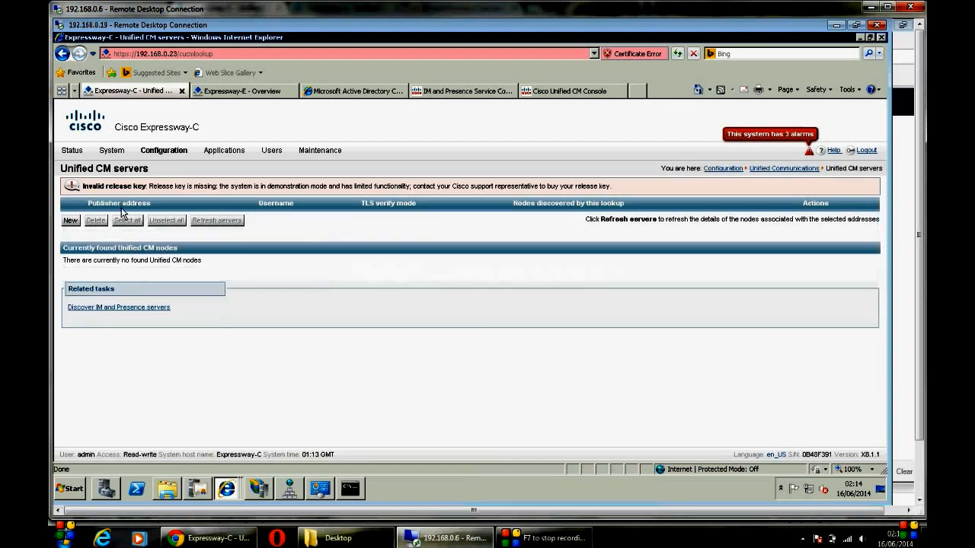
{"action": "left_click", "coordinate": [70, 220]}
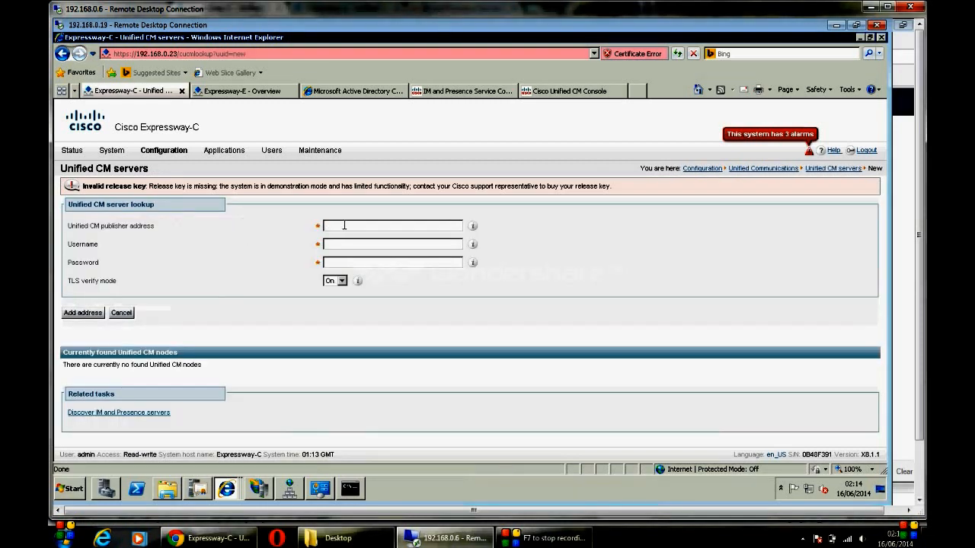
{"action": "left_click", "coordinate": [344, 224]}
{"action": "type", "text": "cc"}
{"action": "type", "text": "cm"}
{"action": "type", "text": "9"}
{"action": "type", "text": ".labs"}
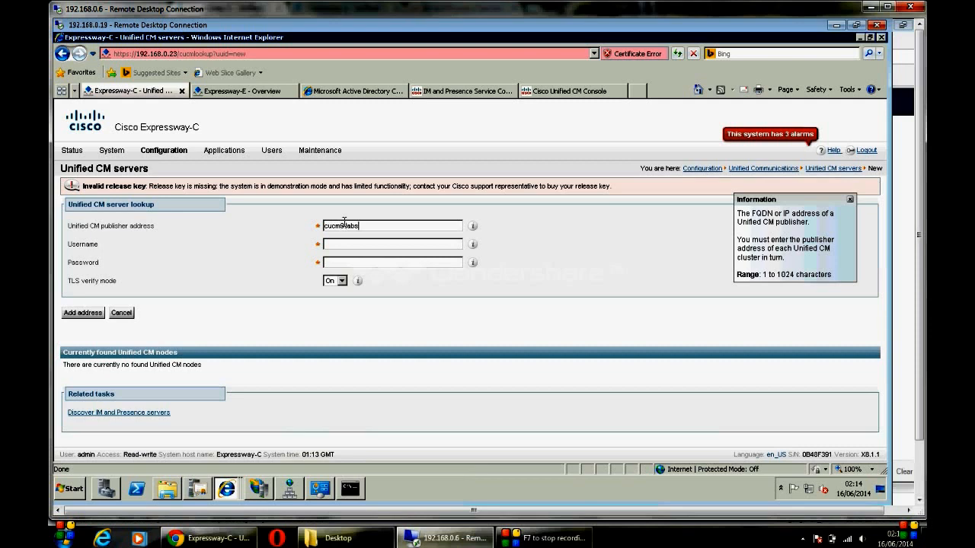
{"action": "type", "text": ".com"}
{"action": "key", "text": "Tab"}
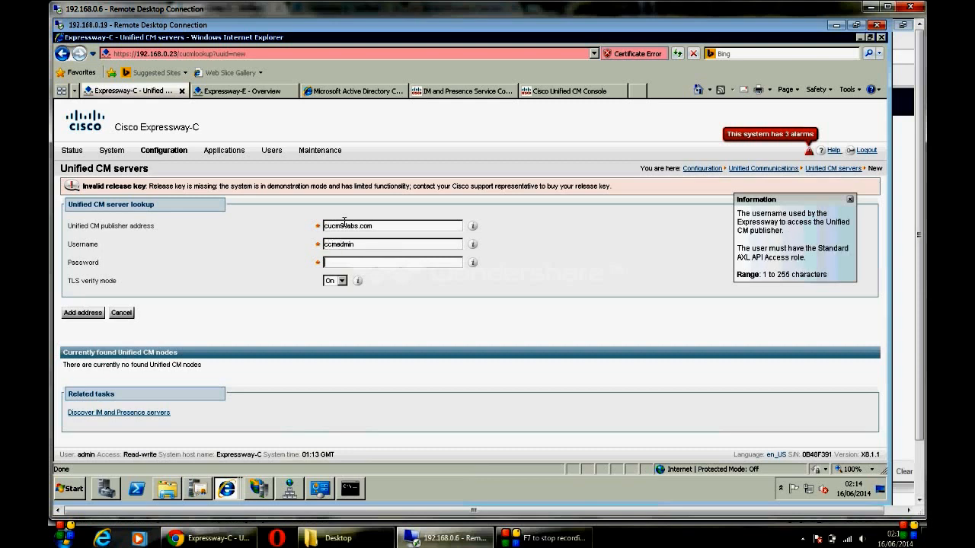
{"action": "type", "text": "***********"}
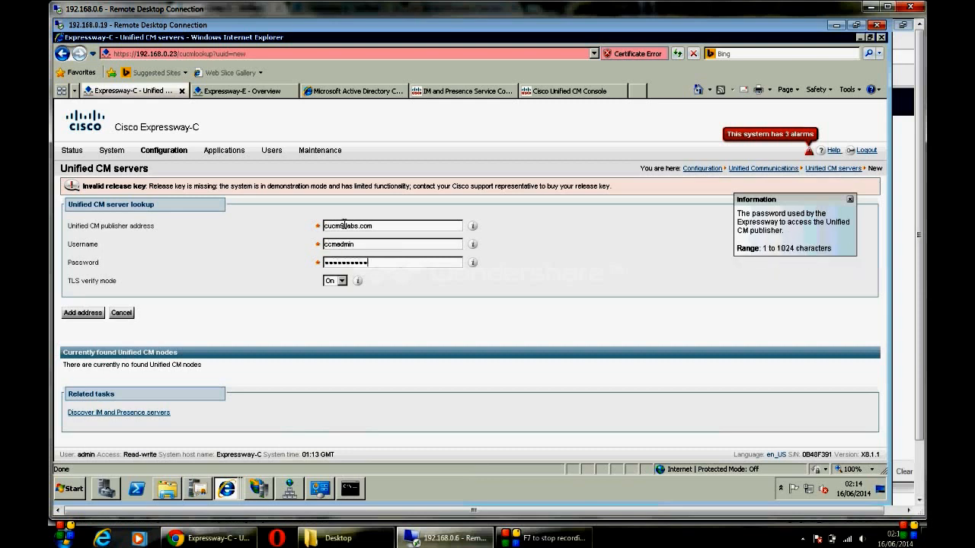
{"action": "left_click", "coordinate": [81, 317]}
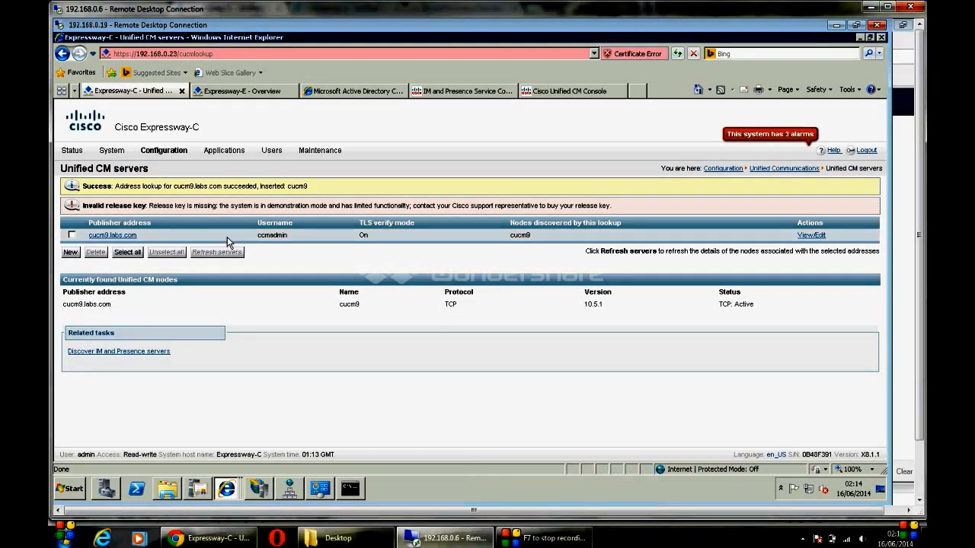
Step: Add IM and Presence publisher imp.labs.com with username ccmadmin and its password
{"action": "mouse_move", "coordinate": [177, 156]}
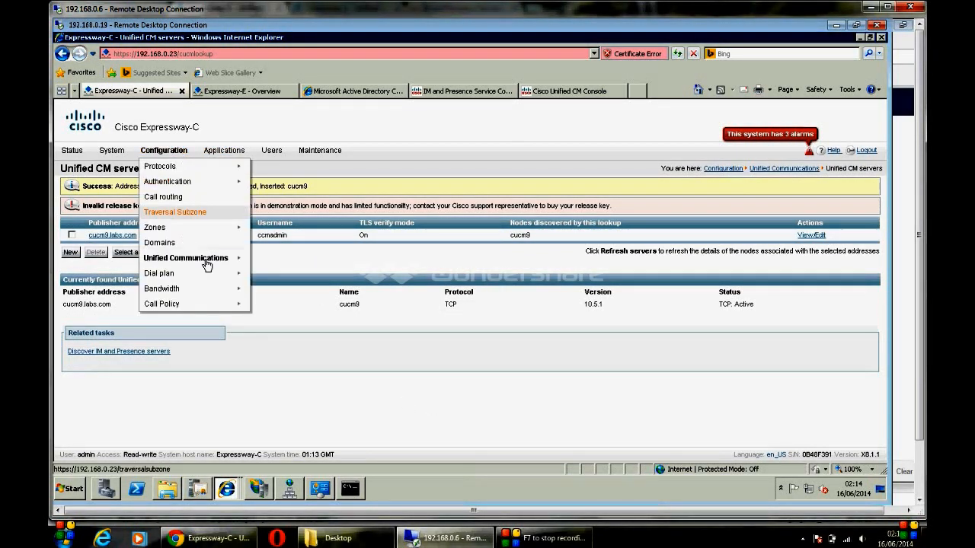
{"action": "mouse_move", "coordinate": [224, 259]}
{"action": "left_click", "coordinate": [282, 291]}
{"action": "left_click", "coordinate": [70, 220]}
{"action": "left_click", "coordinate": [355, 225]}
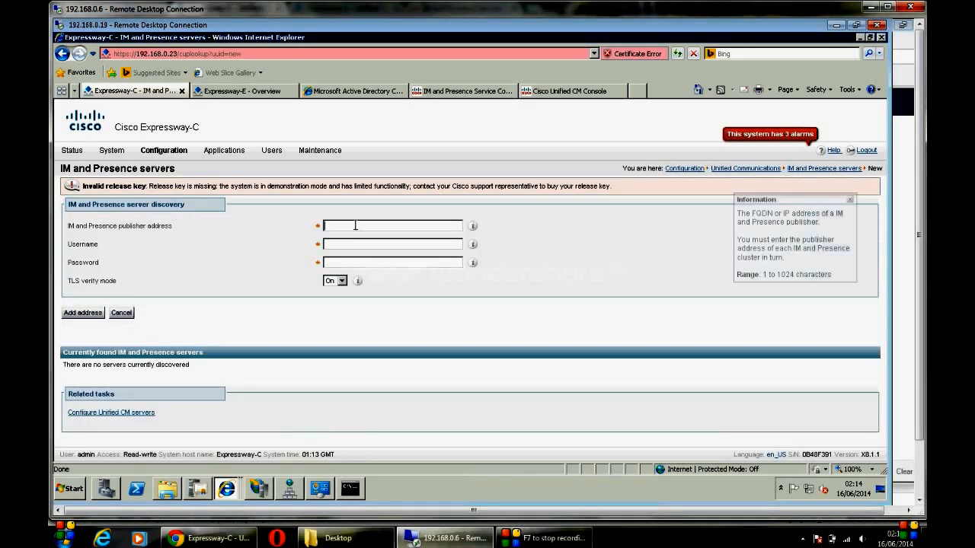
{"action": "type", "text": "imp."}
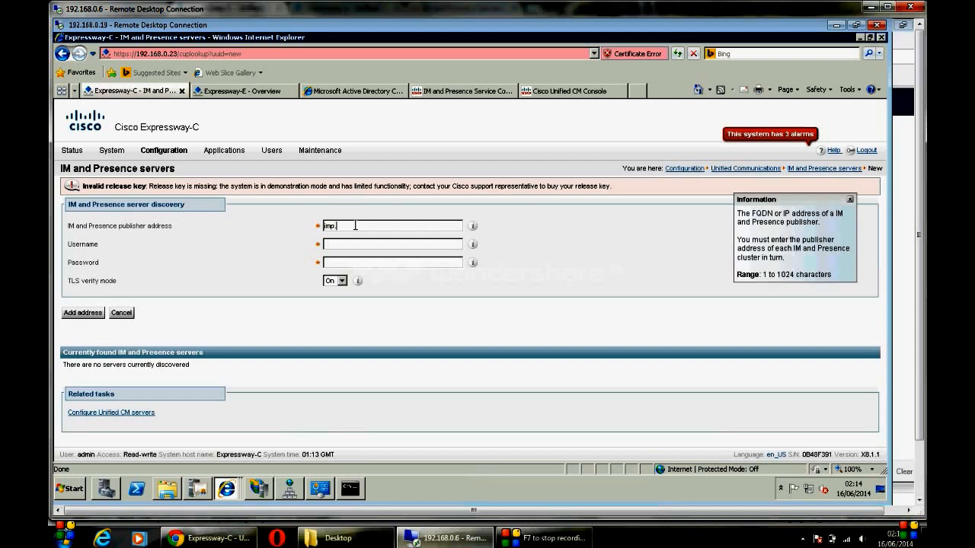
{"action": "type", "text": "labs.com"}
{"action": "key", "text": "Tab"}
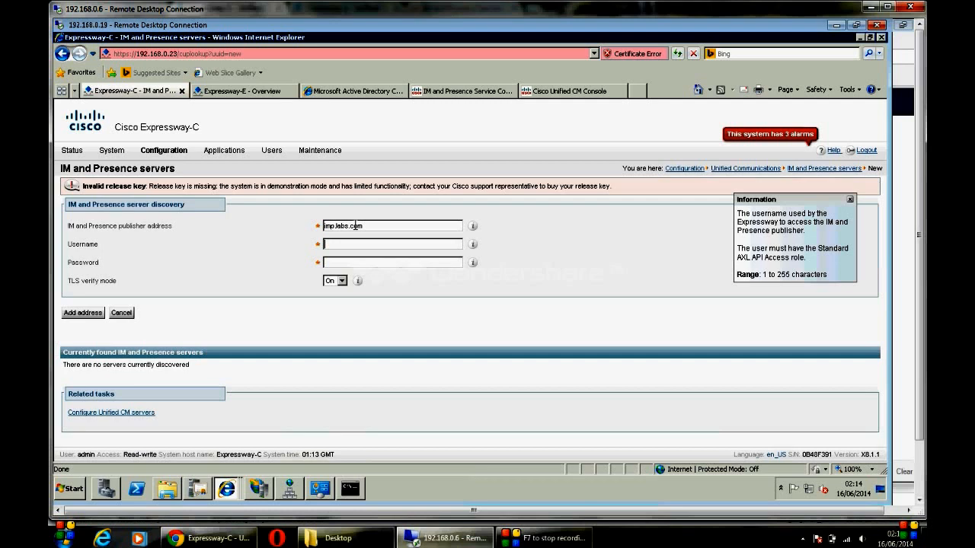
{"action": "type", "text": "ccmadmin"}
{"action": "key", "text": "Tab"}
{"action": "type", "text": "cisco123"}
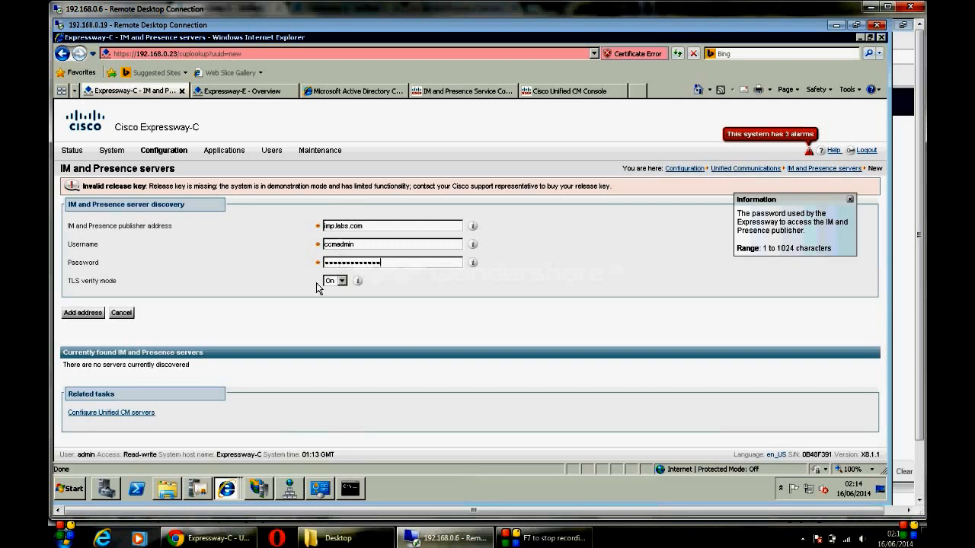
{"action": "left_click", "coordinate": [88, 314]}
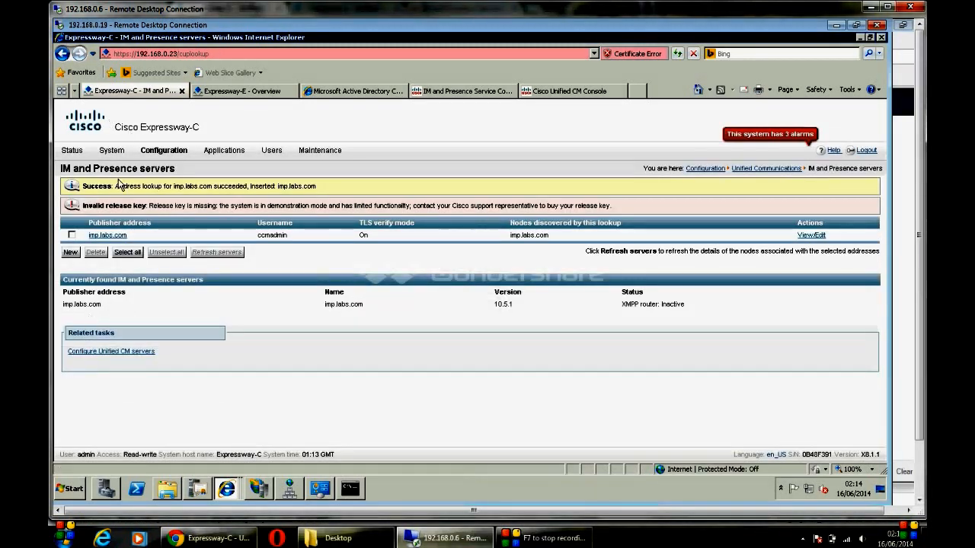
Step: Highlight the lookup success message confirming imp.labs.com was added
{"action": "left_click_drag", "start_coordinate": [116, 186], "coordinate": [316, 196]}
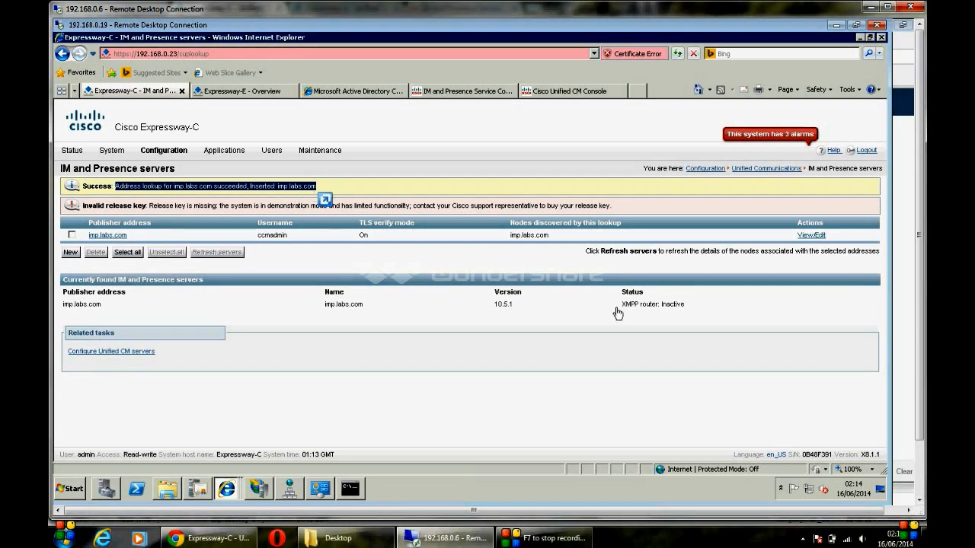
{"action": "left_click", "coordinate": [167, 155]}
{"action": "left_click", "coordinate": [167, 156]}
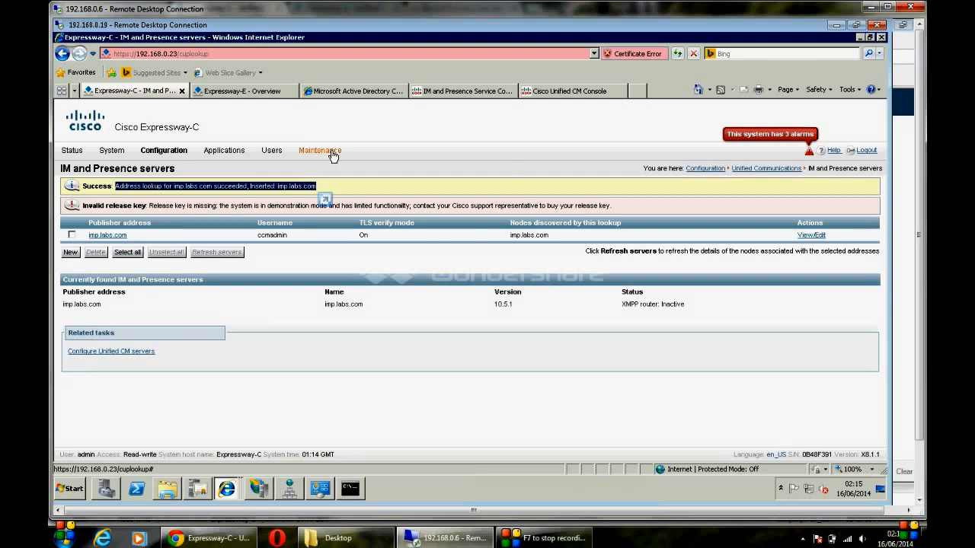
Step: Open Expressway-C's Generate CSR form and select the chat node alias conference-2-StandAloneCluster5b83.labs.com
{"action": "mouse_move", "coordinate": [332, 156]}
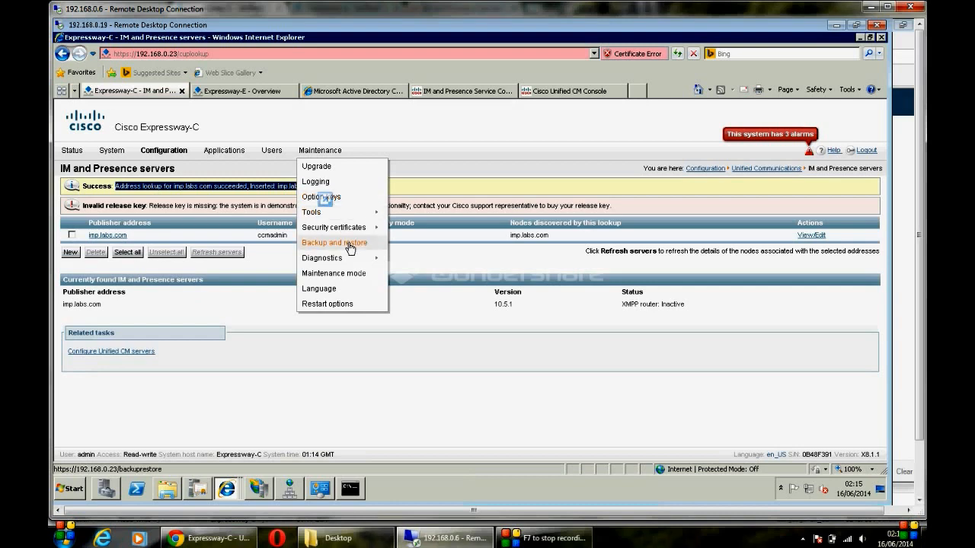
{"action": "mouse_move", "coordinate": [354, 233]}
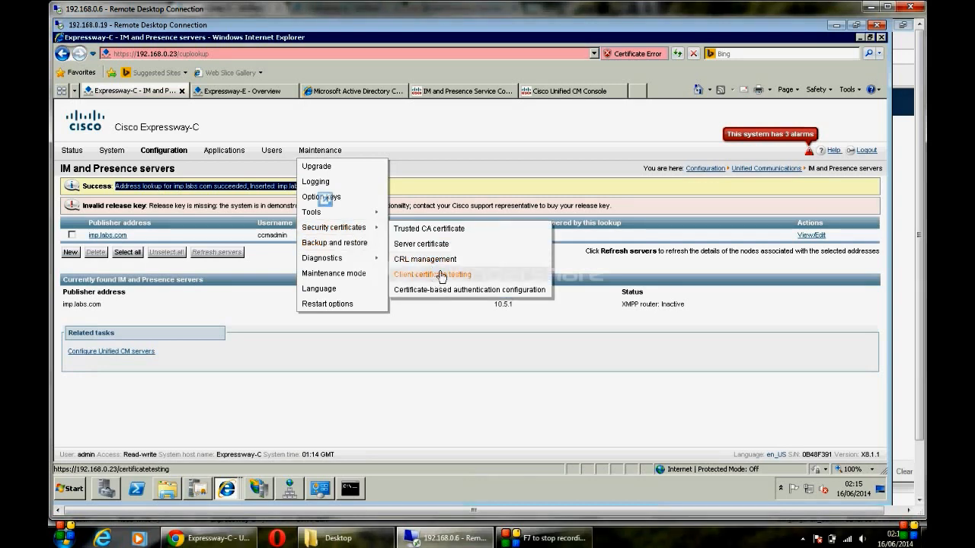
{"action": "left_click", "coordinate": [421, 243]}
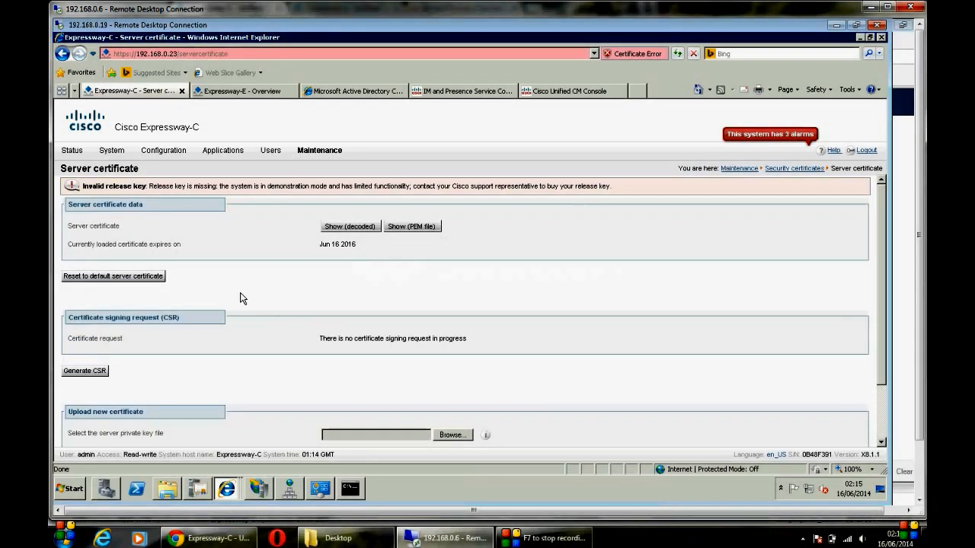
{"action": "left_click", "coordinate": [85, 371]}
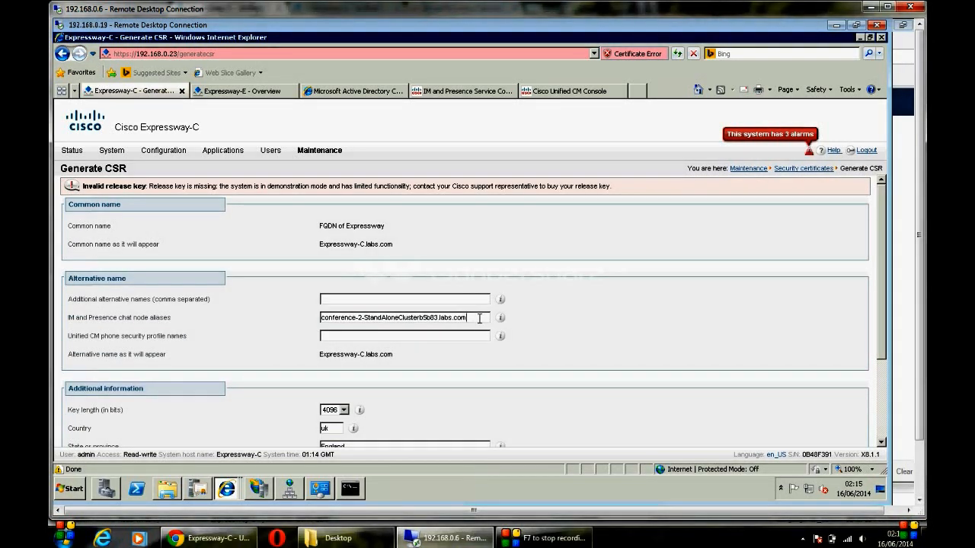
{"action": "left_click_drag", "start_coordinate": [476, 320], "coordinate": [290, 302]}
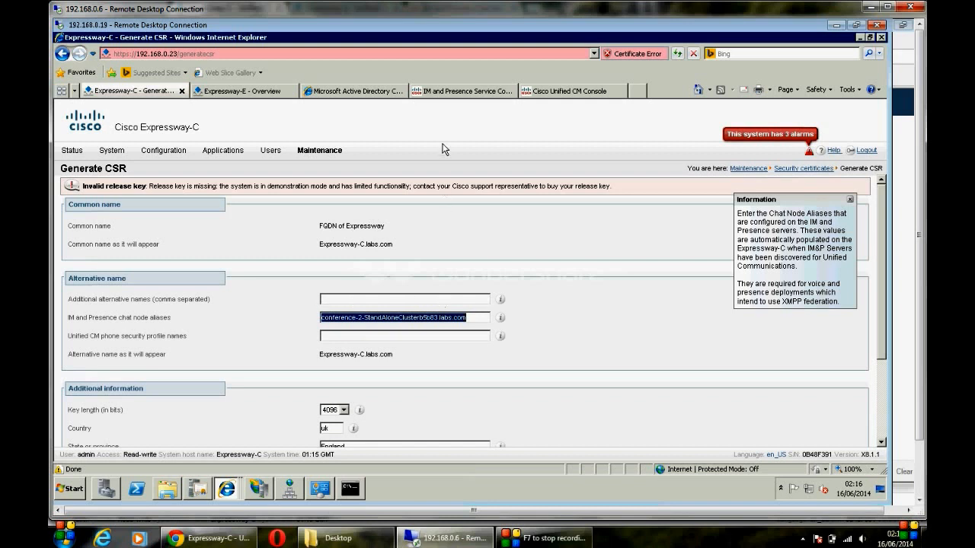
Step: Sign in to IM and Presence Administration with the administrator credentials
{"action": "left_click", "coordinate": [439, 93]}
{"action": "type", "text": "d"}
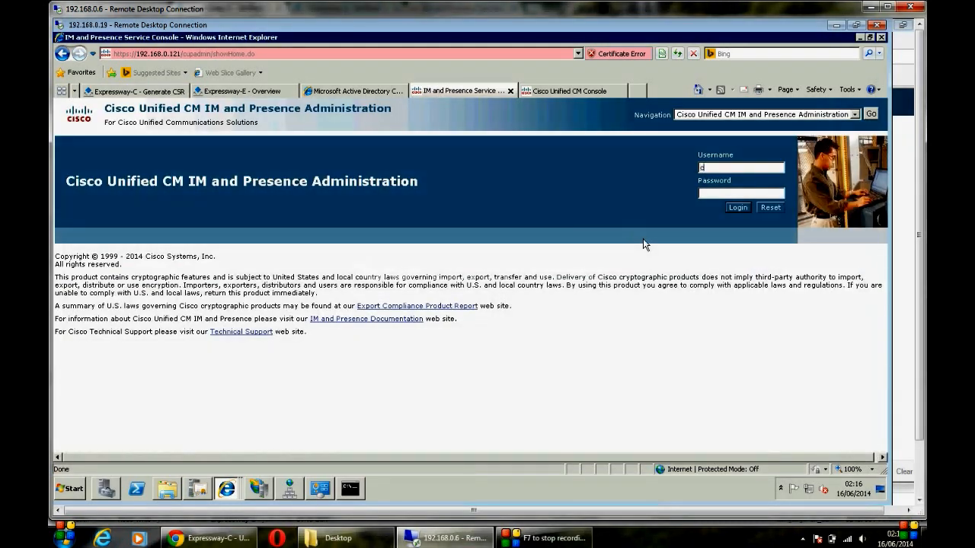
{"action": "key", "text": "BackSpace"}
{"action": "type", "text": "ccmadmin"}
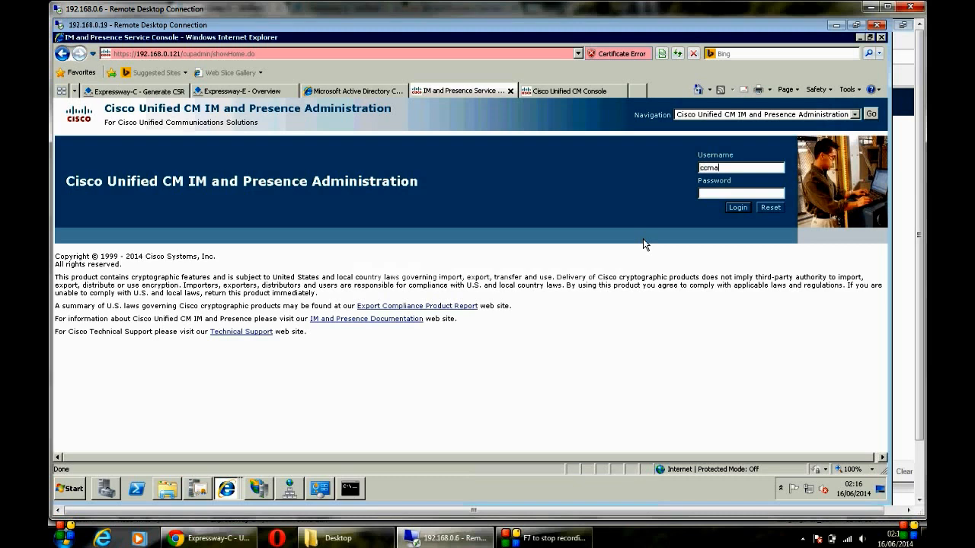
{"action": "key", "text": "Tab"}
{"action": "type", "text": "•••••••••••••"}
{"action": "key", "text": "Return"}
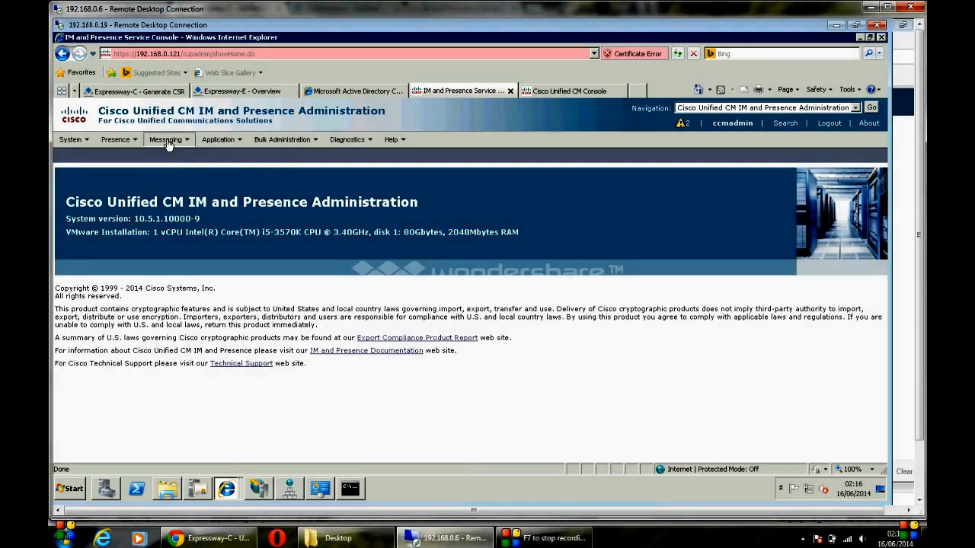
Step: Select the primary group chat server alias on imp.labs.com, then return to the Expressway-C CSR form
{"action": "mouse_move", "coordinate": [168, 144]}
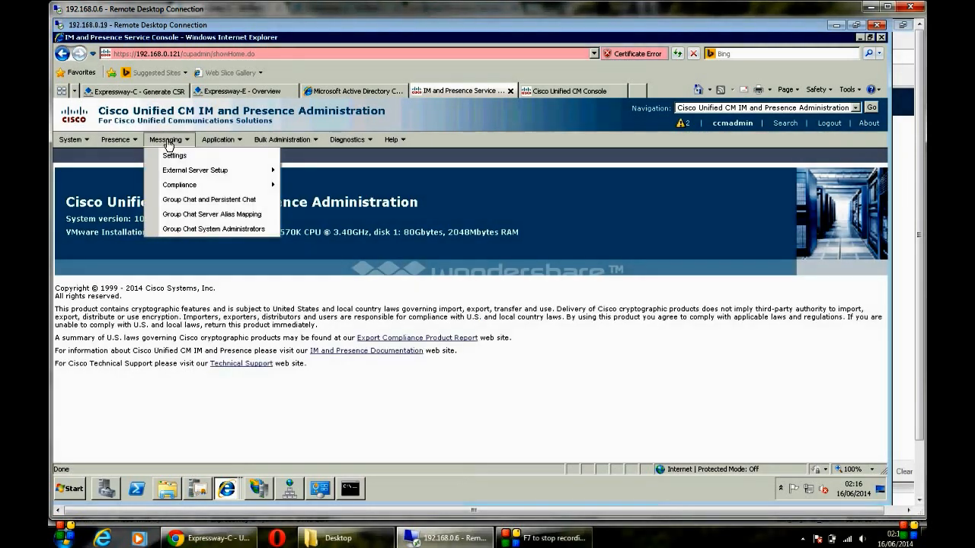
{"action": "left_click", "coordinate": [197, 216]}
{"action": "left_click_drag", "start_coordinate": [176, 220], "coordinate": [77, 234]}
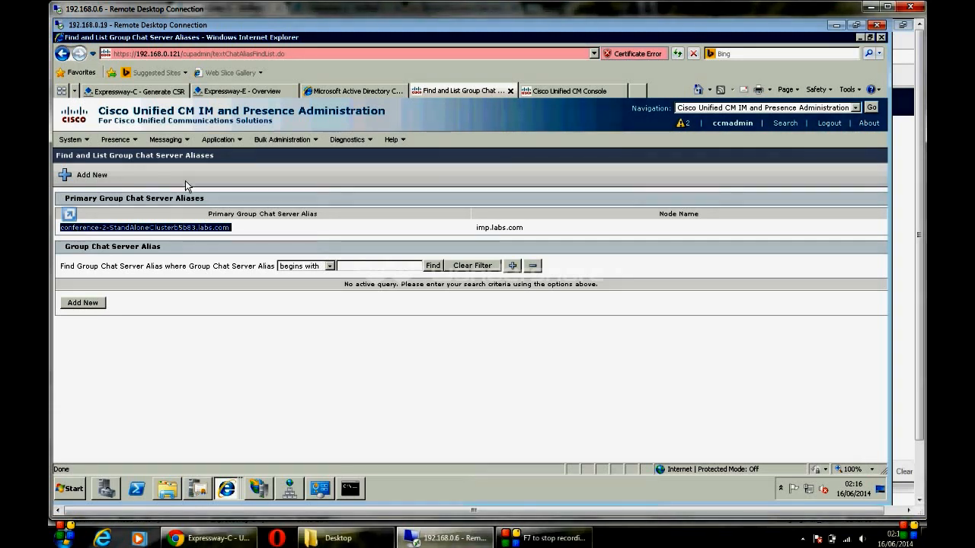
{"action": "left_click", "coordinate": [145, 92]}
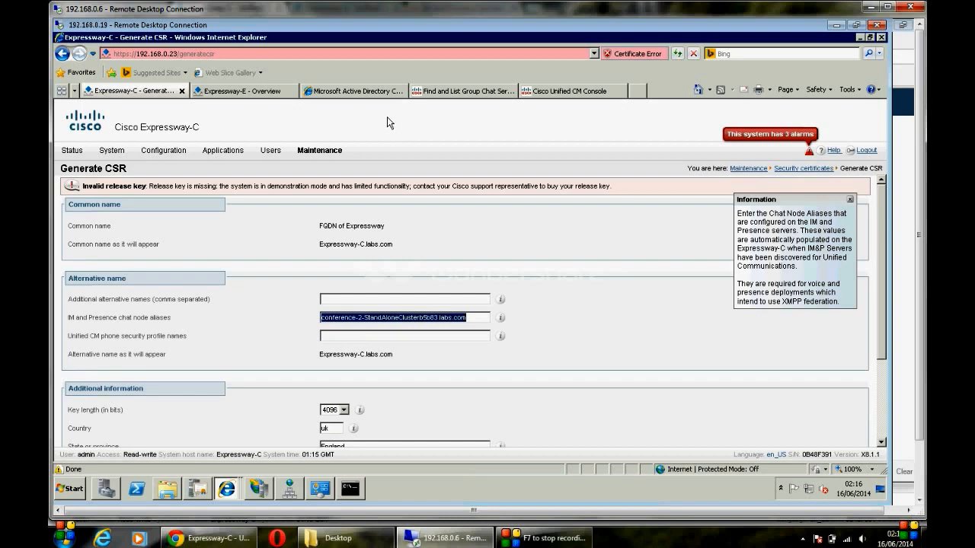
Step: Sign in to Unified CM Administration with the administrator credentials, submitting the login twice
{"action": "left_click", "coordinate": [369, 90]}
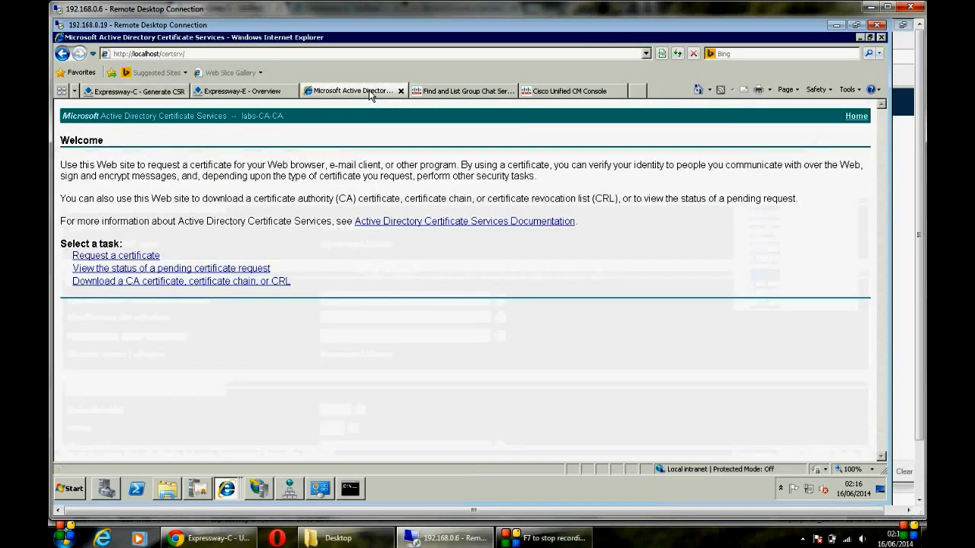
{"action": "left_click", "coordinate": [449, 92]}
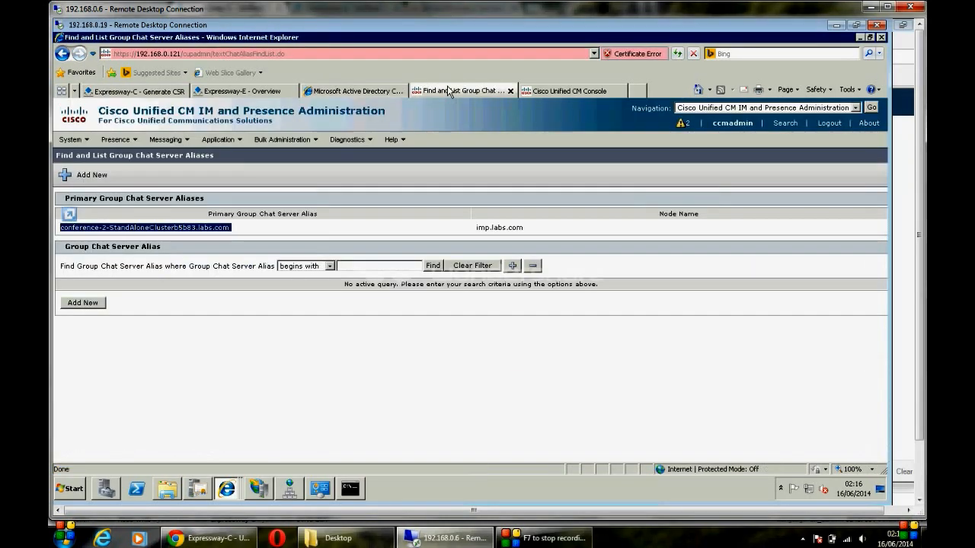
{"action": "left_click", "coordinate": [537, 94]}
{"action": "type", "text": "c"}
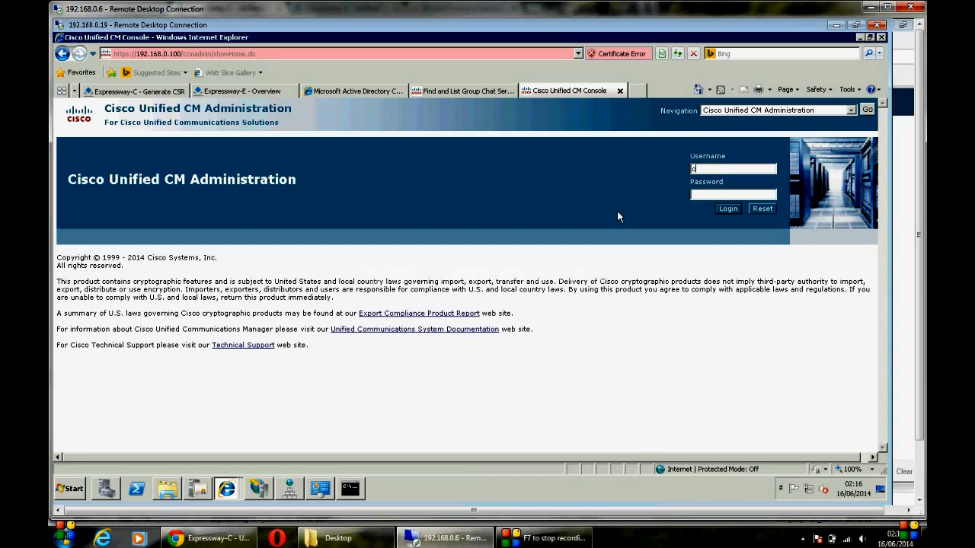
{"action": "type", "text": "cmadmin"}
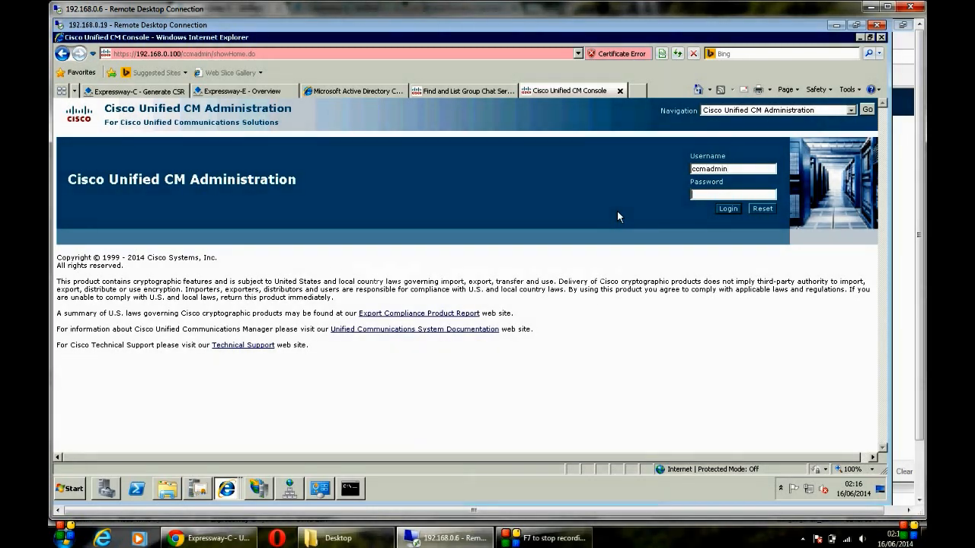
{"action": "key", "text": "Tab"}
{"action": "type", "text": "•••••••••••••"}
{"action": "key", "text": "Return"}
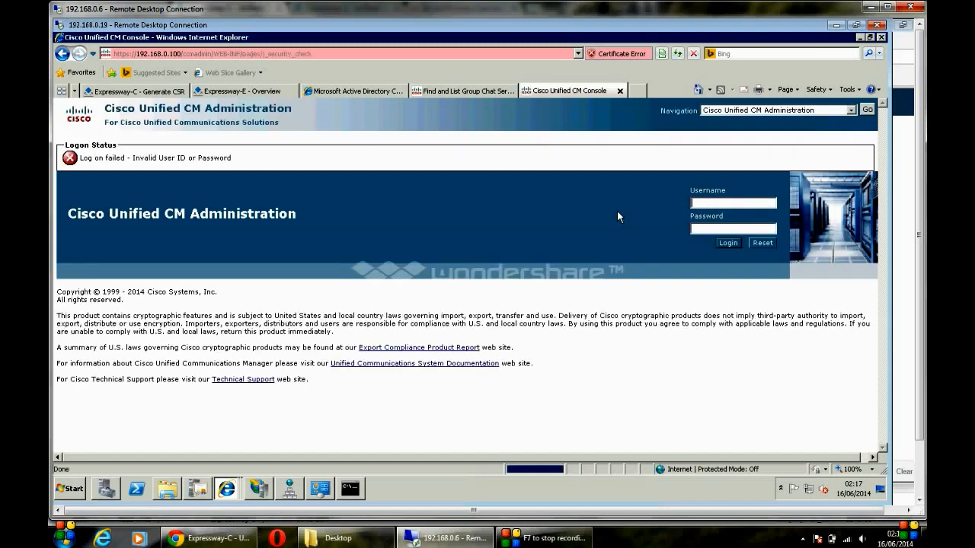
{"action": "type", "text": "ccmadmin"}
{"action": "key", "text": "Tab"}
{"action": "type", "text": "•••••••••••••"}
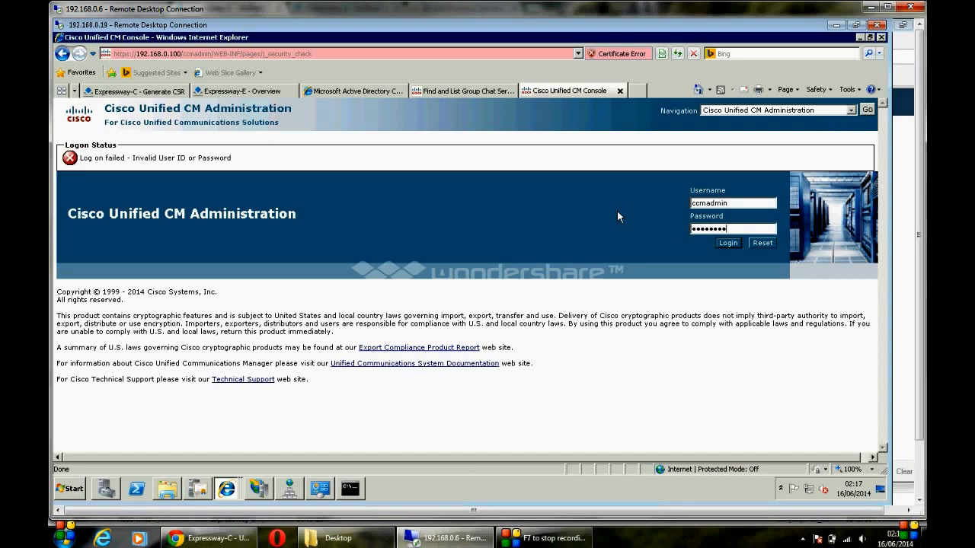
{"action": "key", "text": "Return"}
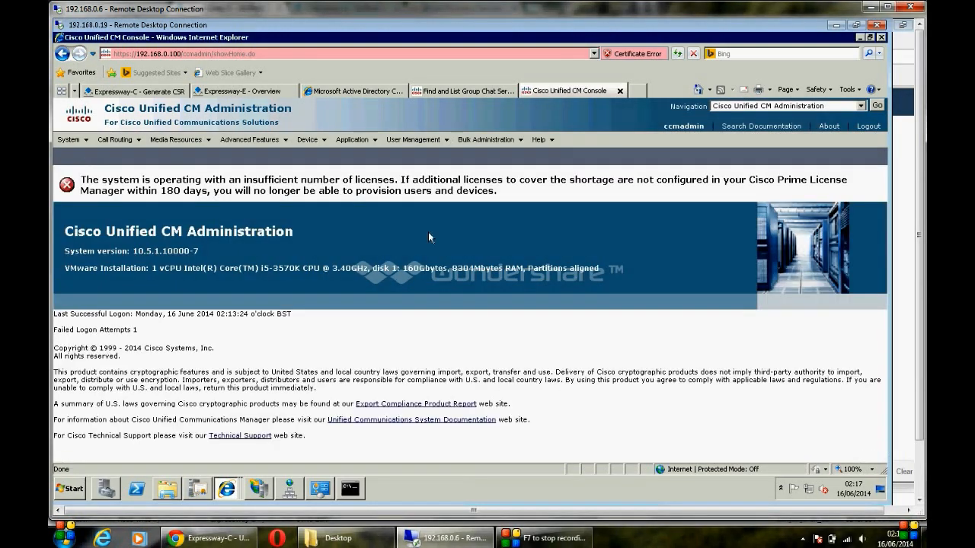
Step: Find phone security profiles whose name contains .com and copy Cisco7960SucureProfile.labs.com
{"action": "left_click", "coordinate": [88, 143]}
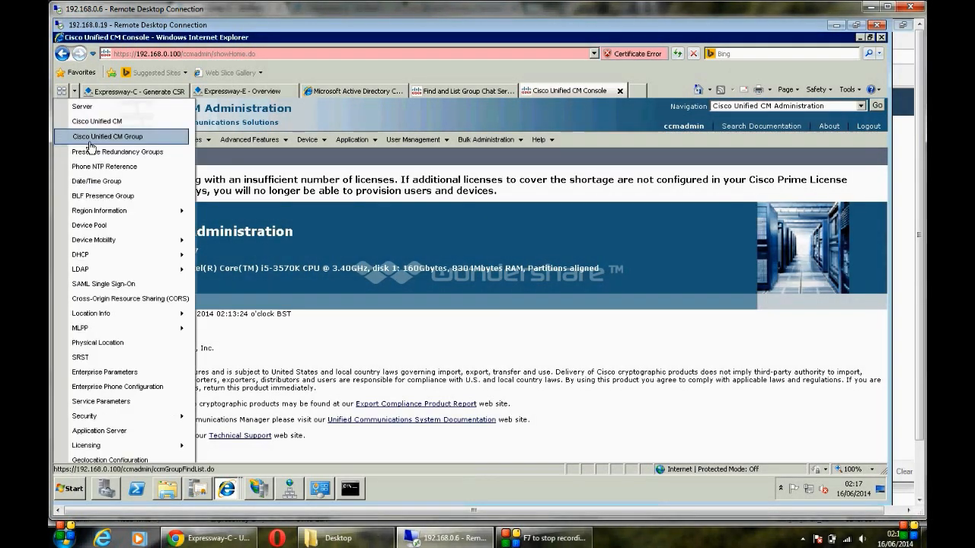
{"action": "mouse_move", "coordinate": [131, 421]}
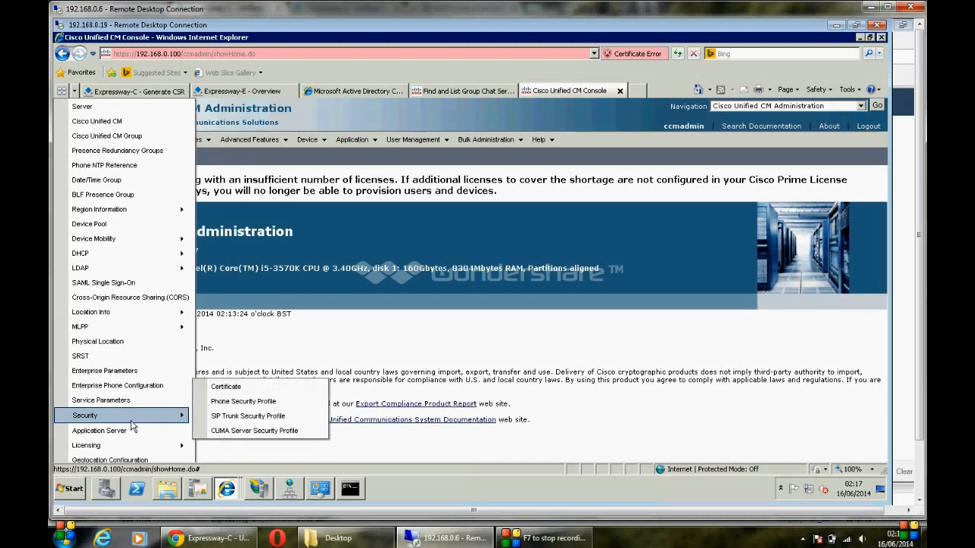
{"action": "left_click", "coordinate": [243, 404]}
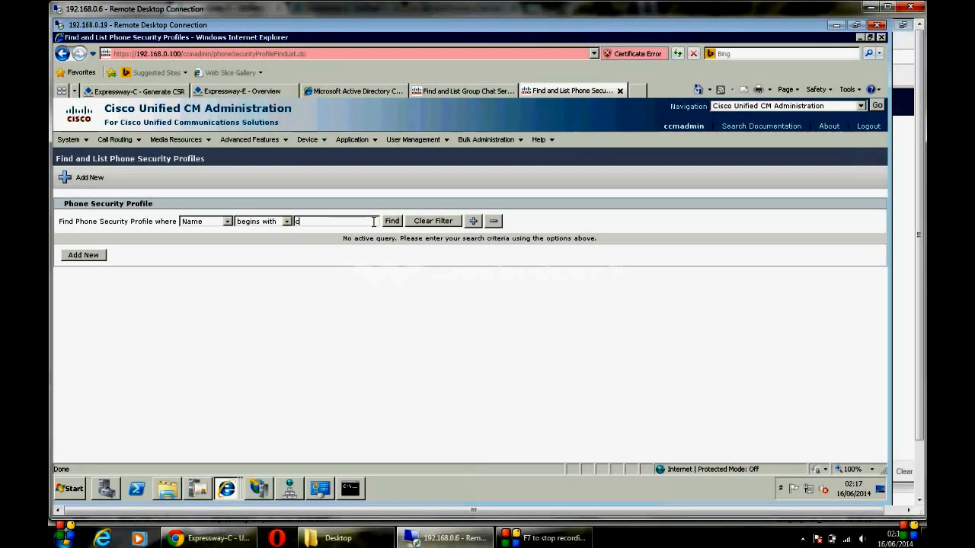
{"action": "type", "text": "om"}
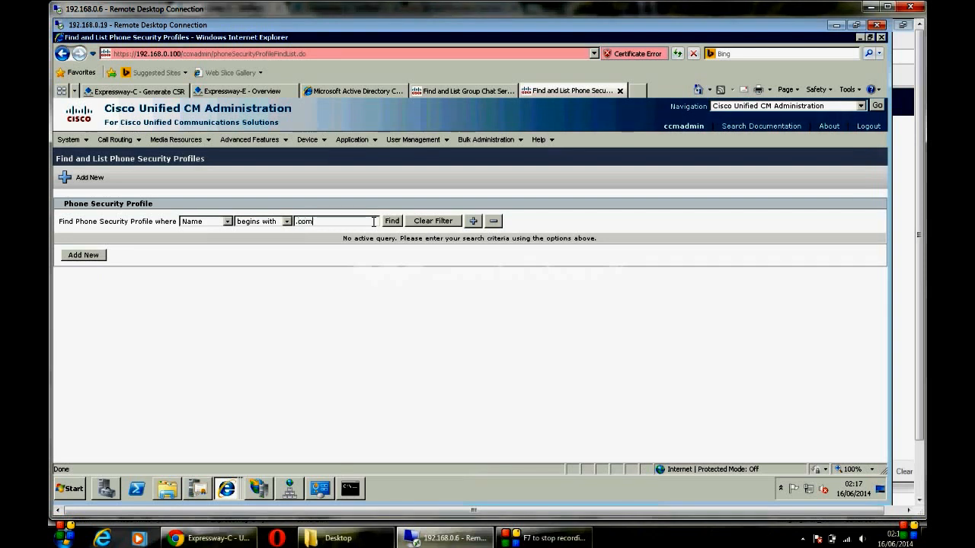
{"action": "left_click", "coordinate": [272, 221]}
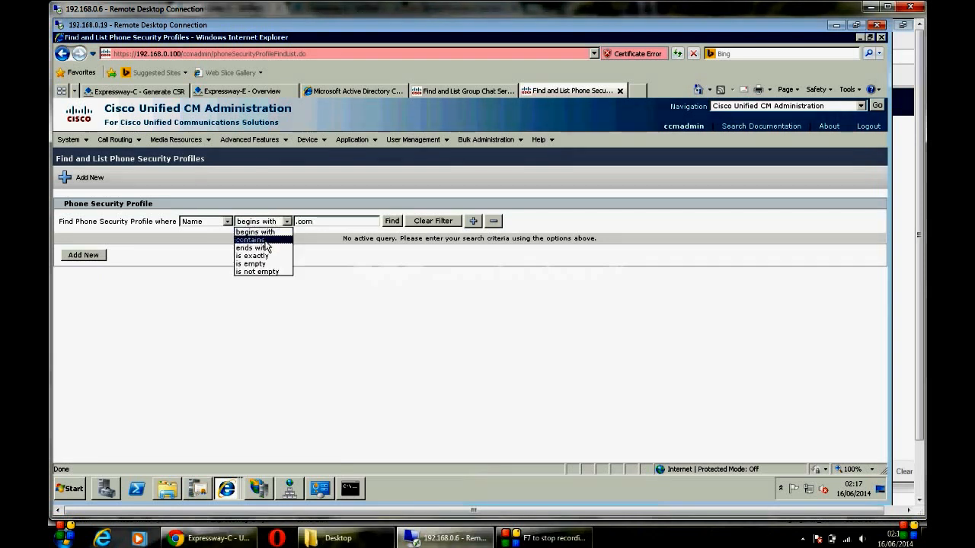
{"action": "left_click", "coordinate": [267, 240]}
{"action": "left_click", "coordinate": [393, 221]}
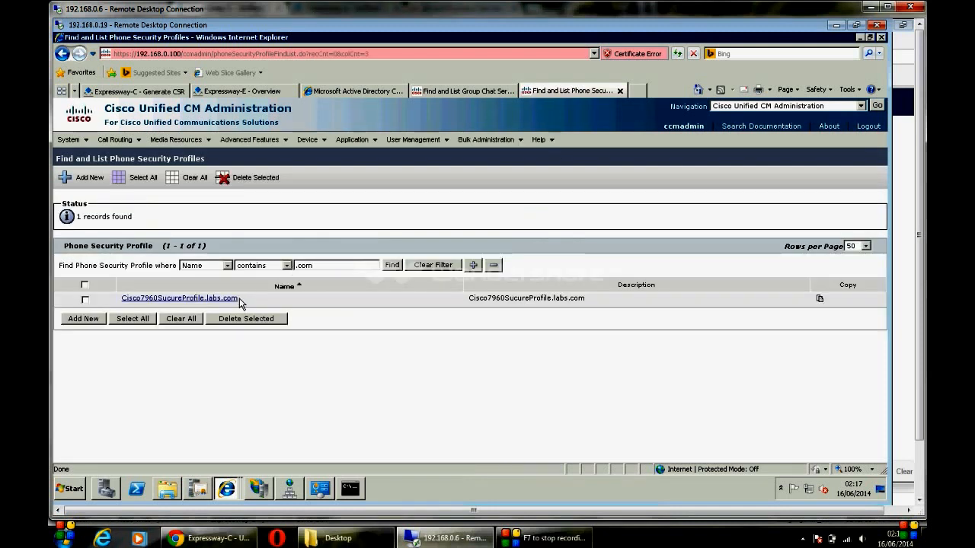
{"action": "left_click_drag", "start_coordinate": [239, 302], "coordinate": [139, 308]}
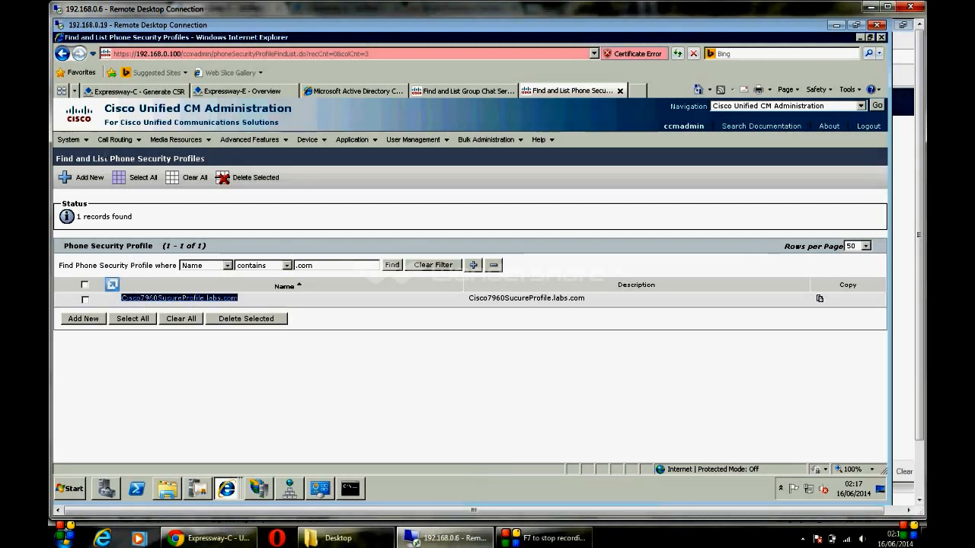
{"action": "left_click", "coordinate": [146, 93]}
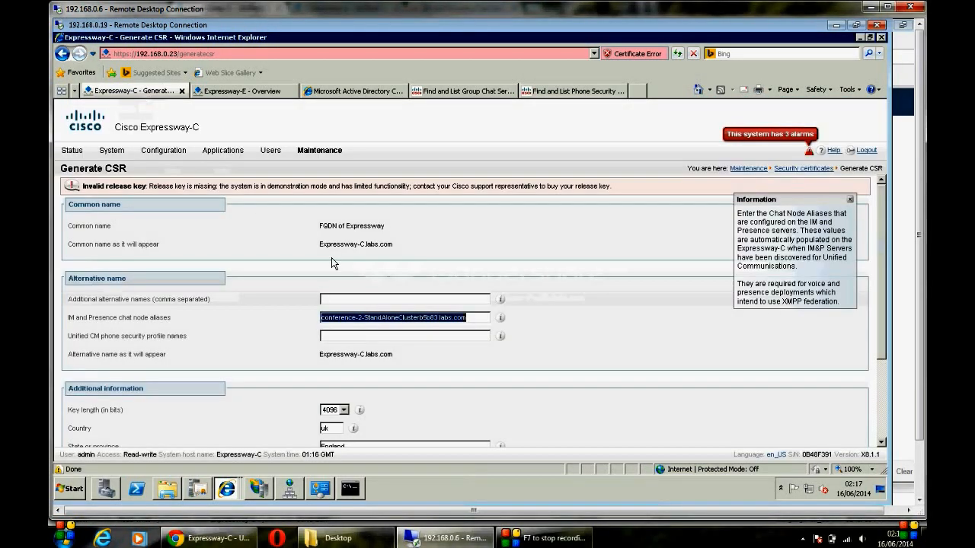
Step: Paste Cisco7960SucureProfile.labs.com into the CSR's Unified CM phone security profile names field
{"action": "left_click", "coordinate": [354, 336]}
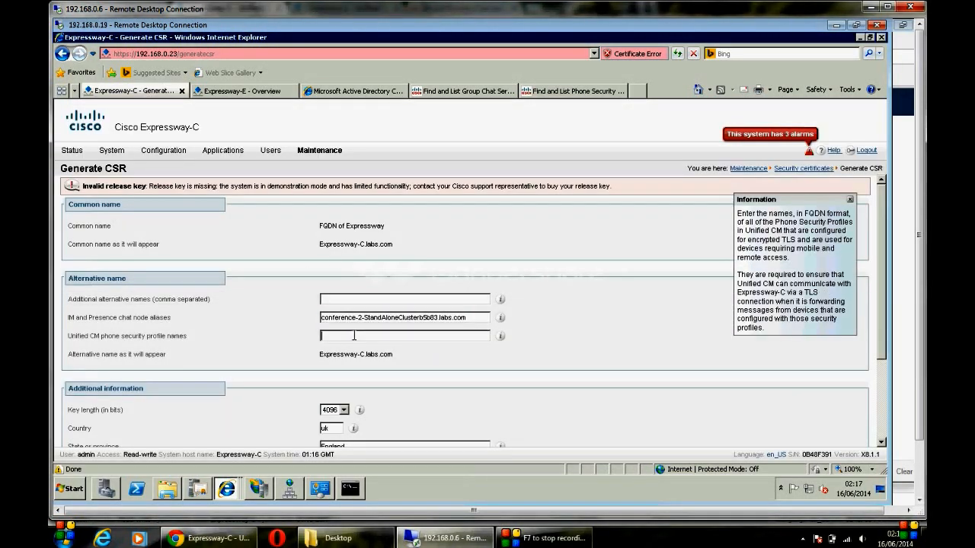
{"action": "type", "text": "Cisco7960SecureProfile.labs.com"}
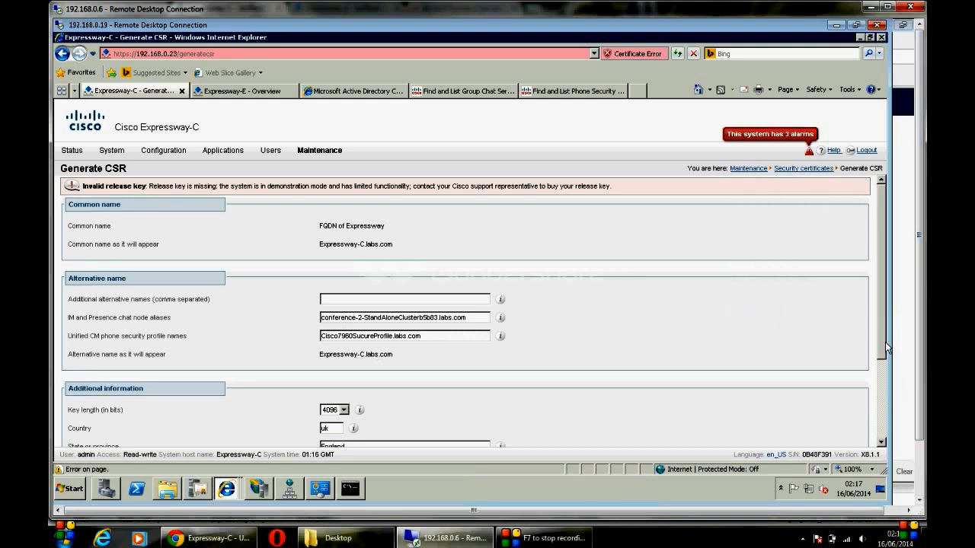
{"action": "left_click_drag", "start_coordinate": [882, 342], "coordinate": [886, 409]}
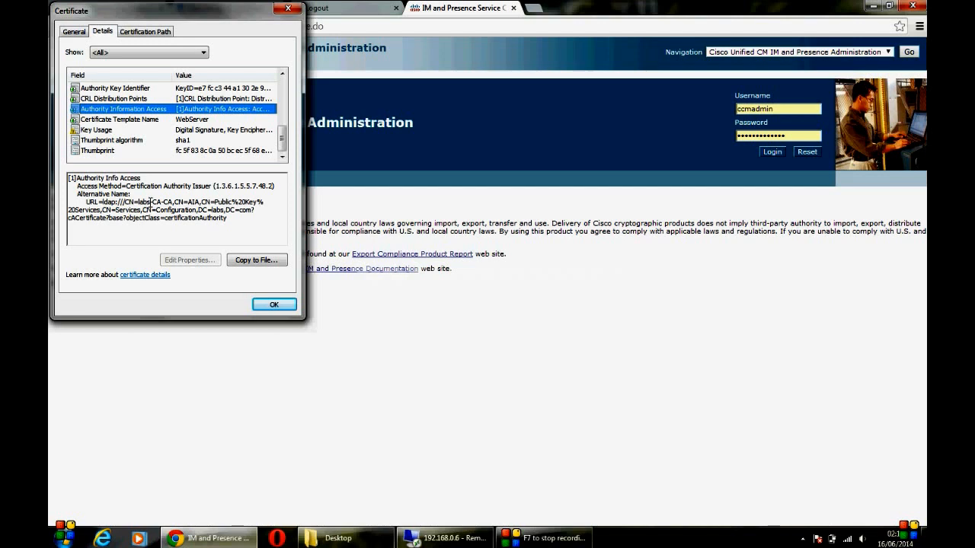
Step: Review the certificate's CRL point, subject alternative names, key usage and subject details
{"action": "key", "text": "Up"}
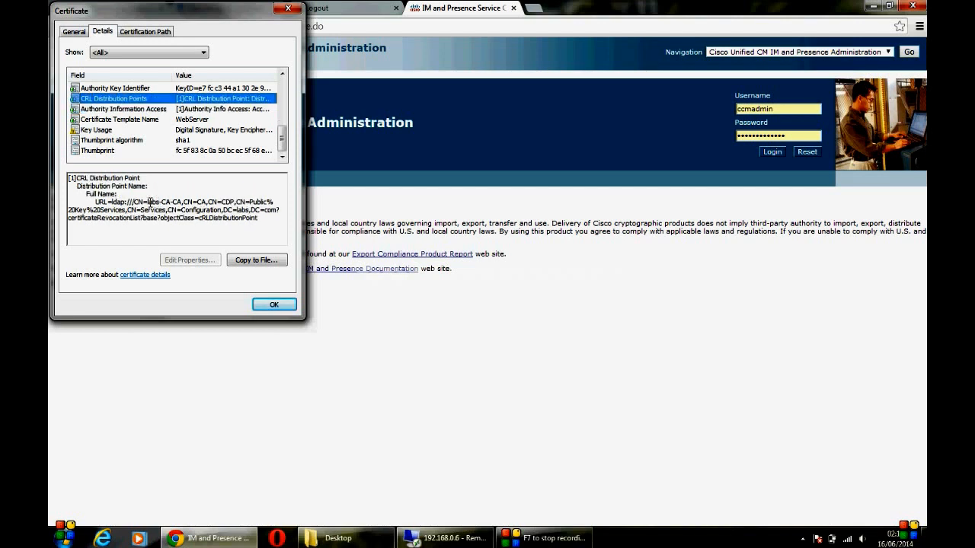
{"action": "key", "text": "Up"}
{"action": "key", "text": "Up"}
{"action": "key", "text": "Up"}
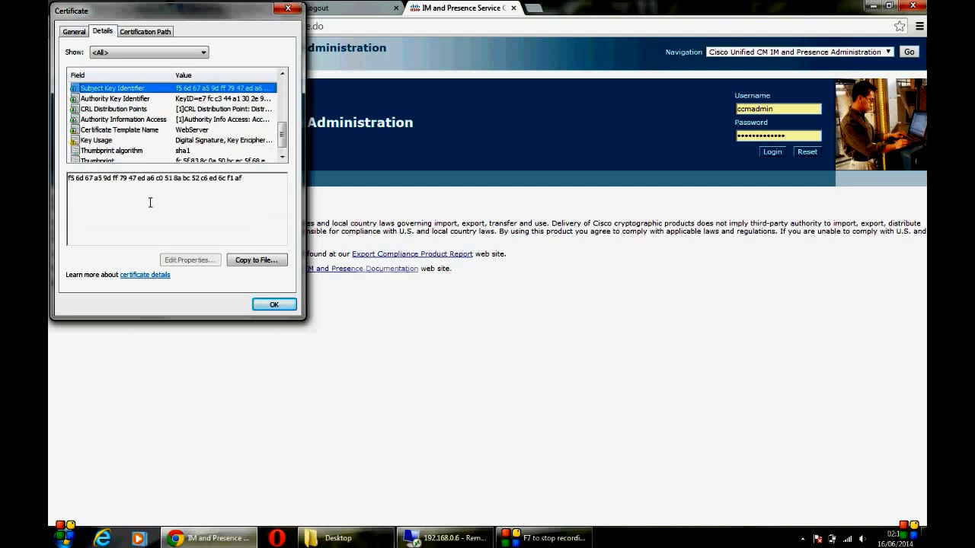
{"action": "key", "text": "Up"}
{"action": "key", "text": "Down"}
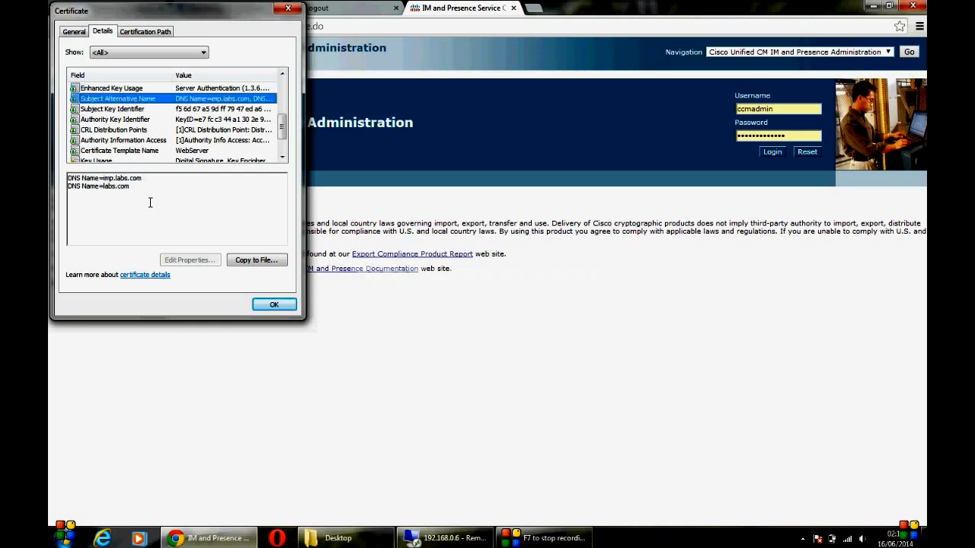
{"action": "key", "text": "Up"}
{"action": "key", "text": "Up"}
{"action": "key", "text": "Up"}
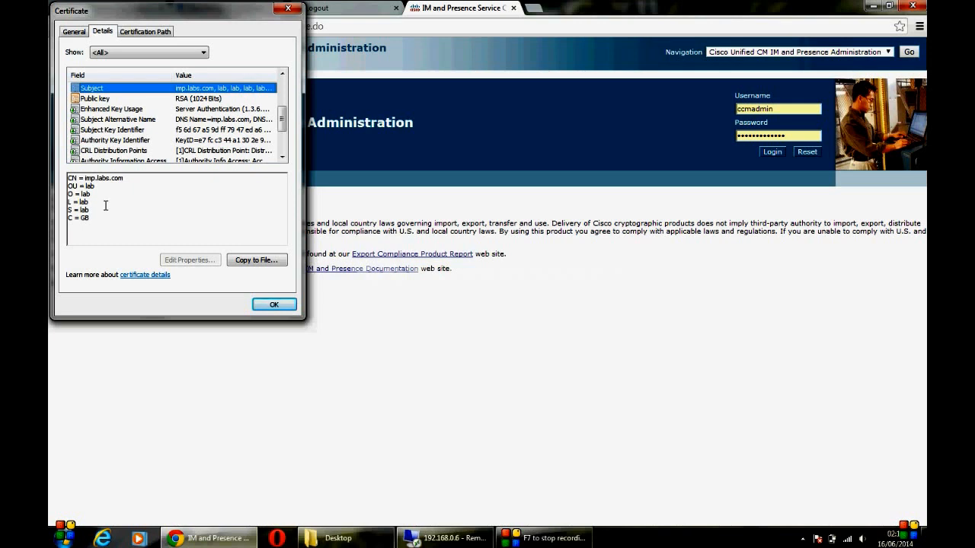
{"action": "left_click_drag", "start_coordinate": [95, 219], "coordinate": [68, 174]}
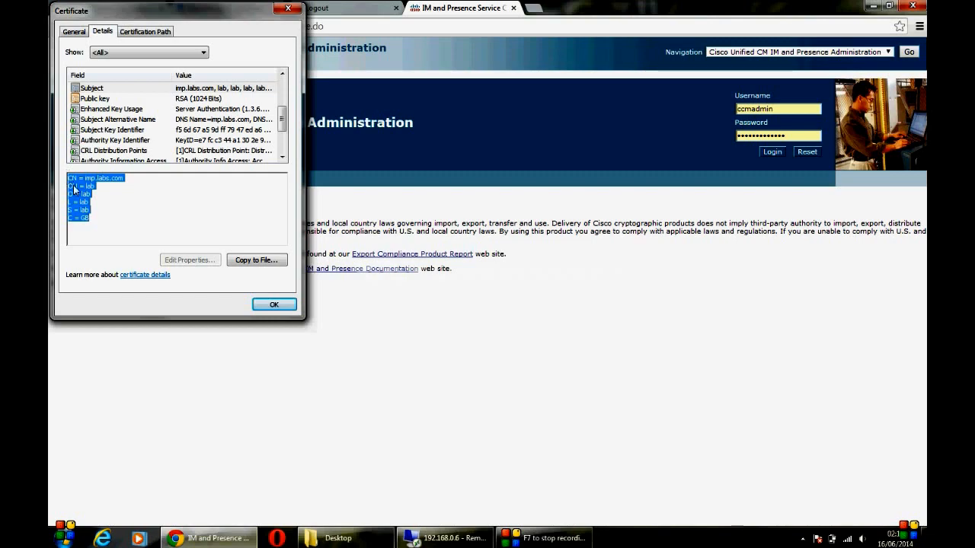
Step: Close the Certificate viewer and minimize Chrome to return to the remote desktop
{"action": "left_click", "coordinate": [288, 8]}
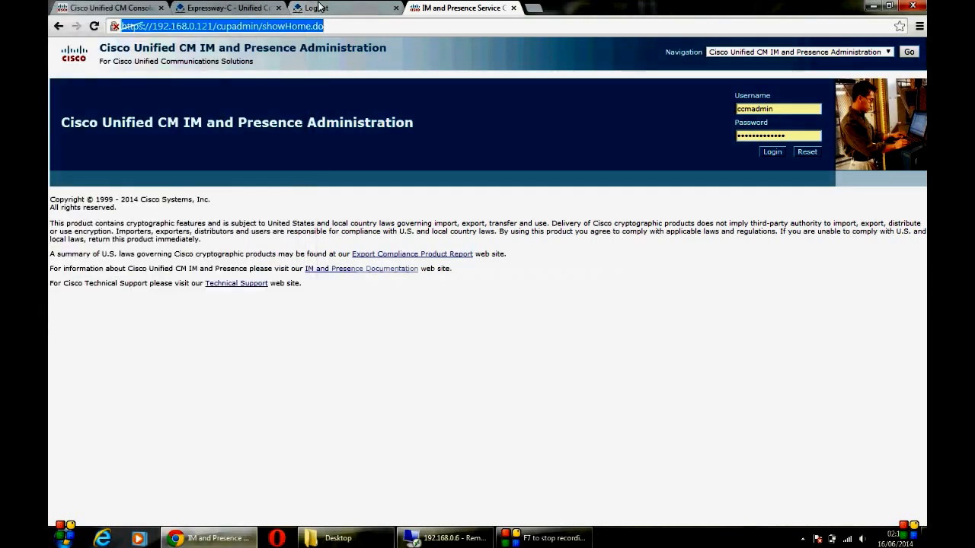
{"action": "left_click", "coordinate": [228, 8]}
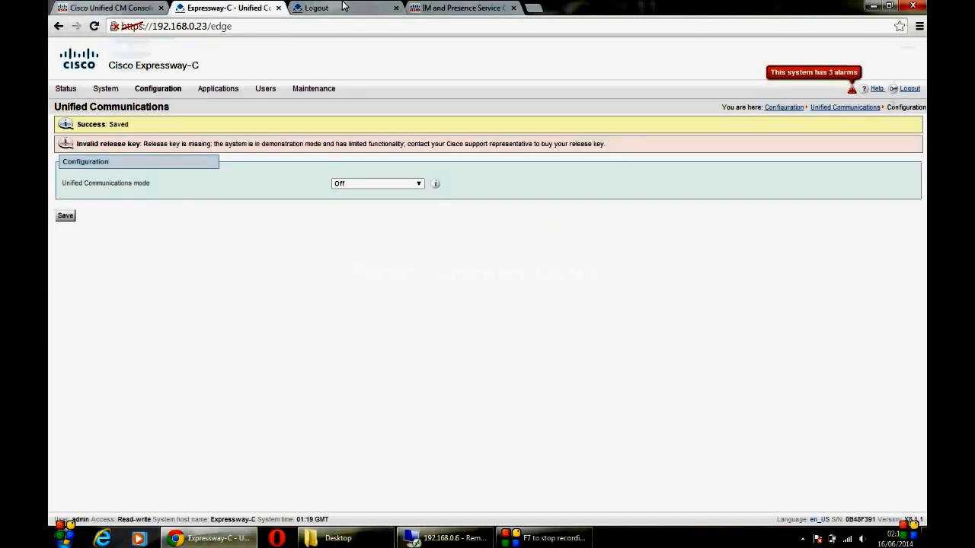
{"action": "left_click", "coordinate": [316, 8]}
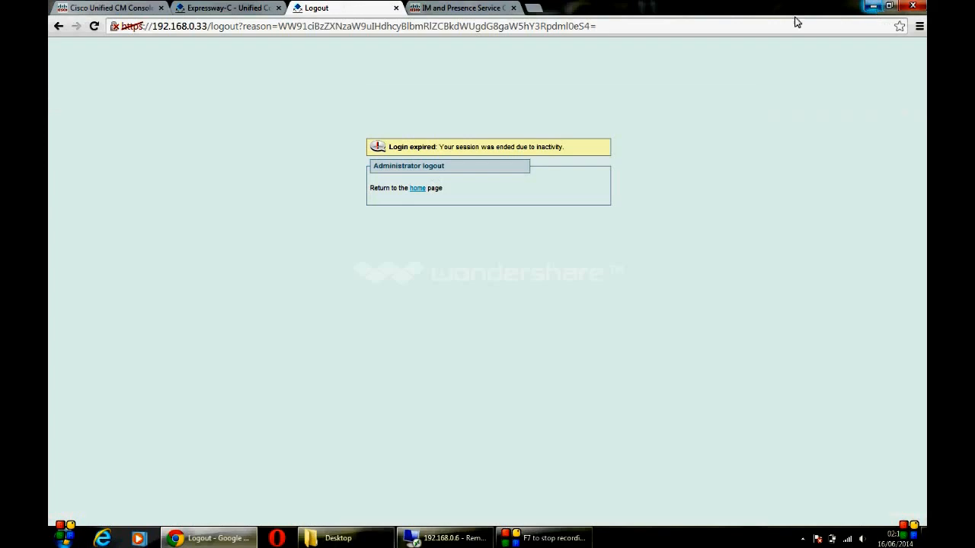
{"action": "left_click", "coordinate": [873, 7]}
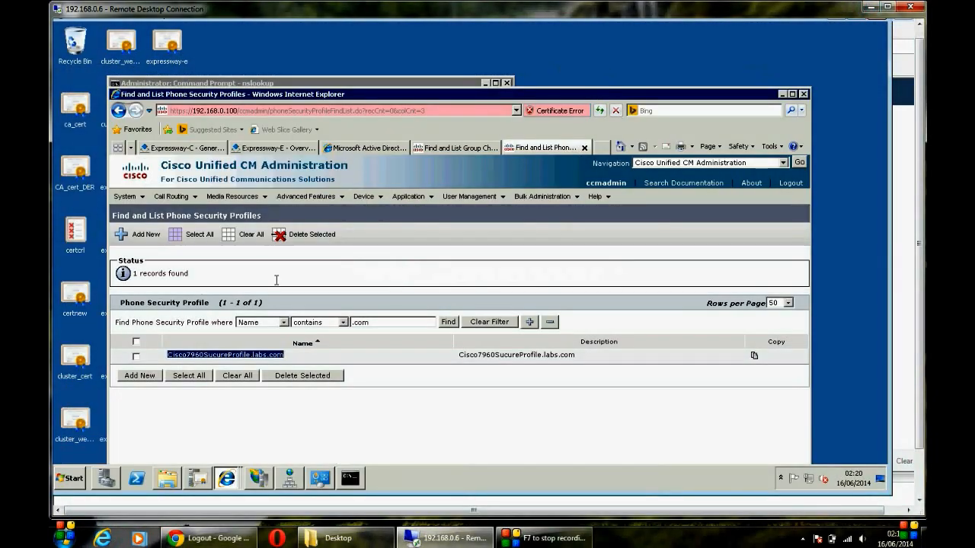
Step: Return to the Expressway-C CSR form and generate the certificate signing request
{"action": "left_click", "coordinate": [197, 150]}
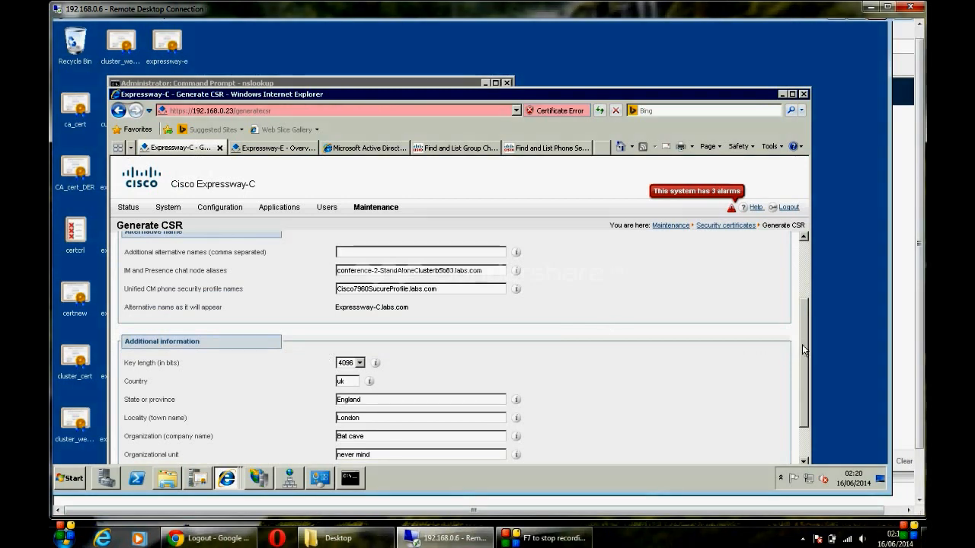
{"action": "left_click_drag", "start_coordinate": [665, 95], "coordinate": [655, 67]}
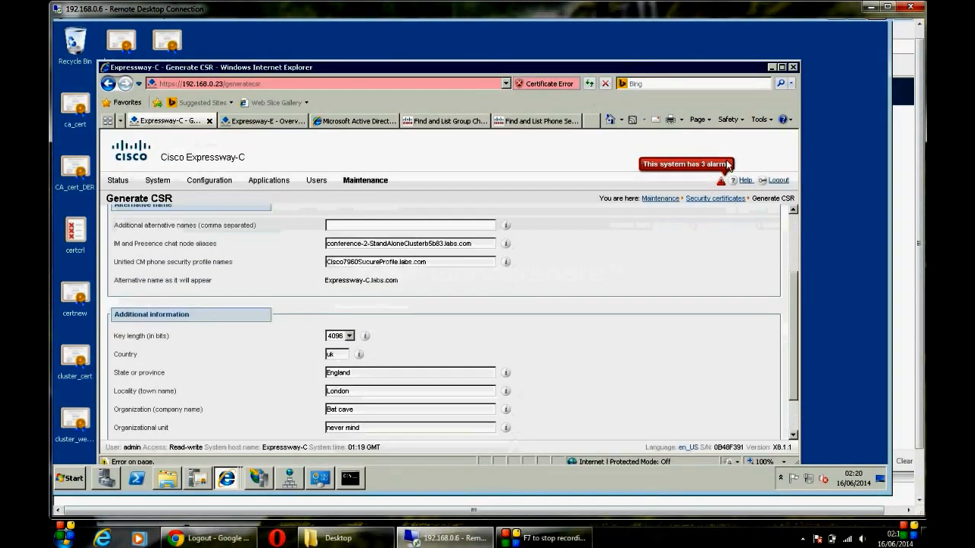
{"action": "scroll", "coordinate": [795, 282], "scroll_direction": "down", "scroll_amount": 2}
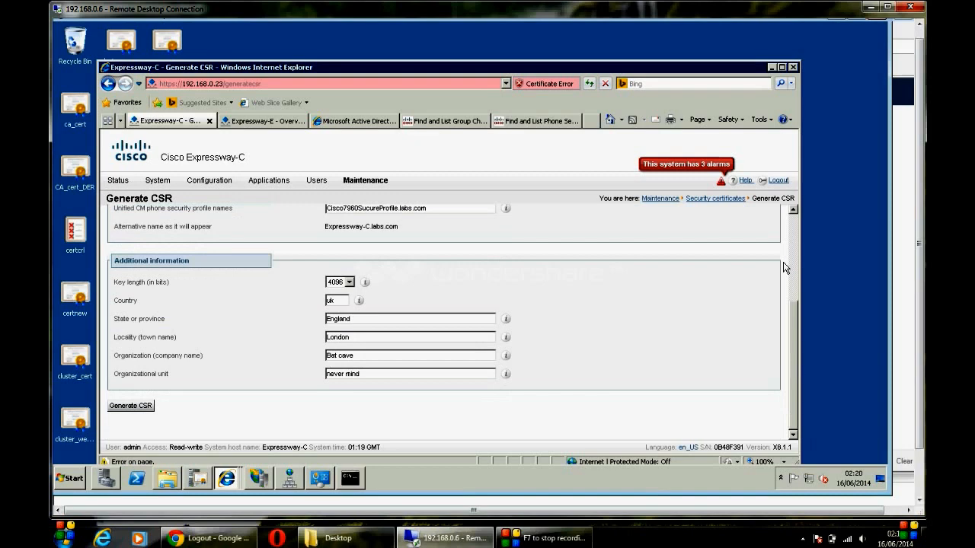
{"action": "scroll", "coordinate": [785, 259], "scroll_direction": "up", "scroll_amount": 5}
{"action": "scroll", "coordinate": [775, 240], "scroll_direction": "down", "scroll_amount": 2}
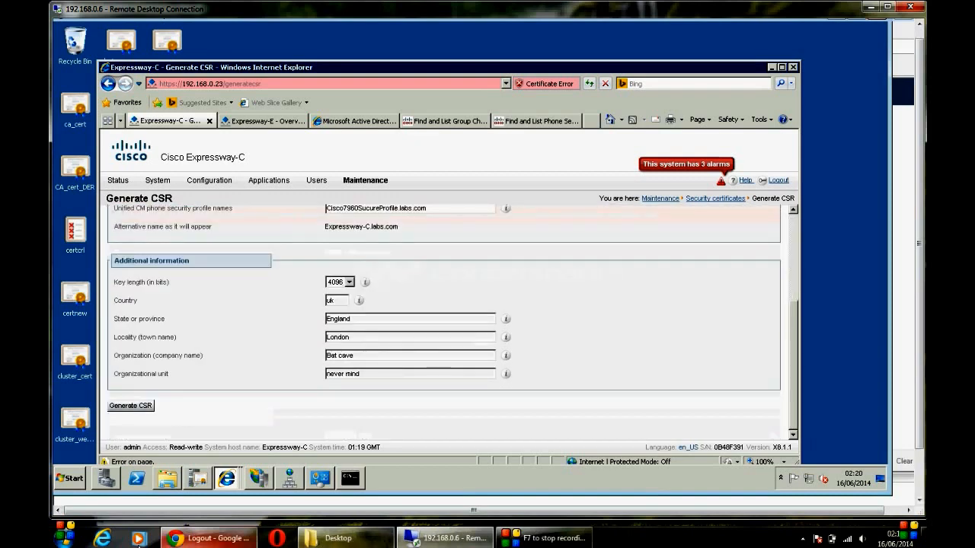
{"action": "left_click", "coordinate": [130, 409]}
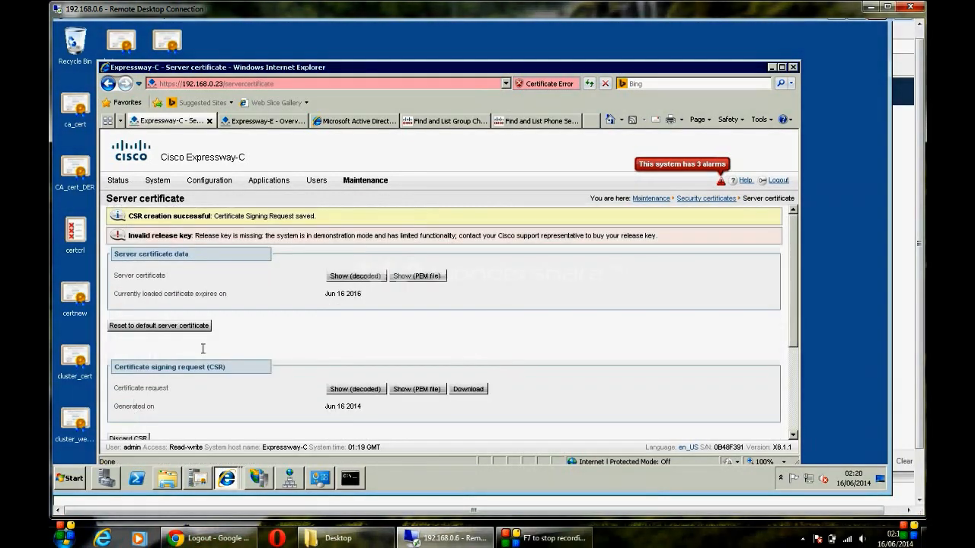
Step: Download the generated CSR and copy its full text into the clipboard
{"action": "left_click", "coordinate": [463, 389]}
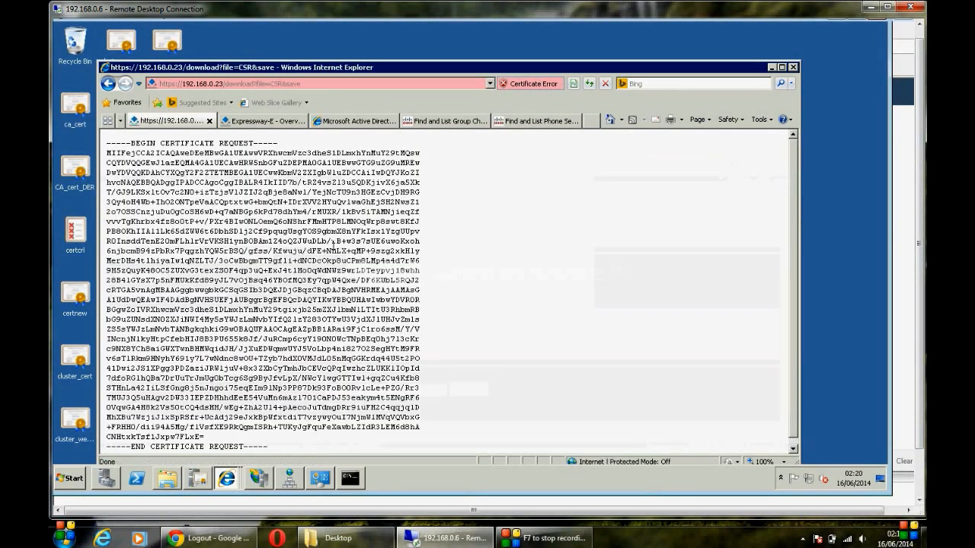
{"action": "key", "text": "ctrl+a"}
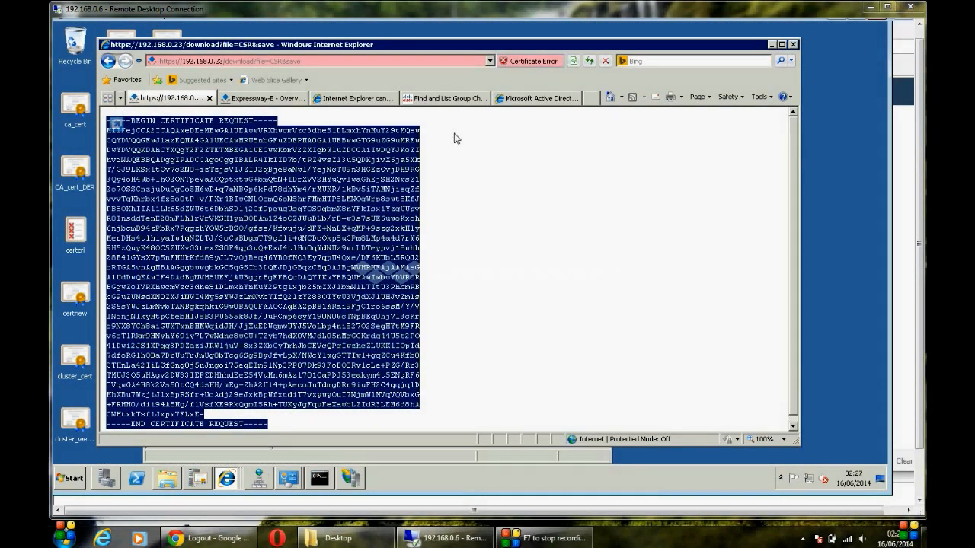
{"action": "right_click", "coordinate": [258, 205]}
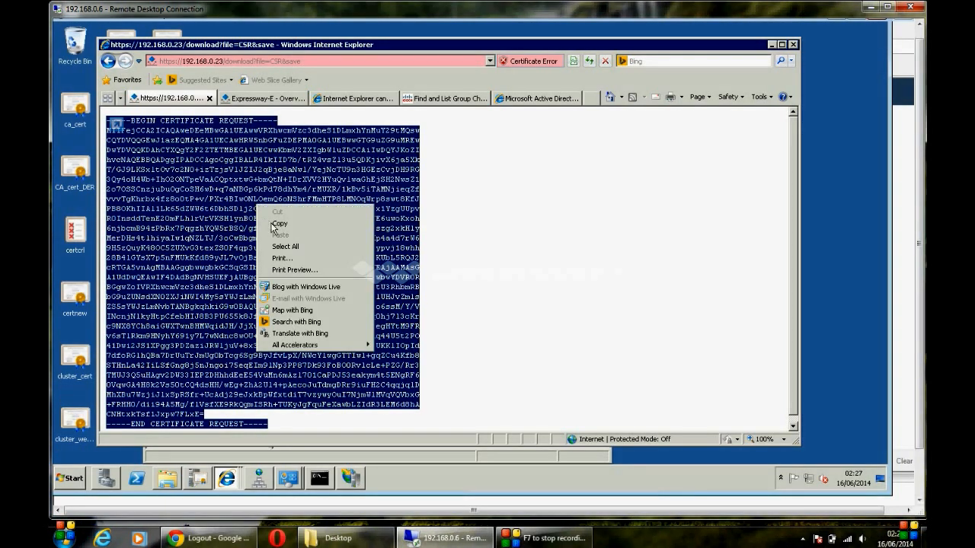
{"action": "left_click", "coordinate": [277, 226]}
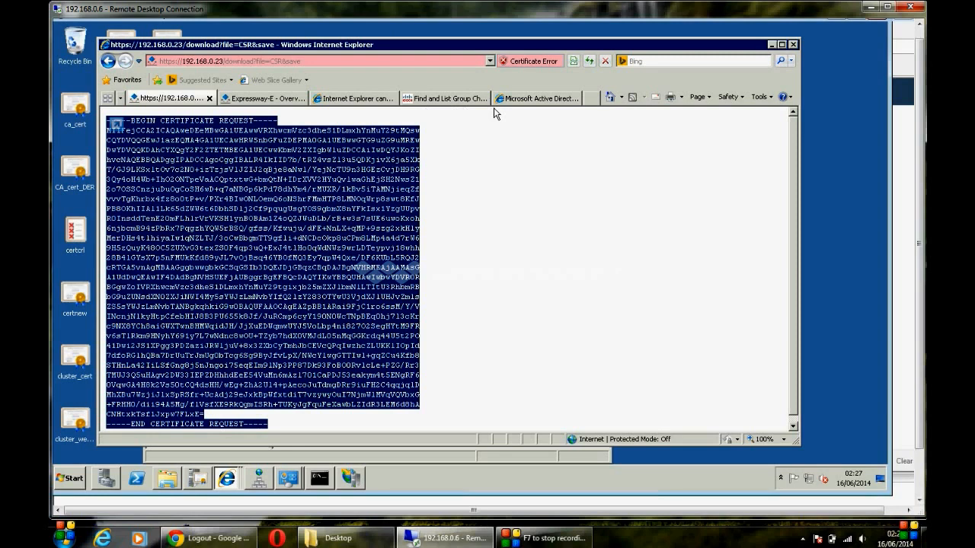
{"action": "left_click", "coordinate": [511, 99]}
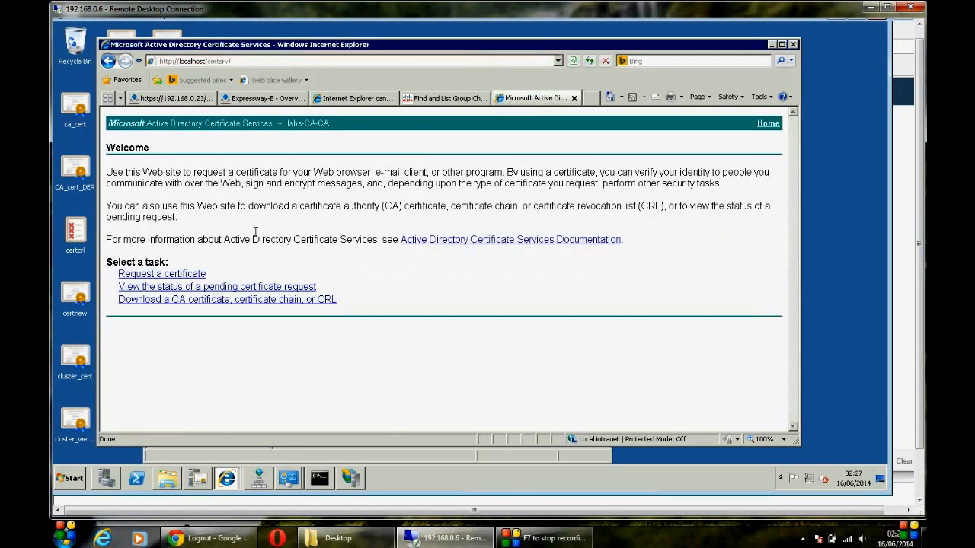
Step: Submit an advanced request with the pasted CSR using the Web client and server template
{"action": "left_click", "coordinate": [197, 275]}
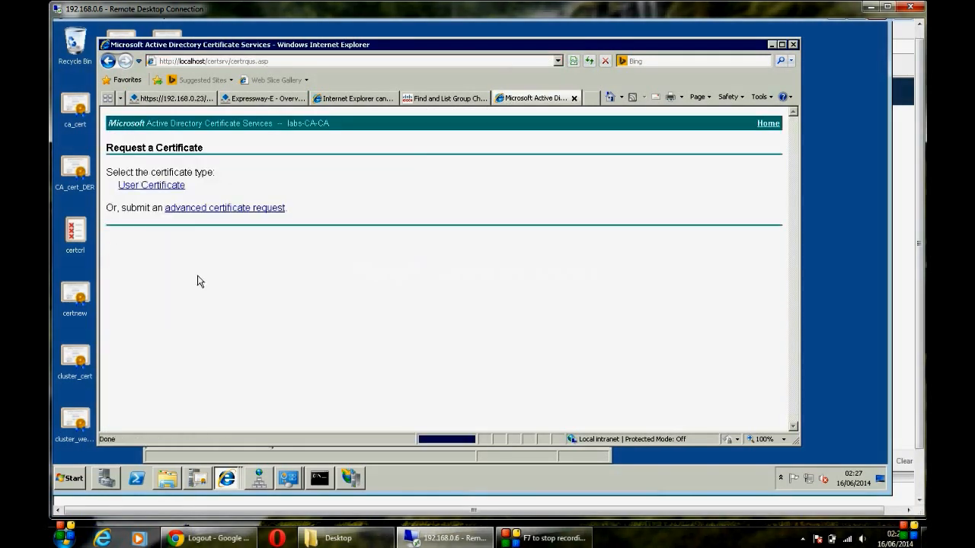
{"action": "left_click", "coordinate": [232, 208]}
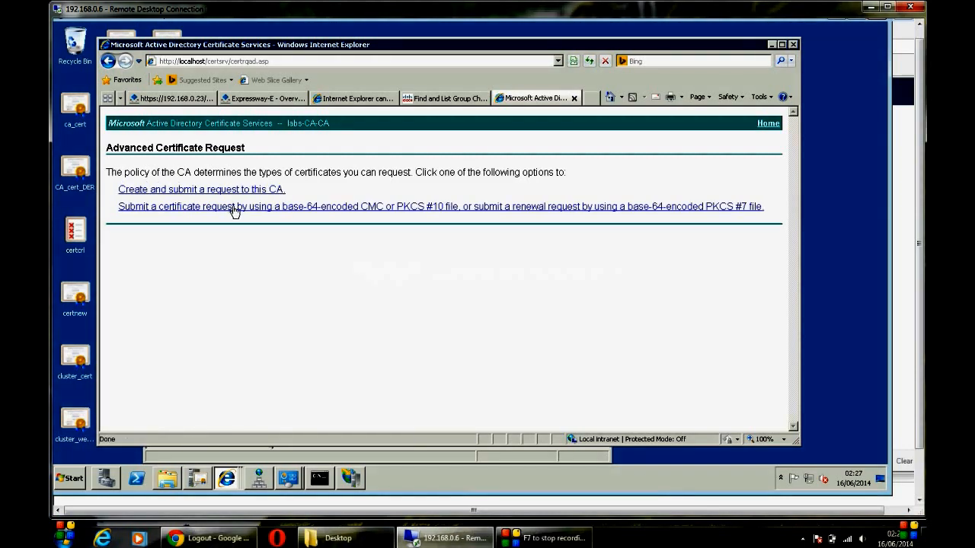
{"action": "left_click", "coordinate": [235, 212]}
{"action": "right_click", "coordinate": [220, 235]}
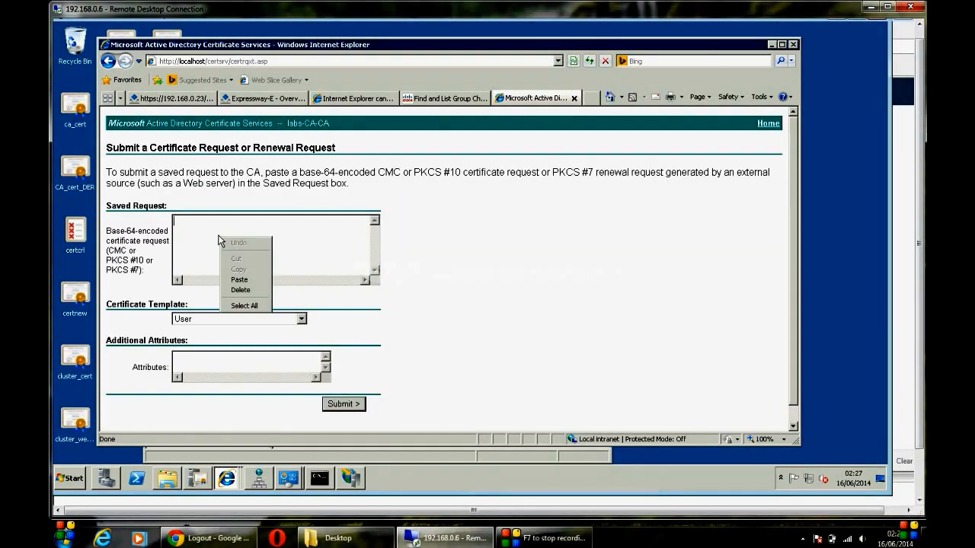
{"action": "left_click", "coordinate": [239, 280]}
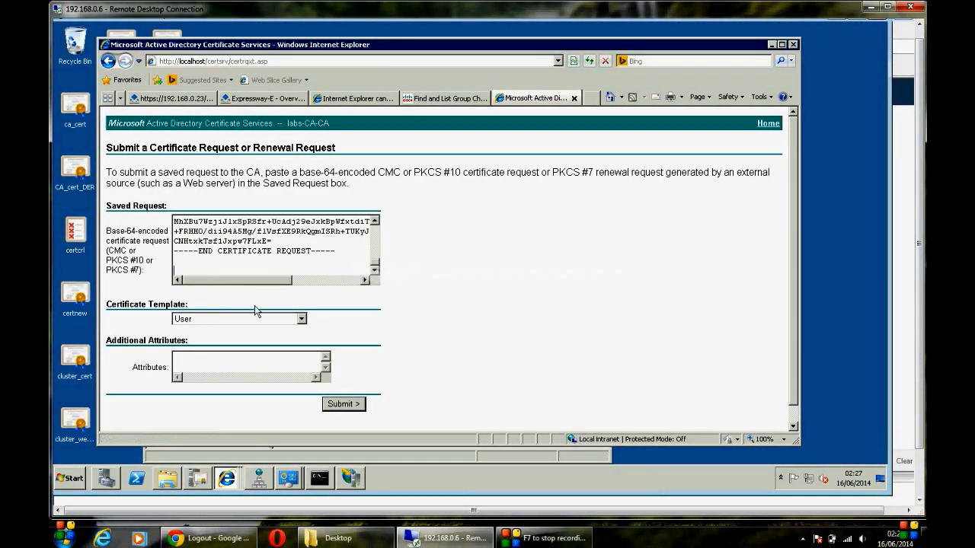
{"action": "left_click", "coordinate": [259, 319]}
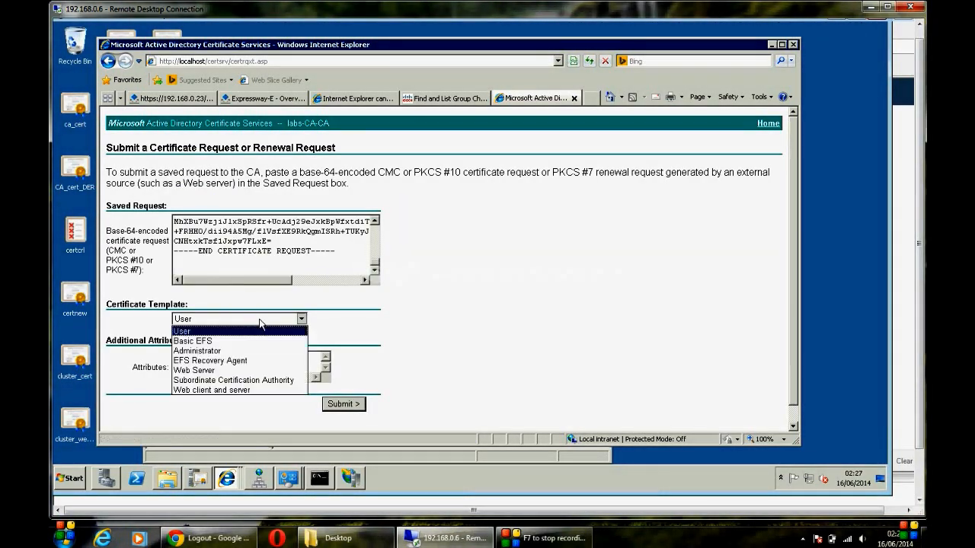
{"action": "left_click", "coordinate": [246, 392]}
{"action": "left_click", "coordinate": [342, 404]}
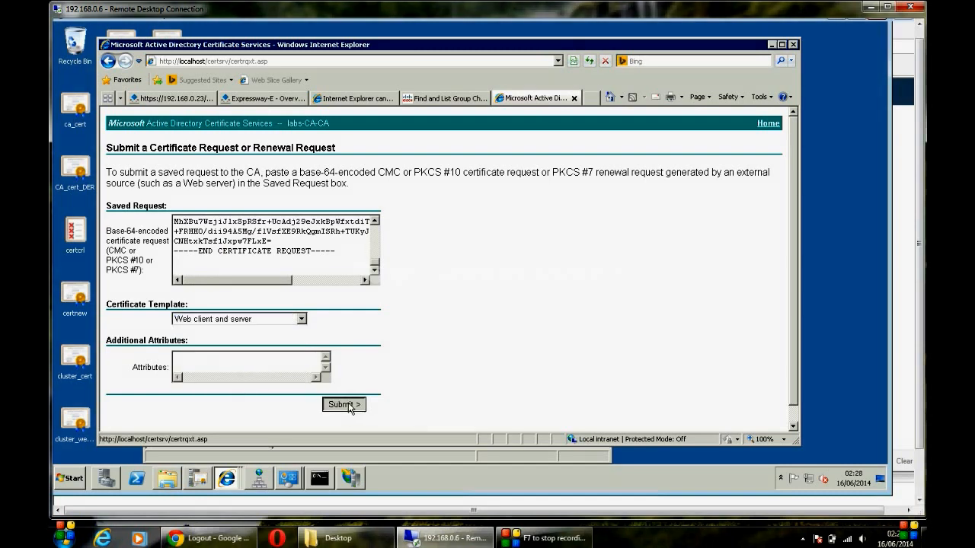
Step: Download the issued certificate in Base 64 and save it as cert_ex_01.cer
{"action": "left_click", "coordinate": [251, 208]}
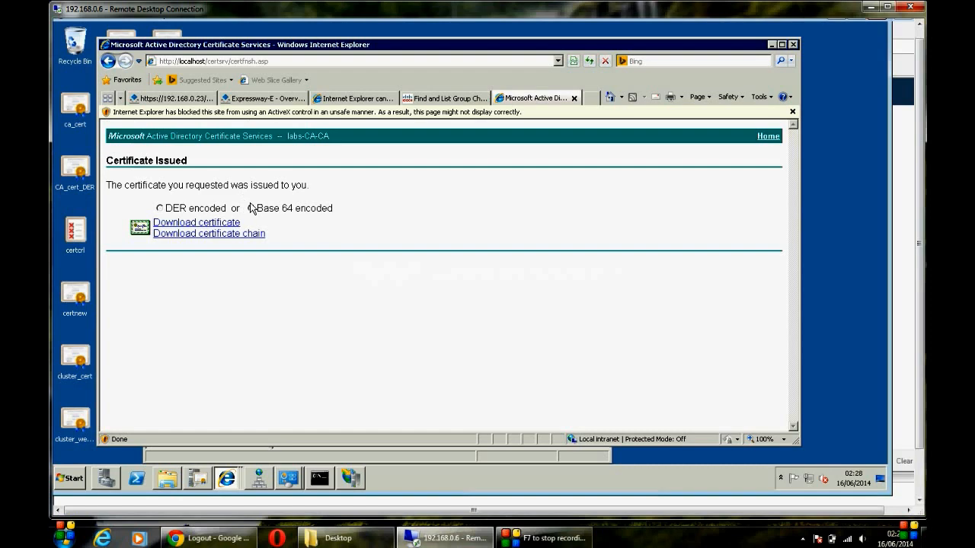
{"action": "left_click", "coordinate": [227, 223]}
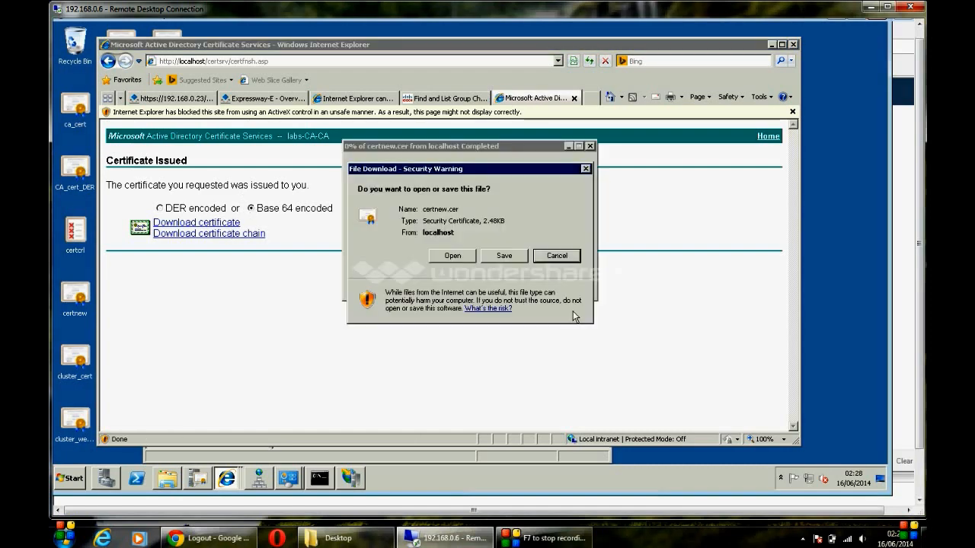
{"action": "left_click", "coordinate": [557, 256]}
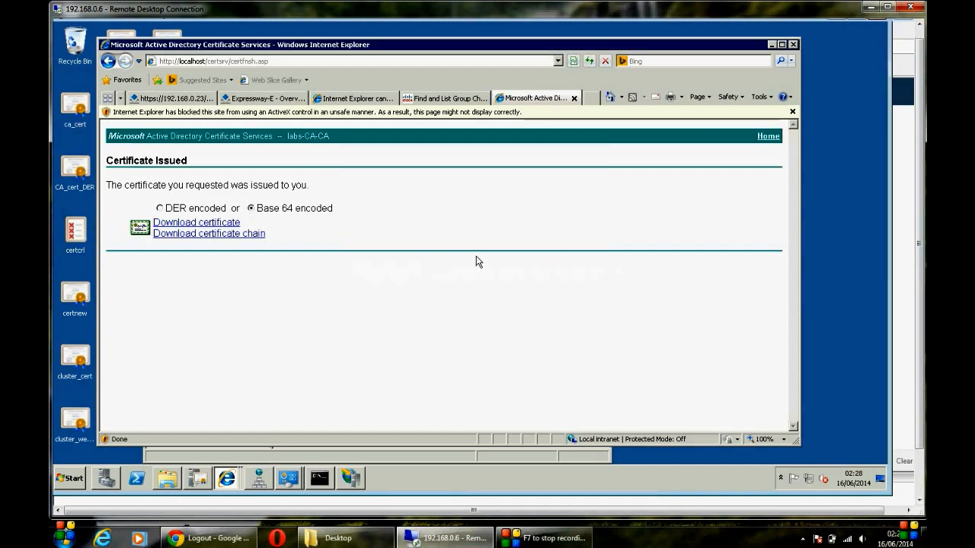
{"action": "left_click", "coordinate": [228, 224]}
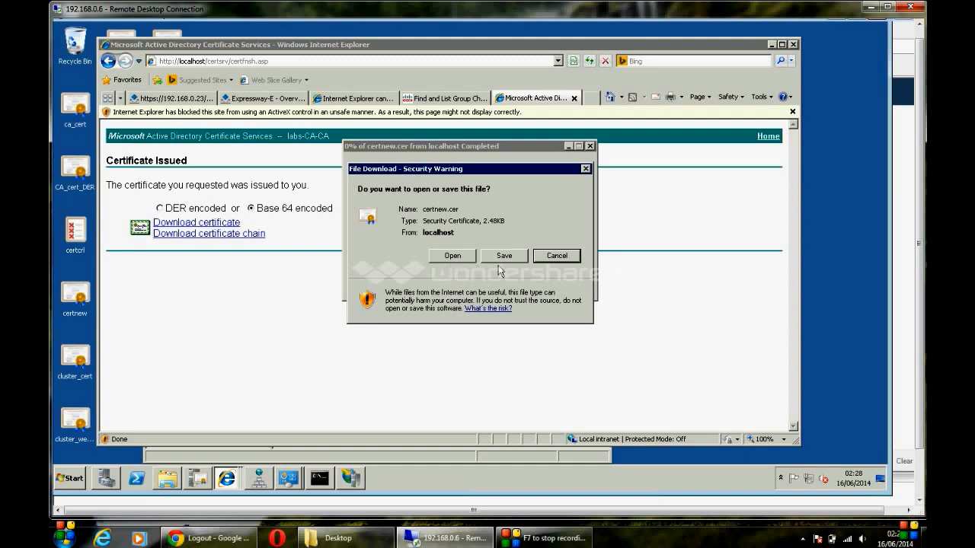
{"action": "left_click", "coordinate": [503, 256]}
{"action": "mouse_move", "coordinate": [478, 537]}
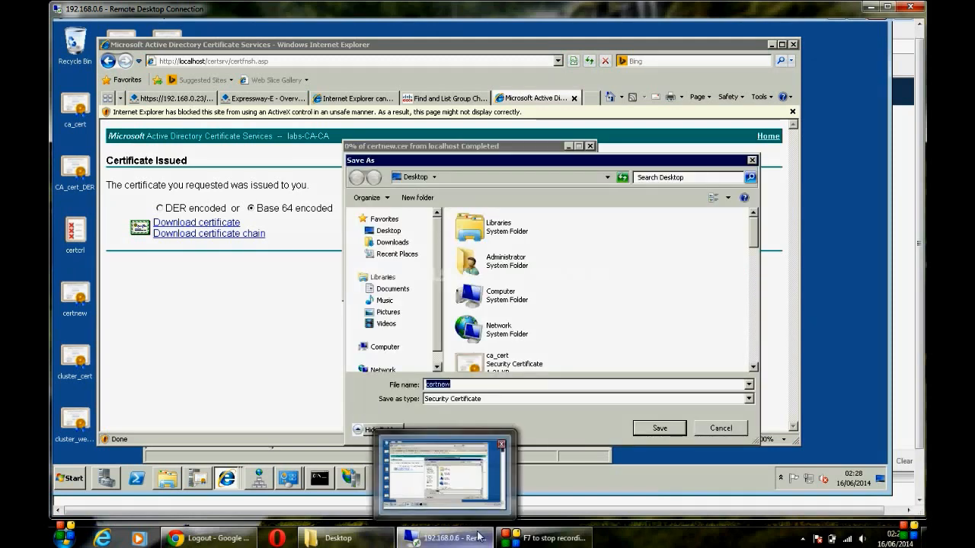
{"action": "type", "text": "c"}
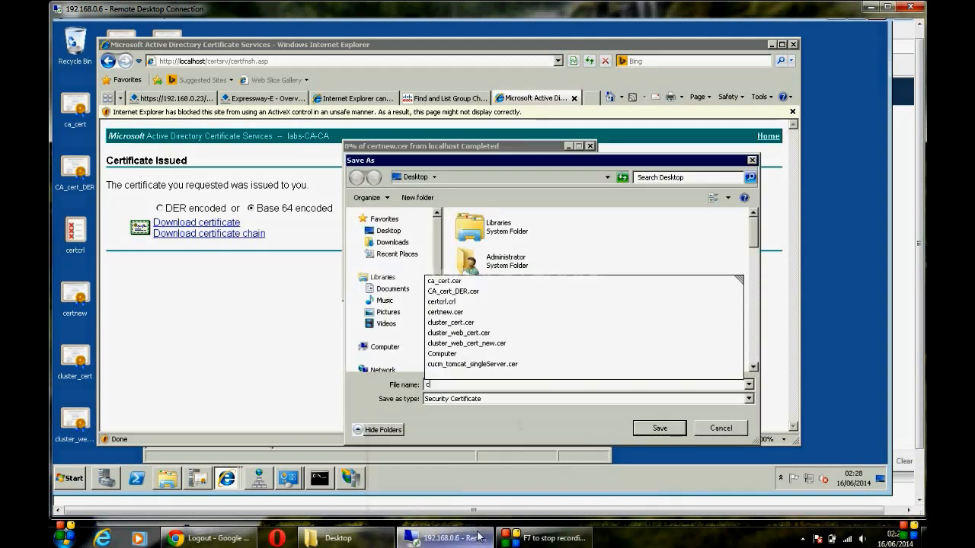
{"action": "type", "text": "ert_ce"}
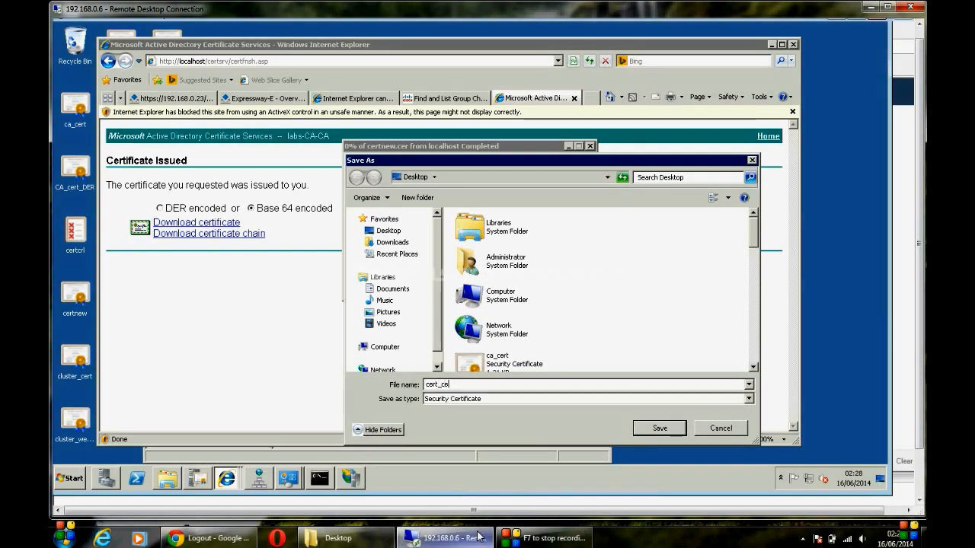
{"action": "key", "text": "BackSpace"}
{"action": "key", "text": "BackSpace"}
{"action": "type", "text": "_01"}
{"action": "left_click", "coordinate": [676, 430]}
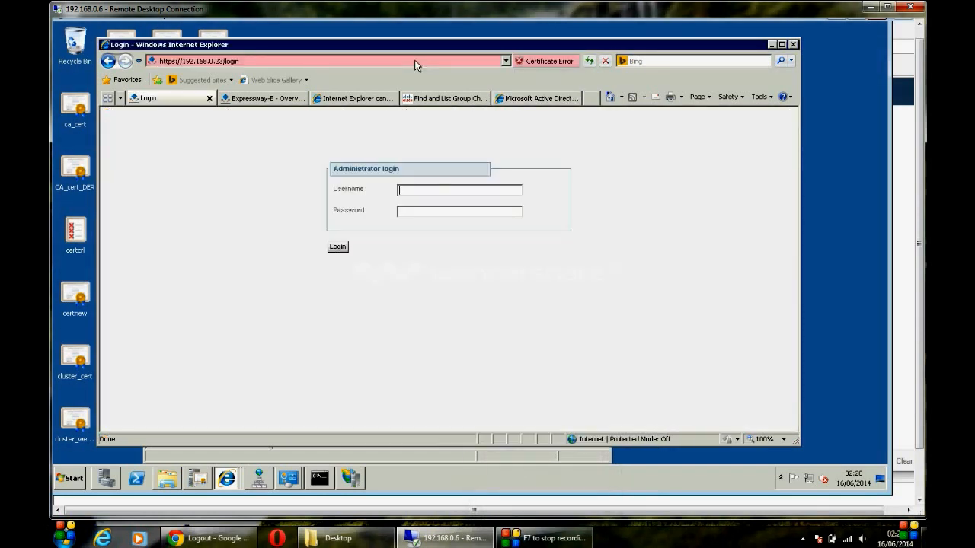
Step: Log in to Expressway-C with the administrator credentials
{"action": "type", "text": "admin"}
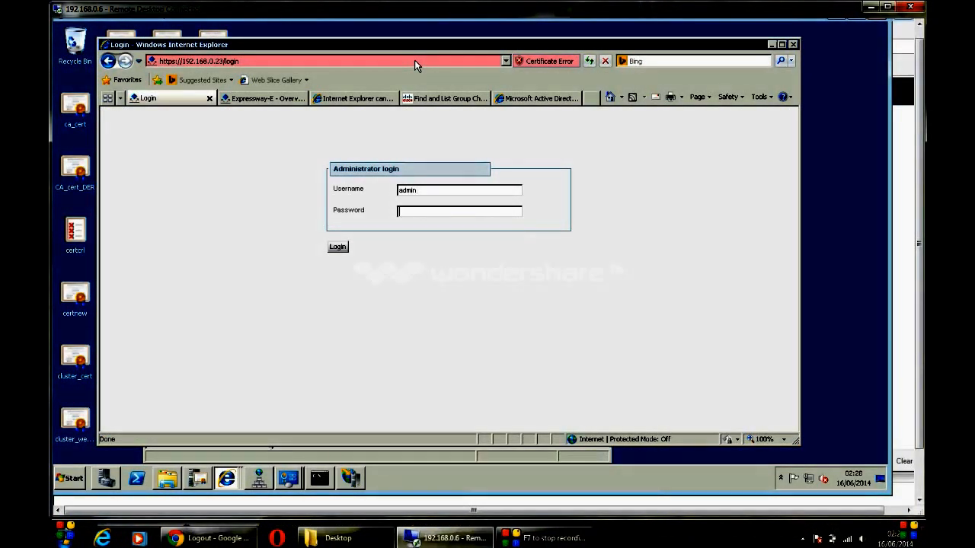
{"action": "key", "text": "Caps_Lock"}
{"action": "type", "text": "TANDBERG"}
{"action": "key", "text": "Return"}
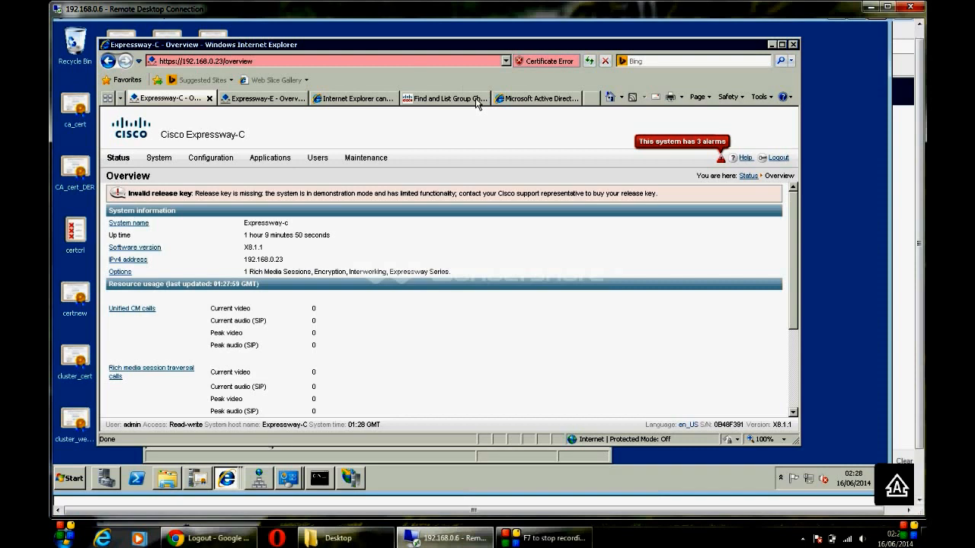
Step: Open Expressway-C's Server certificate page showing the current certificate and pending CSR
{"action": "mouse_move", "coordinate": [368, 161]}
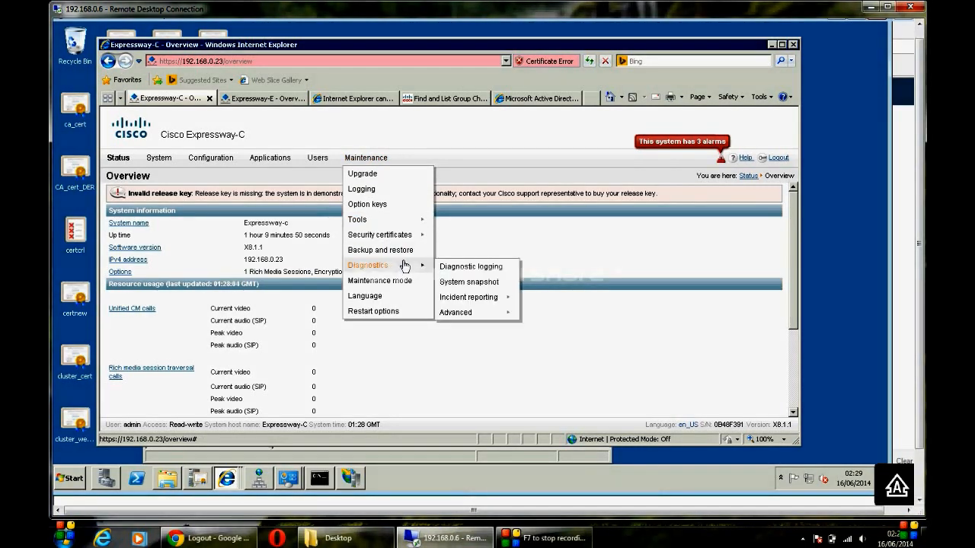
{"action": "mouse_move", "coordinate": [421, 241]}
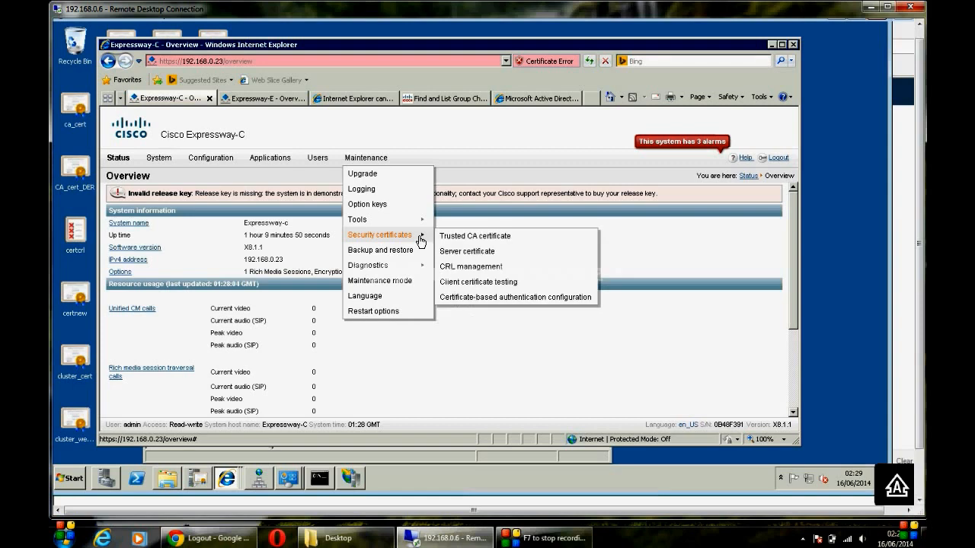
{"action": "left_click", "coordinate": [476, 252]}
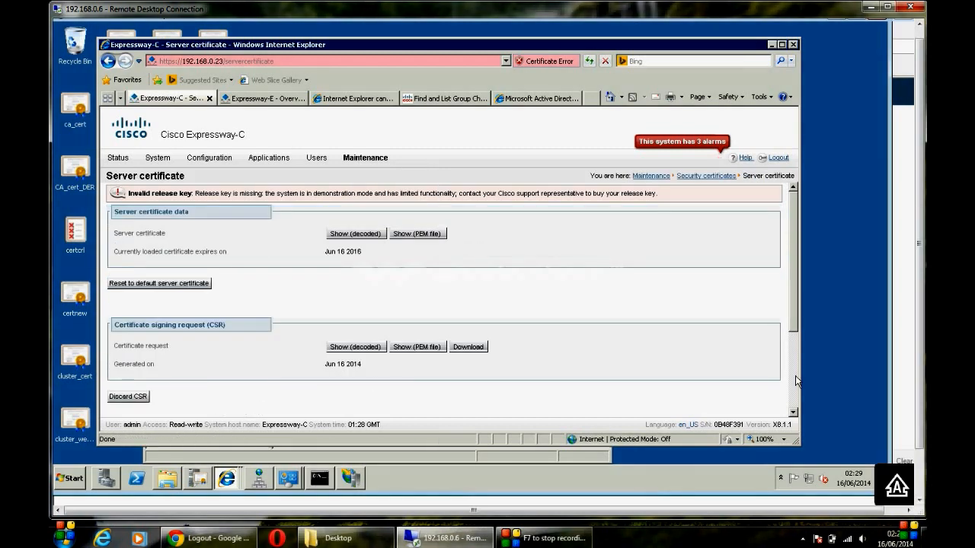
{"action": "scroll", "coordinate": [795, 376], "scroll_direction": "down", "scroll_amount": 3}
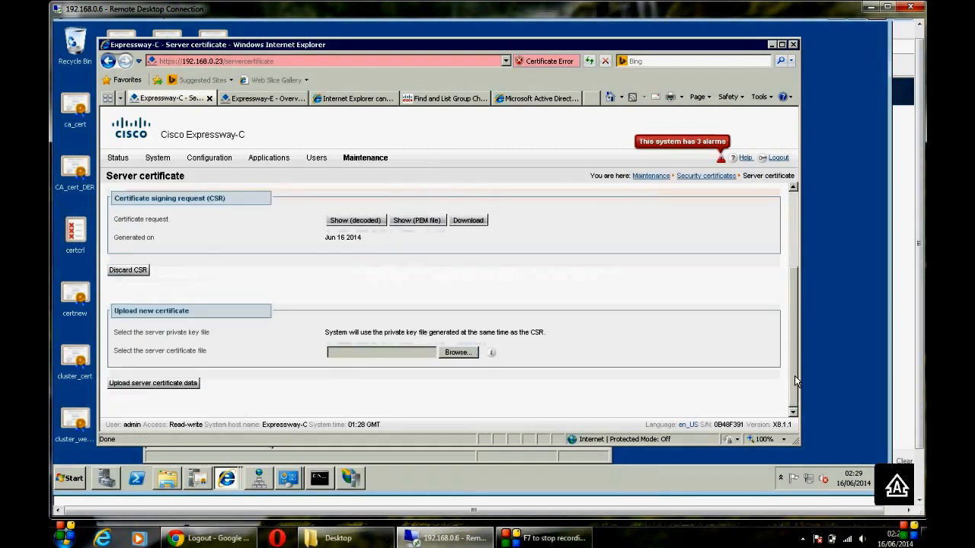
Step: Browse to cert_ex_01 on the Desktop and upload it as the server certificate
{"action": "left_click", "coordinate": [457, 353]}
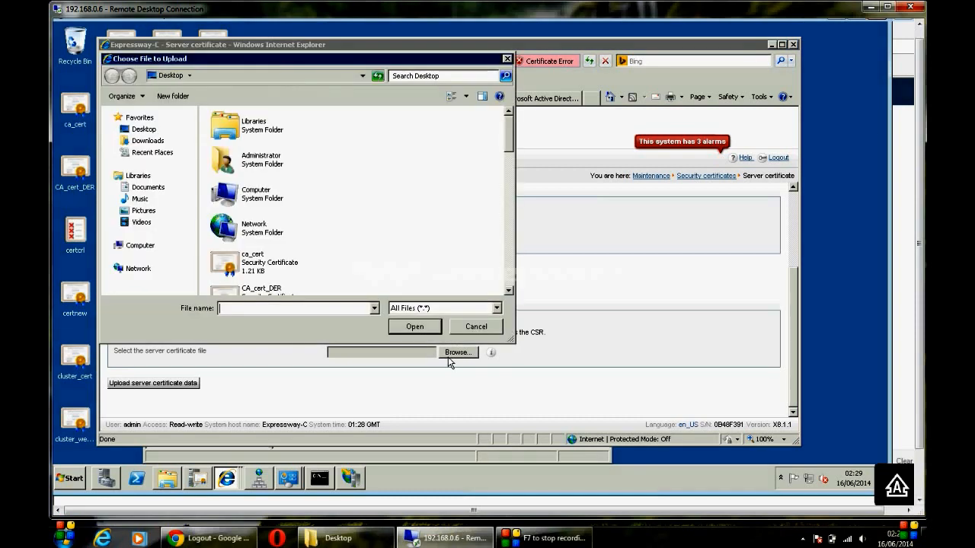
{"action": "left_click", "coordinate": [267, 277]}
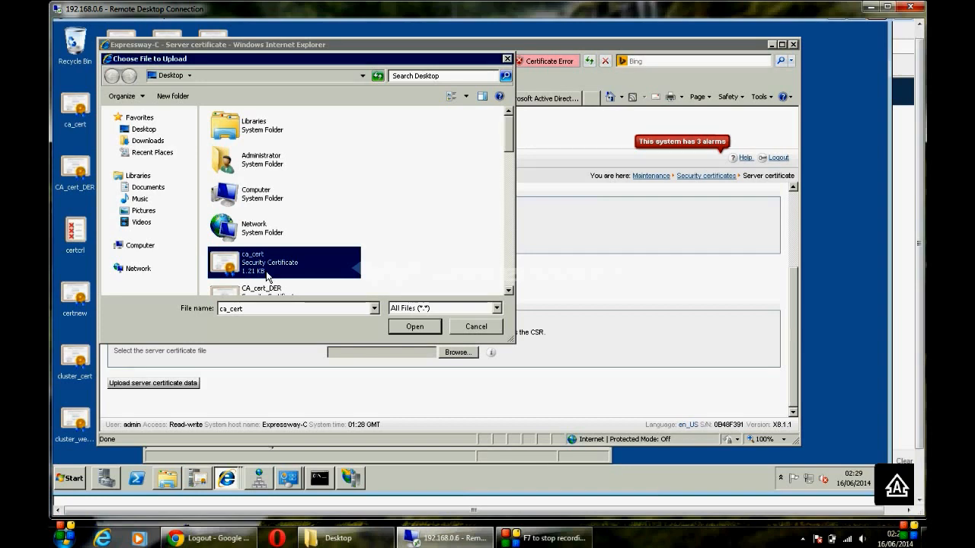
{"action": "key", "text": "Down"}
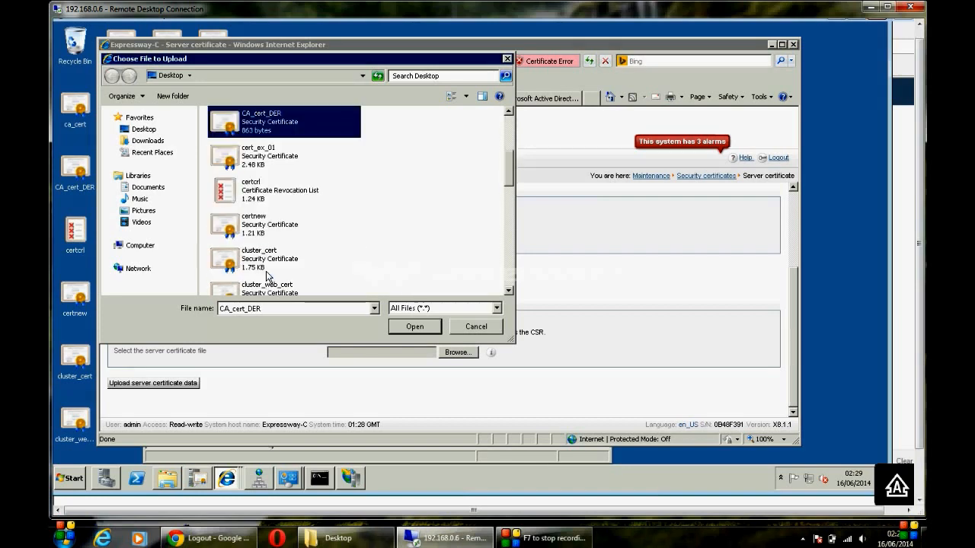
{"action": "double_click", "coordinate": [258, 154]}
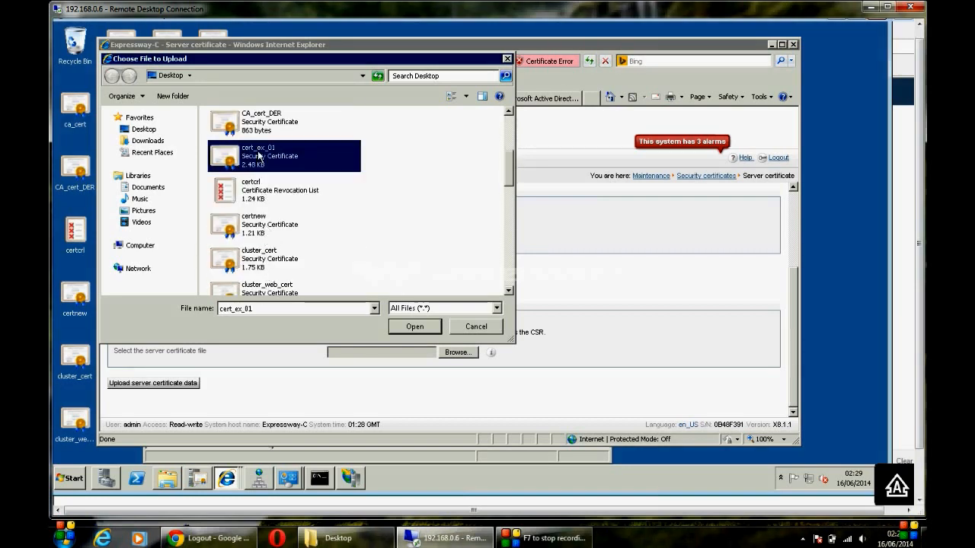
{"action": "left_click", "coordinate": [188, 385]}
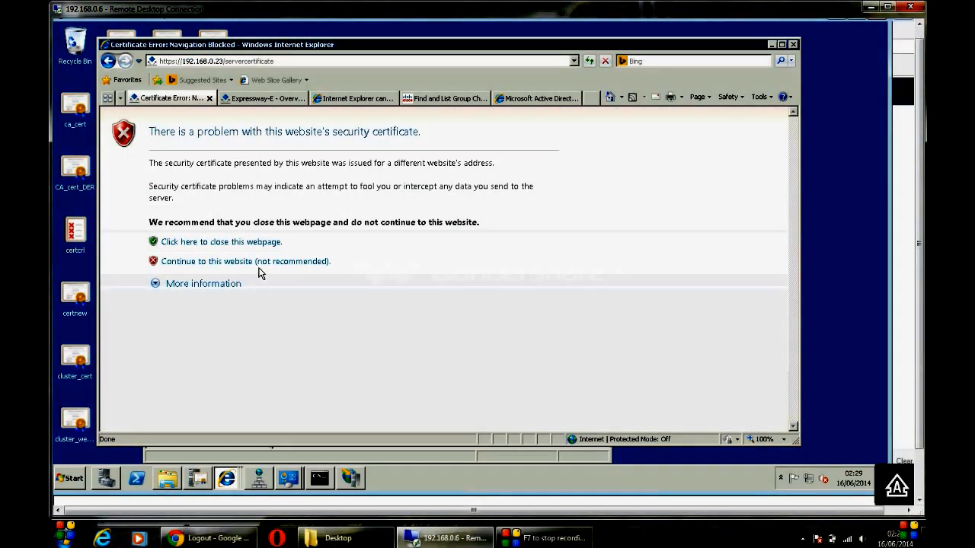
Step: Get past the certificate warning and log back in to Expressway-C at its root address
{"action": "left_click", "coordinate": [257, 262]}
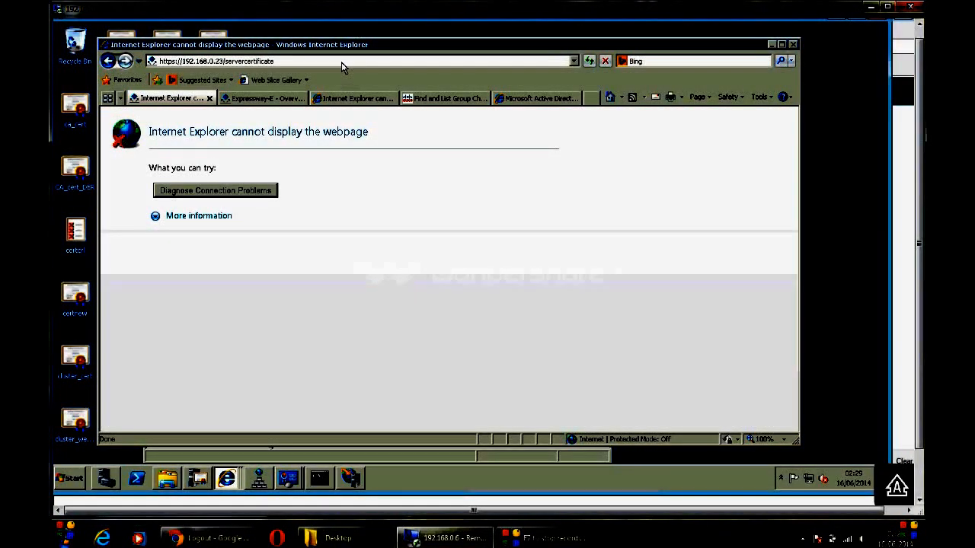
{"action": "left_click", "coordinate": [342, 60]}
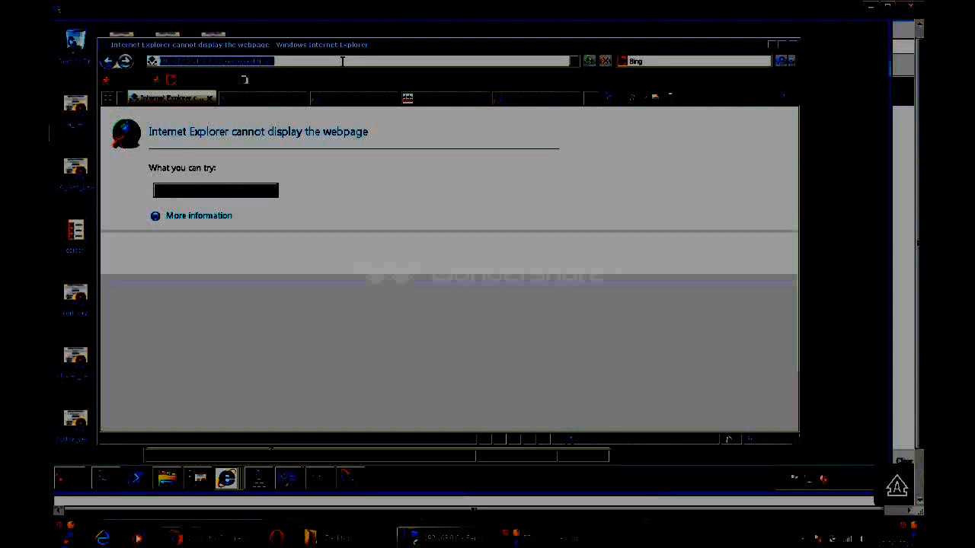
{"action": "left_click", "coordinate": [342, 61]}
{"action": "key", "text": "BackSpace"}
{"action": "key", "text": "BackSpace"}
{"action": "key", "text": "BackSpace"}
{"action": "key", "text": "BackSpace"}
{"action": "key", "text": "BackSpace"}
{"action": "key", "text": "BackSpace"}
{"action": "key", "text": "BackSpace"}
{"action": "key", "text": "BackSpace"}
{"action": "key", "text": "BackSpace"}
{"action": "key", "text": "BackSpace"}
{"action": "key", "text": "BackSpace"}
{"action": "key", "text": "BackSpace"}
{"action": "key", "text": "BackSpace"}
{"action": "key", "text": "BackSpace"}
{"action": "key", "text": "BackSpace"}
{"action": "key", "text": "BackSpace"}
{"action": "key", "text": "BackSpace"}
{"action": "key", "text": "Return"}
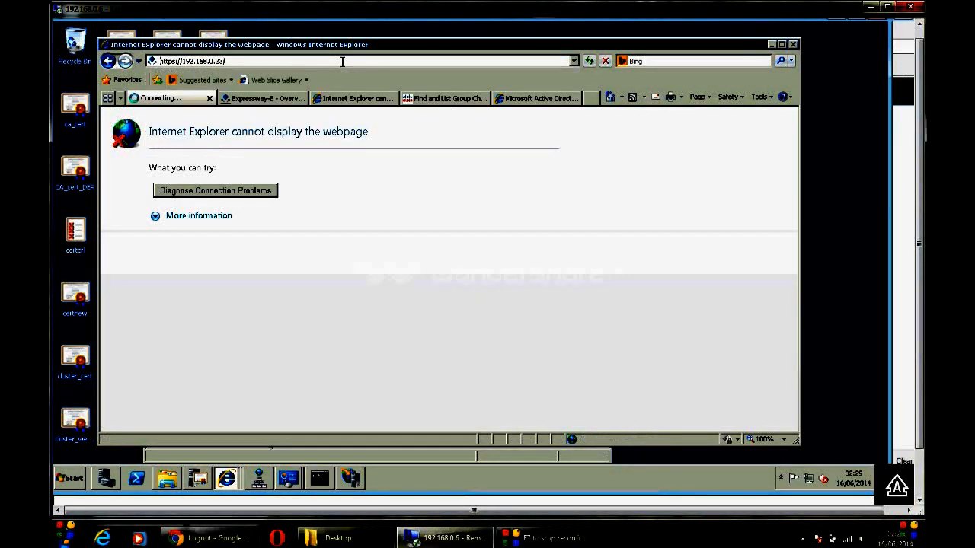
{"action": "left_click", "coordinate": [264, 262]}
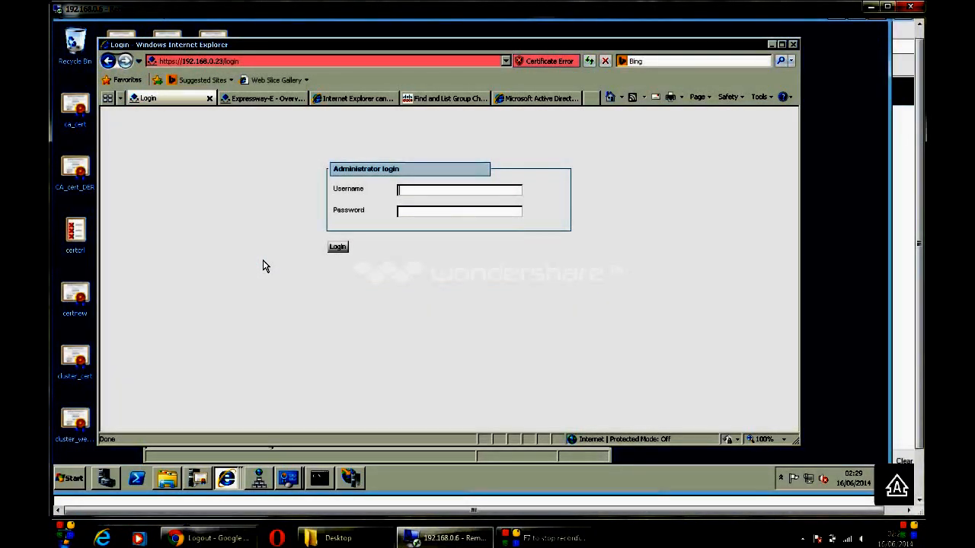
{"action": "key", "text": "Tab"}
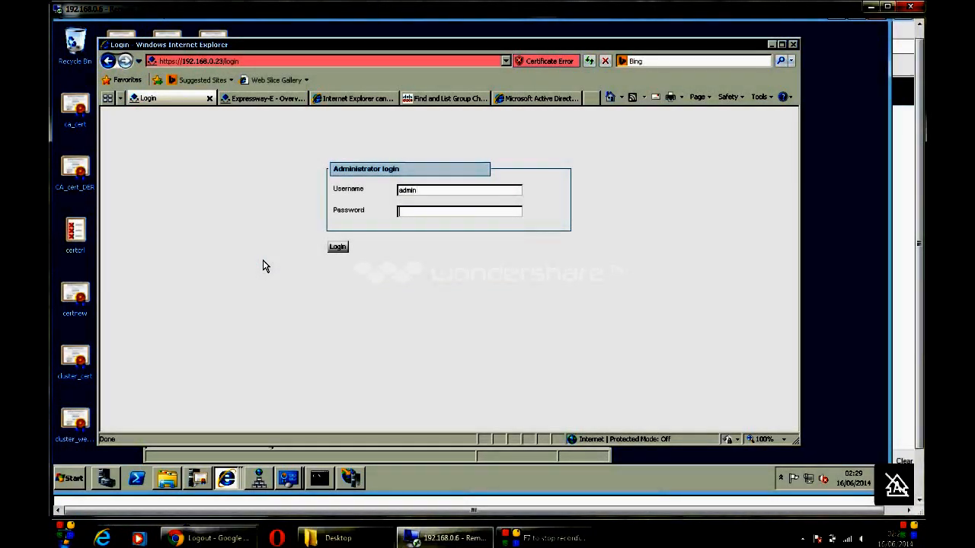
{"action": "type", "text": "TAN"}
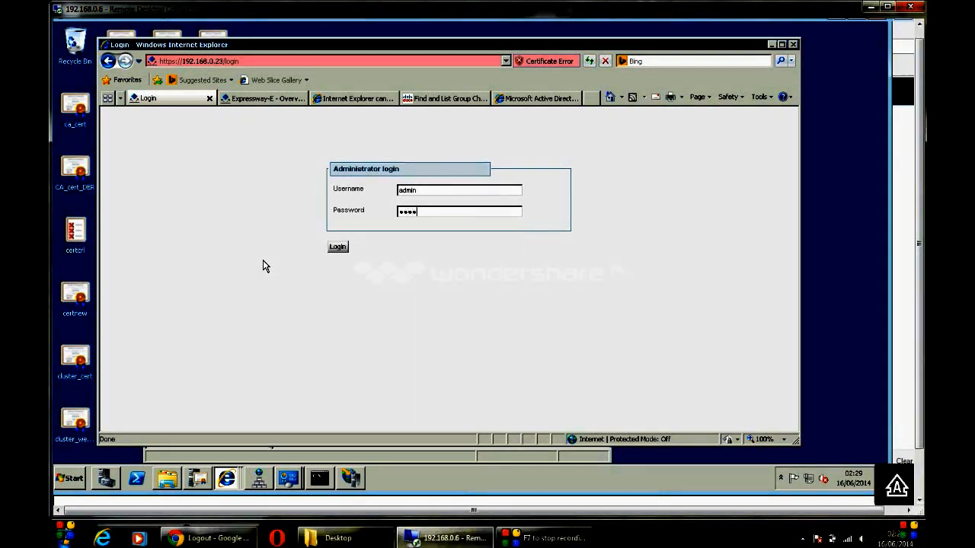
{"action": "key", "text": "Return"}
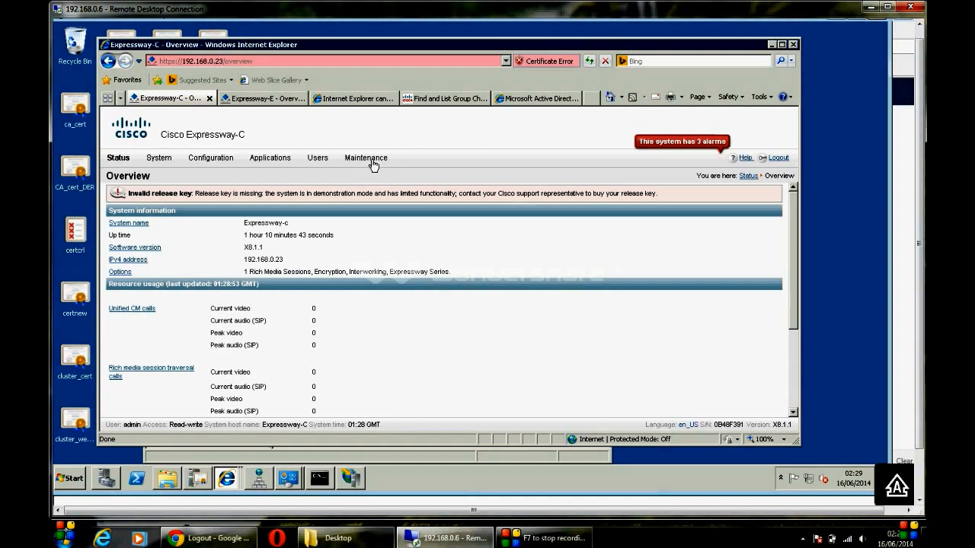
Step: Restart Expressway-C from Maintenance > Restart options and confirm, then view Expressway-E
{"action": "mouse_move", "coordinate": [372, 161]}
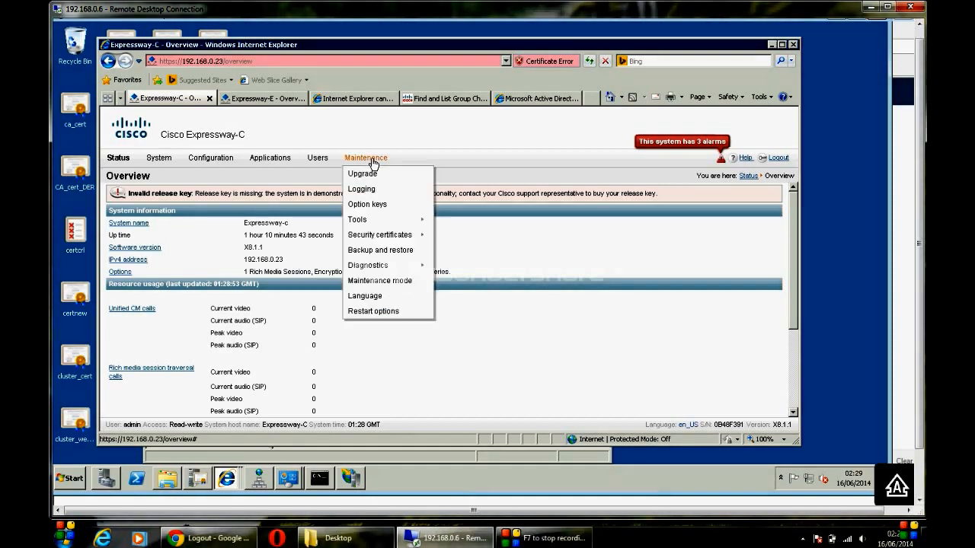
{"action": "left_click", "coordinate": [388, 311]}
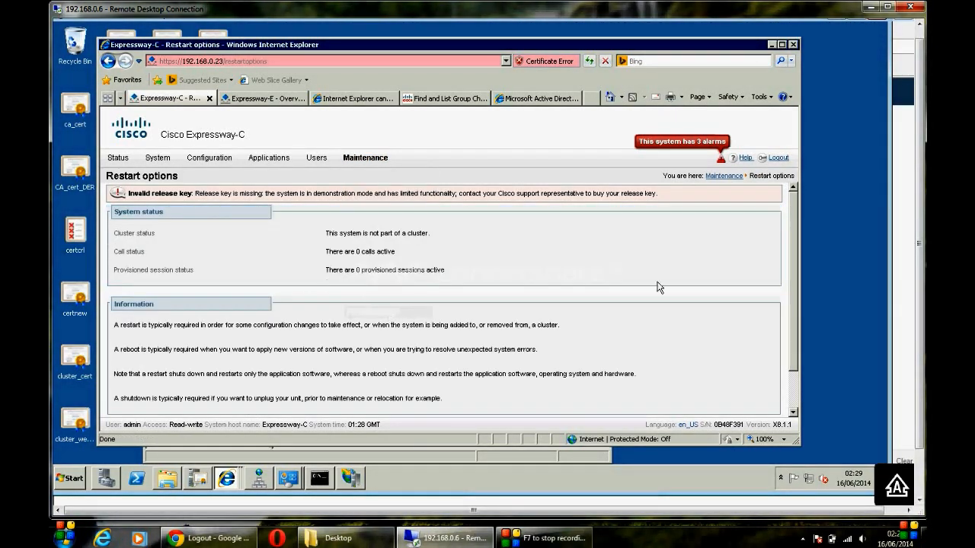
{"action": "scroll", "coordinate": [796, 394], "scroll_direction": "down", "scroll_amount": 1}
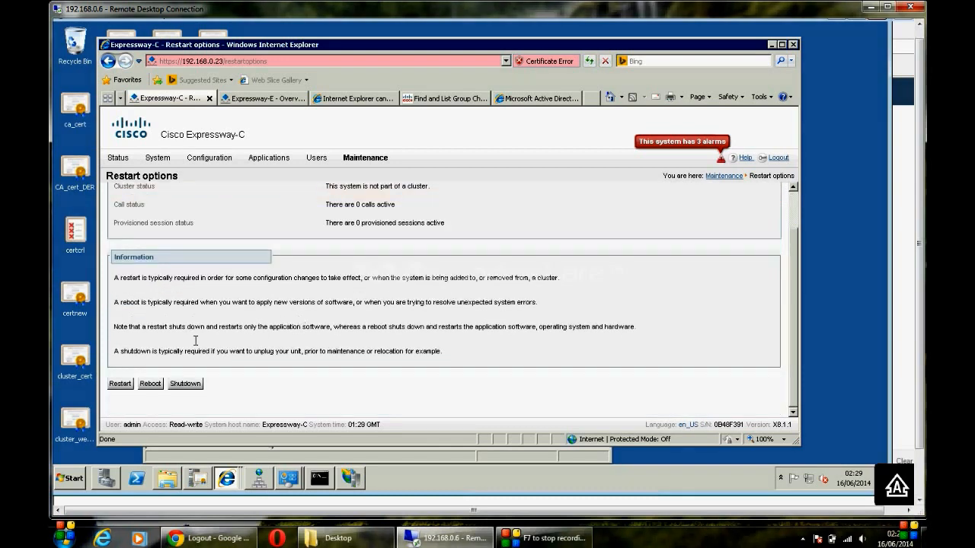
{"action": "left_click", "coordinate": [126, 384]}
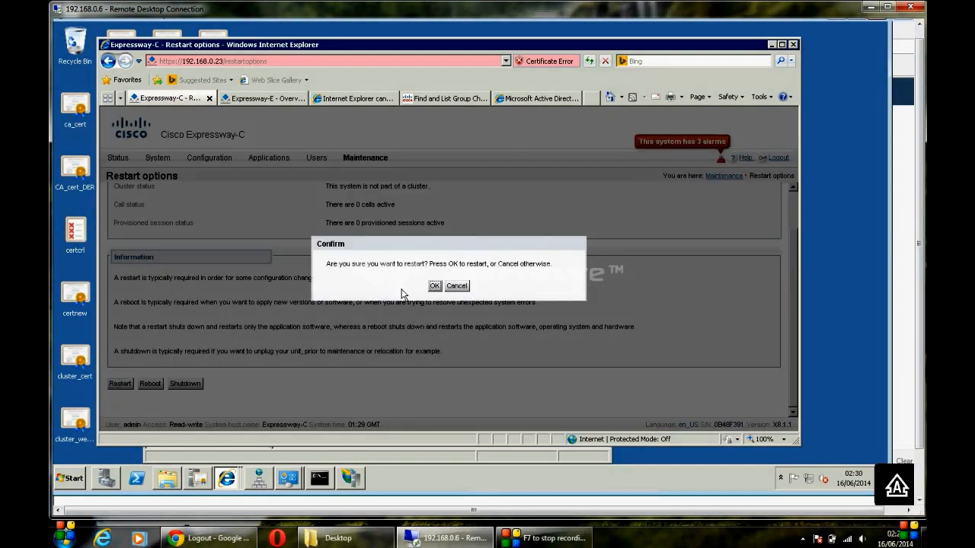
{"action": "left_click", "coordinate": [439, 290]}
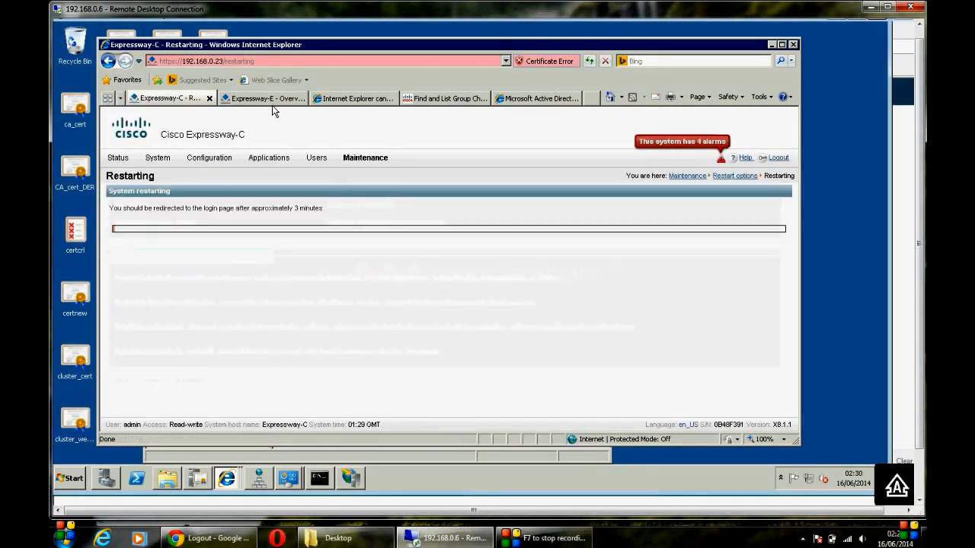
{"action": "left_click", "coordinate": [273, 102]}
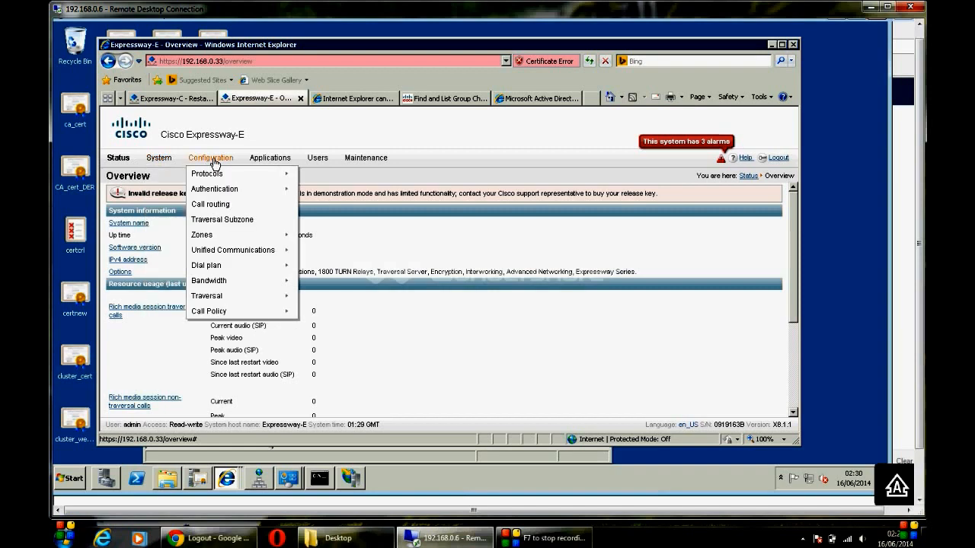
Step: Delete the Traversal Zone from Expressway-E's zones list, leaving only DefaultZone
{"action": "mouse_move", "coordinate": [241, 240]}
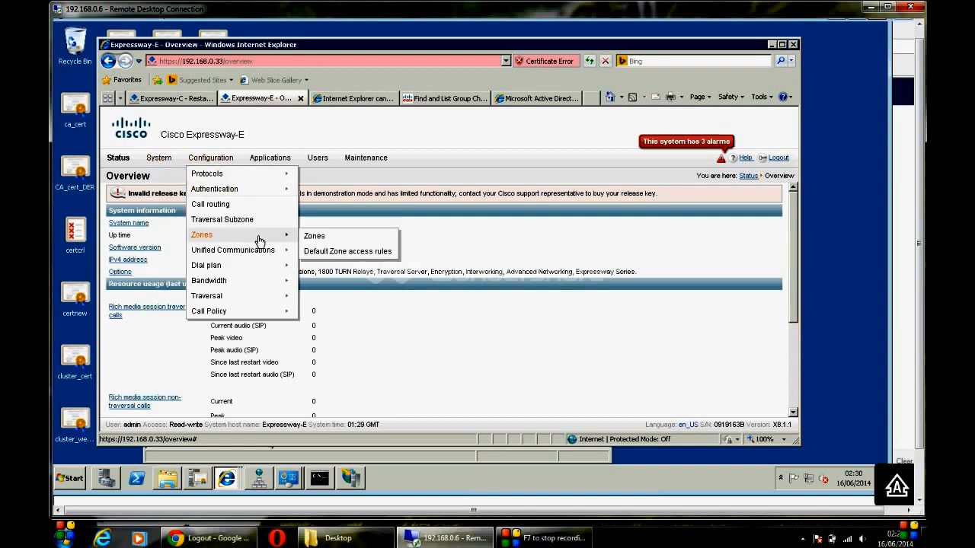
{"action": "left_click", "coordinate": [313, 238]}
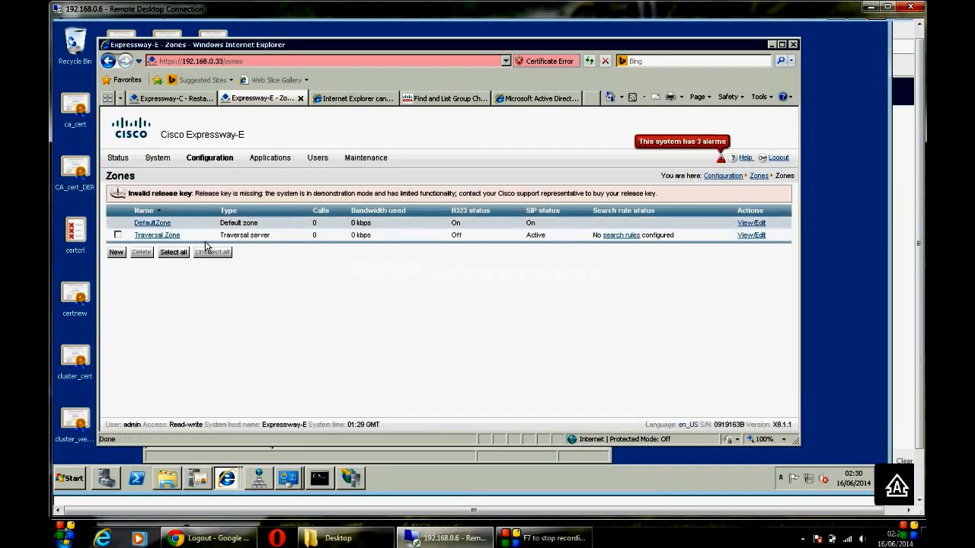
{"action": "left_click", "coordinate": [118, 235]}
{"action": "left_click", "coordinate": [141, 253]}
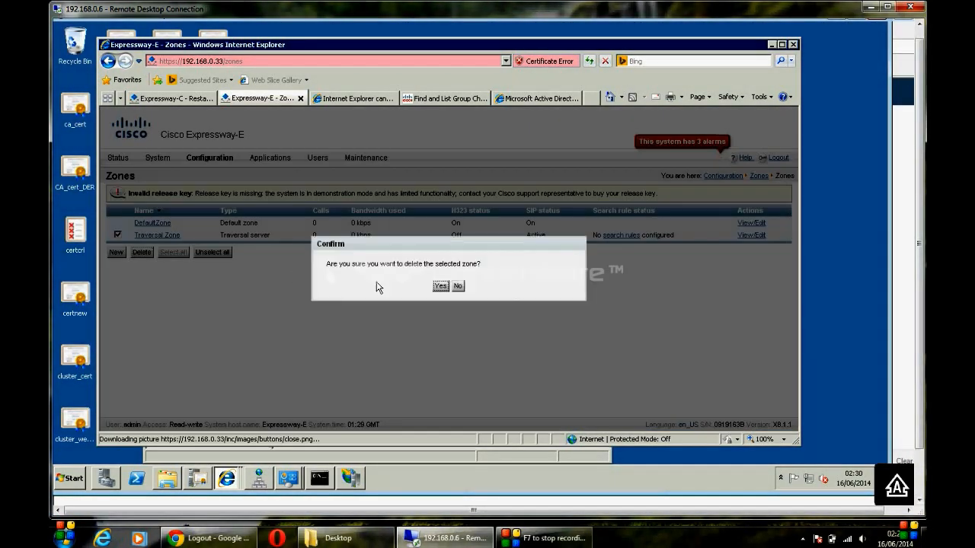
{"action": "left_click", "coordinate": [442, 286]}
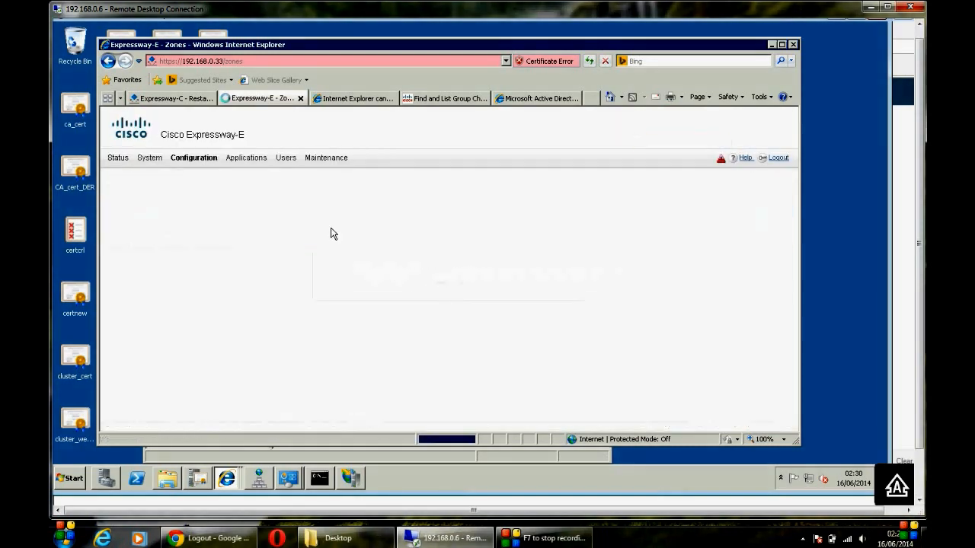
{"action": "left_click", "coordinate": [213, 163]}
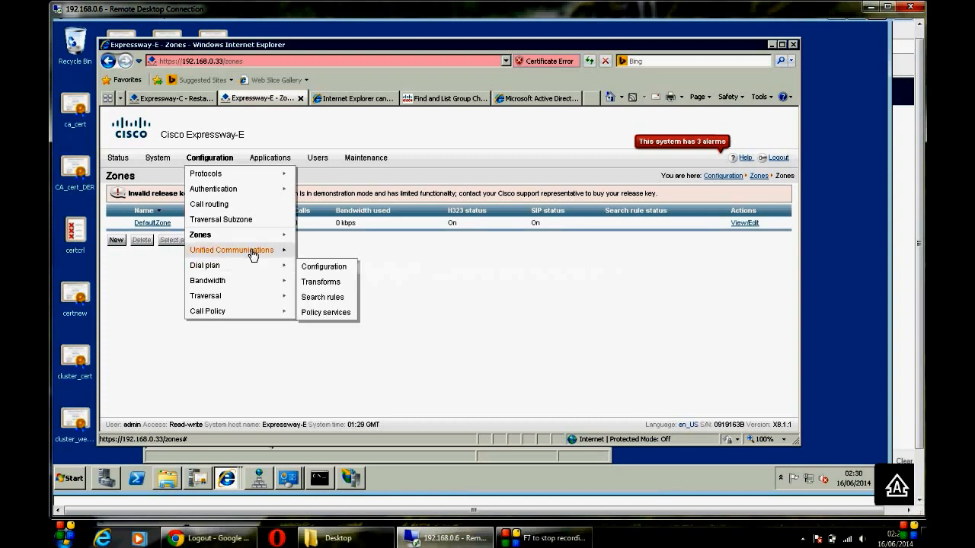
Step: Switch Expressway-E's Unified Communications mode to Mobile and remote access and save it
{"action": "left_click", "coordinate": [323, 252]}
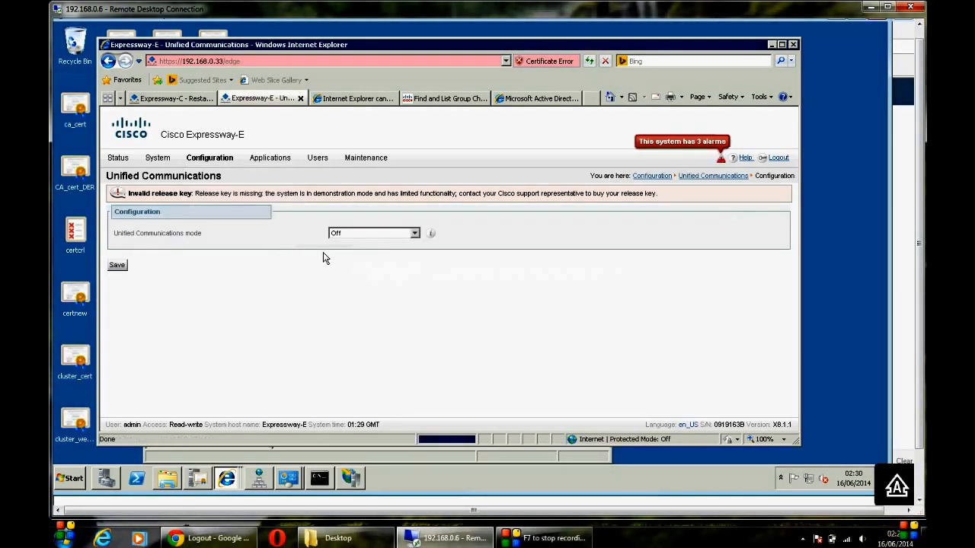
{"action": "left_click", "coordinate": [371, 235]}
{"action": "left_click", "coordinate": [361, 252]}
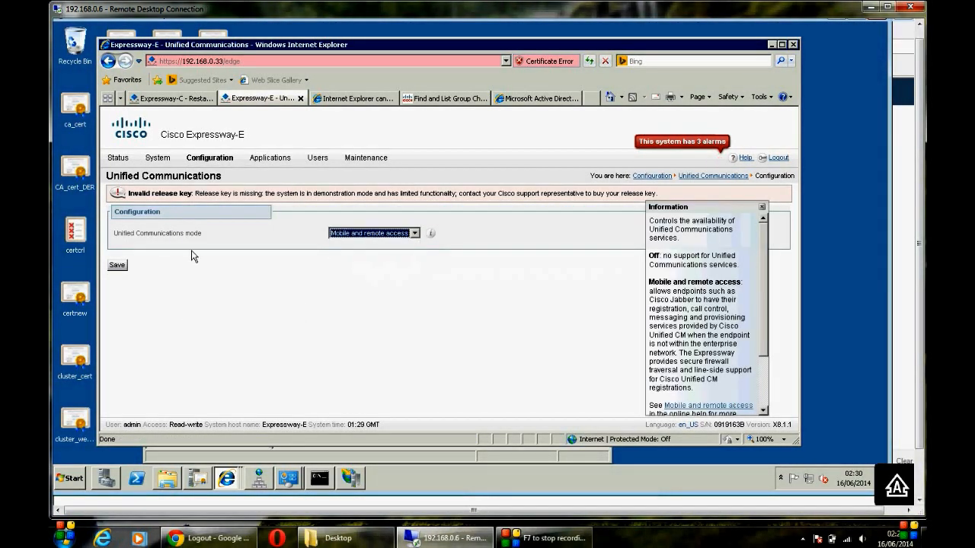
{"action": "left_click", "coordinate": [119, 265]}
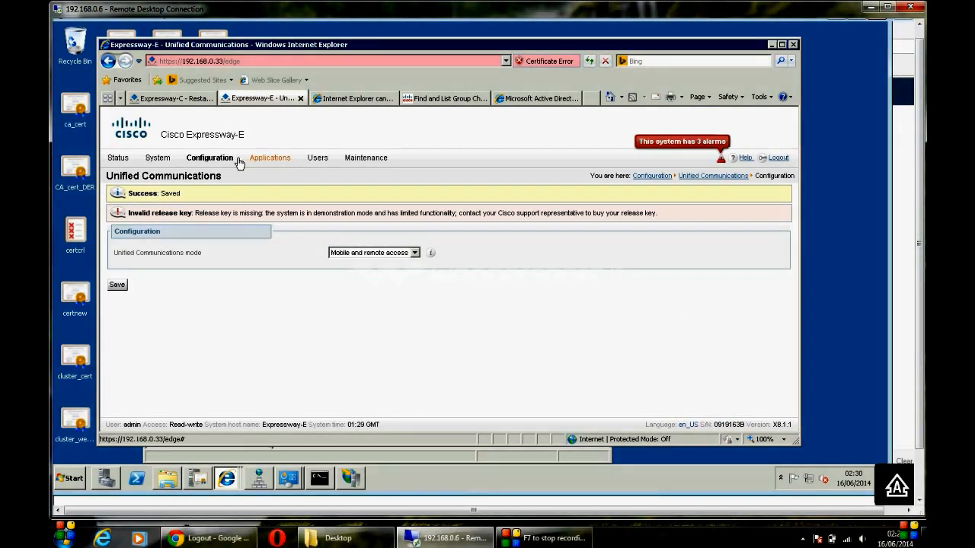
{"action": "mouse_move", "coordinate": [222, 165]}
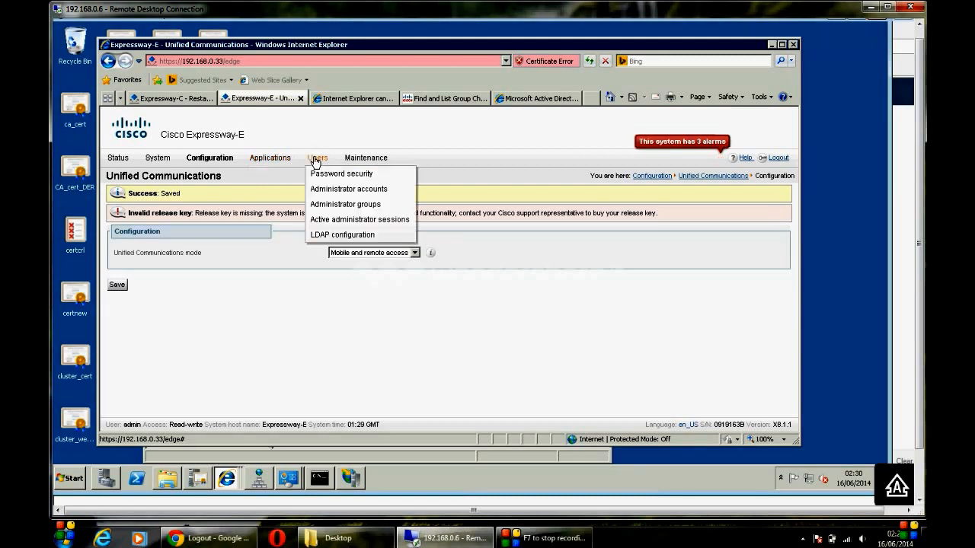
Step: Open Generate CSR from the Maintenance > Security certificates > Server certificate page
{"action": "mouse_move", "coordinate": [363, 160]}
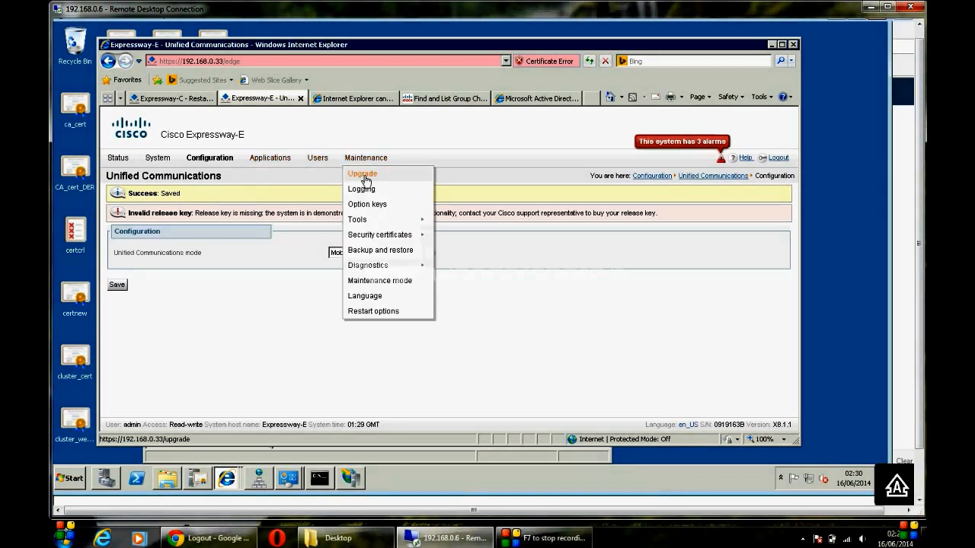
{"action": "mouse_move", "coordinate": [380, 236]}
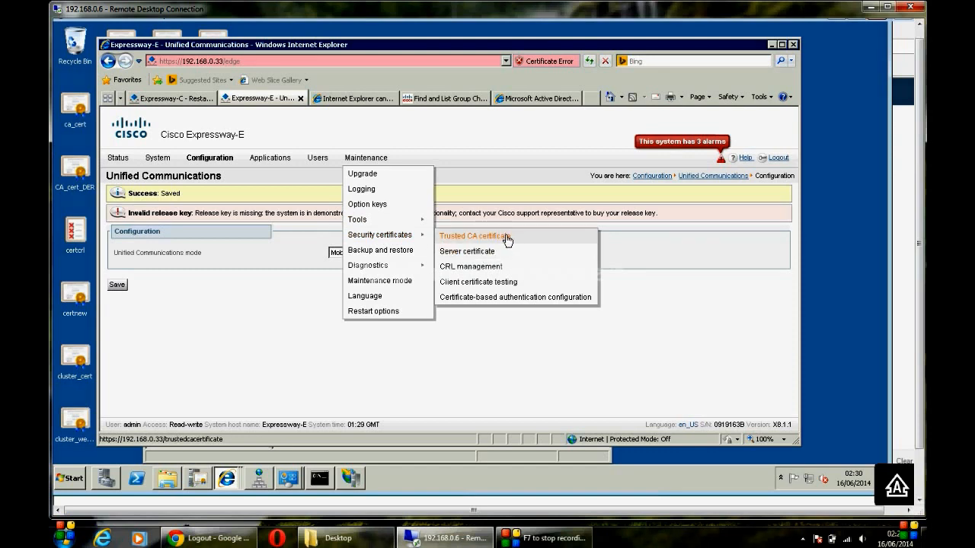
{"action": "left_click", "coordinate": [487, 252]}
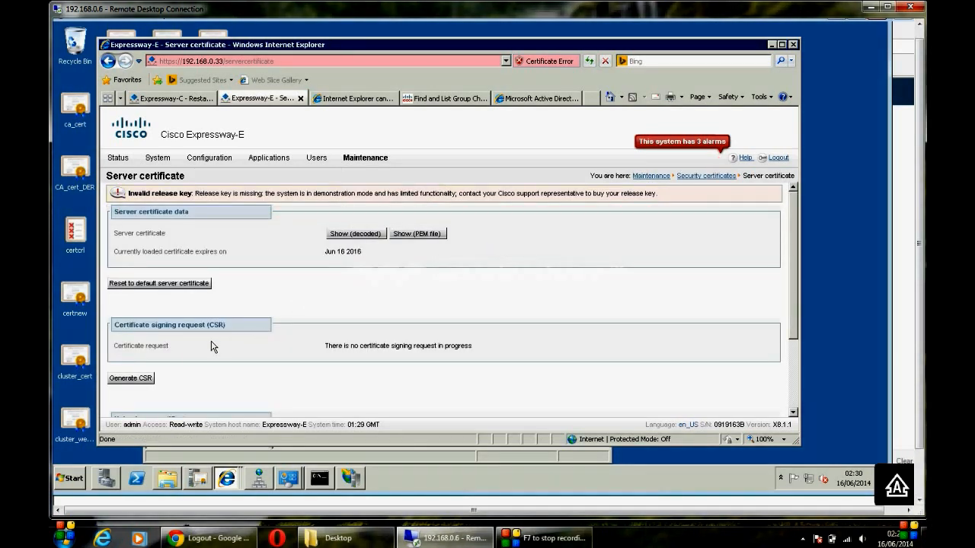
{"action": "left_click", "coordinate": [130, 378]}
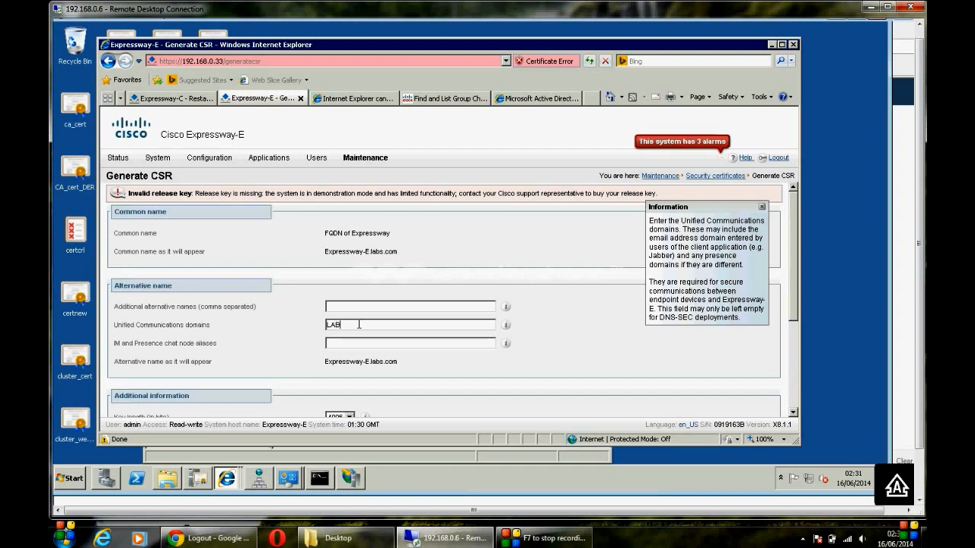
Step: Replace the CSR's Unified Communications domains entry with labs.com
{"action": "key", "text": "BackSpace"}
{"action": "key", "text": "BackSpace"}
{"action": "key", "text": "BackSpace"}
{"action": "key", "text": "BackSpace"}
{"action": "type", "text": "labs.com"}
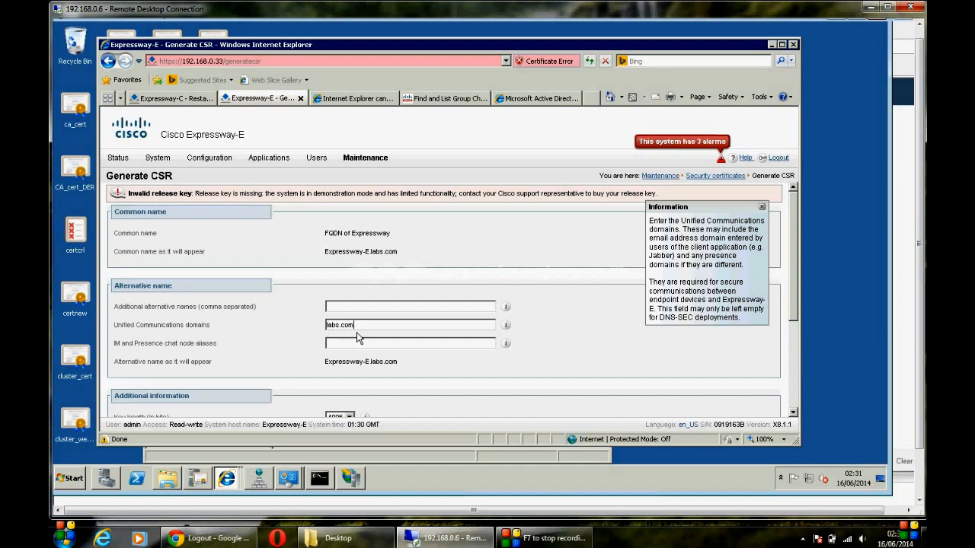
{"action": "left_click", "coordinate": [388, 348]}
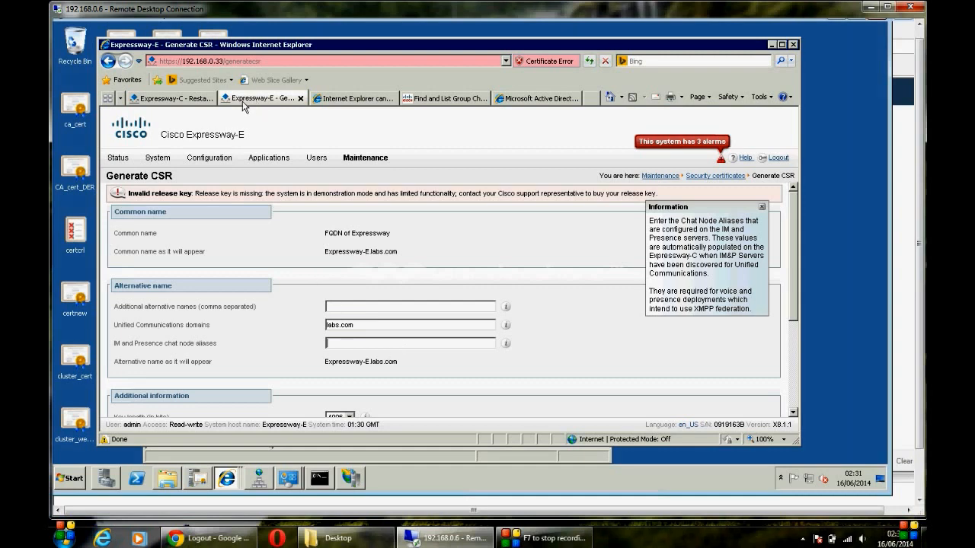
Step: Copy the primary group chat server alias from IM and Presence's Find and List Group Chat list
{"action": "left_click", "coordinate": [439, 105]}
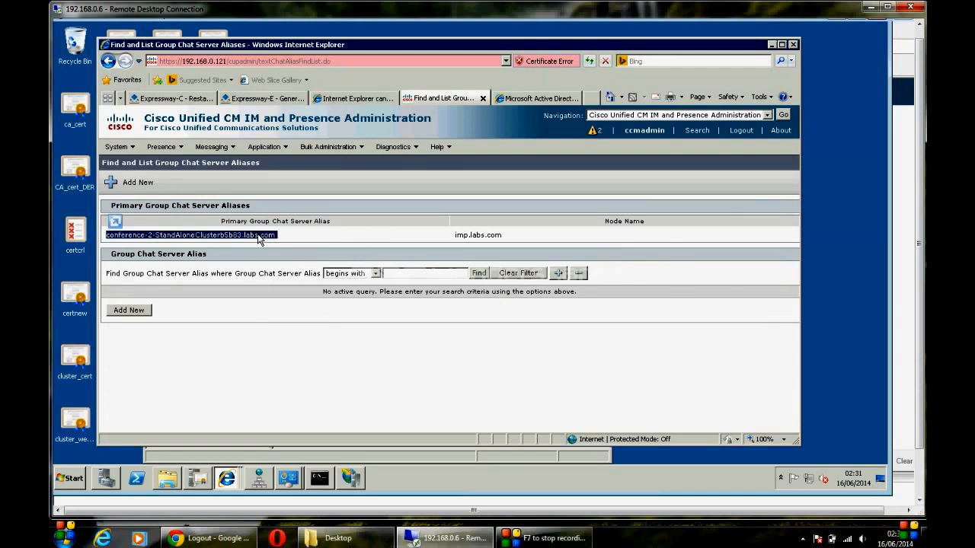
{"action": "right_click", "coordinate": [259, 240]}
{"action": "left_click", "coordinate": [281, 256]}
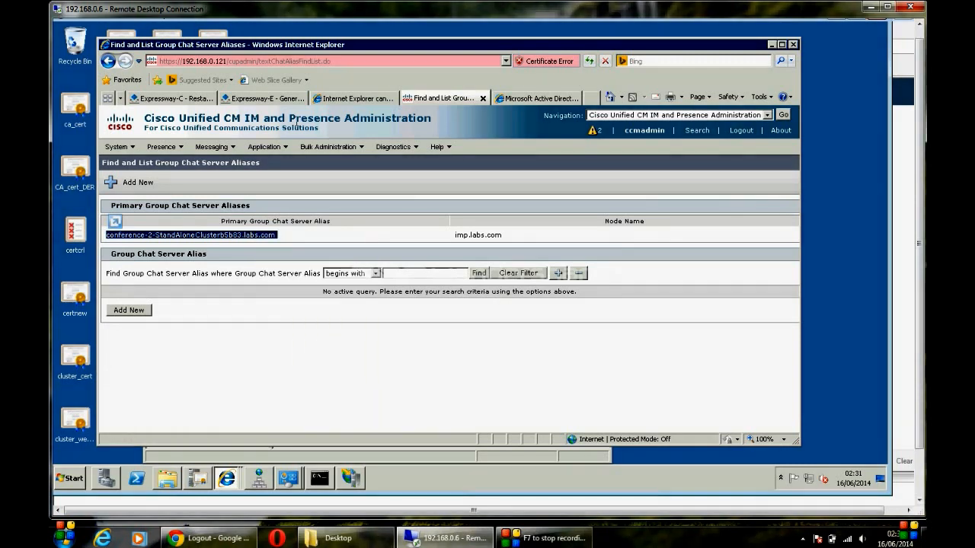
{"action": "left_click", "coordinate": [292, 100]}
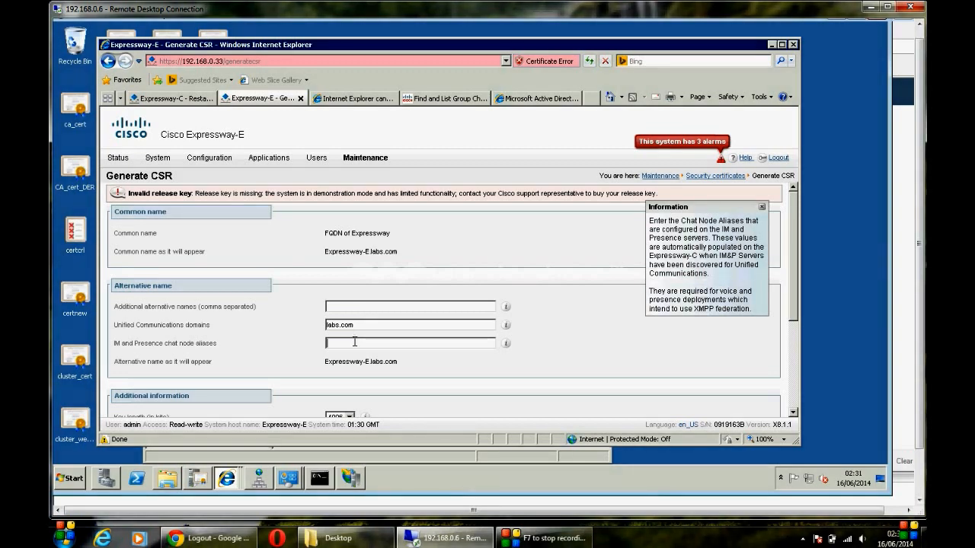
Step: Paste the copied group chat alias as the IM and Presence chat node alias and generate the CSR
{"action": "key", "text": "ctrl+v"}
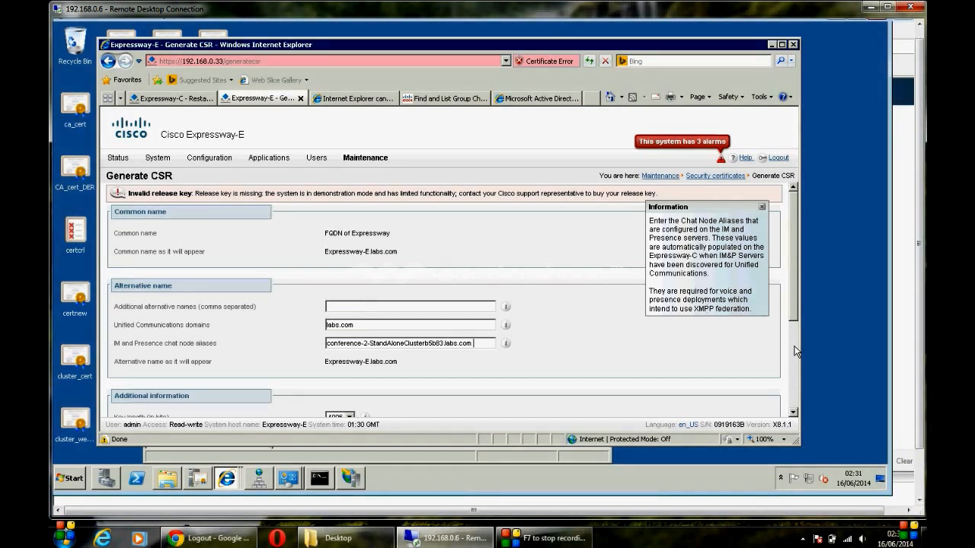
{"action": "scroll", "coordinate": [565, 285], "scroll_direction": "down", "scroll_amount": 2}
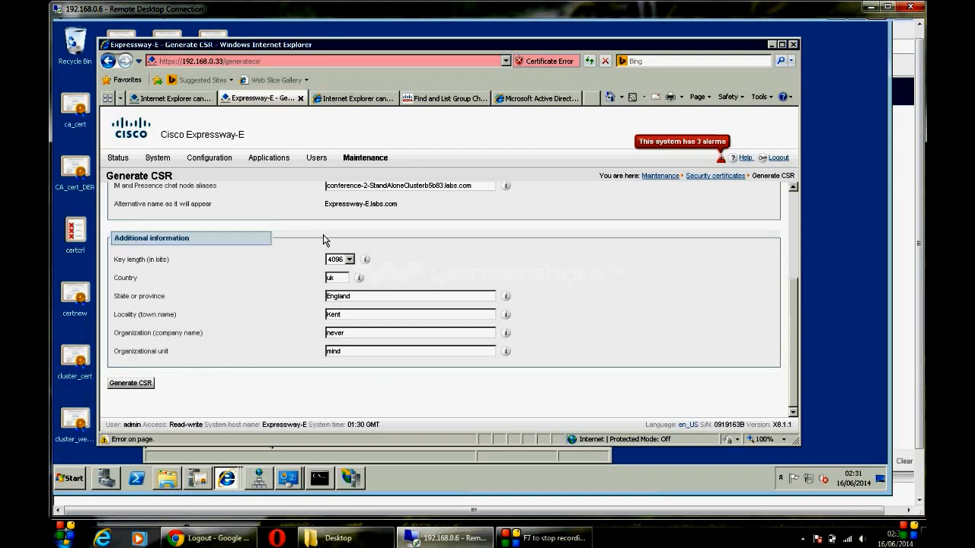
{"action": "left_click", "coordinate": [123, 387]}
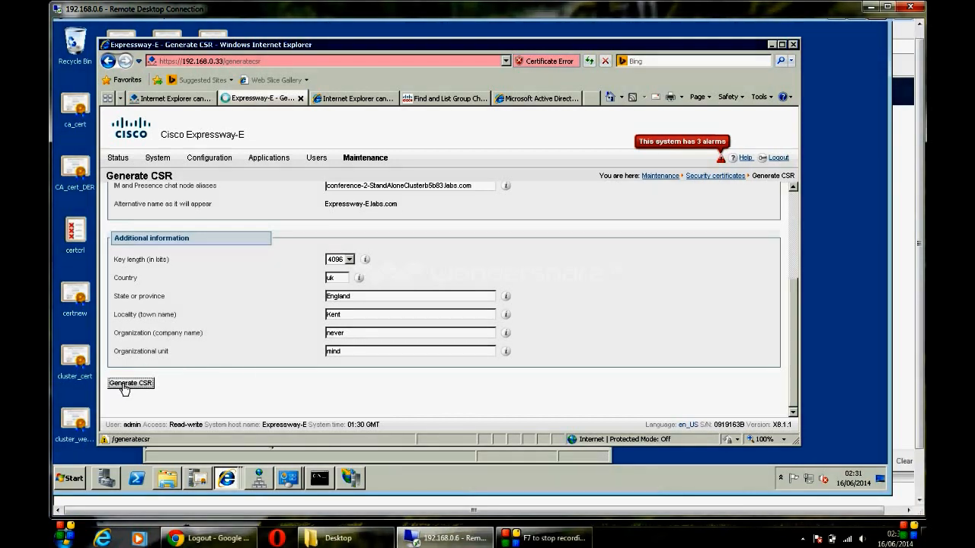
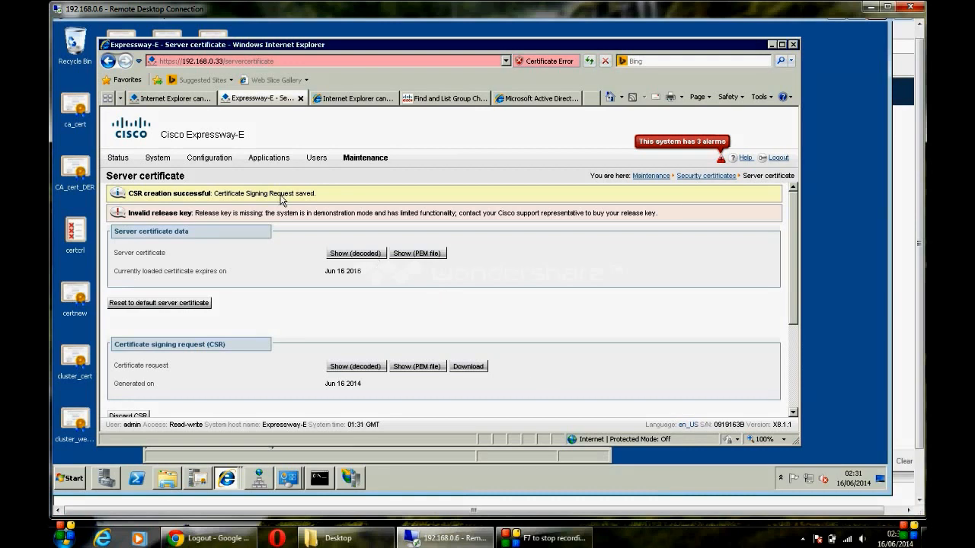
Step: Go to Configuration > Zones > Zones, which lists only DefaultZone, and start a new zone
{"action": "mouse_move", "coordinate": [216, 161]}
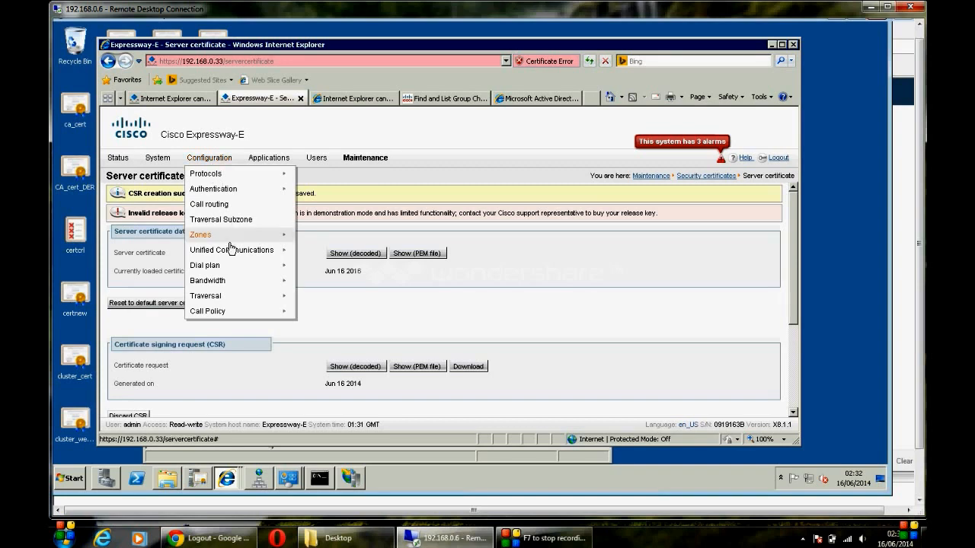
{"action": "mouse_move", "coordinate": [228, 240]}
{"action": "left_click", "coordinate": [308, 239]}
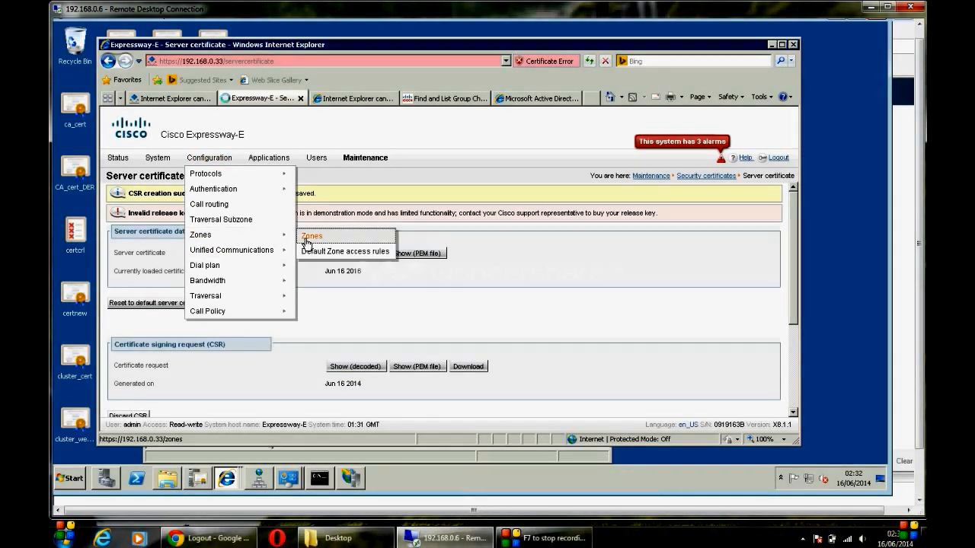
{"action": "left_click", "coordinate": [117, 240]}
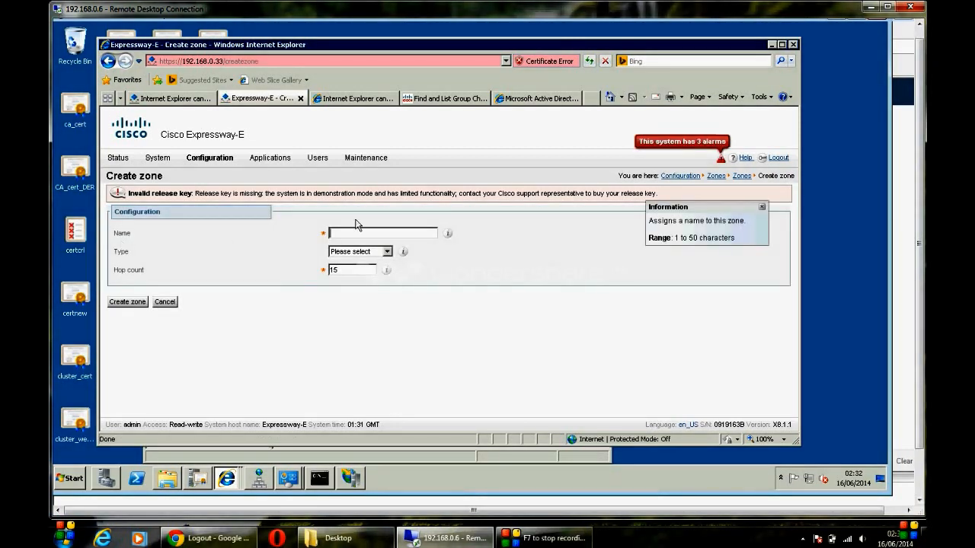
Step: Make the new zone a Traversal server named Traversal Zone with its connection username
{"action": "left_click", "coordinate": [386, 252]}
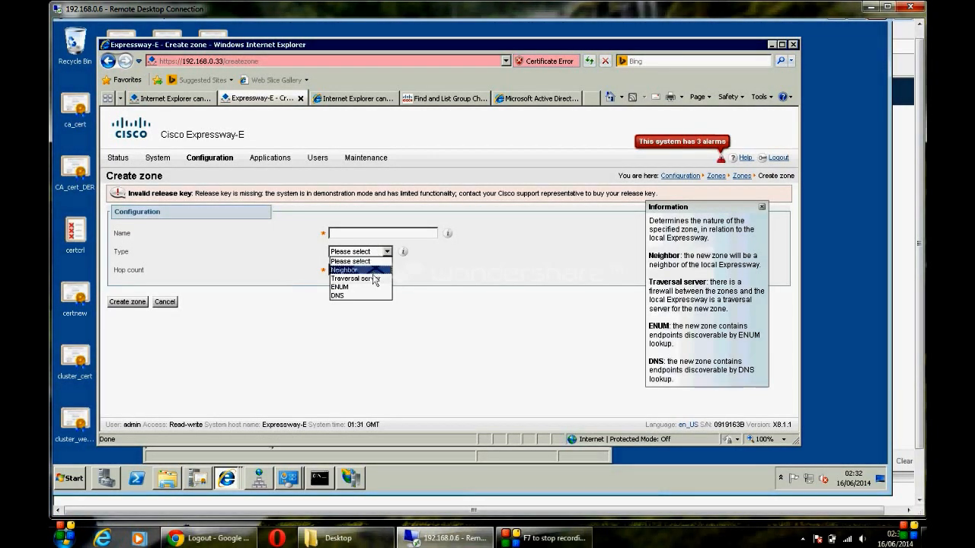
{"action": "left_click", "coordinate": [374, 279]}
{"action": "left_click", "coordinate": [369, 234]}
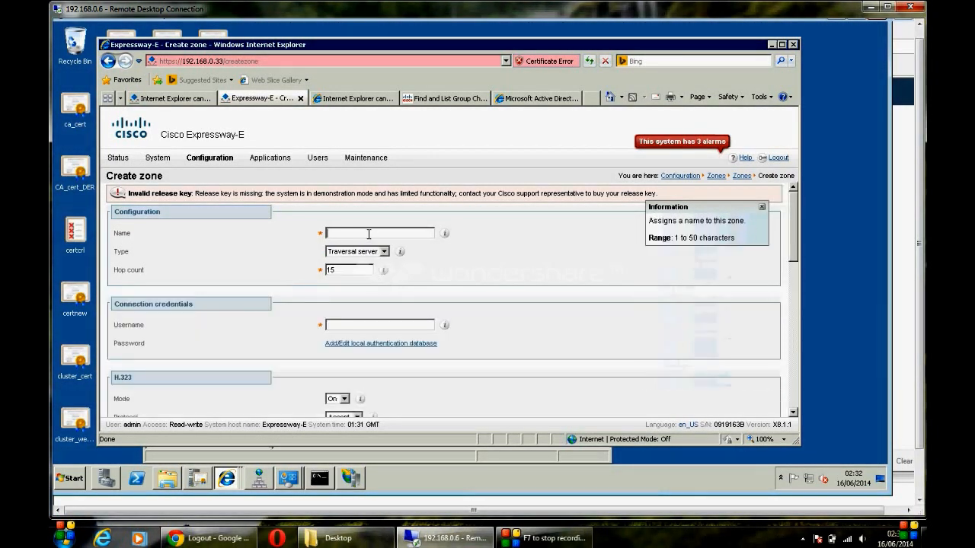
{"action": "type", "text": "TR"}
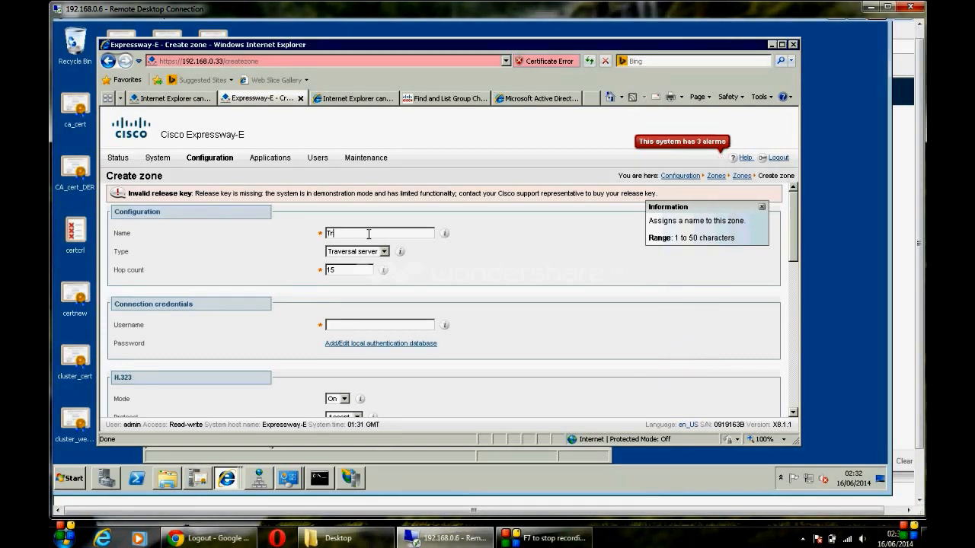
{"action": "type", "text": "aversal Zone"}
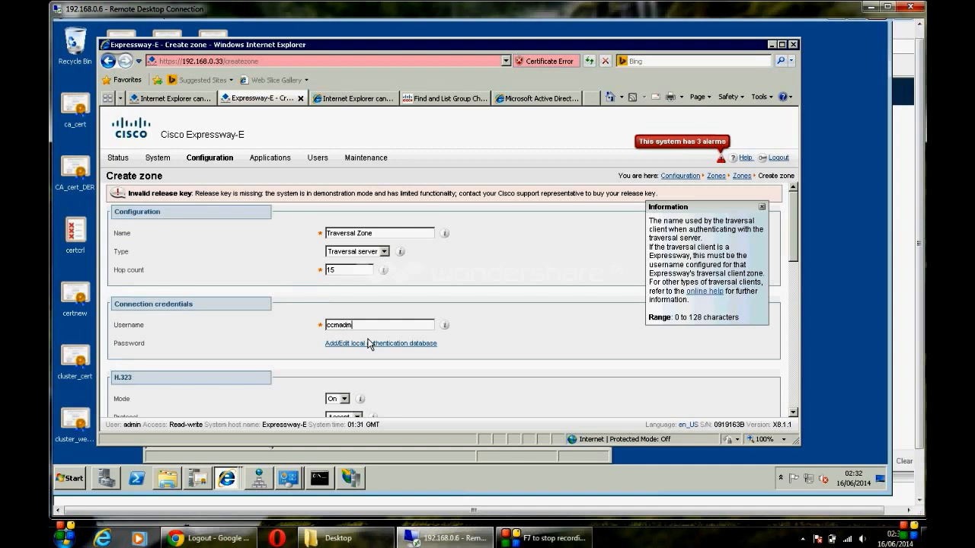
{"action": "left_click", "coordinate": [368, 343]}
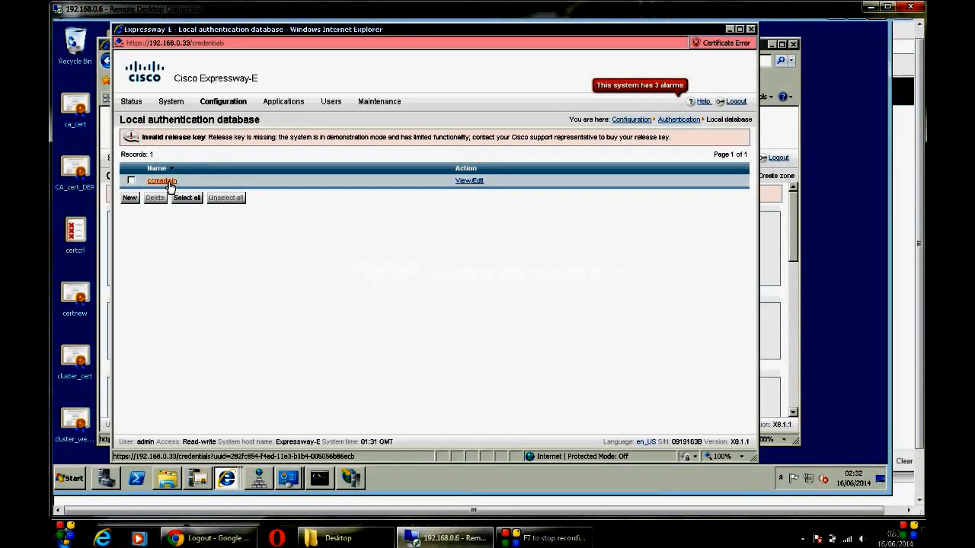
Step: Retype the stored credential's password in the local authentication database and save it
{"action": "left_click", "coordinate": [165, 185]}
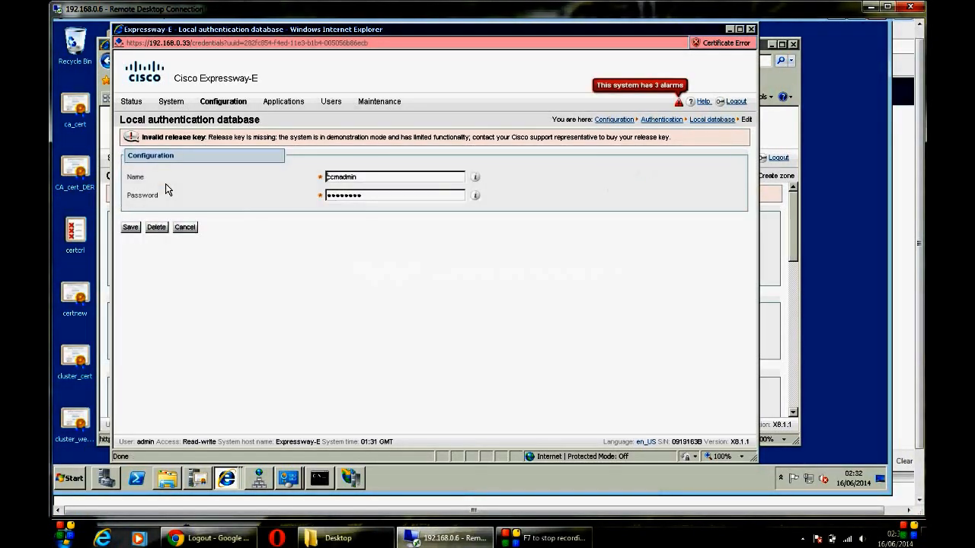
{"action": "left_click_drag", "start_coordinate": [375, 193], "coordinate": [150, 170]}
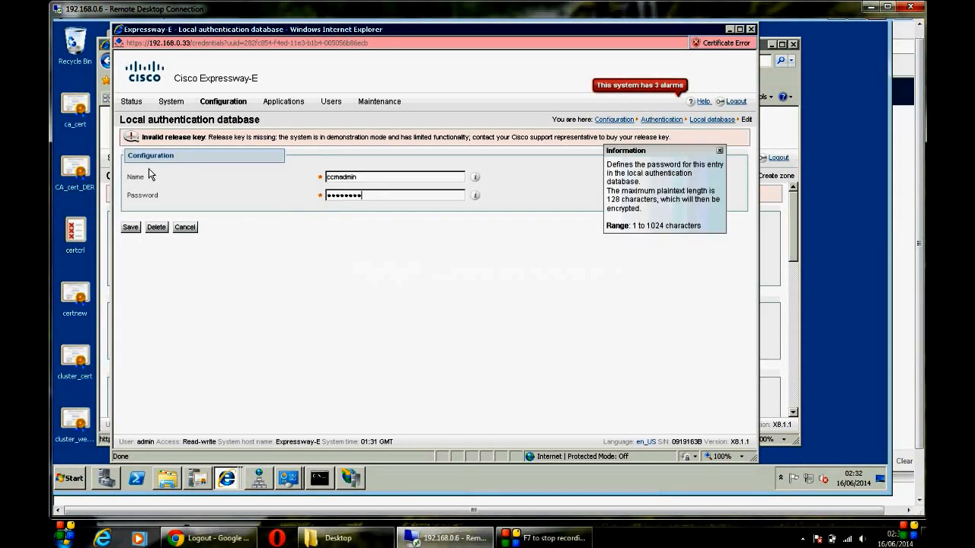
{"action": "type", "text": "•••••••••••••"}
{"action": "left_click", "coordinate": [131, 227]}
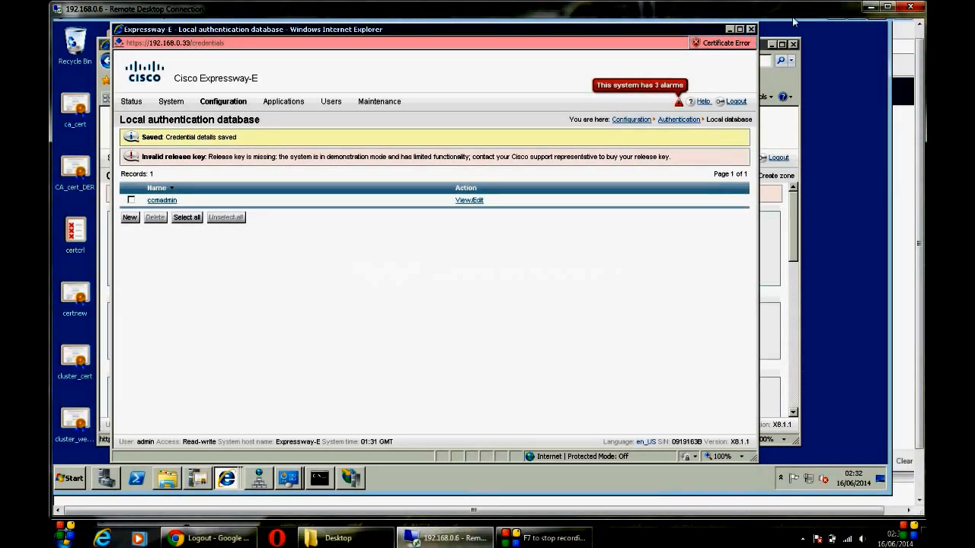
Step: Back on the zone form, set H.323 mode Off and Unified Communications services Yes
{"action": "left_click", "coordinate": [751, 30]}
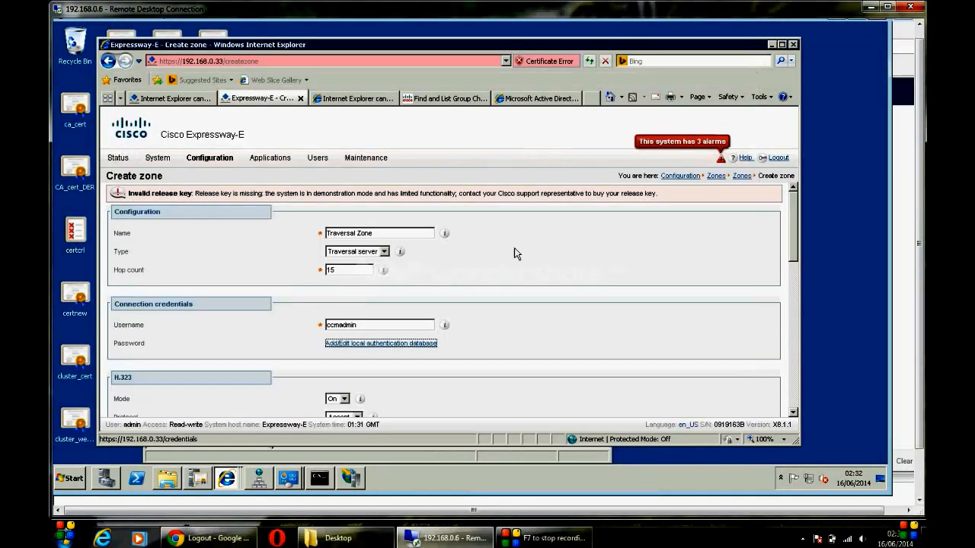
{"action": "scroll", "coordinate": [491, 352], "scroll_direction": "down", "scroll_amount": 5}
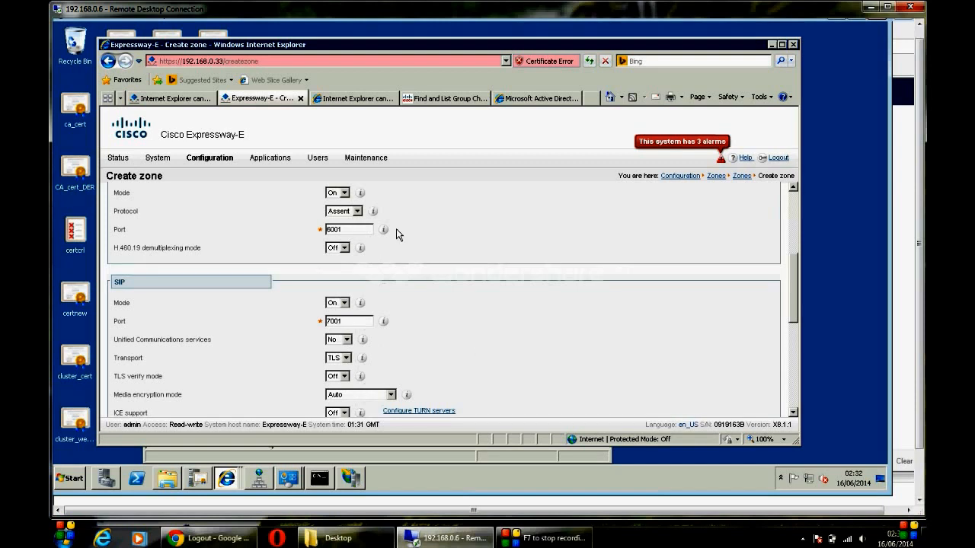
{"action": "left_click", "coordinate": [342, 193]}
{"action": "left_click", "coordinate": [341, 211]}
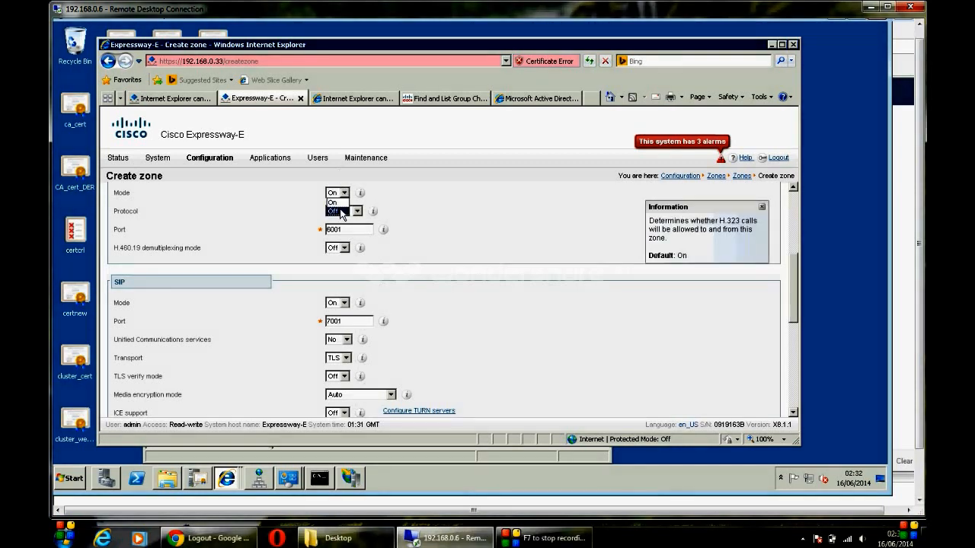
{"action": "left_click", "coordinate": [419, 318]}
{"action": "scroll", "coordinate": [419, 318], "scroll_direction": "down", "scroll_amount": 2}
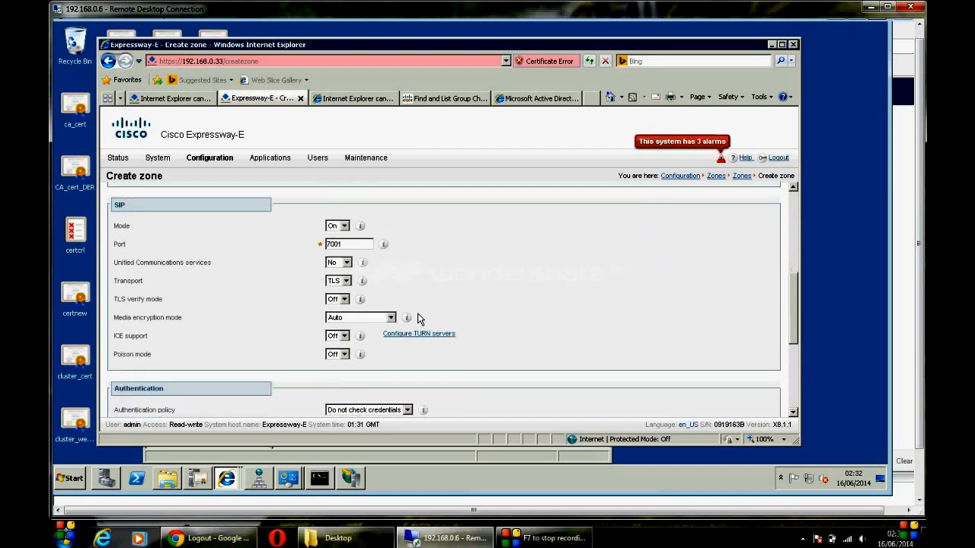
{"action": "left_click", "coordinate": [347, 263]}
{"action": "left_click", "coordinate": [346, 283]}
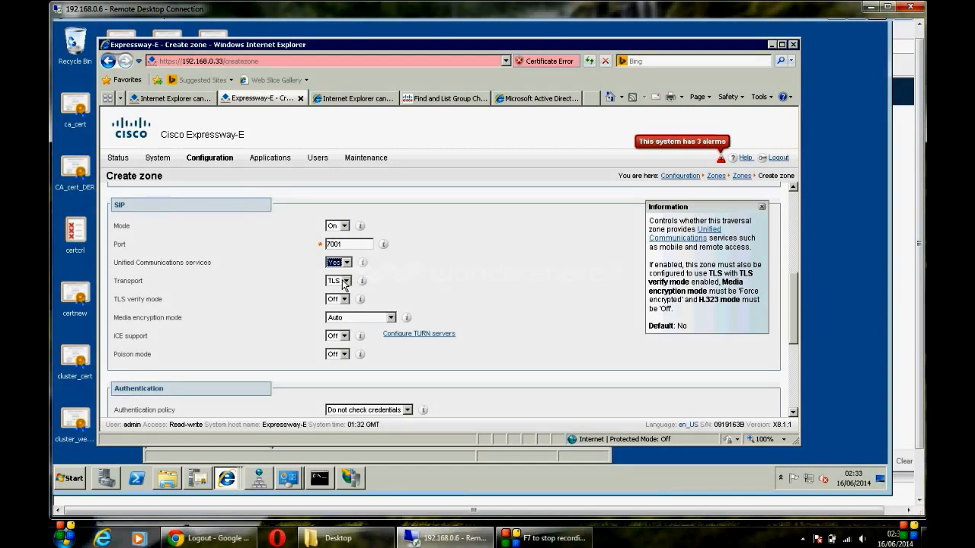
Step: Keep TLS transport, turn TLS verify mode On, and enter subject name Expressway-C.labs.com
{"action": "left_click", "coordinate": [346, 282]}
{"action": "left_click", "coordinate": [345, 283]}
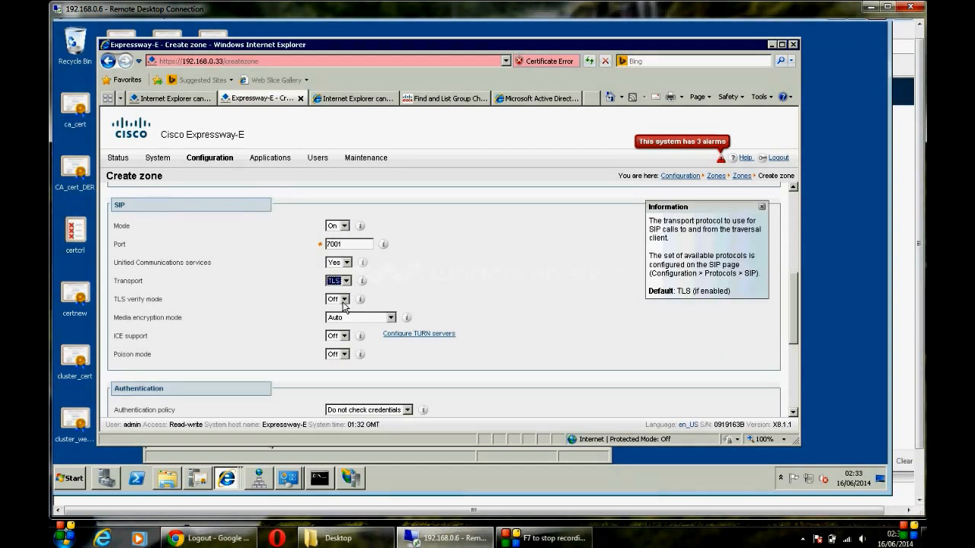
{"action": "left_click", "coordinate": [343, 303]}
{"action": "left_click", "coordinate": [344, 312]}
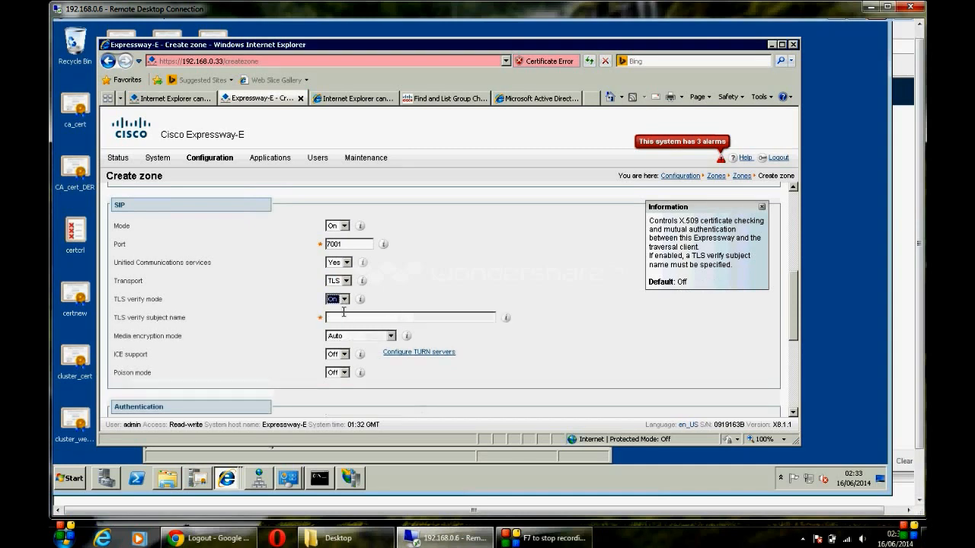
{"action": "left_click", "coordinate": [339, 315]}
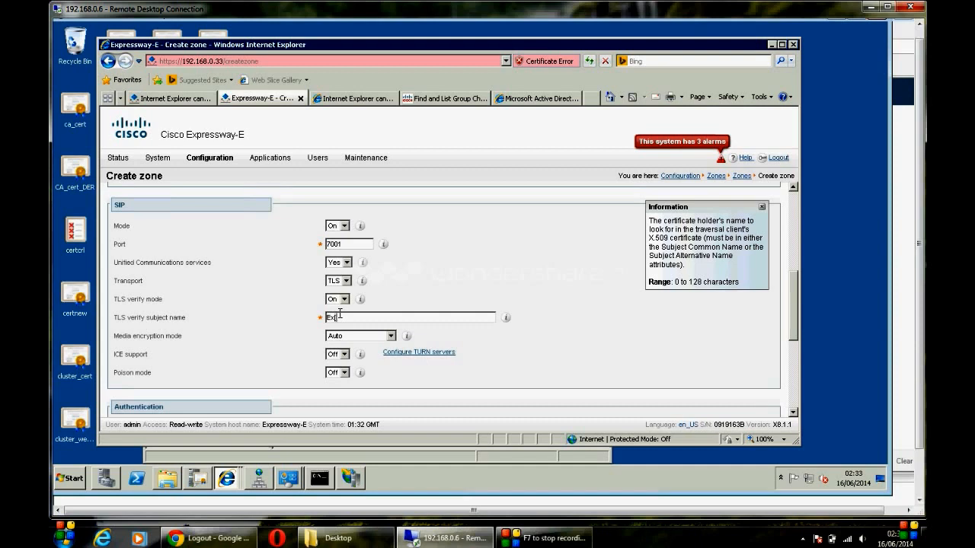
{"action": "type", "text": "sswau-C.labs.com"}
{"action": "left_click", "coordinate": [365, 317]}
{"action": "key", "text": "BackSpace"}
{"action": "type", "text": "p"}
{"action": "left_click", "coordinate": [367, 317]}
{"action": "key", "text": "BackSpace"}
{"action": "type", "text": "y"}
Step: Submit the traversal zone form with Create zone
{"action": "scroll", "coordinate": [804, 339], "scroll_direction": "down", "scroll_amount": 3}
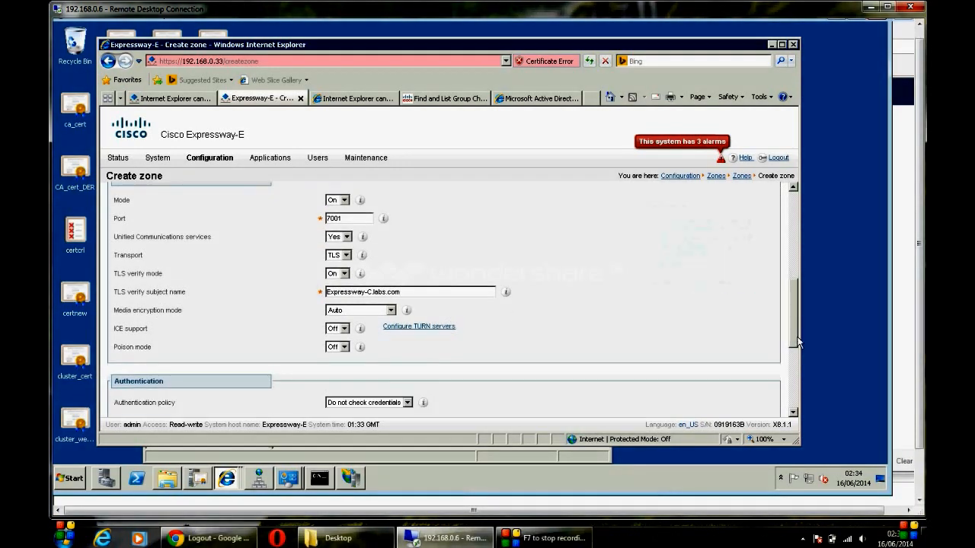
{"action": "scroll", "coordinate": [801, 353], "scroll_direction": "down", "scroll_amount": 3}
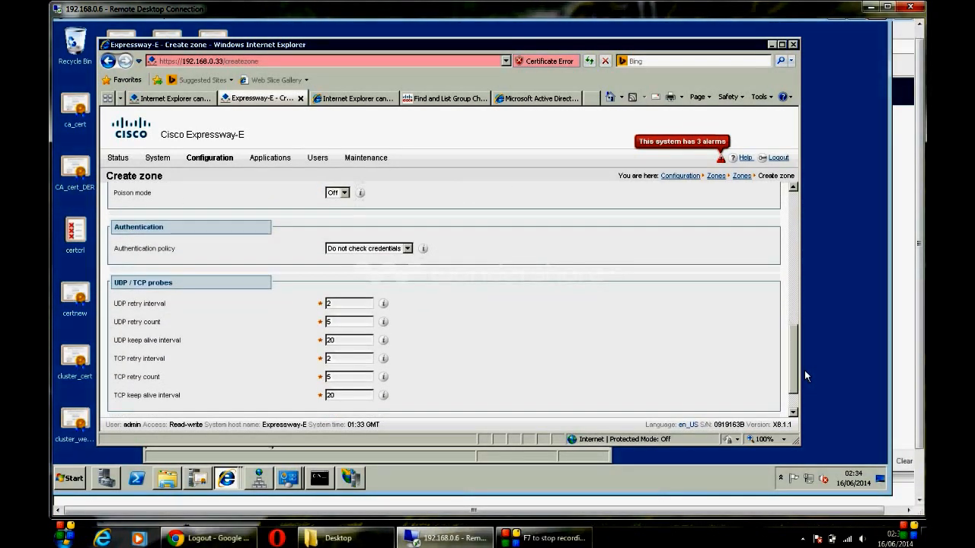
{"action": "scroll", "coordinate": [804, 371], "scroll_direction": "down", "scroll_amount": 1}
{"action": "scroll", "coordinate": [800, 331], "scroll_direction": "up", "scroll_amount": 8}
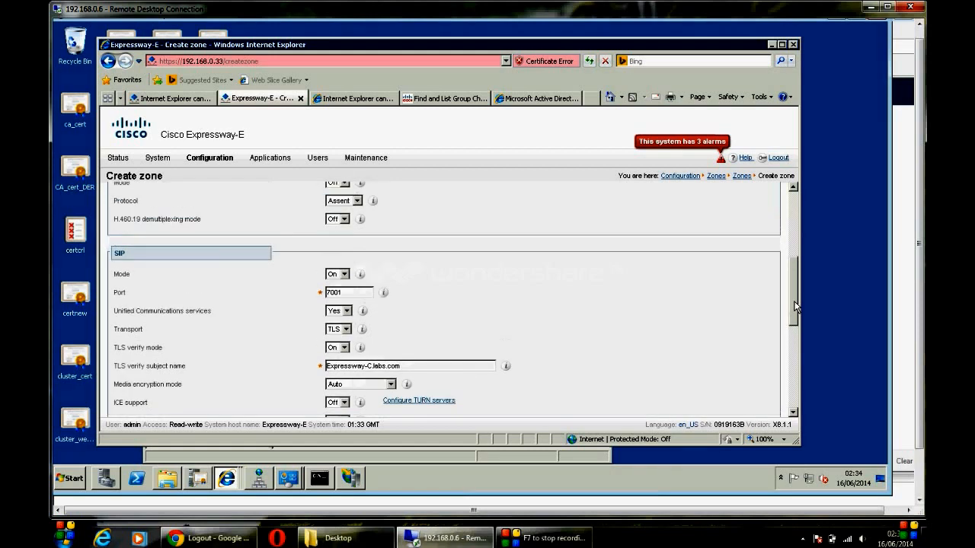
{"action": "scroll", "coordinate": [800, 390], "scroll_direction": "down", "scroll_amount": 6}
{"action": "scroll", "coordinate": [800, 390], "scroll_direction": "down", "scroll_amount": 2}
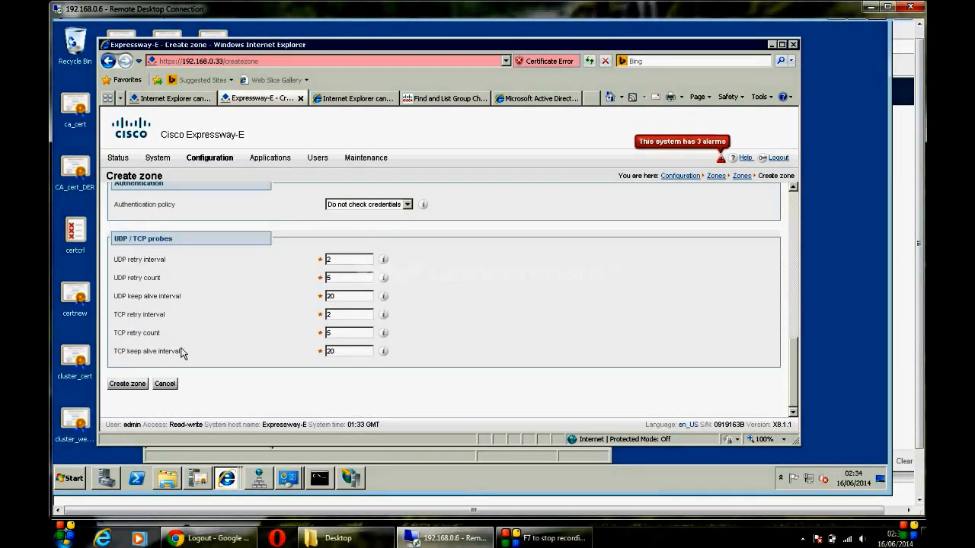
{"action": "left_click", "coordinate": [127, 384]}
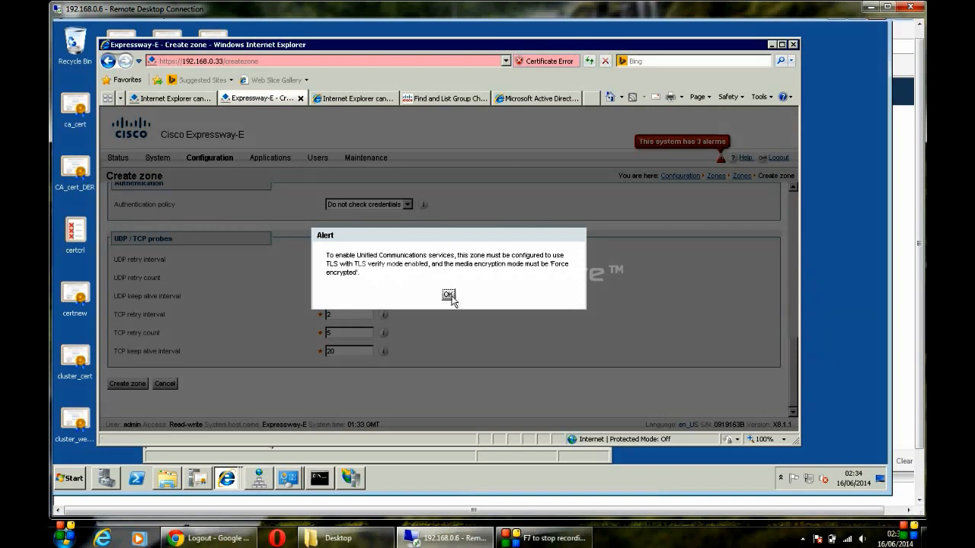
Step: After the alert, set media encryption mode to Force encrypted and create Traversal Zone
{"action": "left_click", "coordinate": [449, 294]}
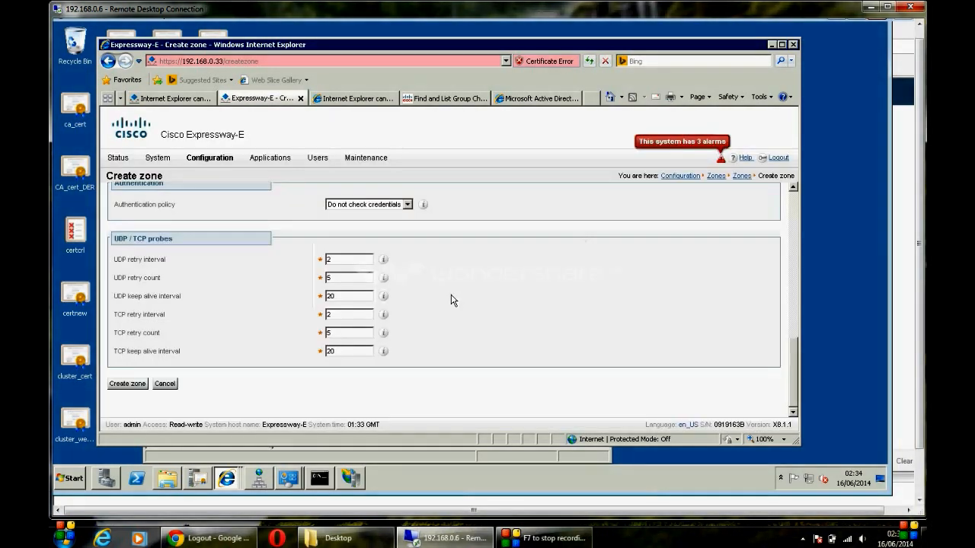
{"action": "left_click_drag", "start_coordinate": [795, 354], "coordinate": [783, 280]}
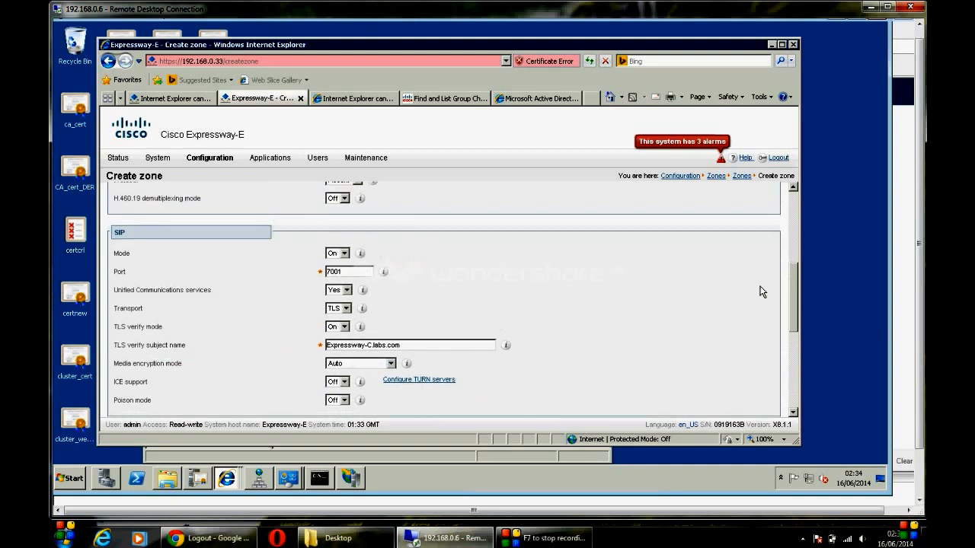
{"action": "left_click", "coordinate": [345, 308]}
{"action": "left_click", "coordinate": [345, 308]}
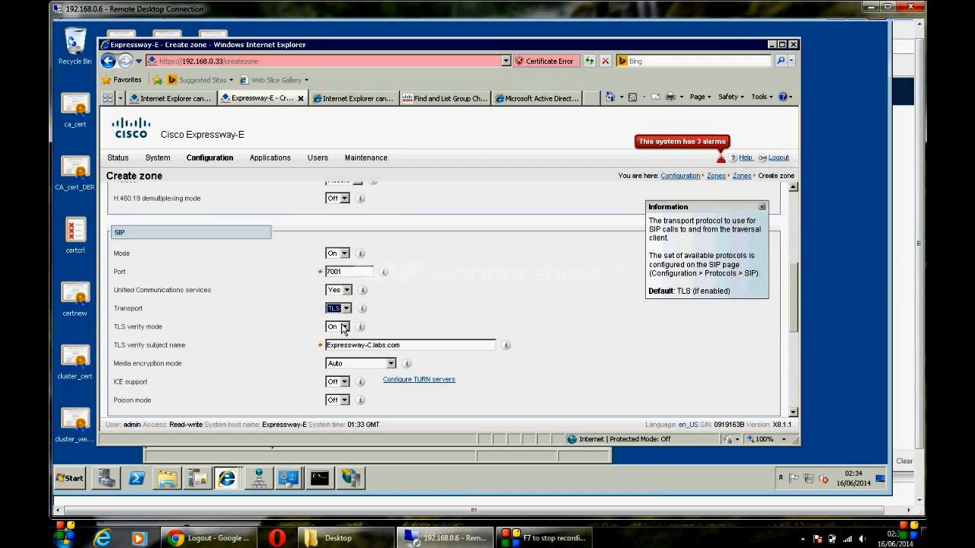
{"action": "left_click", "coordinate": [345, 327]}
{"action": "left_click", "coordinate": [343, 336]}
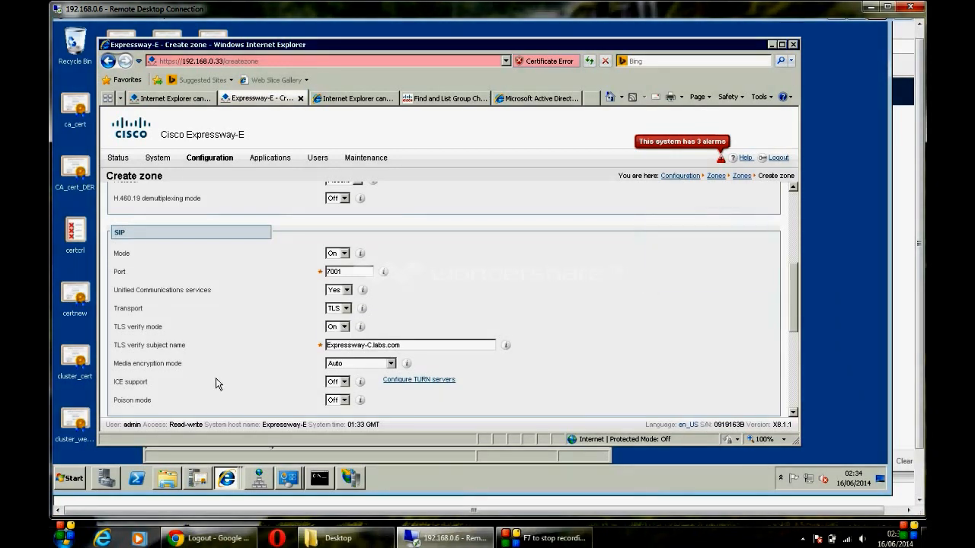
{"action": "left_click", "coordinate": [370, 364]}
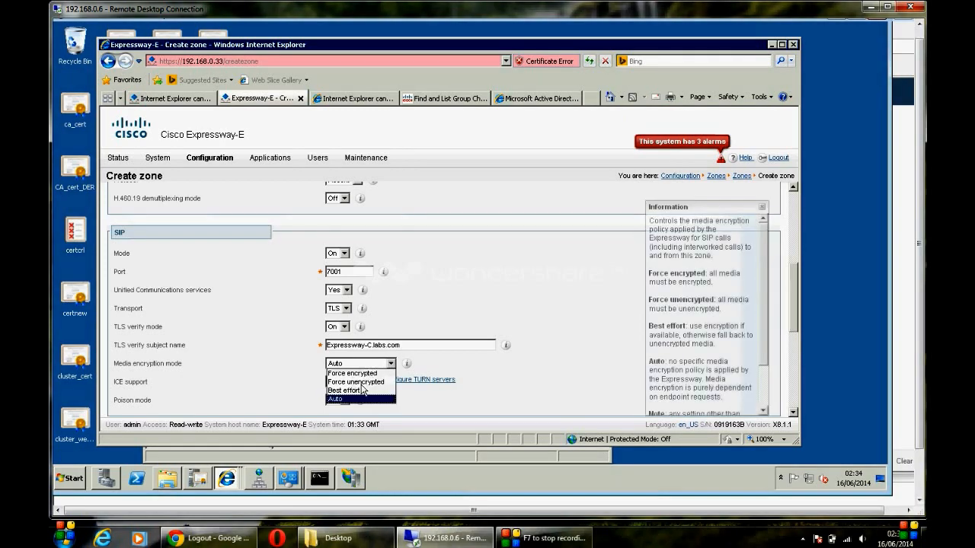
{"action": "left_click", "coordinate": [361, 373]}
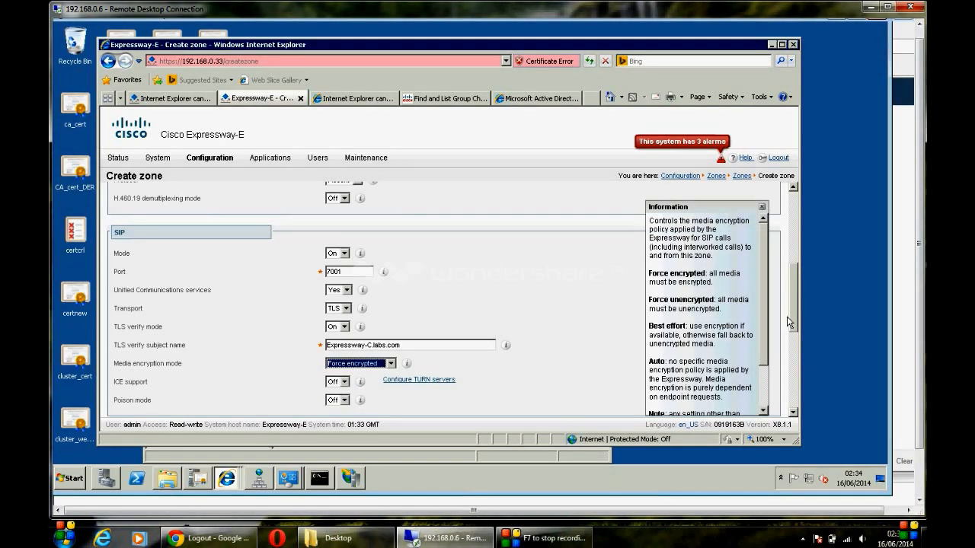
{"action": "left_click_drag", "start_coordinate": [793, 313], "coordinate": [795, 375]}
{"action": "left_click", "coordinate": [796, 376]}
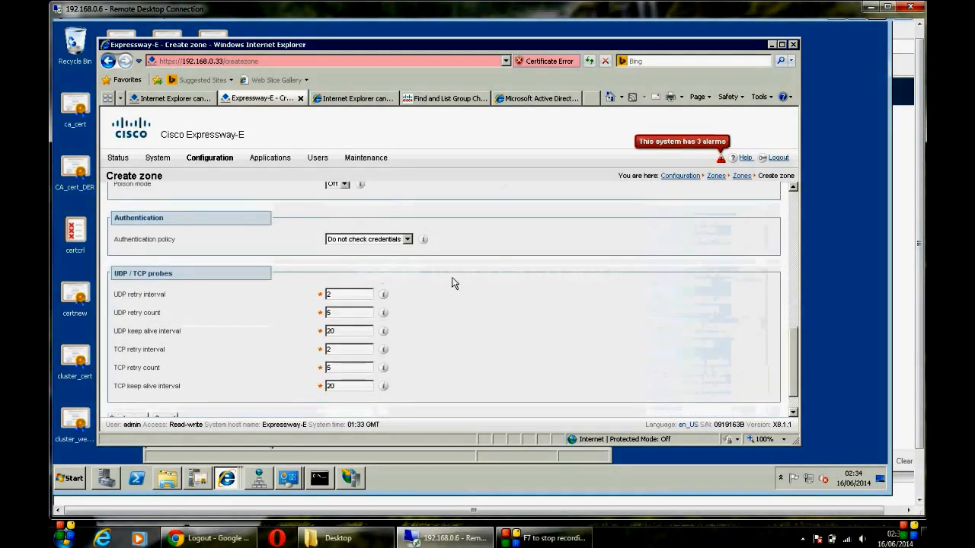
{"action": "left_click", "coordinate": [141, 416]}
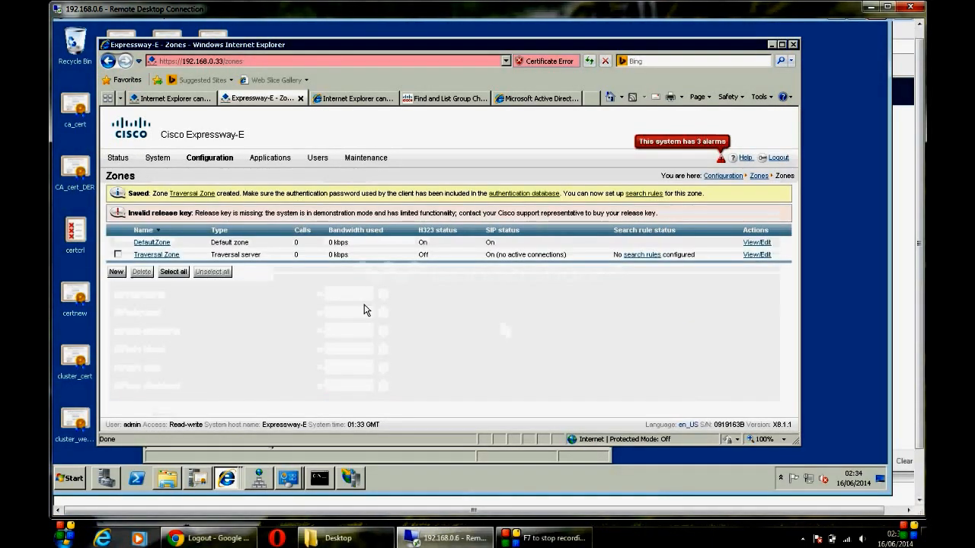
Step: Check Traversal Zone's SIP port is 7001, then move to the Expressway-C browser tab
{"action": "left_click", "coordinate": [145, 256]}
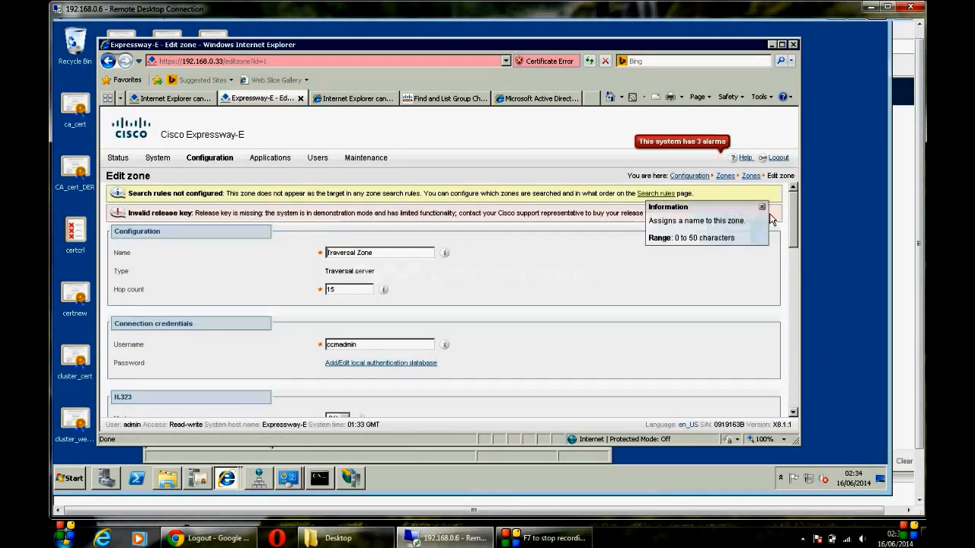
{"action": "scroll", "coordinate": [799, 266], "scroll_direction": "down", "scroll_amount": 5}
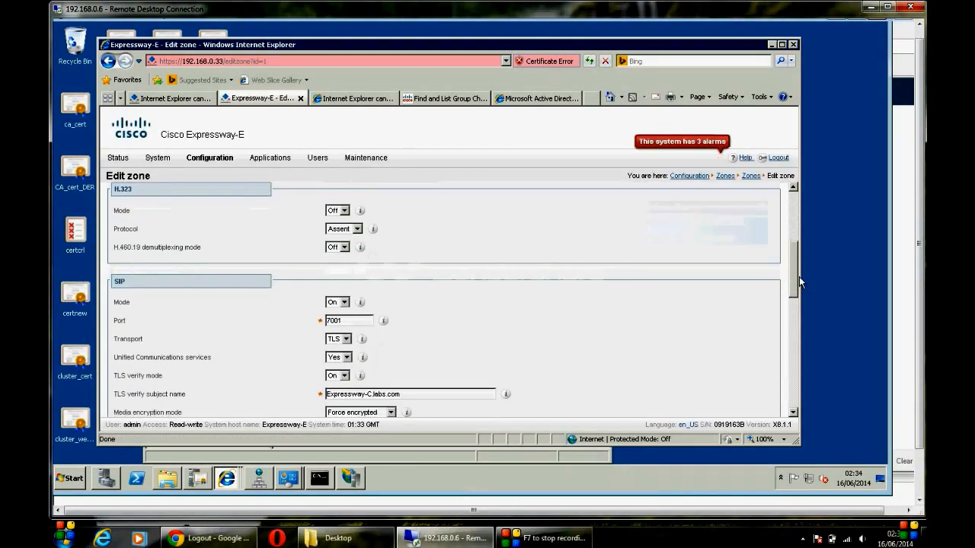
{"action": "double_click", "coordinate": [355, 319]}
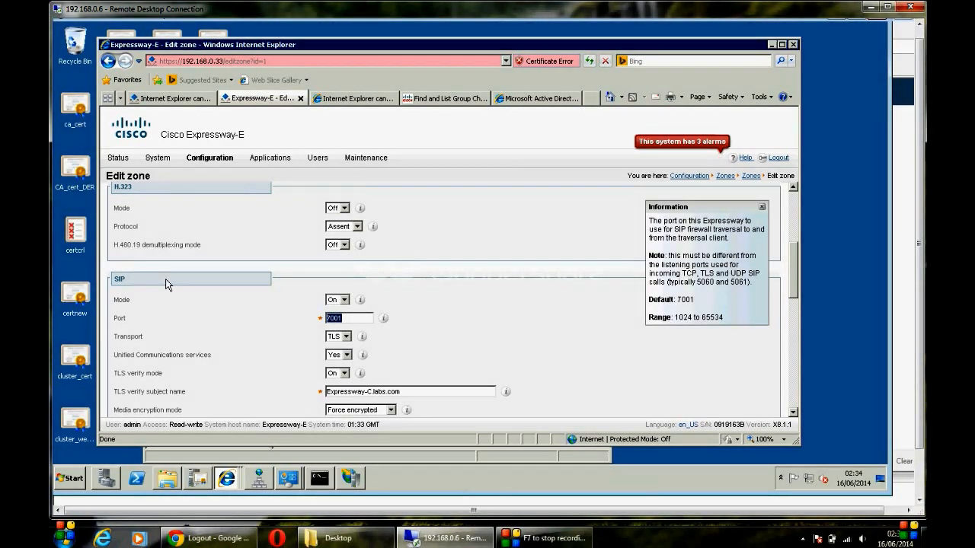
{"action": "left_click", "coordinate": [177, 98]}
{"action": "left_click", "coordinate": [250, 61]}
{"action": "key", "text": "Return"}
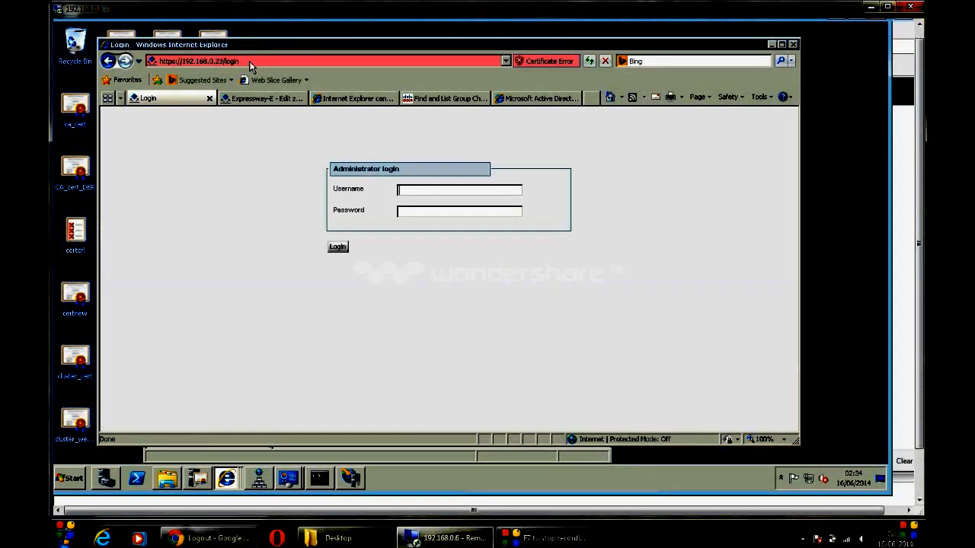
{"action": "type", "text": "admin"}
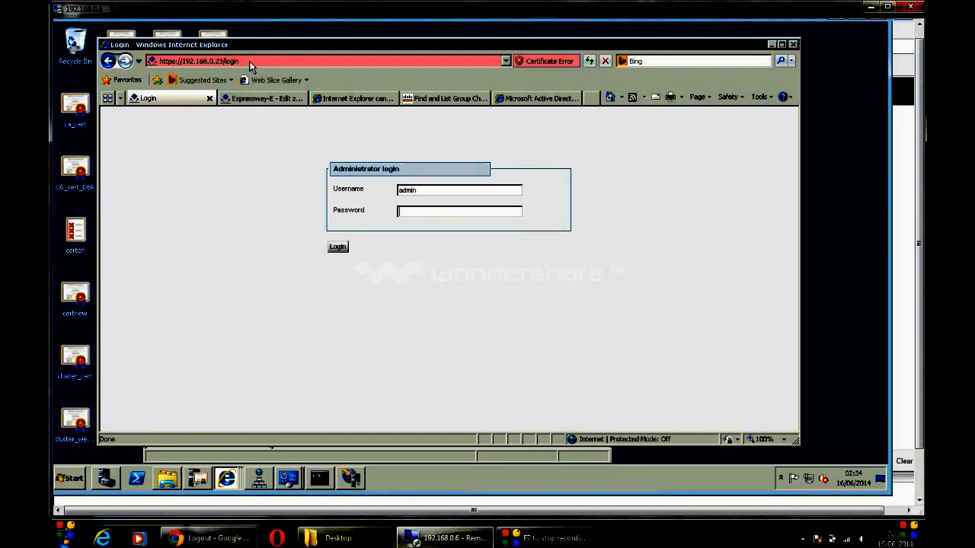
{"action": "key", "text": "Caps_Lock"}
{"action": "type", "text": "••••••••"}
{"action": "key", "text": "Return"}
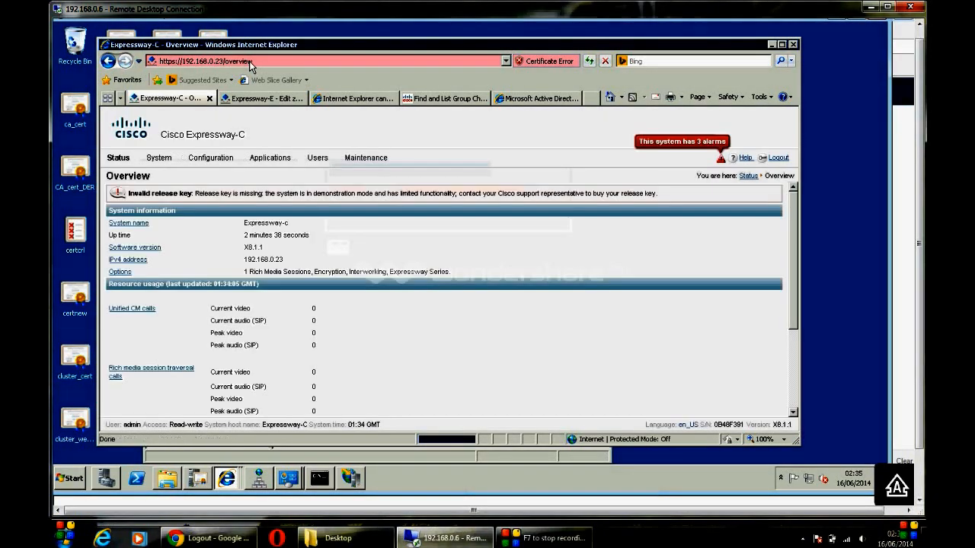
Step: Delete the existing Traversal Zone from Expressway-C's zones list
{"action": "mouse_move", "coordinate": [215, 161]}
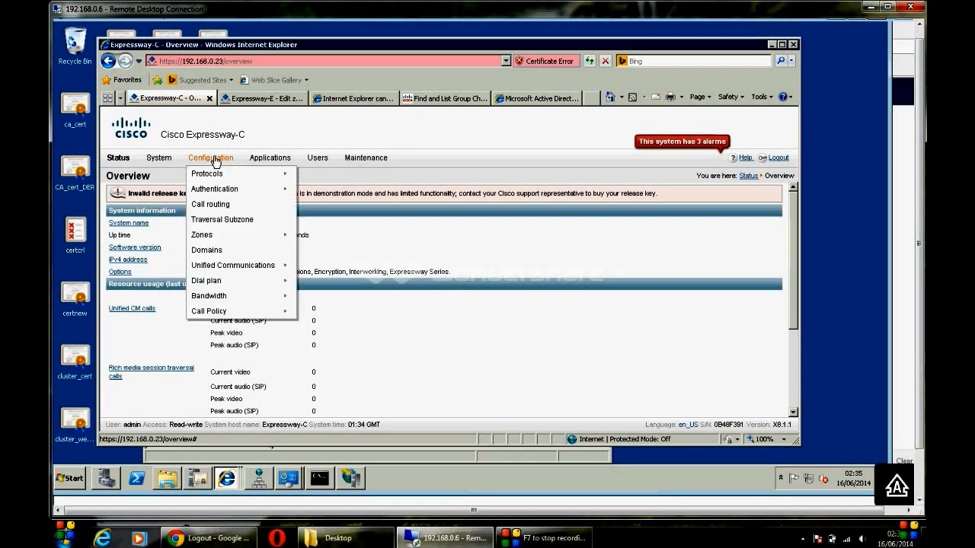
{"action": "mouse_move", "coordinate": [227, 237]}
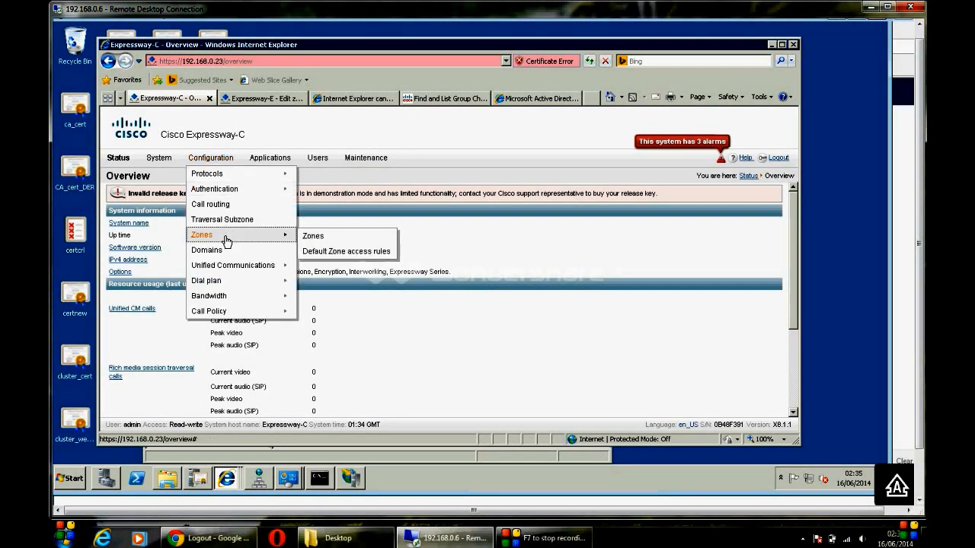
{"action": "left_click", "coordinate": [304, 241]}
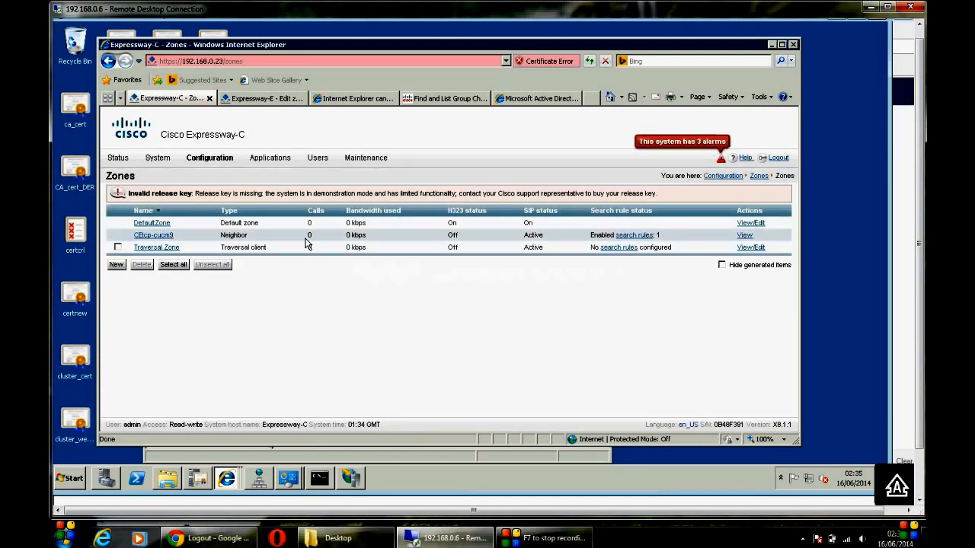
{"action": "left_click", "coordinate": [118, 247]}
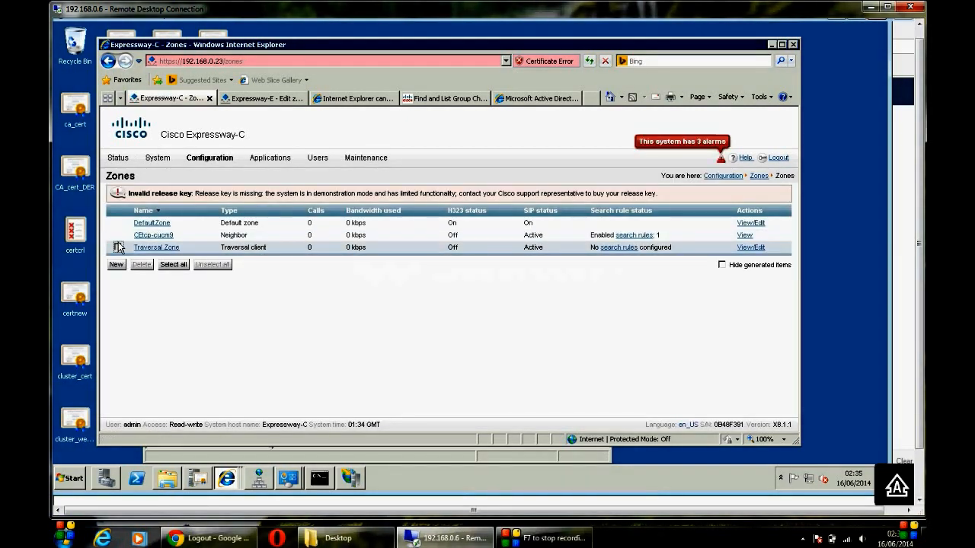
{"action": "left_click", "coordinate": [141, 264]}
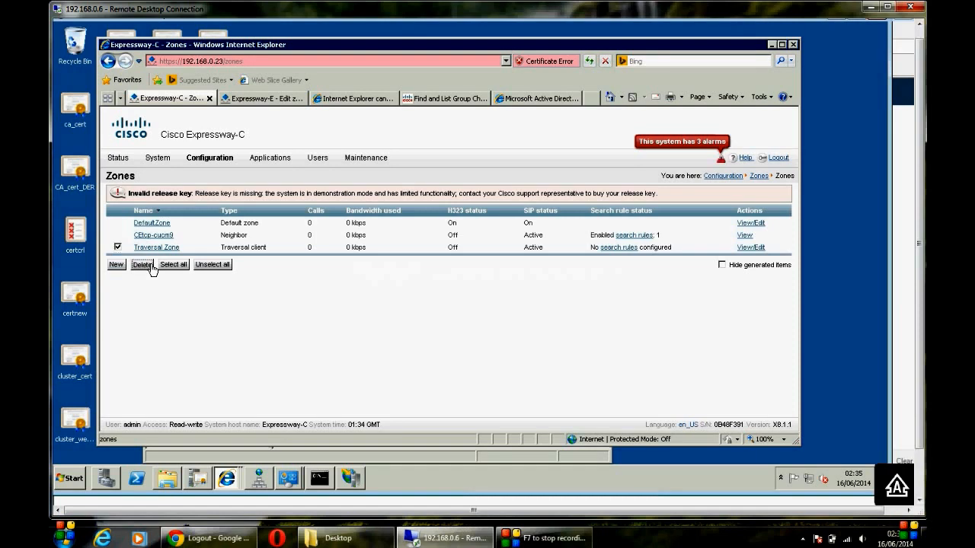
{"action": "left_click", "coordinate": [440, 285]}
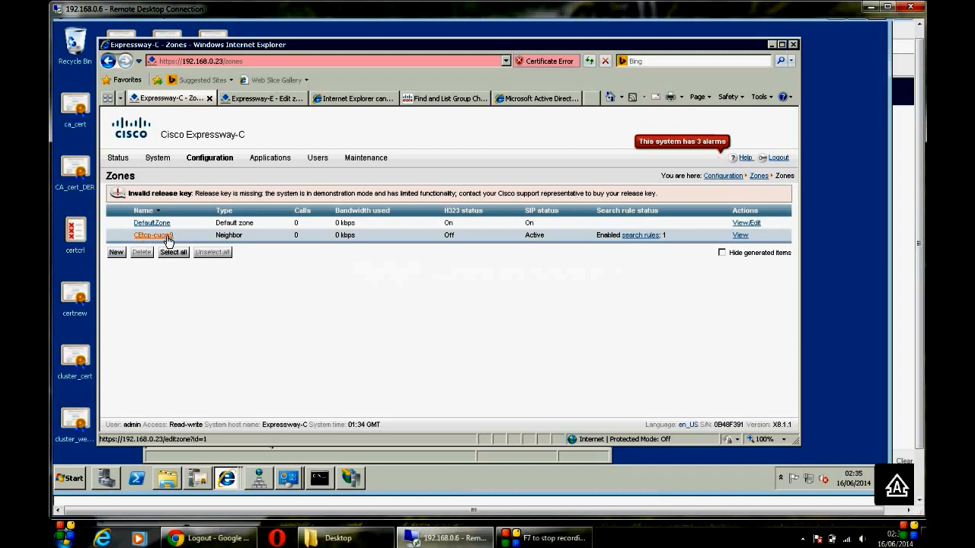
Step: Start a Traversal client zone named Traversal Zone with its connection username and password
{"action": "left_click", "coordinate": [118, 254]}
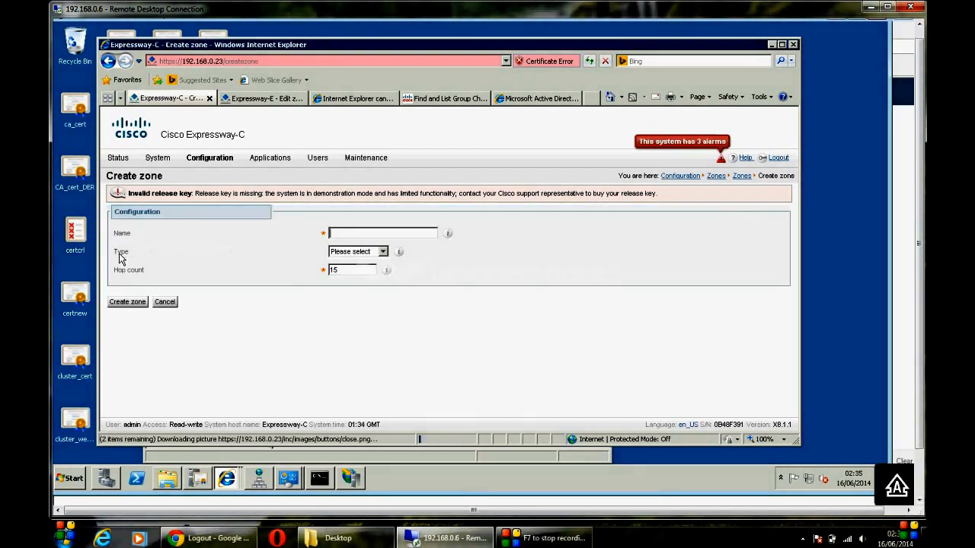
{"action": "left_click", "coordinate": [379, 253]}
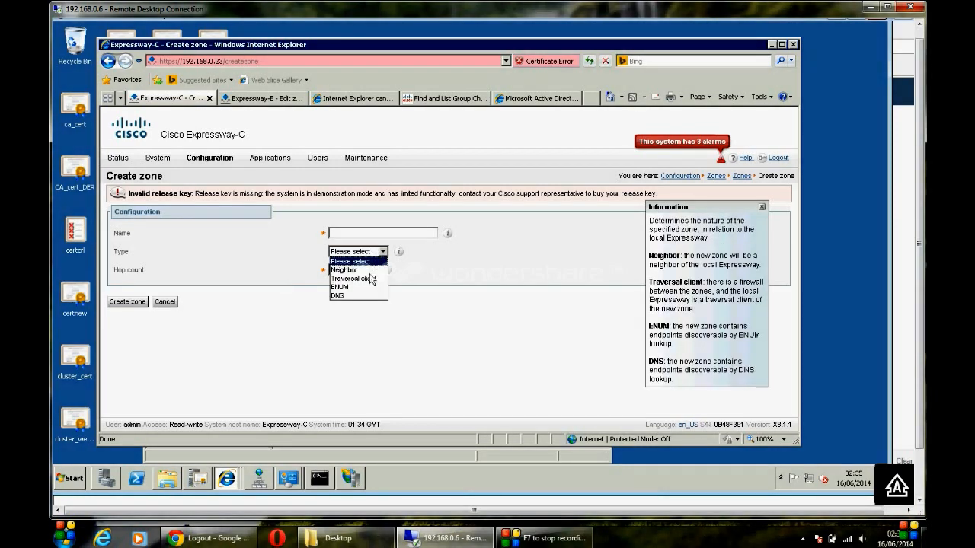
{"action": "left_click", "coordinate": [371, 280]}
{"action": "left_click", "coordinate": [370, 234]}
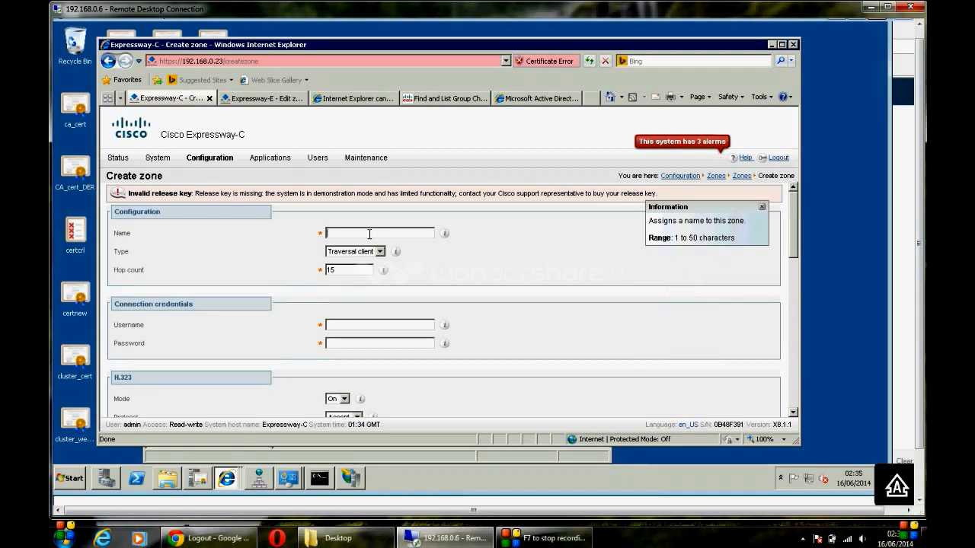
{"action": "type", "text": "Traversal Zone"}
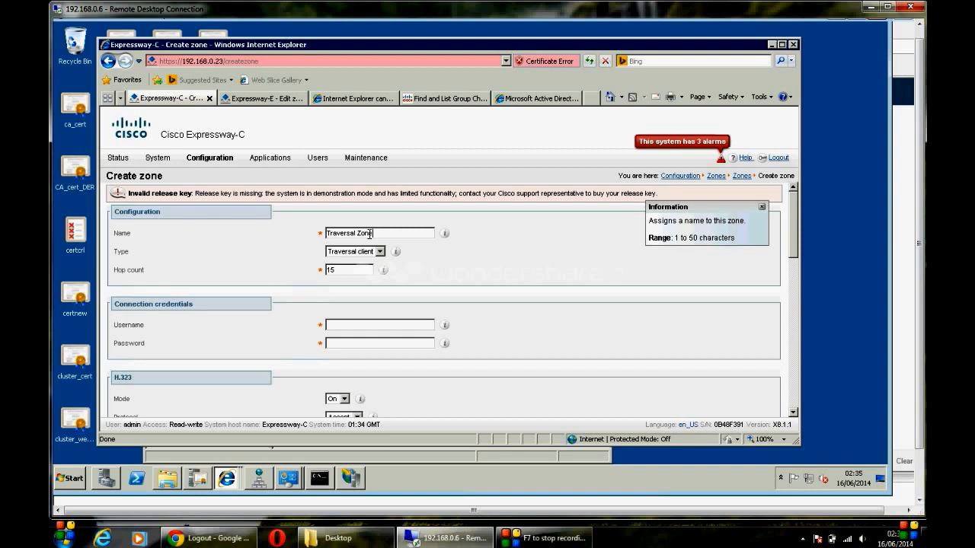
{"action": "key", "text": "Tab"}
{"action": "key", "text": "Tab"}
{"action": "key", "text": "Tab"}
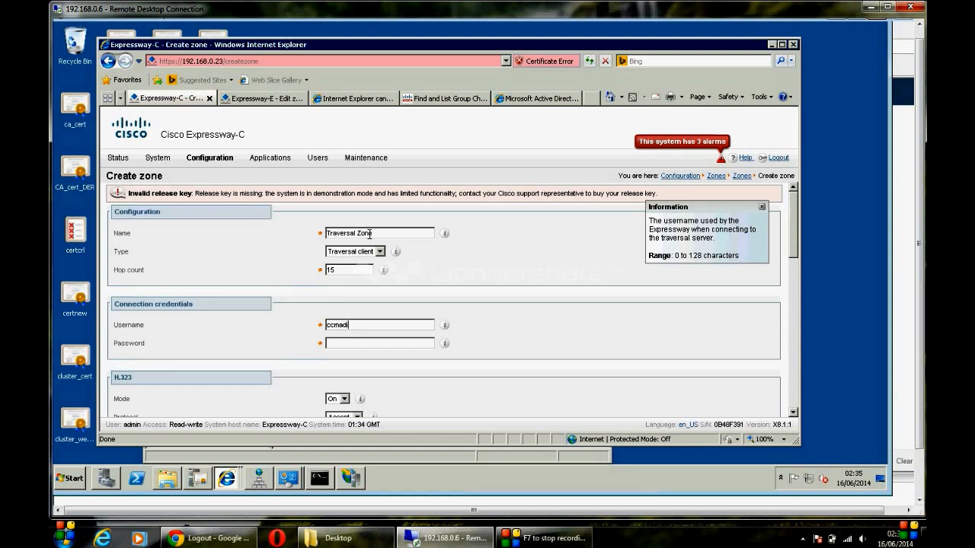
{"action": "key", "text": "Tab"}
{"action": "type", "text": "**********"}
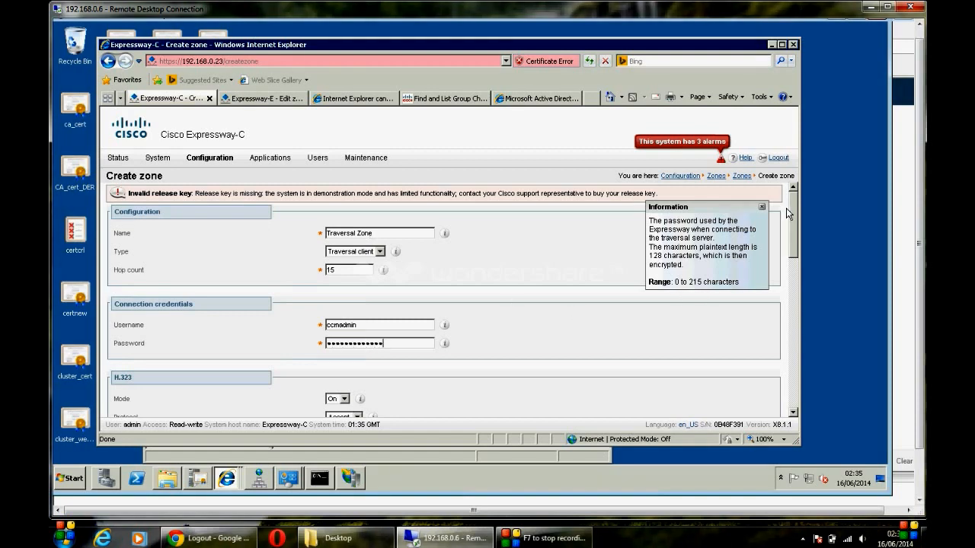
Step: Keep SIP mode On and set the zone's SIP port to 7001
{"action": "scroll", "coordinate": [795, 219], "scroll_direction": "down", "scroll_amount": 5}
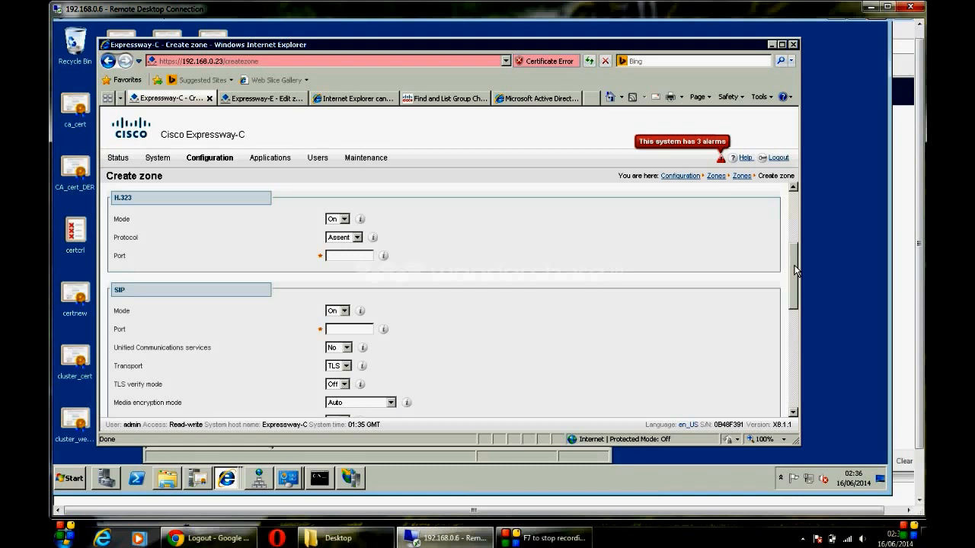
{"action": "left_click", "coordinate": [340, 237]}
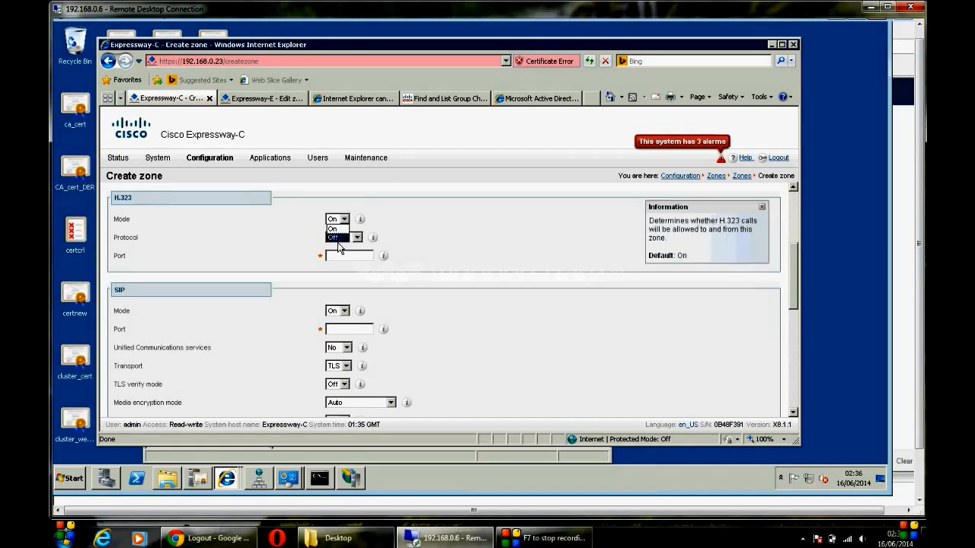
{"action": "left_click", "coordinate": [344, 311]}
{"action": "left_click", "coordinate": [343, 312]}
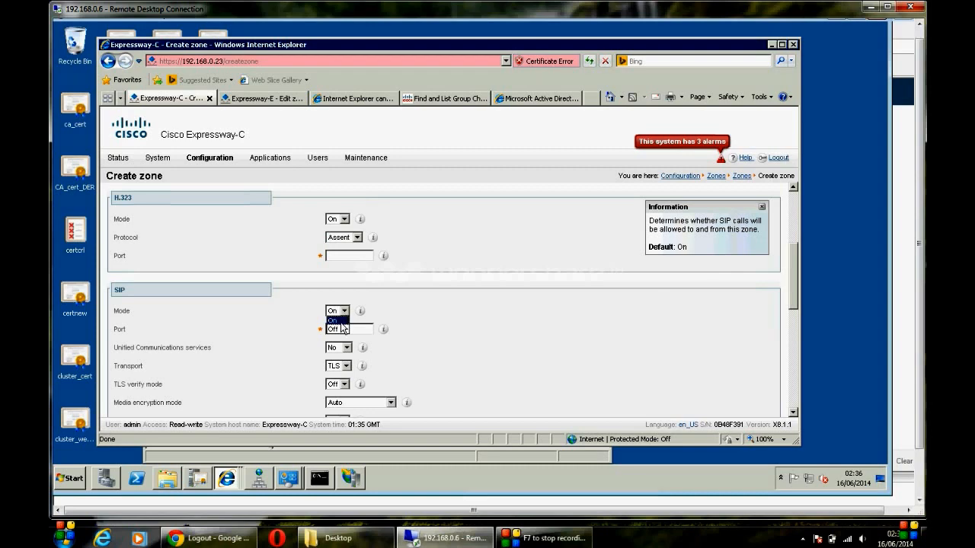
{"action": "left_click", "coordinate": [342, 323]}
{"action": "left_click", "coordinate": [347, 329]}
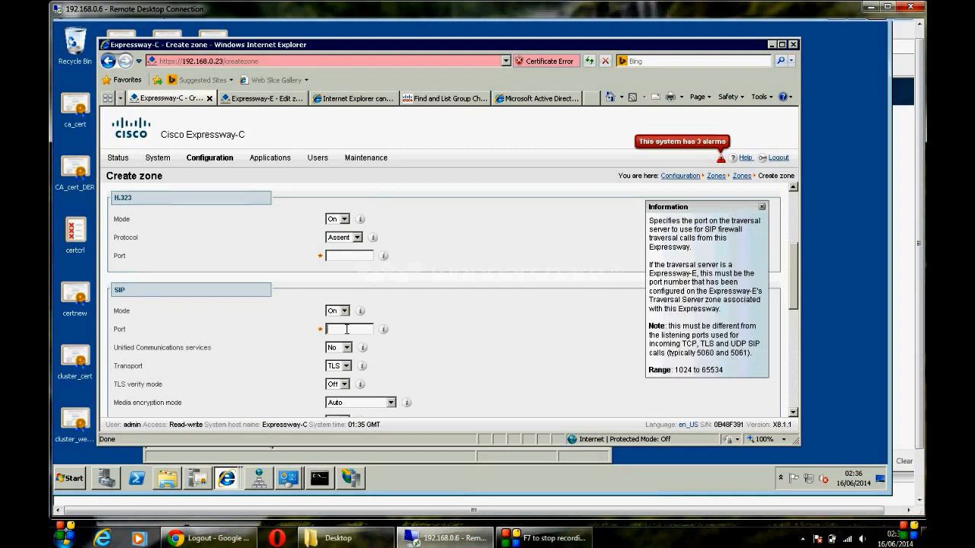
{"action": "type", "text": "7001"}
Step: Enable Unified Communications services, turn TLS verify On, and force encrypted media
{"action": "left_click_drag", "start_coordinate": [796, 278], "coordinate": [795, 306]}
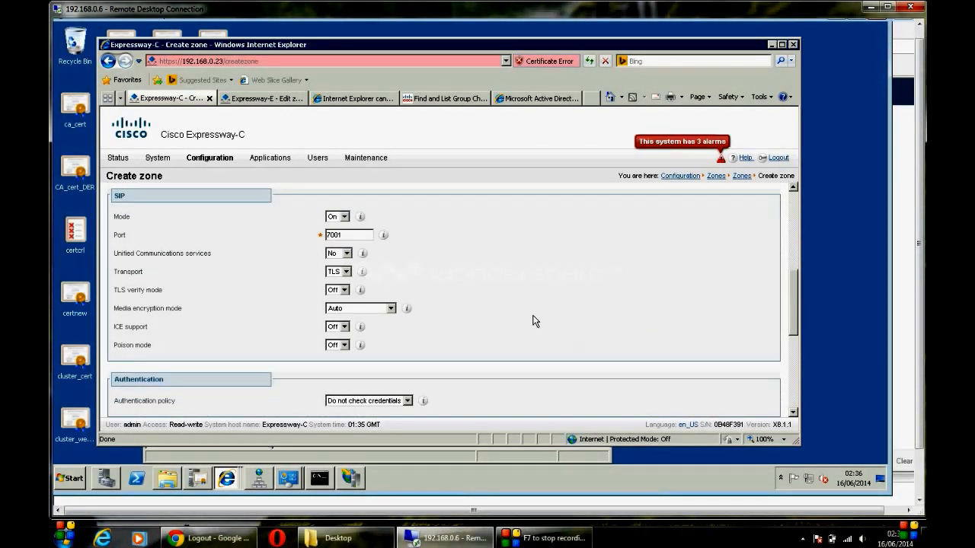
{"action": "left_click", "coordinate": [347, 254]}
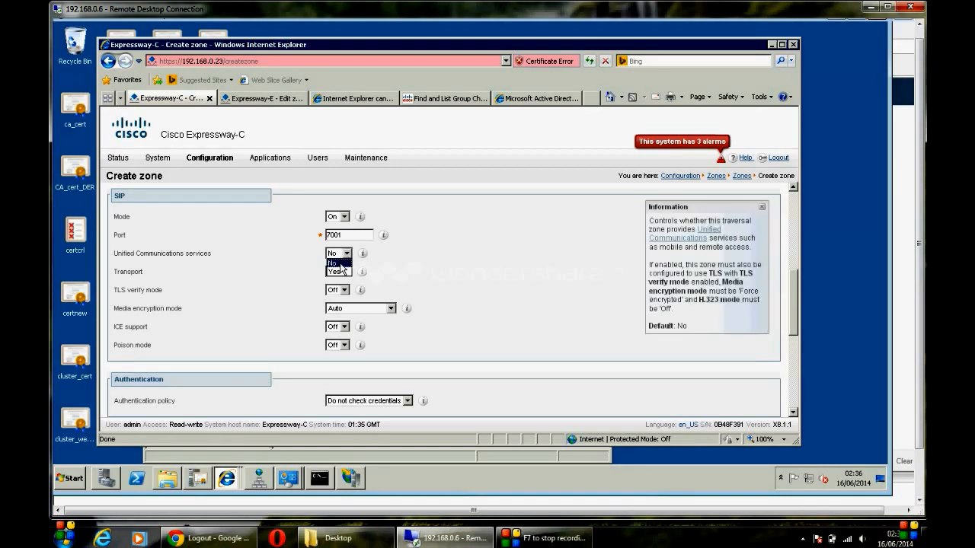
{"action": "left_click", "coordinate": [342, 272]}
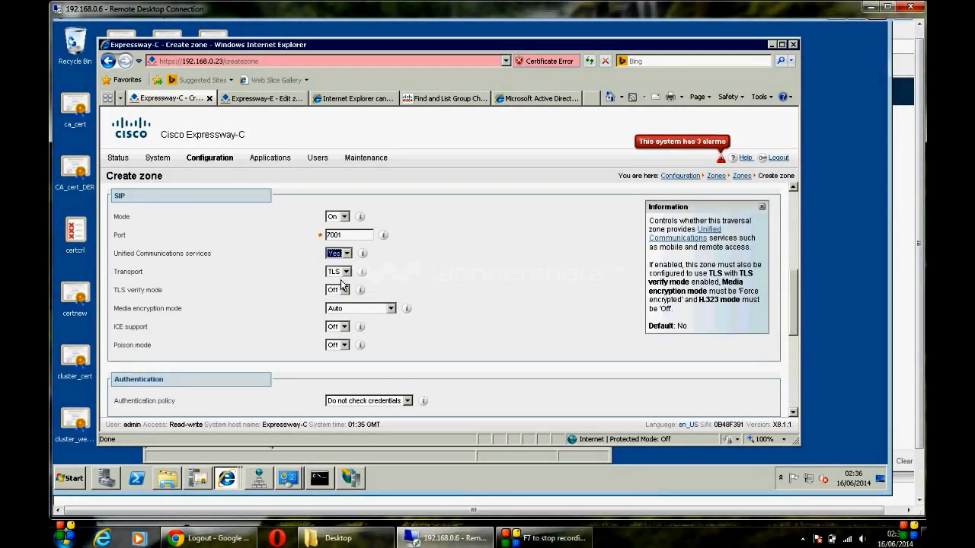
{"action": "left_click", "coordinate": [343, 291]}
{"action": "left_click", "coordinate": [335, 299]}
{"action": "left_click", "coordinate": [358, 310]}
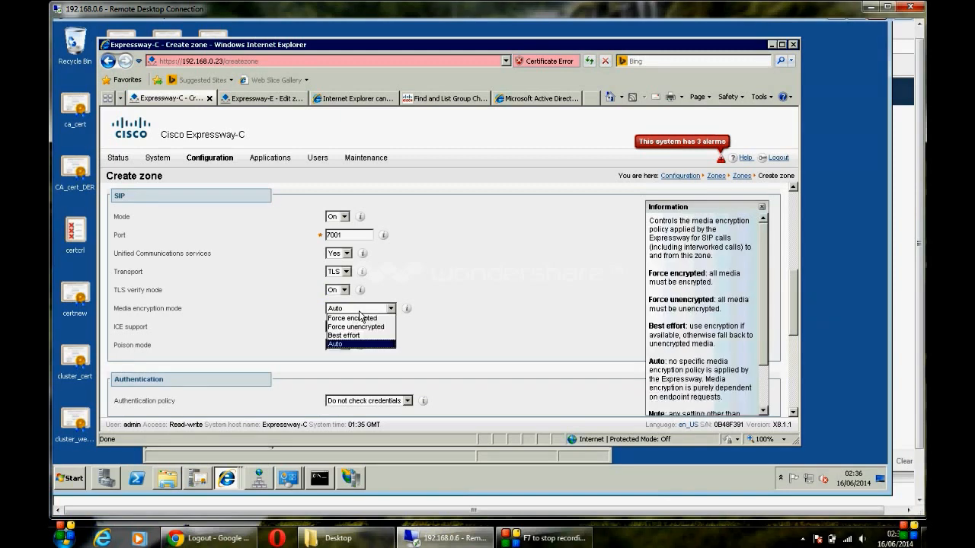
{"action": "left_click", "coordinate": [359, 321]}
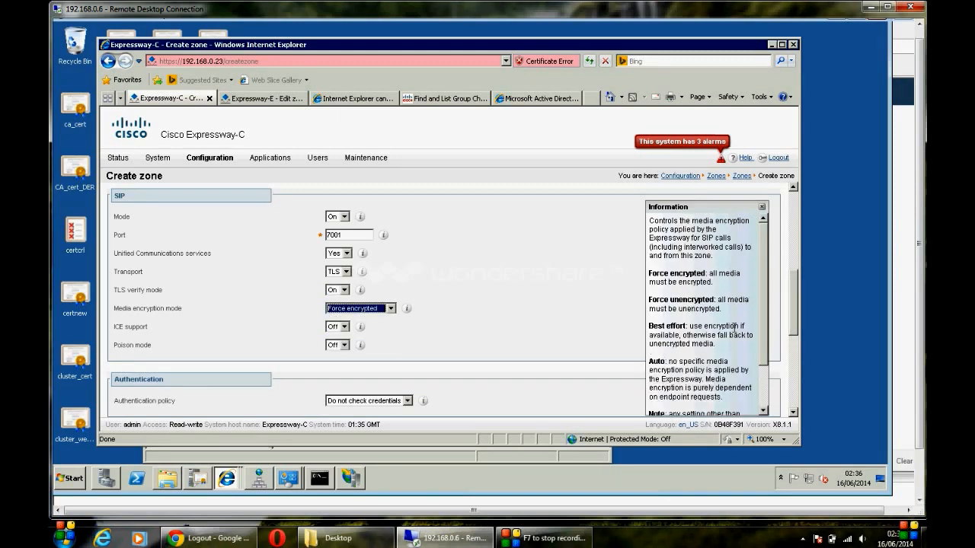
Step: Enter Expressway-E.labs.com as the Peer 1 address
{"action": "left_click_drag", "start_coordinate": [797, 302], "coordinate": [798, 372]}
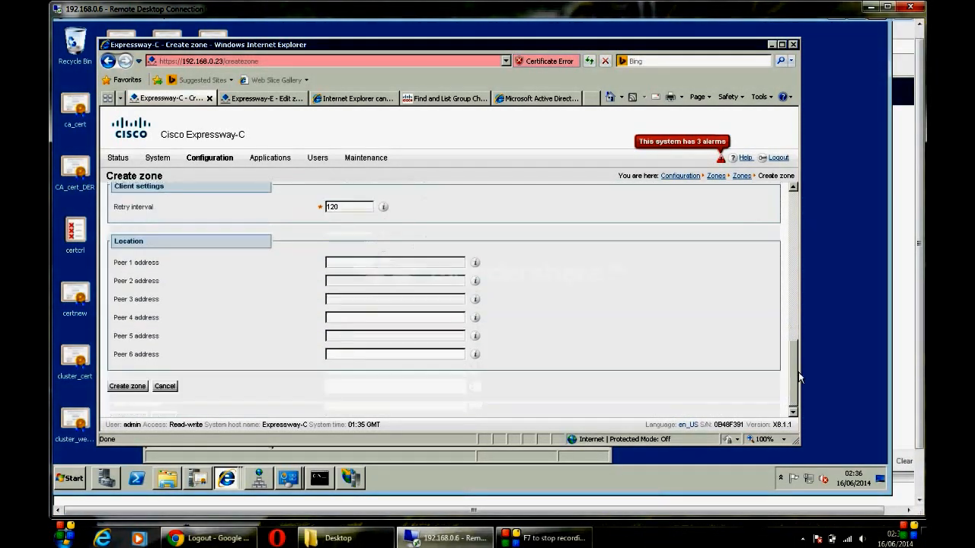
{"action": "left_click", "coordinate": [373, 263]}
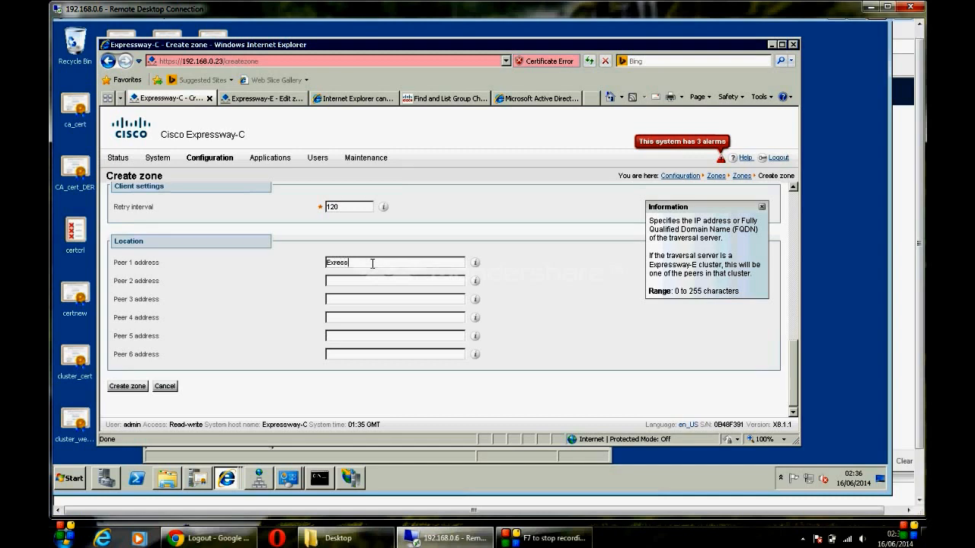
{"action": "type", "text": "way-E.labs.com"}
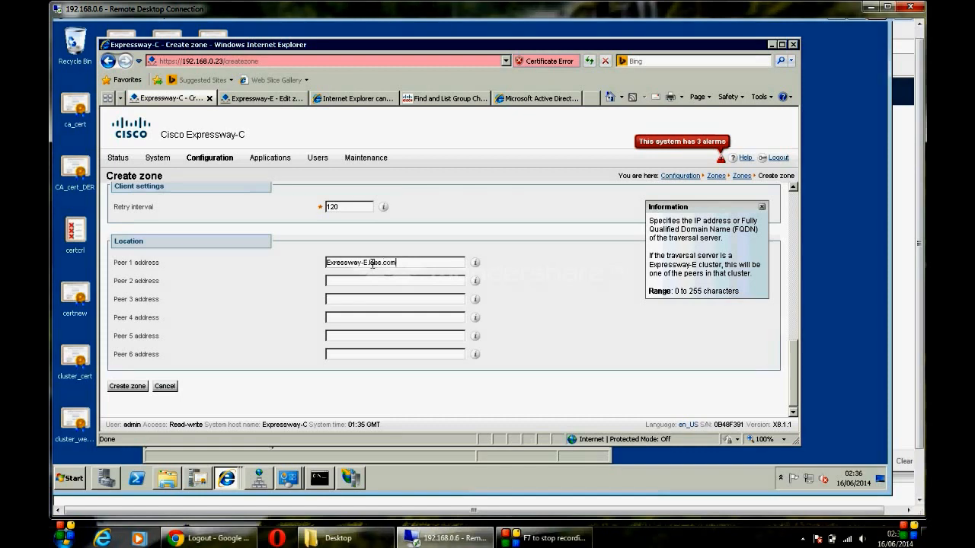
Step: Clear the H.323 alert, set H.323 Mode Off, and save Traversal Zone as a traversal client
{"action": "left_click", "coordinate": [132, 388]}
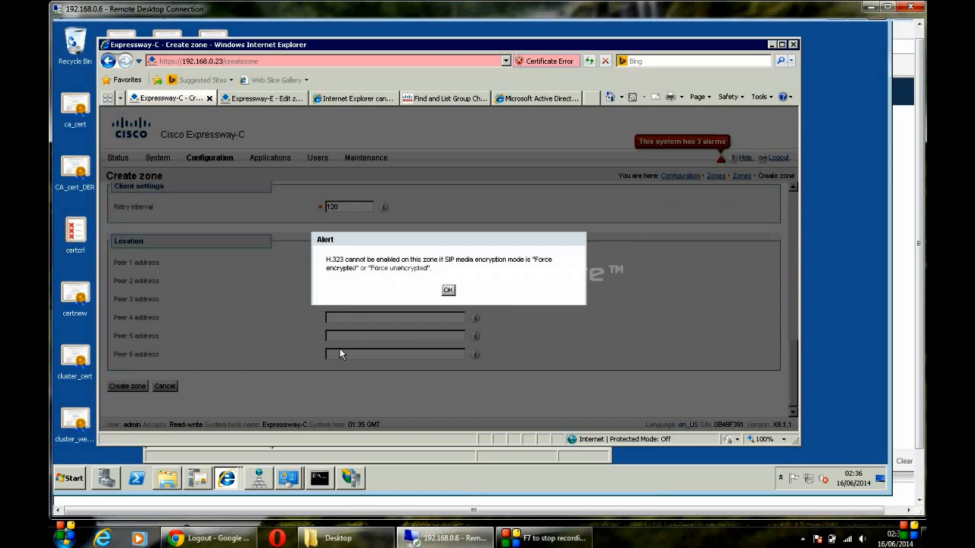
{"action": "left_click", "coordinate": [448, 291]}
{"action": "left_click_drag", "start_coordinate": [793, 353], "coordinate": [782, 199]}
{"action": "scroll", "coordinate": [783, 244], "scroll_direction": "down", "scroll_amount": 4}
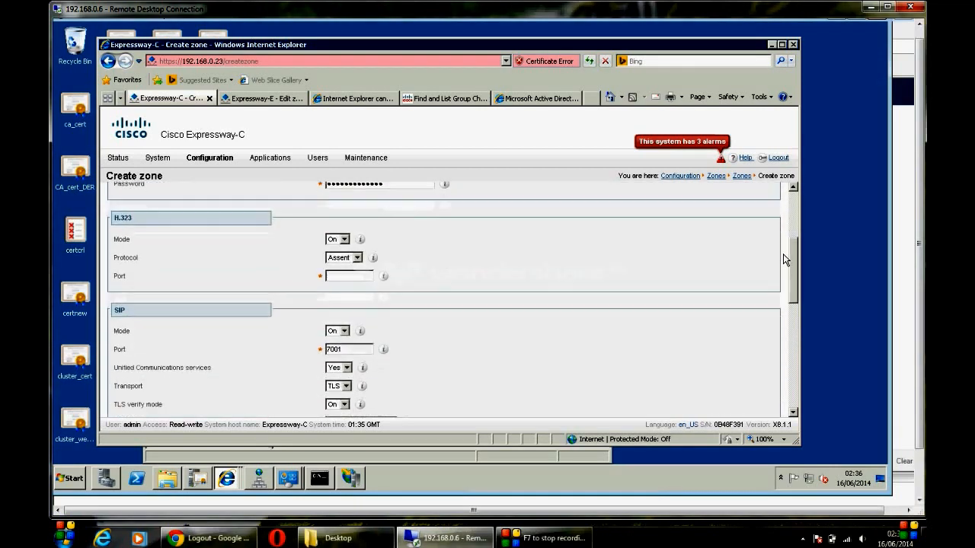
{"action": "left_click", "coordinate": [338, 240]}
{"action": "left_click", "coordinate": [335, 258]}
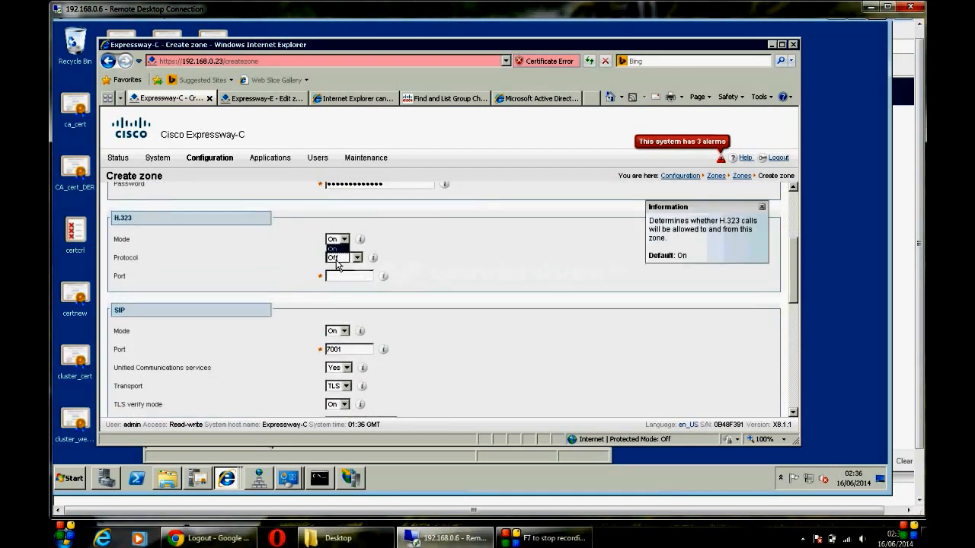
{"action": "left_click_drag", "start_coordinate": [793, 299], "coordinate": [792, 421]}
{"action": "left_click", "coordinate": [137, 387]}
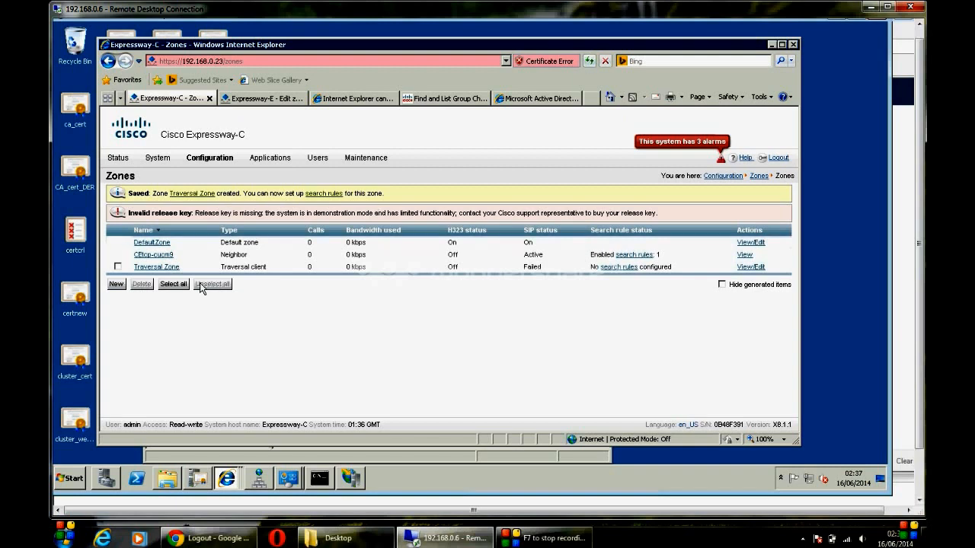
Step: Insert the missing 'p' into the Traversal Zone's Peer 1 Expressway-E address and save the zone
{"action": "left_click", "coordinate": [155, 269]}
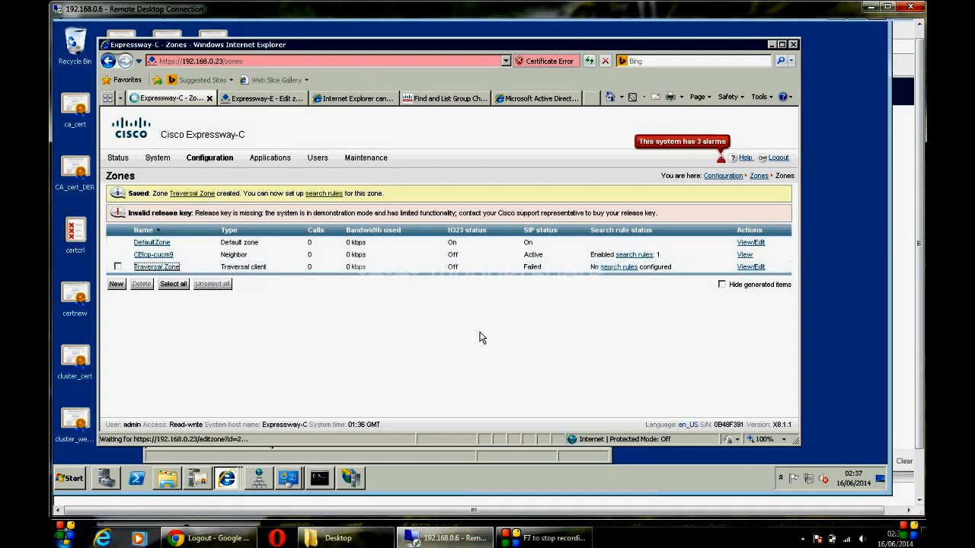
{"action": "left_click", "coordinate": [795, 388]}
{"action": "left_click", "coordinate": [795, 388]}
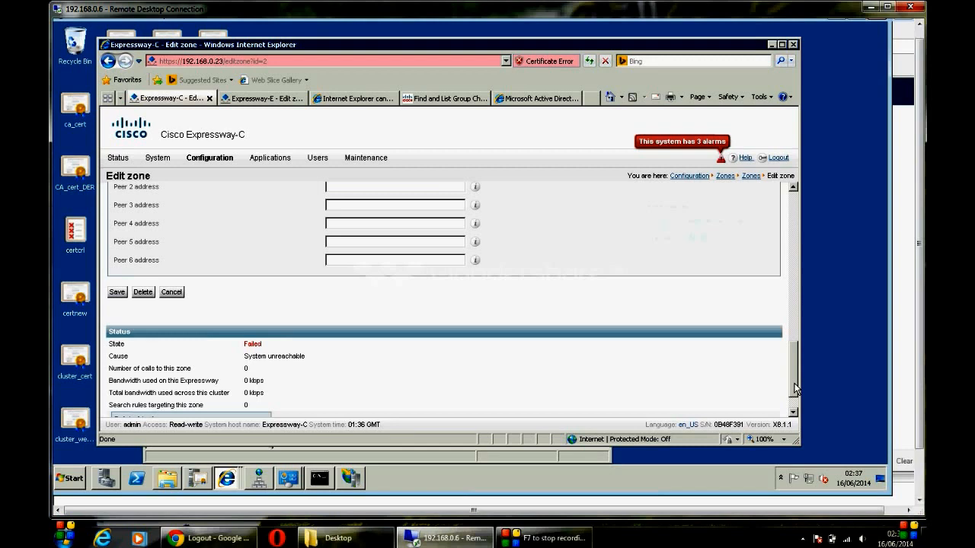
{"action": "left_click", "coordinate": [794, 389]}
{"action": "left_click_drag", "start_coordinate": [794, 387], "coordinate": [791, 348]}
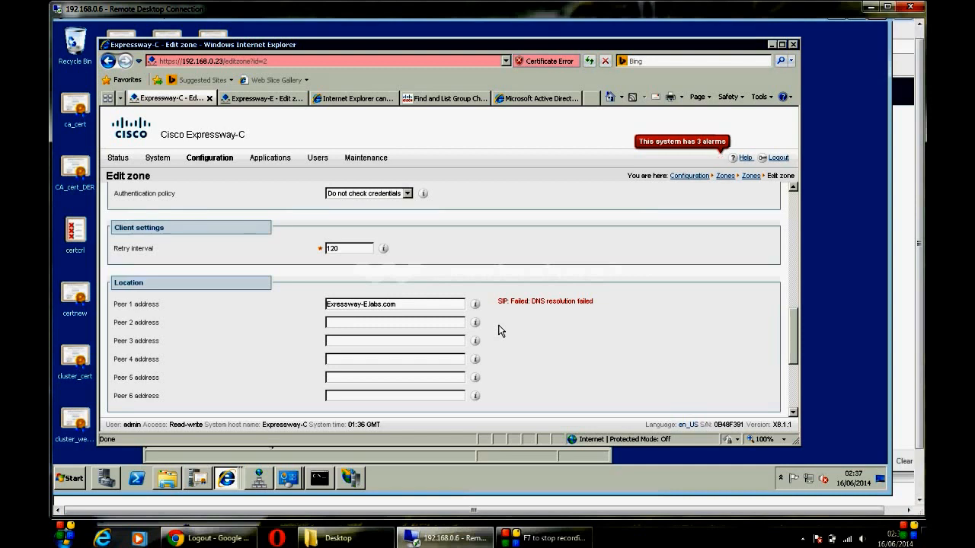
{"action": "left_click", "coordinate": [428, 306]}
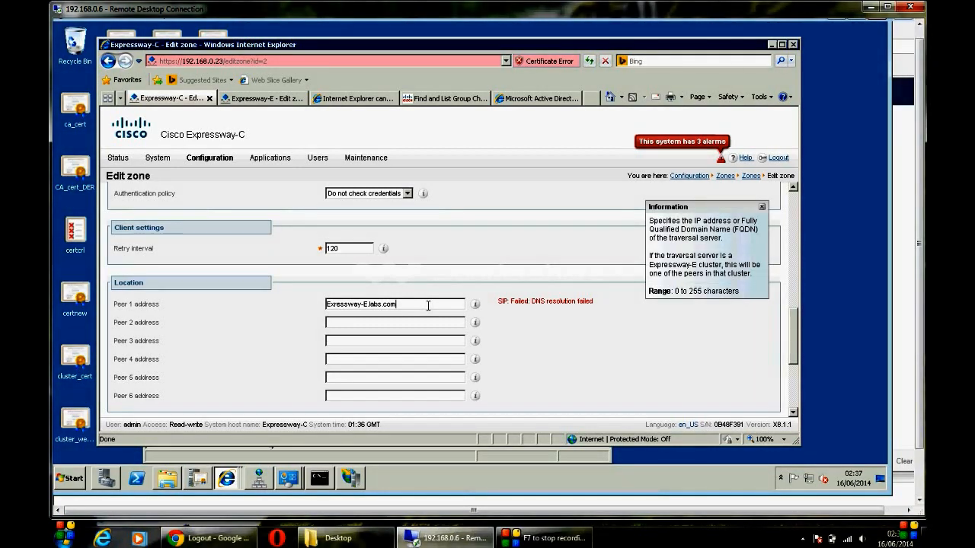
{"action": "key", "text": "Left"}
{"action": "key", "text": "Left"}
{"action": "key", "text": "Left"}
{"action": "key", "text": "Left"}
{"action": "key", "text": "Left"}
{"action": "key", "text": "Left"}
{"action": "key", "text": "Left"}
{"action": "key", "text": "Left"}
{"action": "key", "text": "Left"}
{"action": "key", "text": "Left"}
{"action": "key", "text": "Left"}
{"action": "key", "text": "Left"}
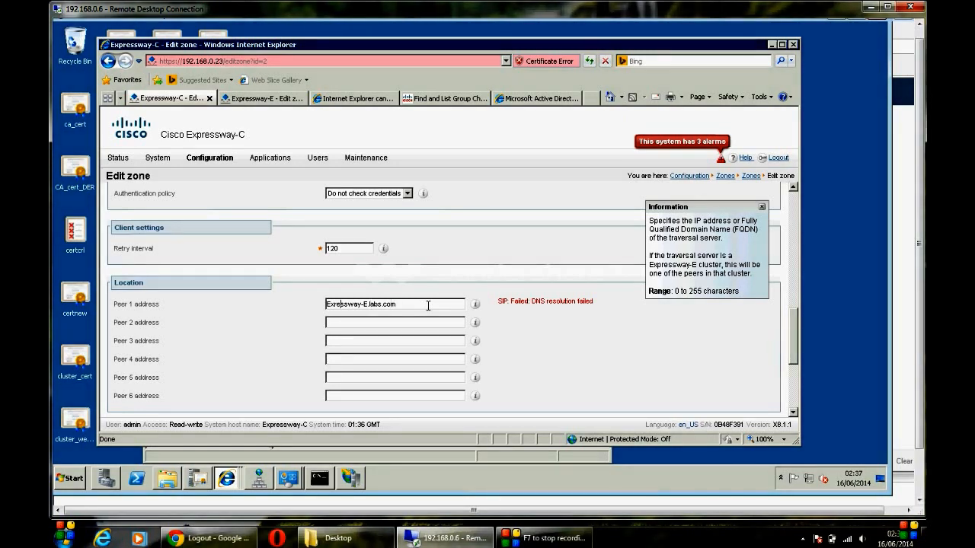
{"action": "type", "text": "p"}
{"action": "left_click", "coordinate": [796, 387]}
{"action": "left_click", "coordinate": [119, 251]}
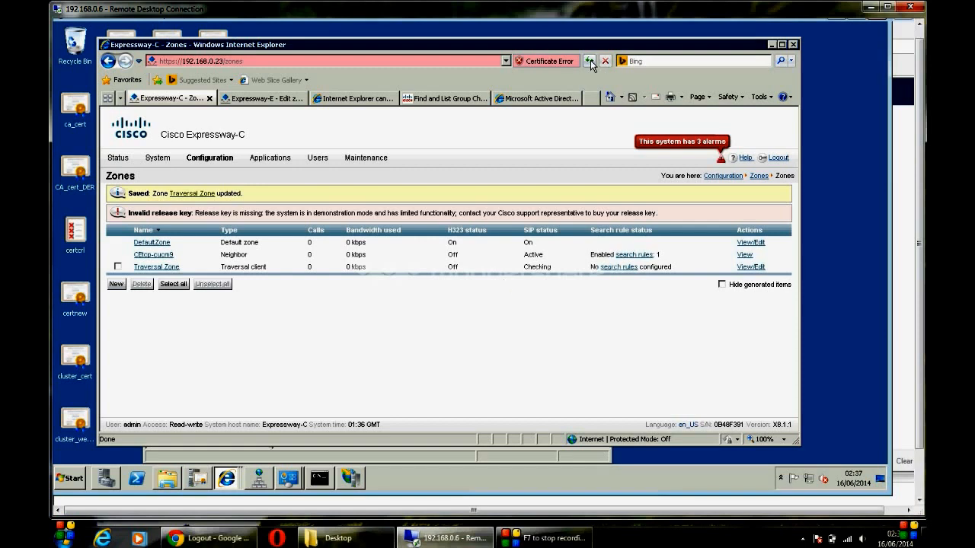
Step: Reopen the Traversal Zone and scroll down to check its Location and Status
{"action": "left_click", "coordinate": [167, 267]}
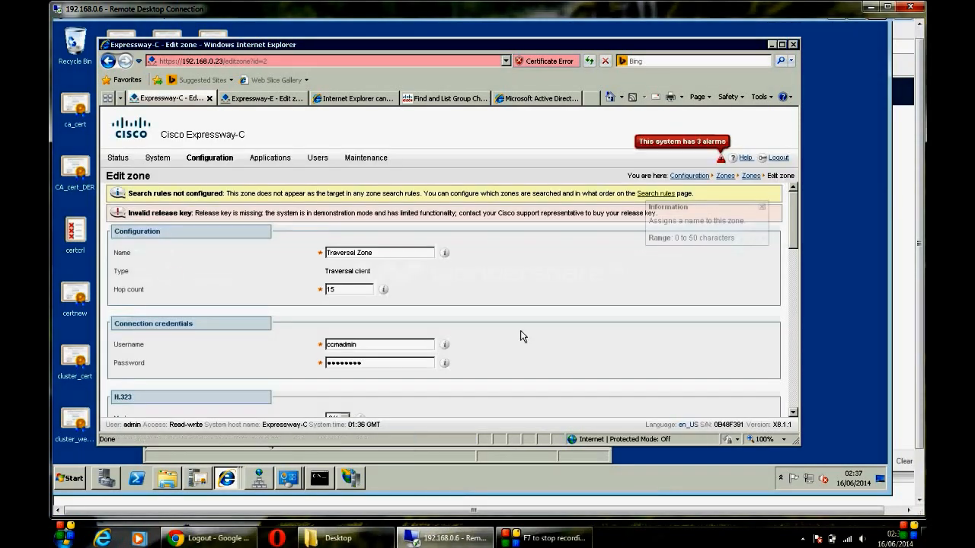
{"action": "scroll", "coordinate": [796, 396], "scroll_direction": "down", "scroll_amount": 15}
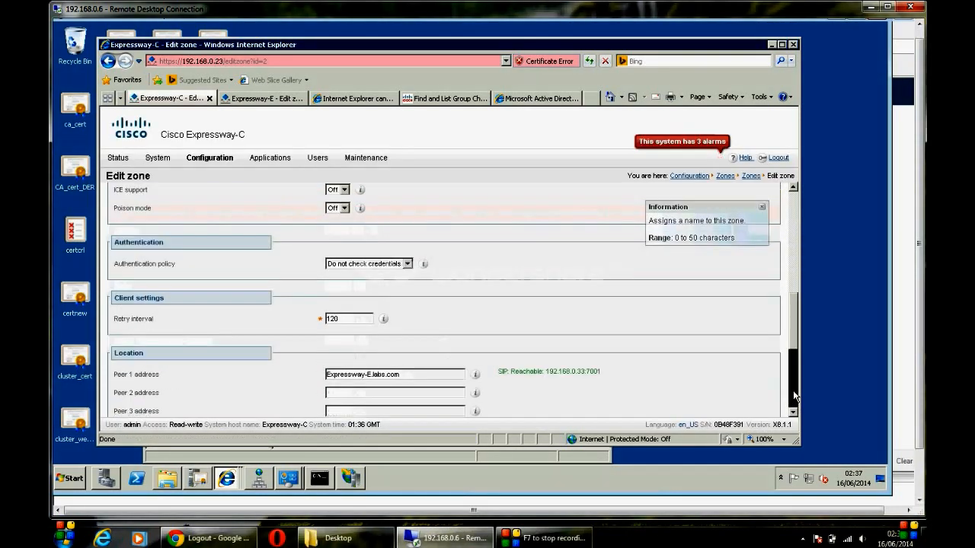
{"action": "scroll", "coordinate": [793, 399], "scroll_direction": "down", "scroll_amount": 1}
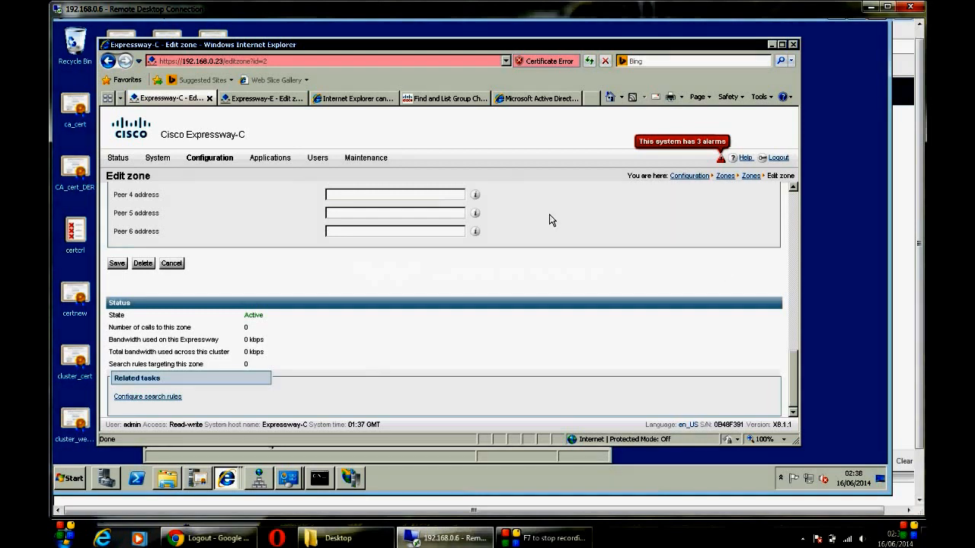
{"action": "left_click_drag", "start_coordinate": [793, 361], "coordinate": [787, 187]}
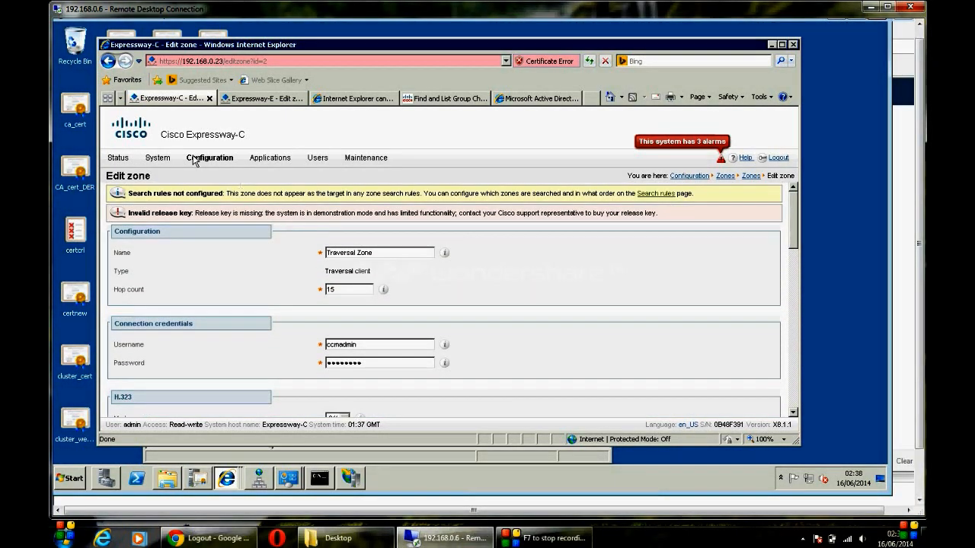
{"action": "mouse_move", "coordinate": [195, 160]}
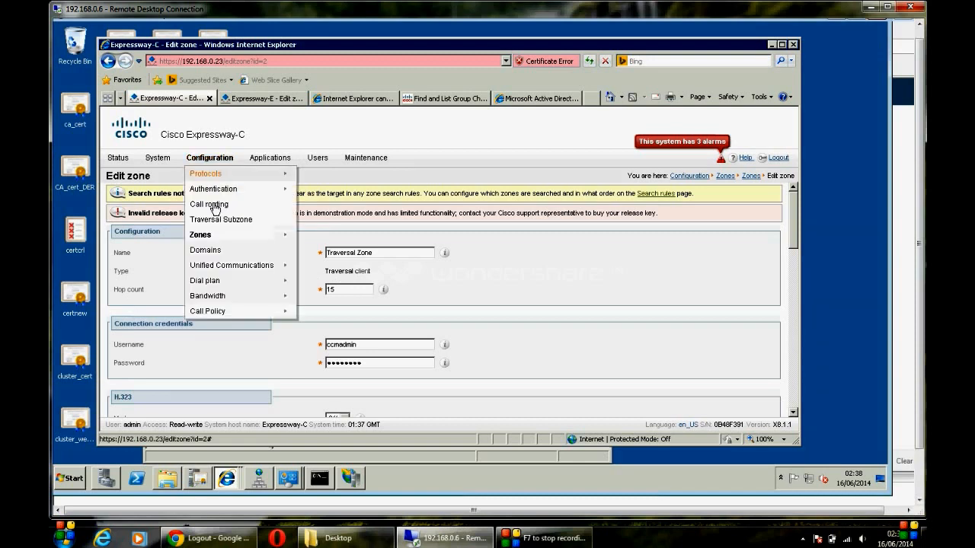
Step: Open the ca.labs.com HTTP allow-list entry from Unified Communications configuration and select its hostname
{"action": "mouse_move", "coordinate": [281, 267]}
{"action": "left_click", "coordinate": [315, 268]}
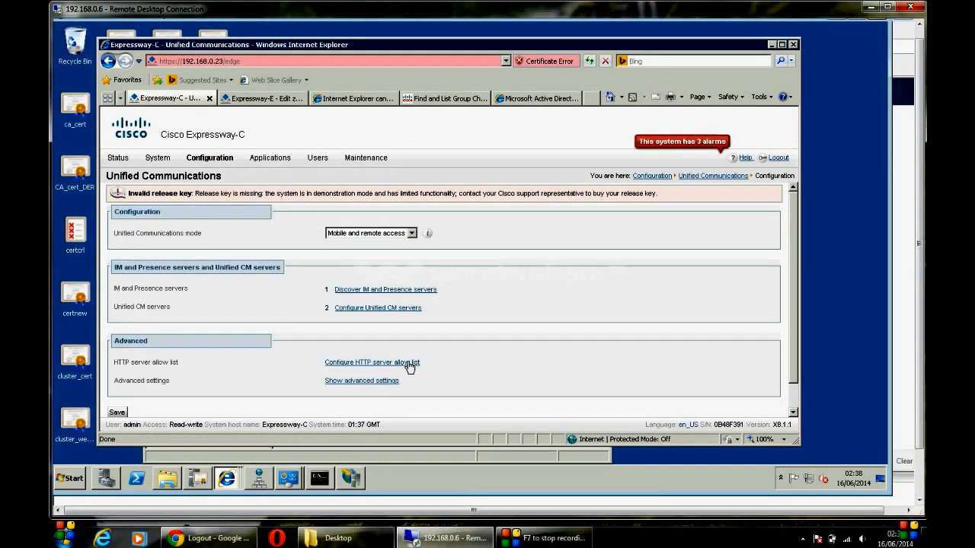
{"action": "left_click", "coordinate": [409, 364]}
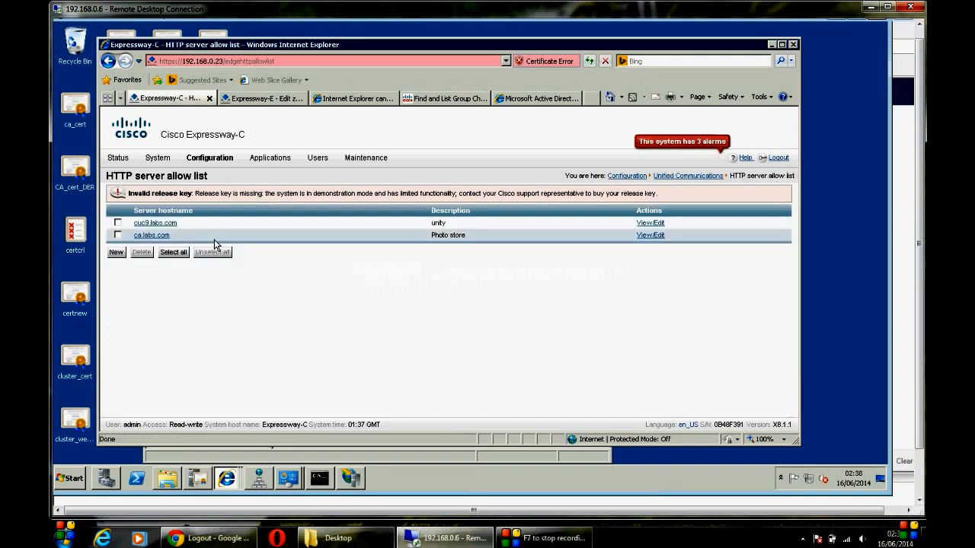
{"action": "left_click", "coordinate": [150, 236]}
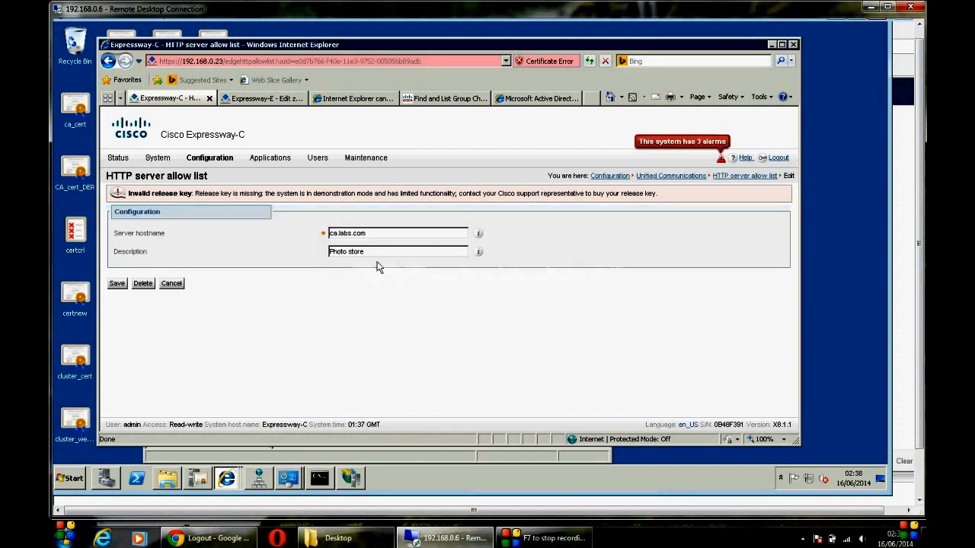
{"action": "left_click_drag", "start_coordinate": [372, 232], "coordinate": [317, 230]}
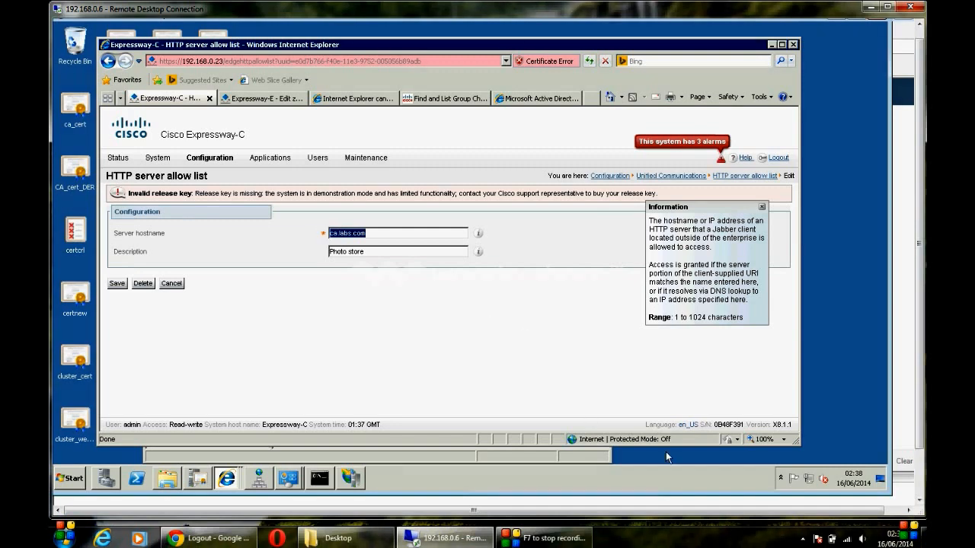
Step: Look at the jabber-config.xml file, then hide it and return to Expressway
{"action": "left_click_drag", "start_coordinate": [918, 397], "coordinate": [918, 476]}
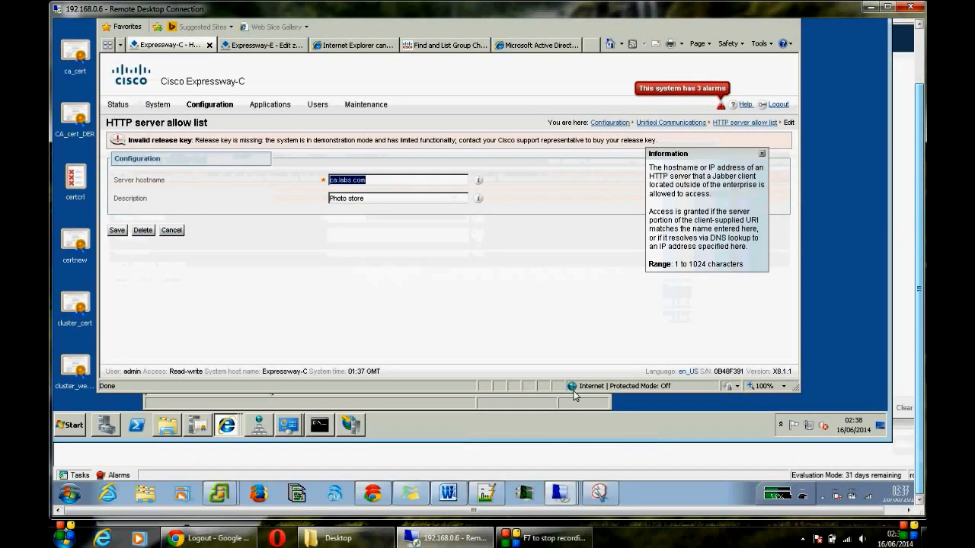
{"action": "left_click", "coordinate": [486, 495]}
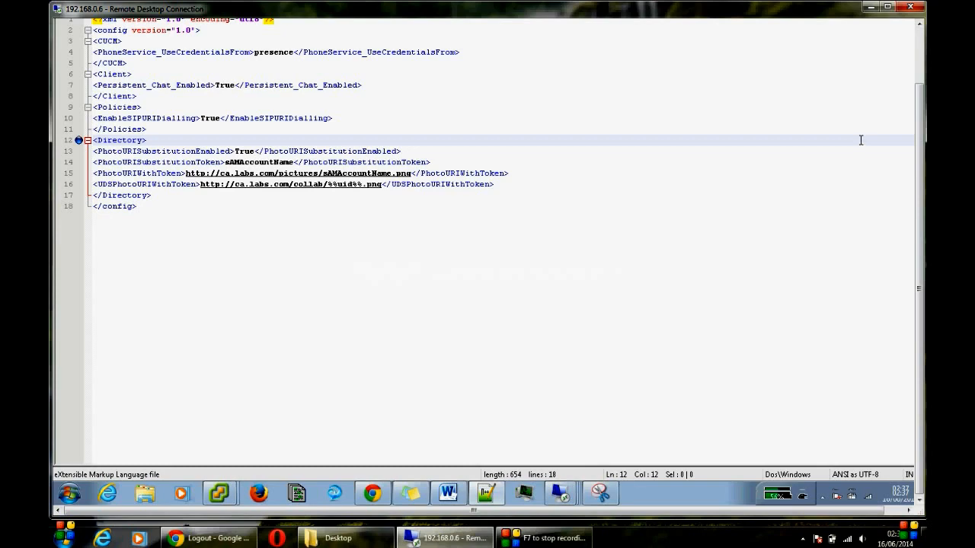
{"action": "left_click", "coordinate": [920, 69]}
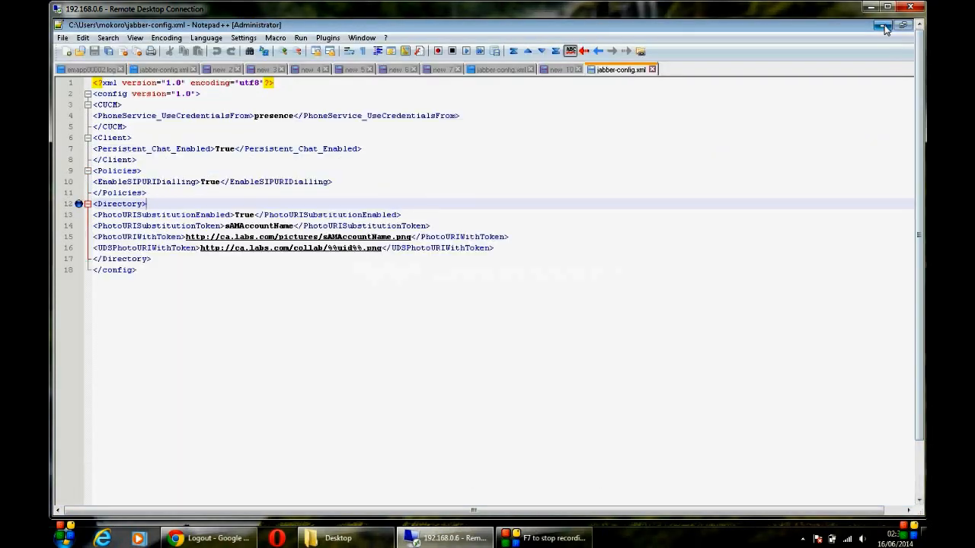
{"action": "left_click", "coordinate": [884, 28]}
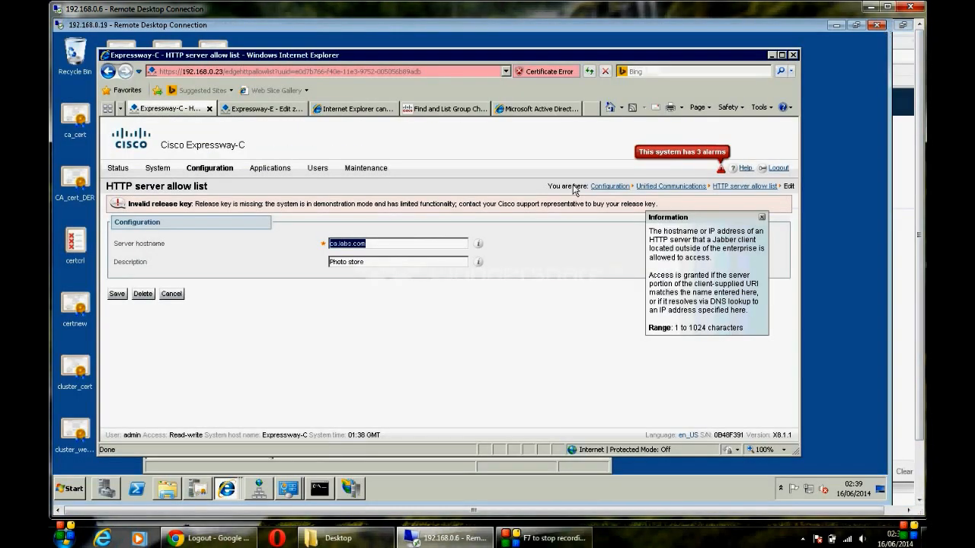
Step: Go to Unified Communications HTTP server allow list and open the cuc9.labs.com 'unity' entry
{"action": "mouse_move", "coordinate": [203, 175]}
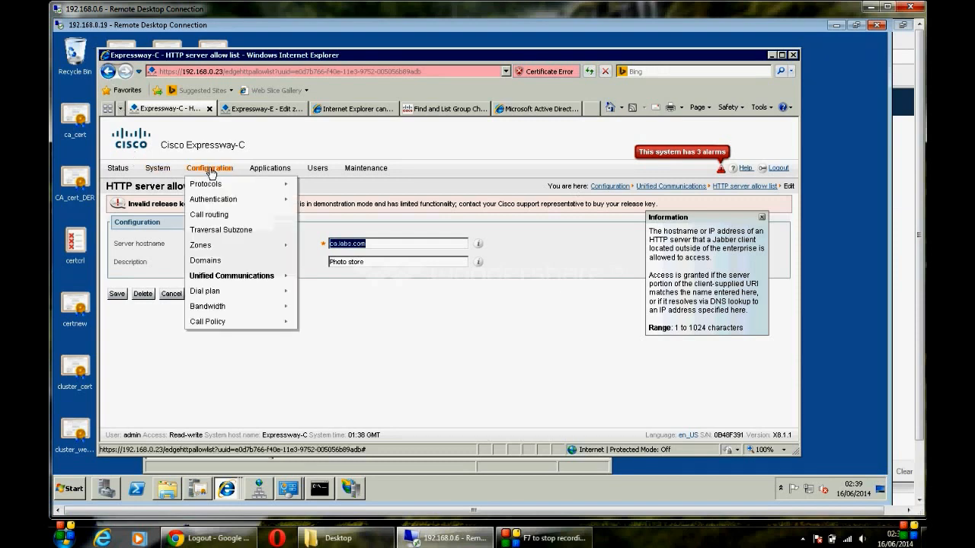
{"action": "mouse_move", "coordinate": [255, 278]}
{"action": "left_click", "coordinate": [327, 279]}
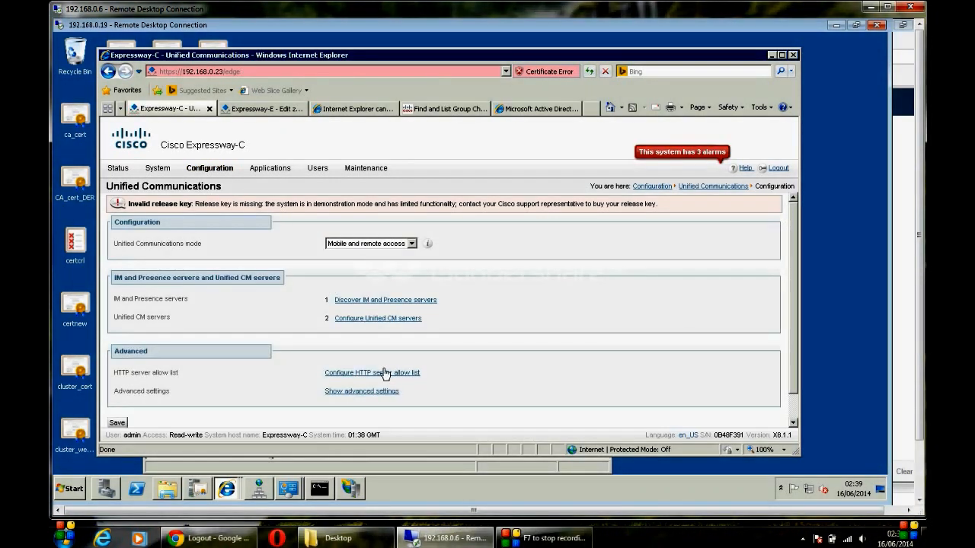
{"action": "left_click", "coordinate": [385, 374]}
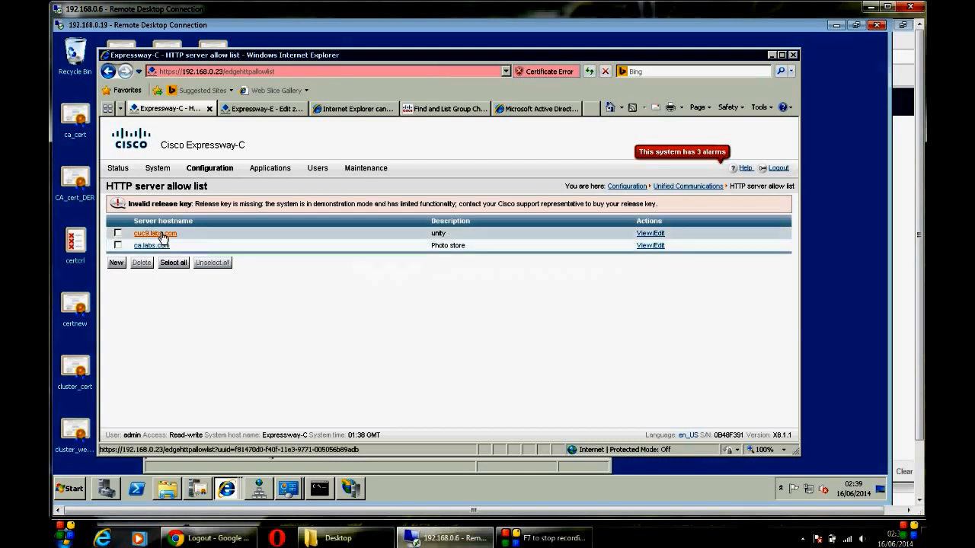
{"action": "left_click", "coordinate": [156, 233]}
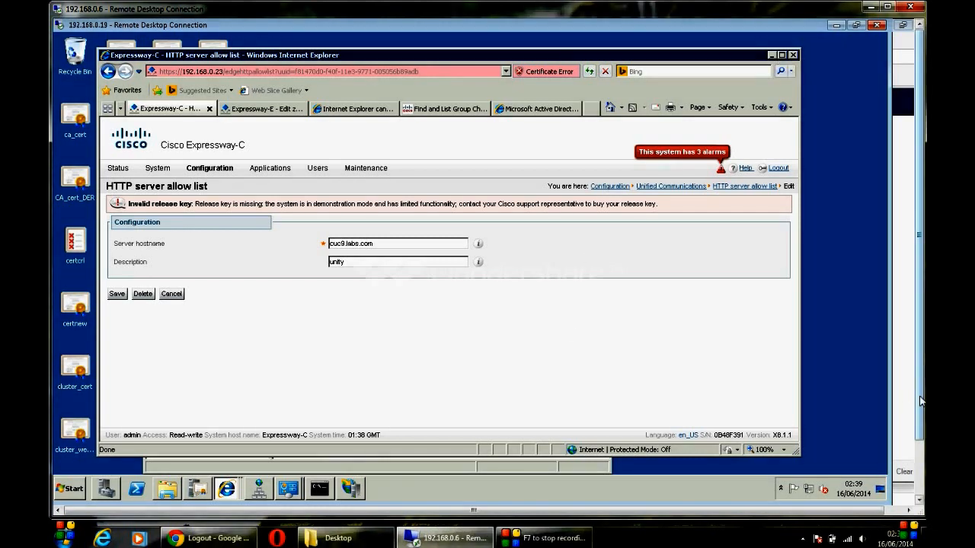
{"action": "left_click_drag", "start_coordinate": [920, 401], "coordinate": [925, 461]}
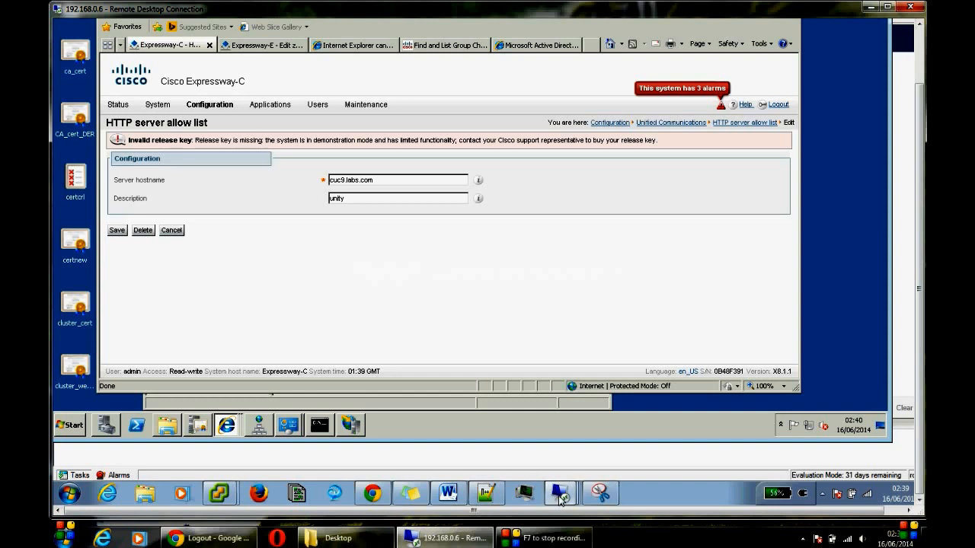
{"action": "mouse_move", "coordinate": [556, 489]}
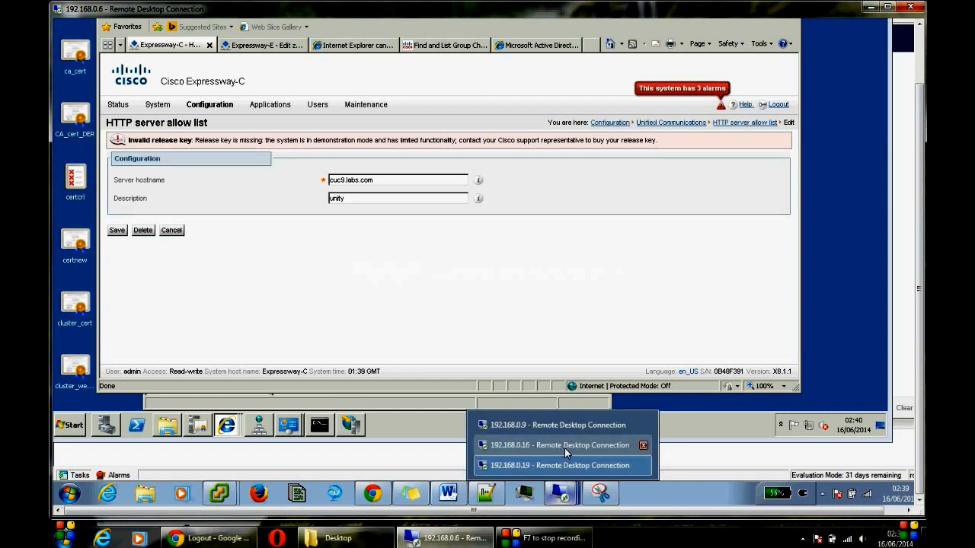
Step: Open the IPv4 (TCP/IPv4) properties of the Local Area Connection adapter
{"action": "left_click", "coordinate": [553, 465]}
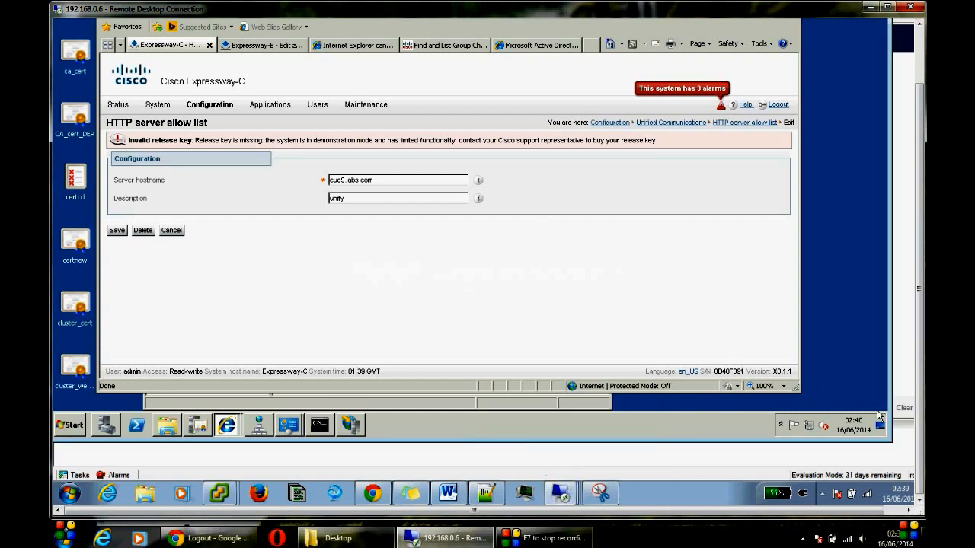
{"action": "left_click", "coordinate": [809, 433]}
{"action": "left_click", "coordinate": [800, 406]}
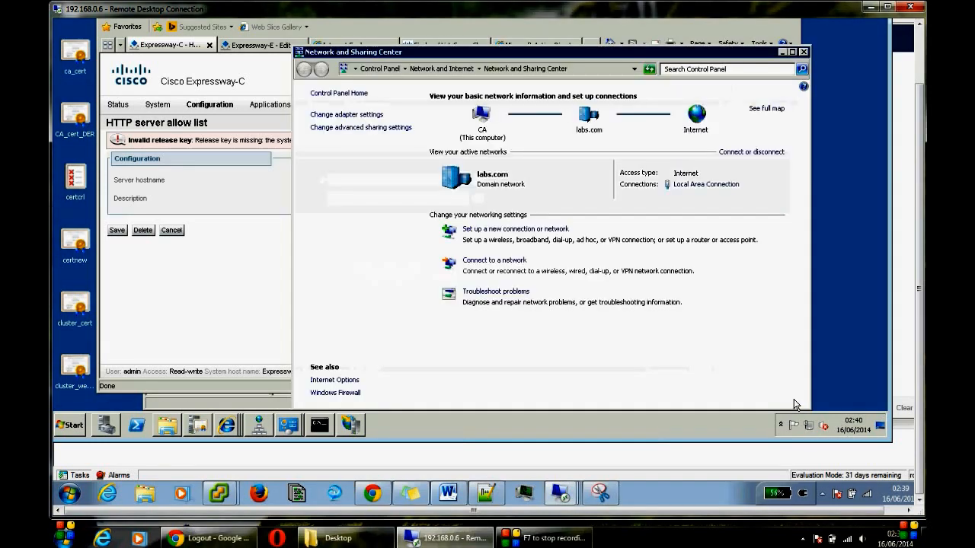
{"action": "left_click", "coordinate": [379, 115]}
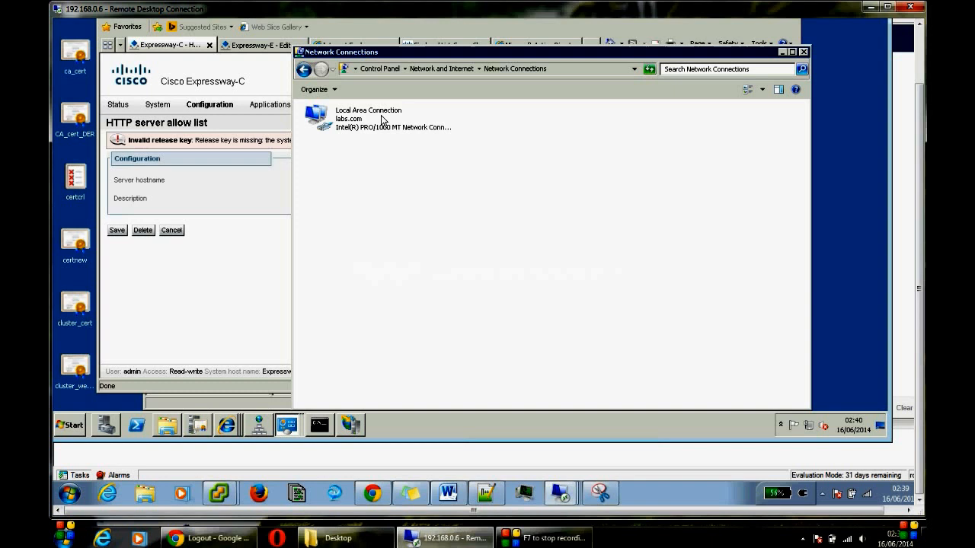
{"action": "left_click", "coordinate": [361, 121]}
{"action": "right_click", "coordinate": [361, 120]}
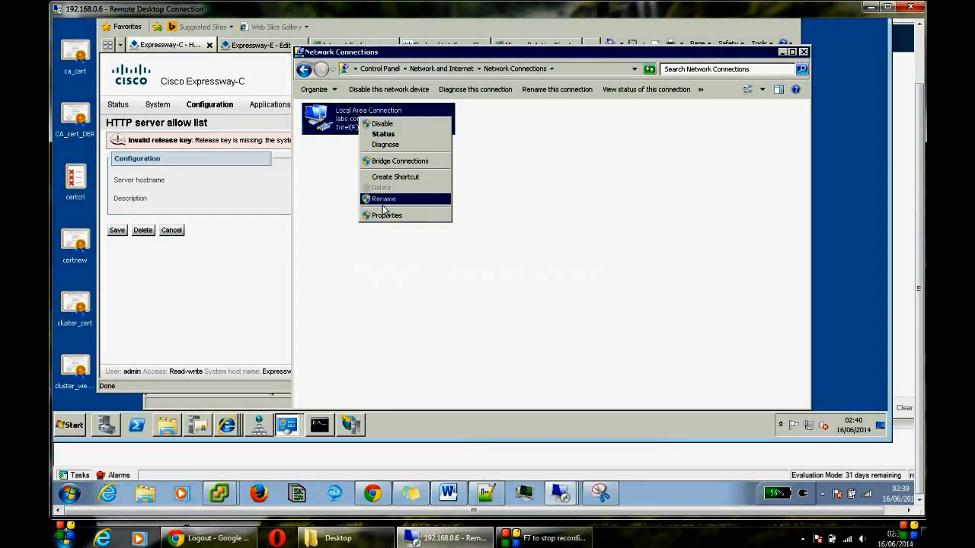
{"action": "left_click", "coordinate": [386, 217]}
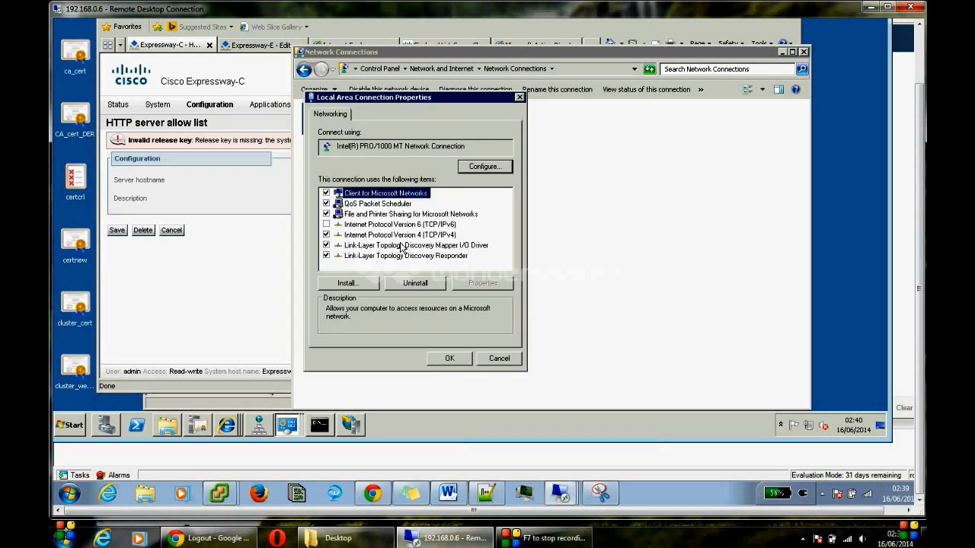
{"action": "left_click", "coordinate": [401, 235]}
{"action": "left_click", "coordinate": [466, 285]}
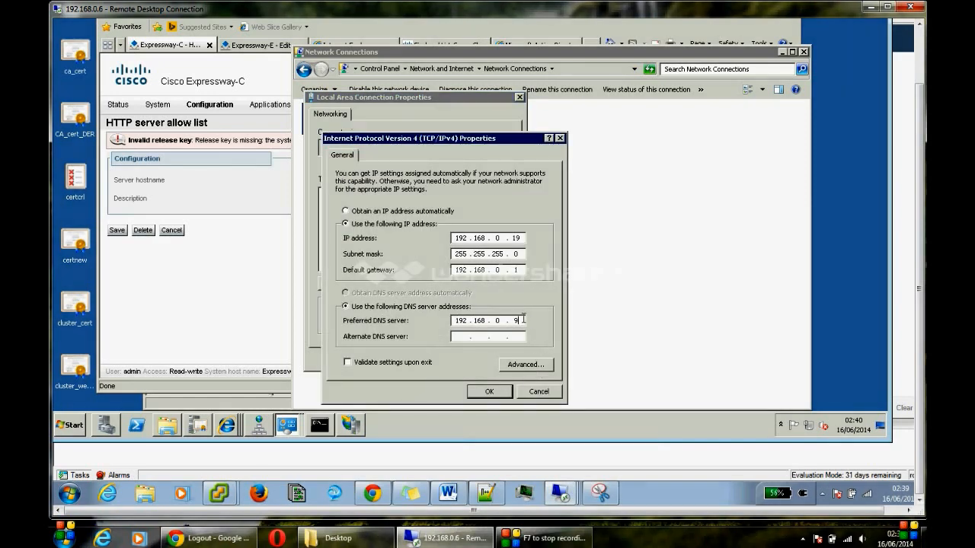
Step: Change the preferred DNS server to 127.0.0.1, confirm both dialogs and close Network Connections
{"action": "key", "text": "BackSpace"}
{"action": "key", "text": "BackSpace"}
{"action": "key", "text": "BackSpace"}
{"action": "key", "text": "BackSpace"}
{"action": "type", "text": "27 . 0 ."}
{"action": "left_click", "coordinate": [500, 392]}
{"action": "left_click", "coordinate": [455, 356]}
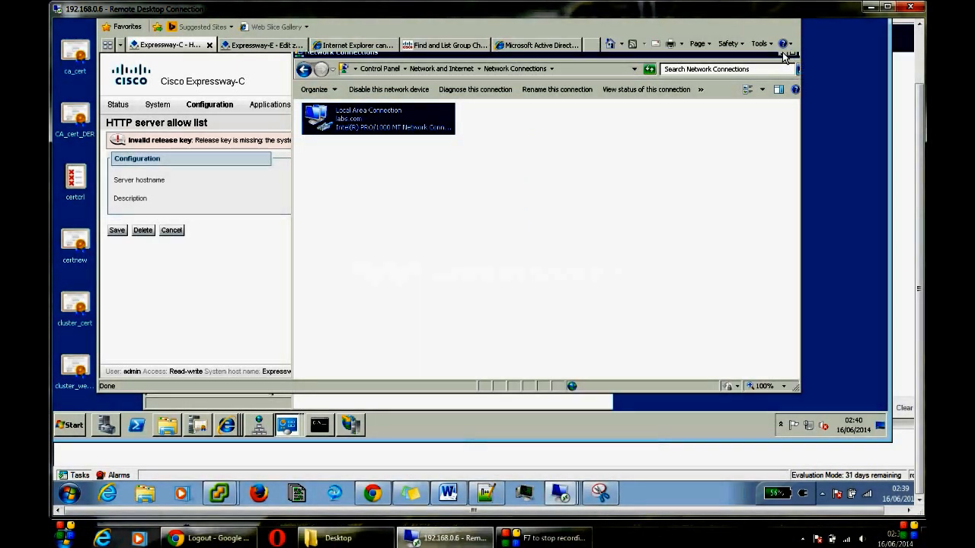
{"action": "left_click", "coordinate": [783, 51]}
Step: Minimize the Expressway browser, close the Certification Authority console and rerun ipconfig/flushdns
{"action": "left_click_drag", "start_coordinate": [919, 151], "coordinate": [918, 79]}
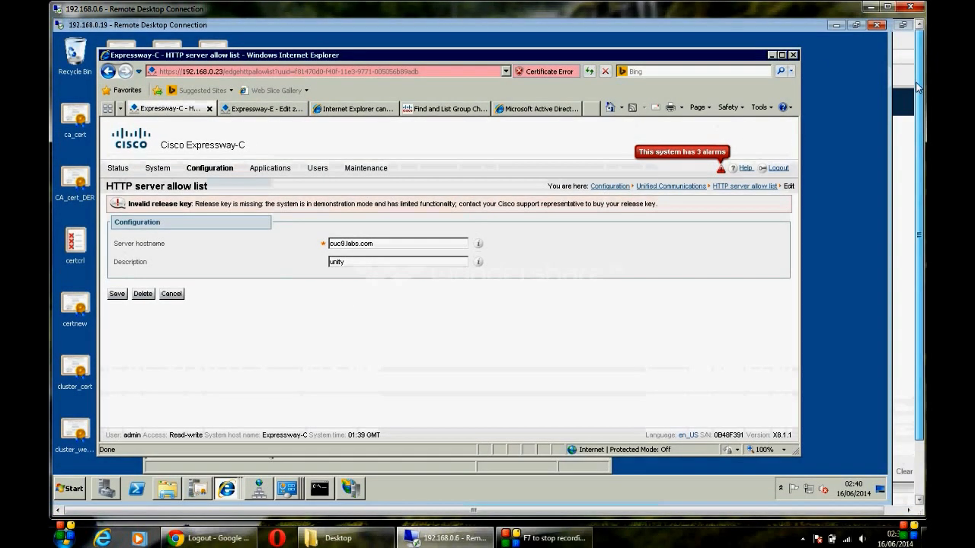
{"action": "left_click", "coordinate": [772, 56]}
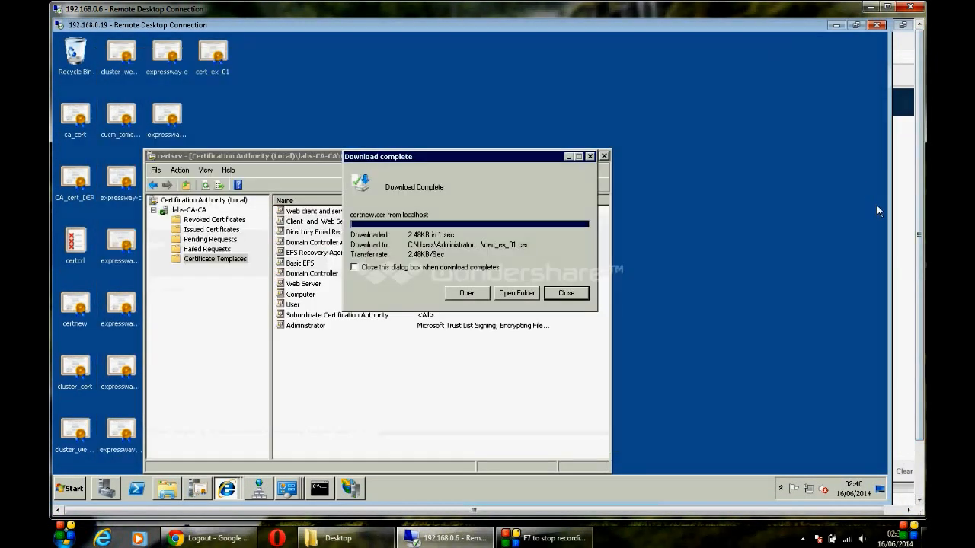
{"action": "left_click", "coordinate": [604, 158]}
{"action": "left_click", "coordinate": [601, 156]}
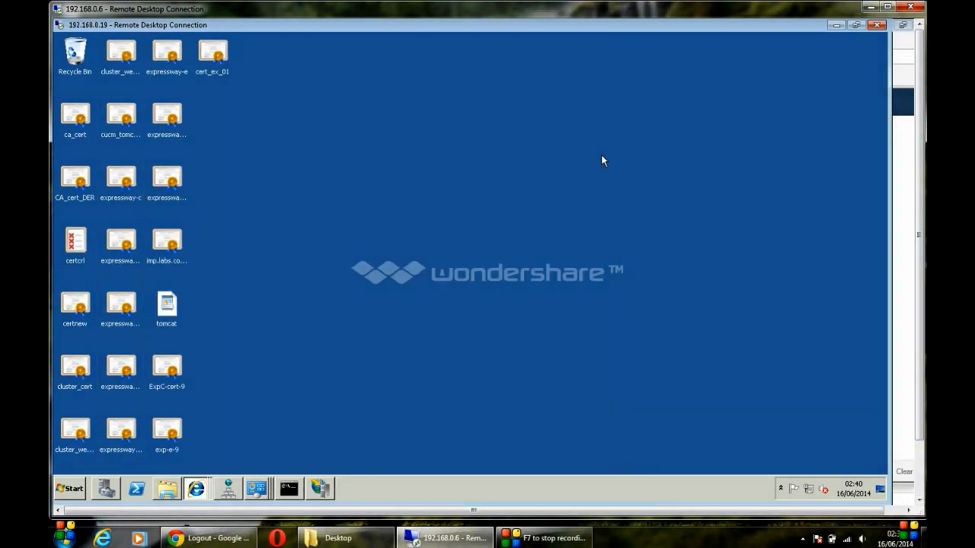
{"action": "left_click_drag", "start_coordinate": [916, 314], "coordinate": [917, 368]}
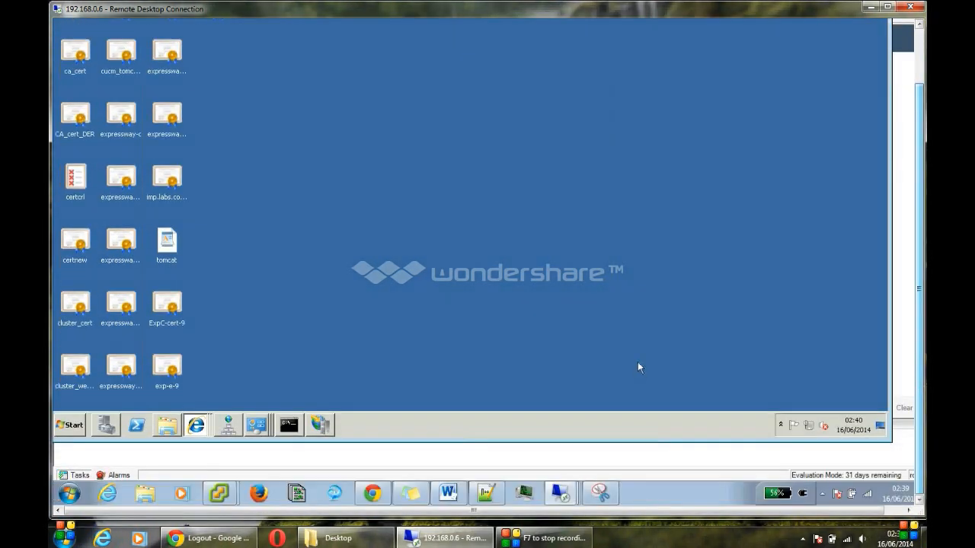
{"action": "left_click", "coordinate": [291, 425]}
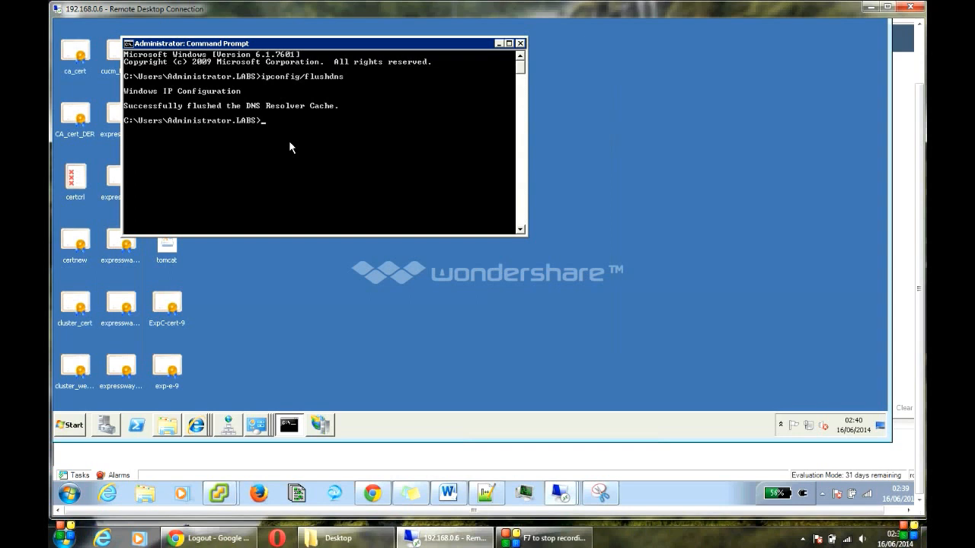
{"action": "key", "text": "BackSpace"}
{"action": "key", "text": "BackSpace"}
{"action": "key", "text": "Up"}
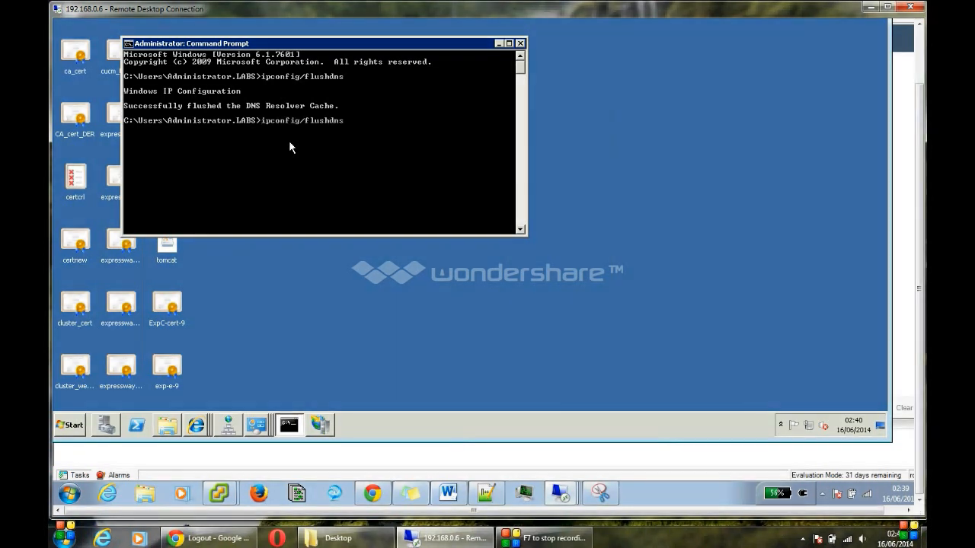
{"action": "key", "text": "Return"}
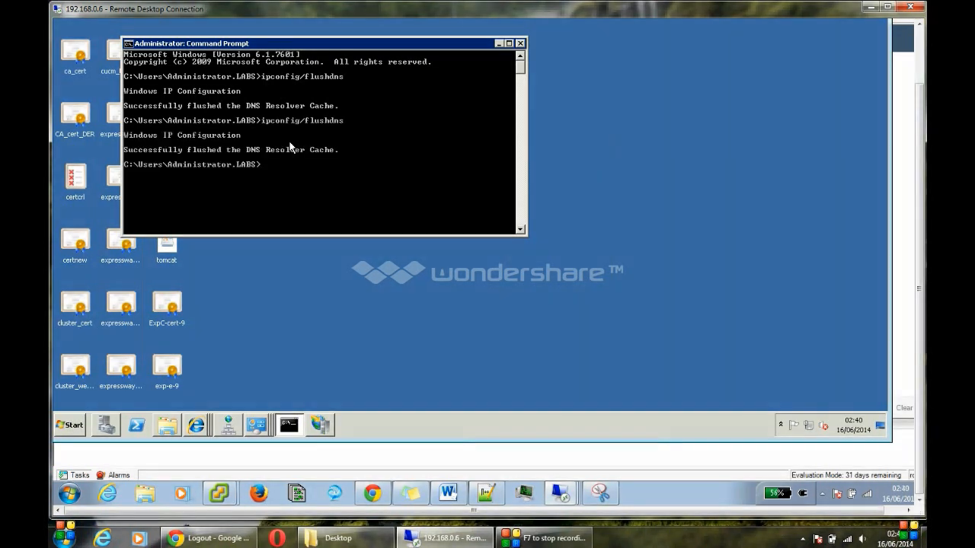
Step: Clear the CA DNS server's cache in DNS Manager and start a new Command Prompt
{"action": "left_click", "coordinate": [230, 423]}
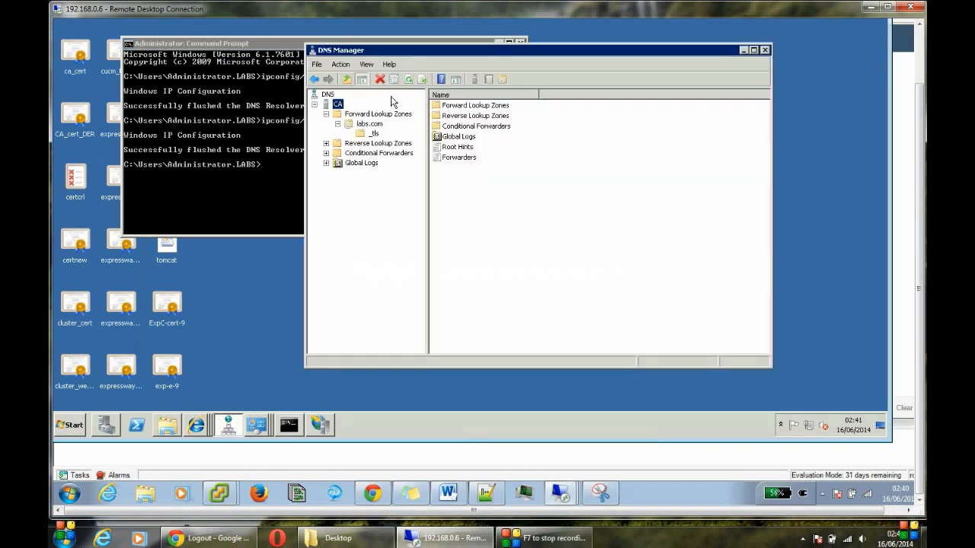
{"action": "right_click", "coordinate": [338, 105]}
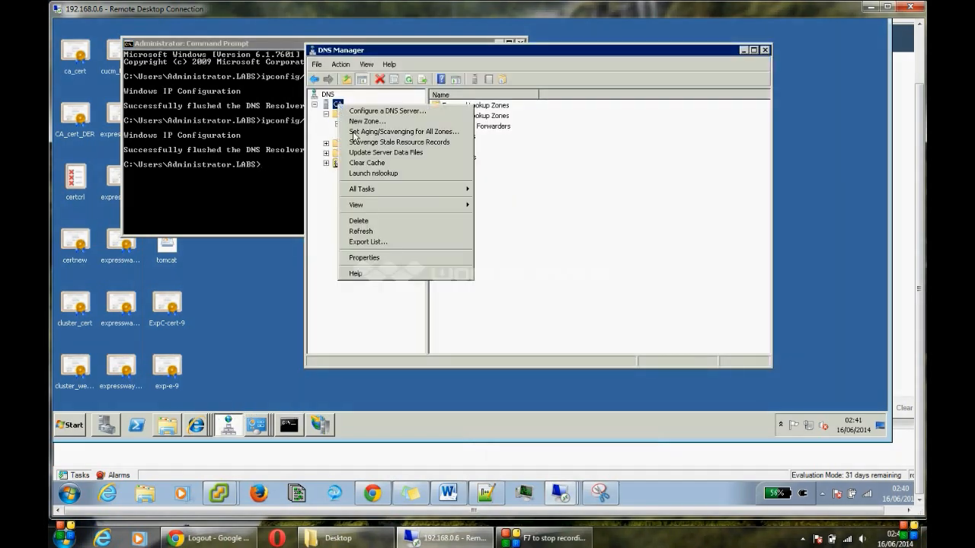
{"action": "left_click", "coordinate": [366, 163]}
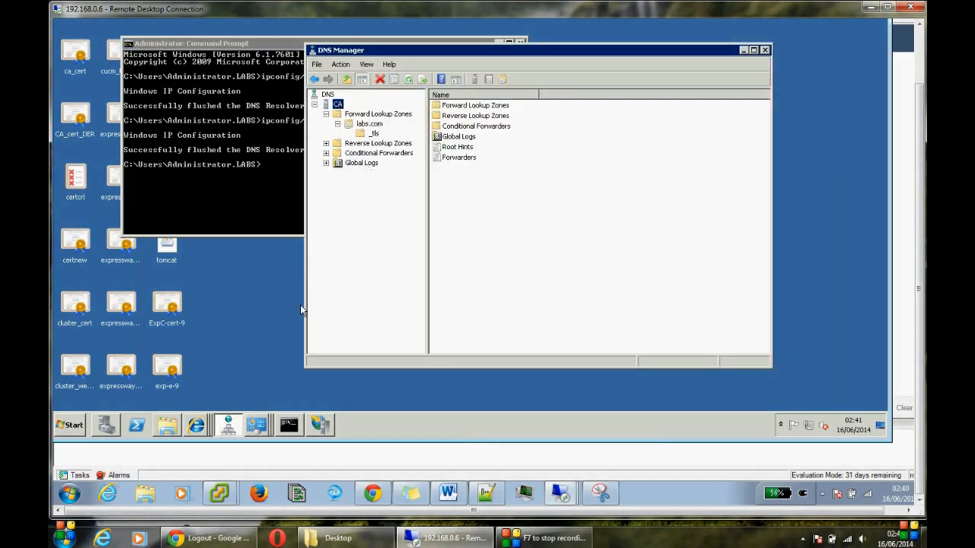
{"action": "left_click", "coordinate": [228, 349]}
{"action": "left_click", "coordinate": [81, 426]}
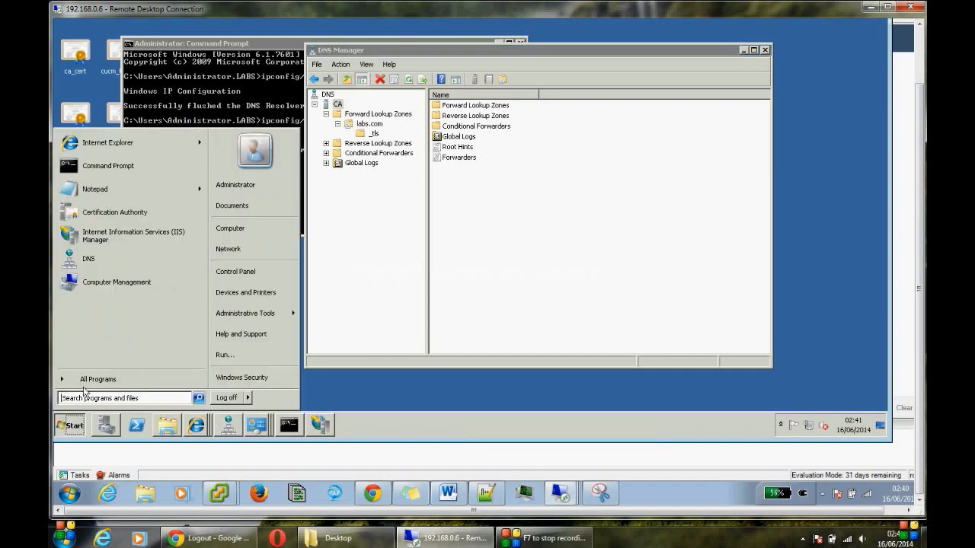
{"action": "left_click", "coordinate": [86, 165]}
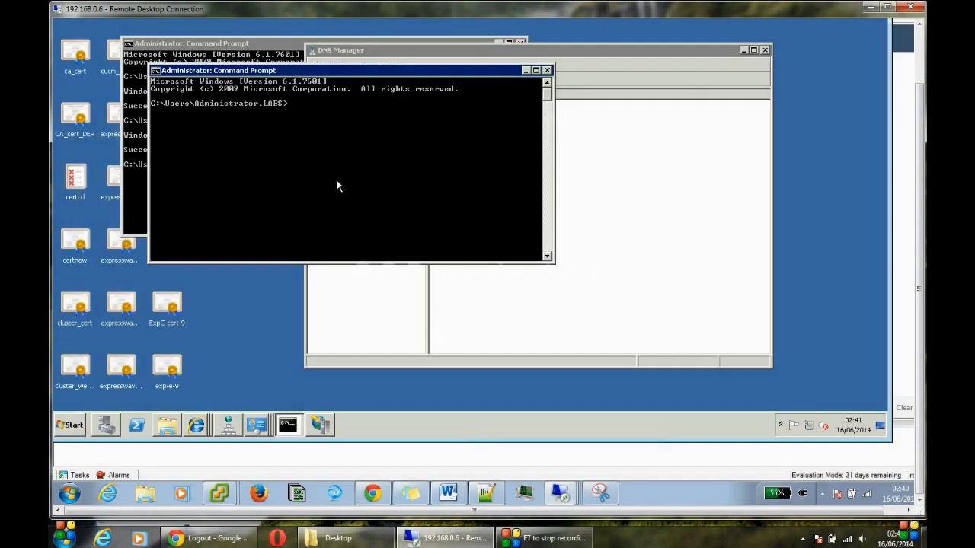
Step: Start nslookup, set type=SRV and query _cuplogin._tcp.labs.com
{"action": "type", "text": "nsloo"}
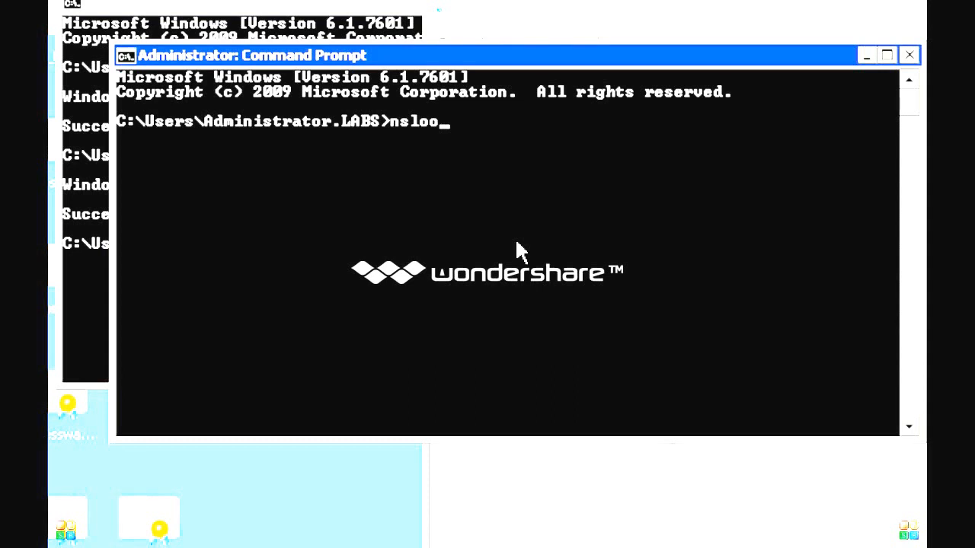
{"action": "type", "text": "kup"}
{"action": "key", "text": "Return"}
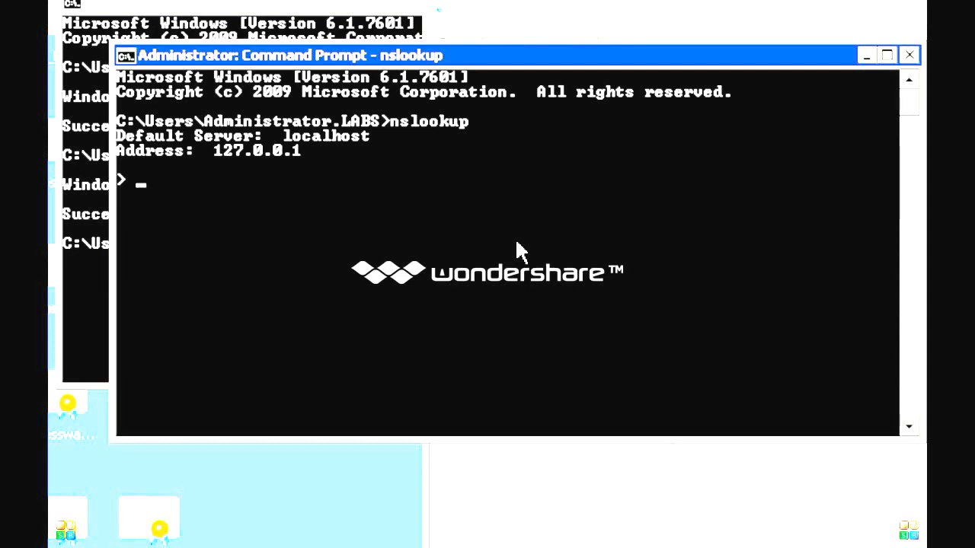
{"action": "type", "text": "set"}
{"action": "type", "text": " st"}
{"action": "key", "text": "BackSpace"}
{"action": "key", "text": "BackSpace"}
{"action": "type", "text": "type=SRV"}
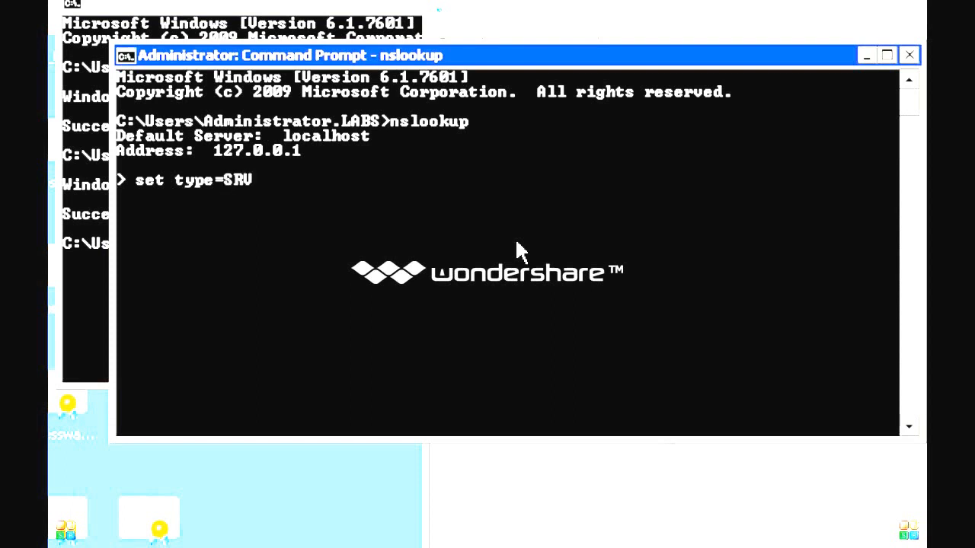
{"action": "key", "text": "Return"}
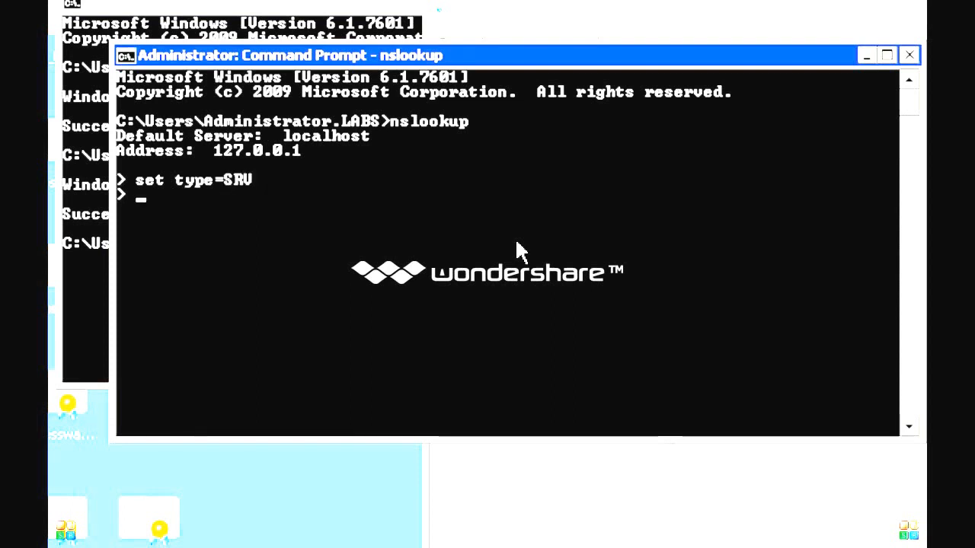
{"action": "type", "text": "_cuplogin"}
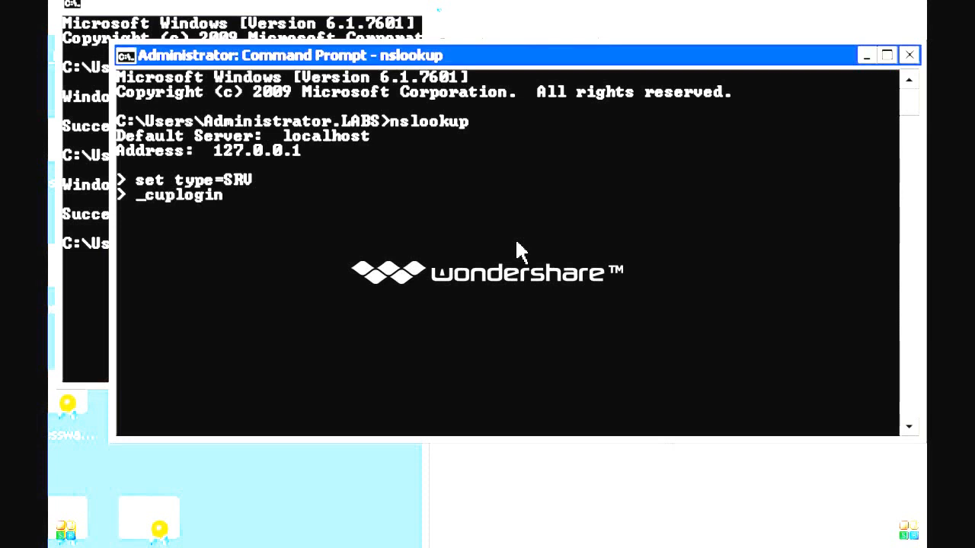
{"action": "type", "text": "._tcp."}
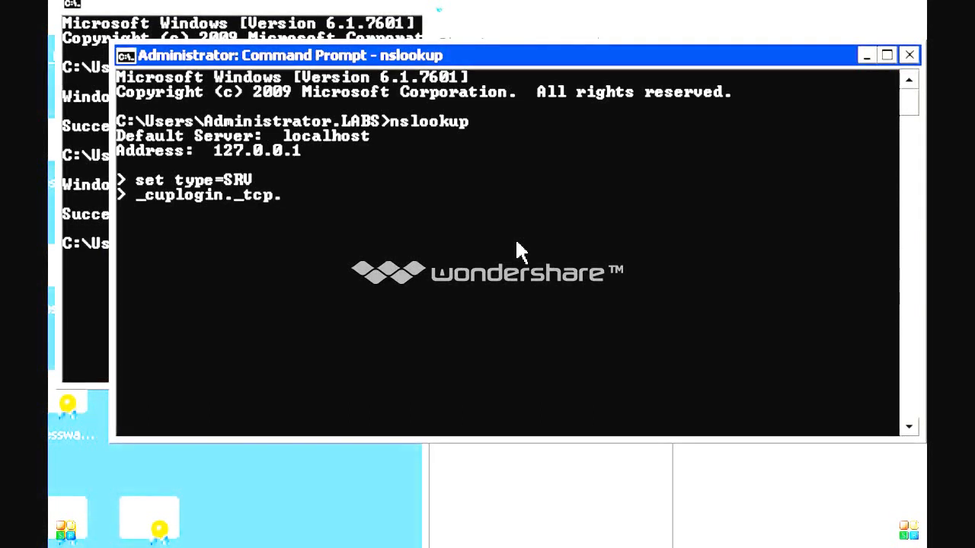
{"action": "type", "text": "labs.com"}
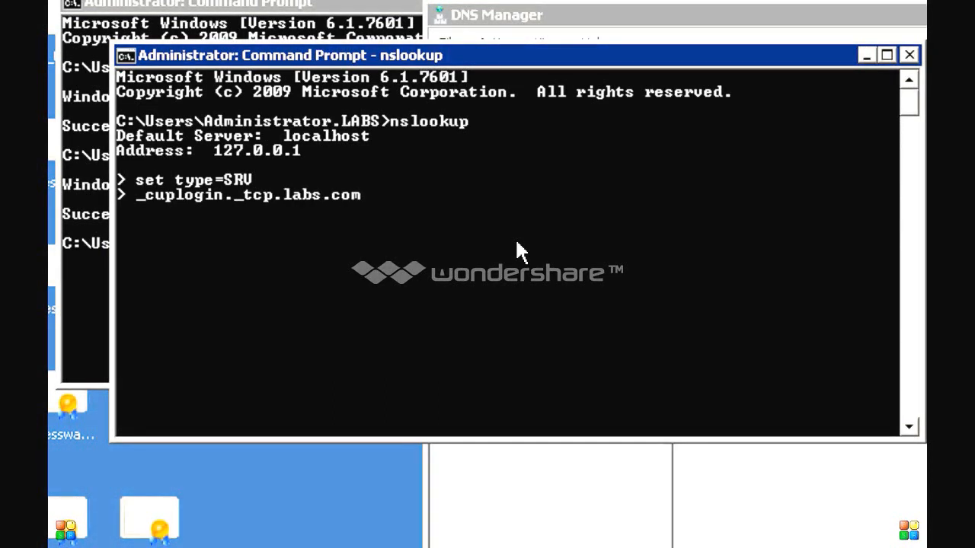
{"action": "key", "text": "Return"}
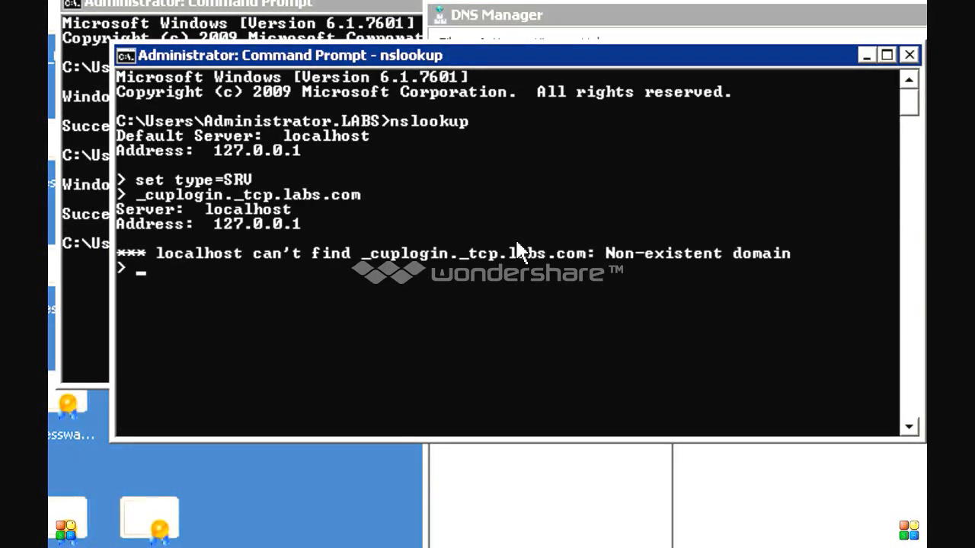
Step: Edit the previous query to _collab-edge._tls.labs.com and run the SRV lookup
{"action": "key", "text": "Up"}
{"action": "key", "text": "Left"}
{"action": "key", "text": "Left"}
{"action": "key", "text": "Left"}
{"action": "key", "text": "Left"}
{"action": "key", "text": "Left"}
{"action": "key", "text": "Left"}
{"action": "key", "text": "Left"}
{"action": "key", "text": "Left"}
{"action": "key", "text": "Left"}
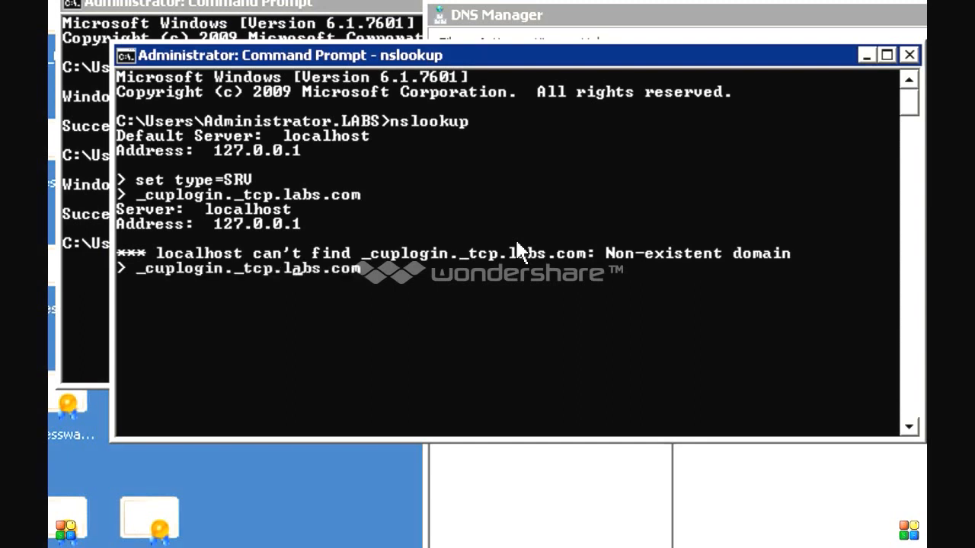
{"action": "key", "text": "BackSpace"}
{"action": "key", "text": "BackSpace"}
{"action": "key", "text": "BackSpace"}
{"action": "key", "text": "BackSpace"}
{"action": "key", "text": "BackSpace"}
{"action": "key", "text": "BackSpace"}
{"action": "key", "text": "BackSpace"}
{"action": "key", "text": "BackSpace"}
{"action": "key", "text": "BackSpace"}
{"action": "key", "text": "BackSpace"}
{"action": "key", "text": "BackSpace"}
{"action": "key", "text": "BackSpace"}
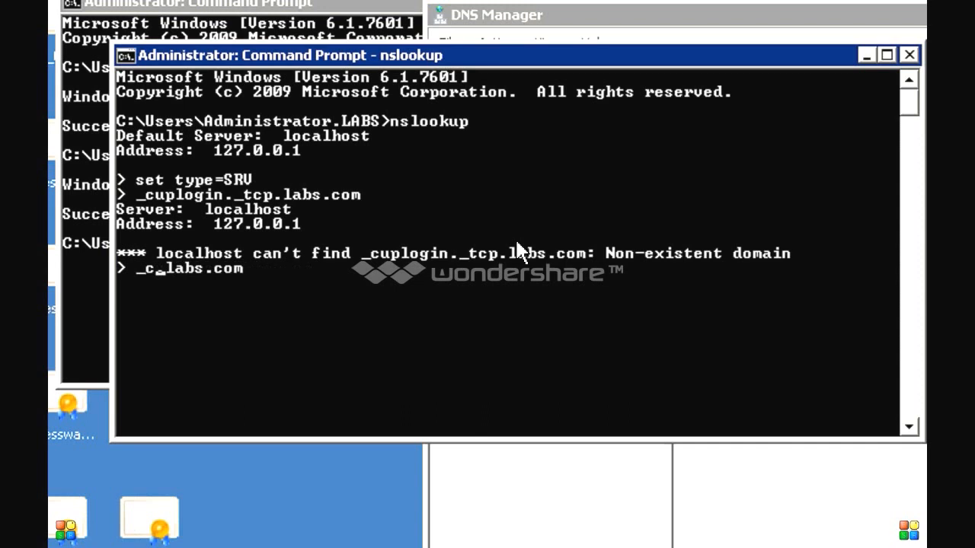
{"action": "type", "text": "ollab"}
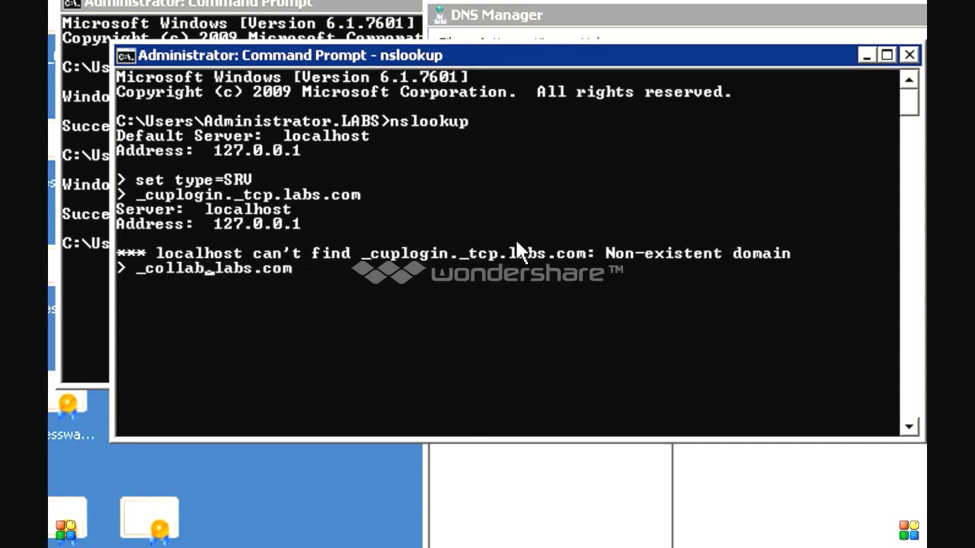
{"action": "type", "text": "-edge"}
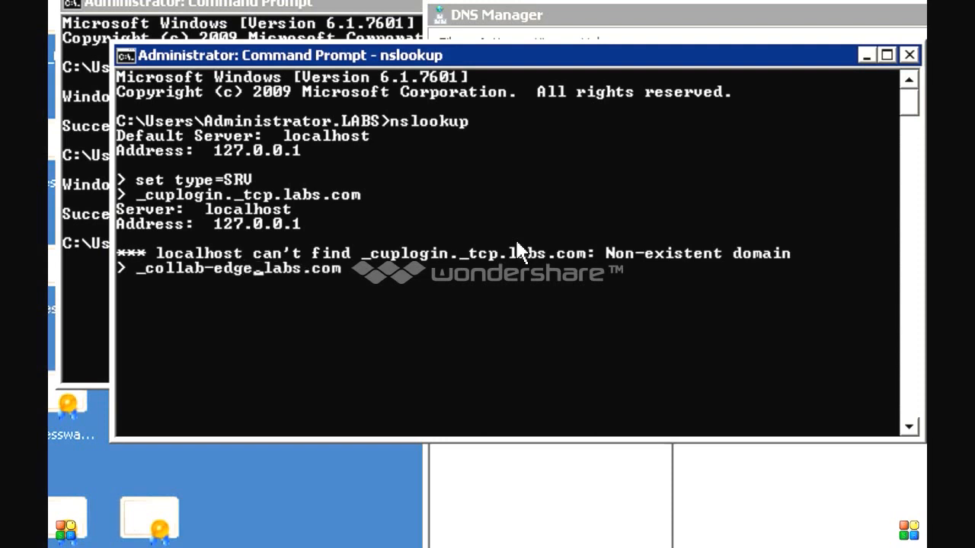
{"action": "type", "text": "."}
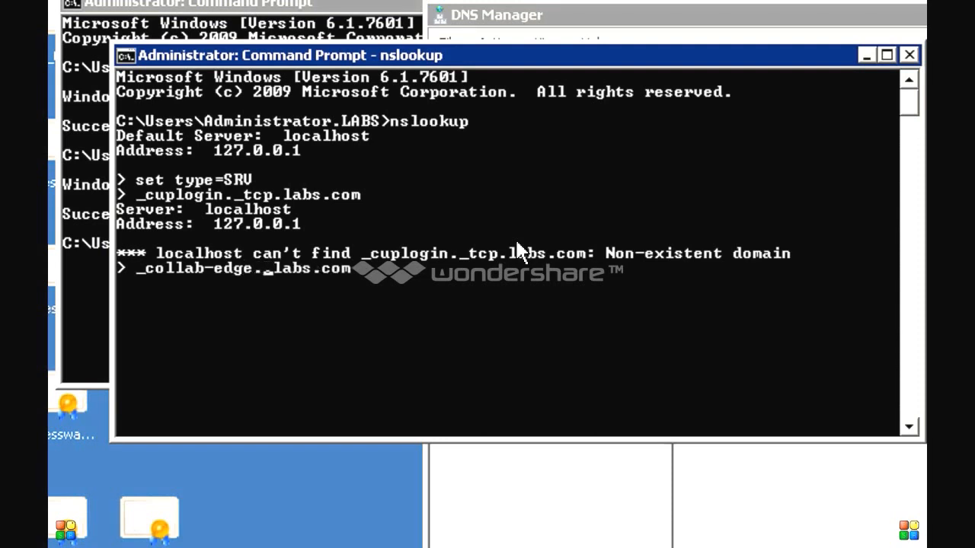
{"action": "type", "text": "_tls."}
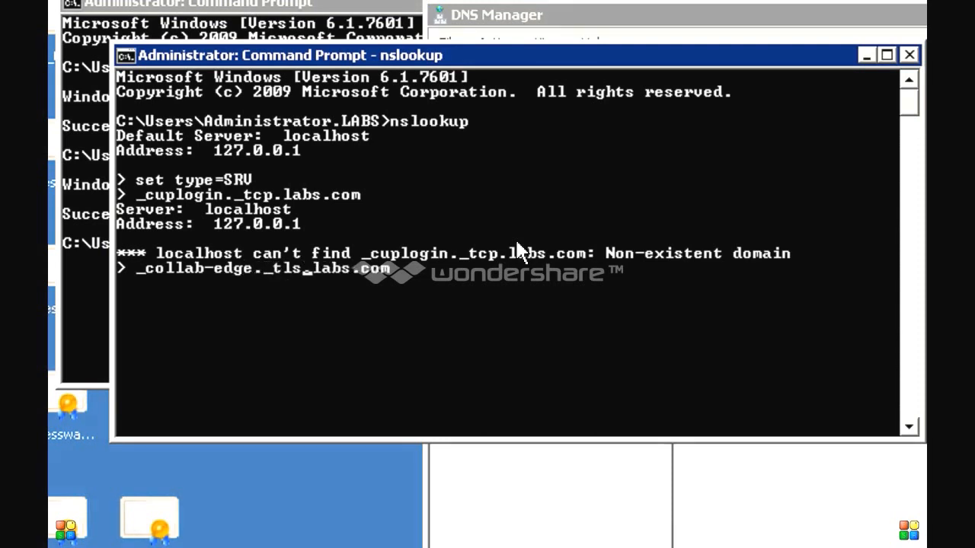
{"action": "key", "text": "Return"}
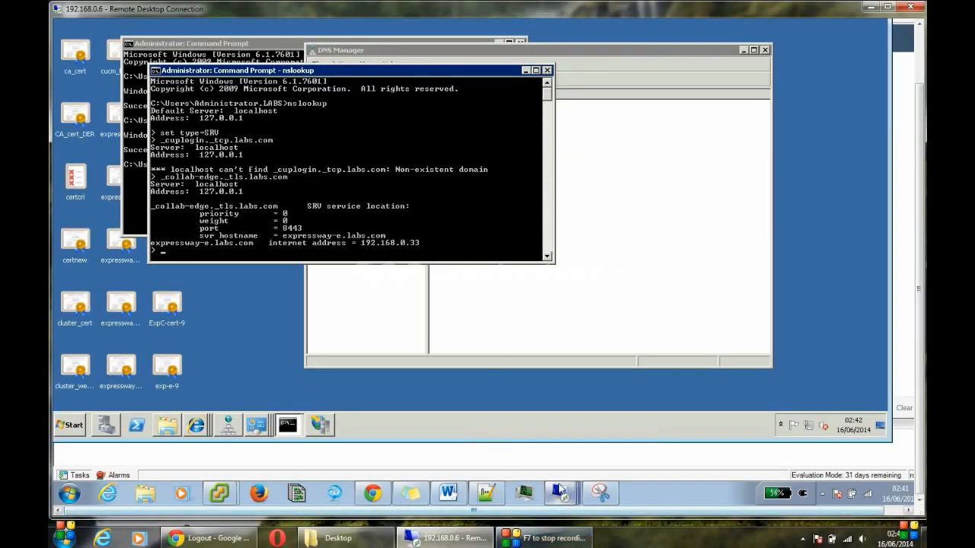
{"action": "mouse_move", "coordinate": [560, 491]}
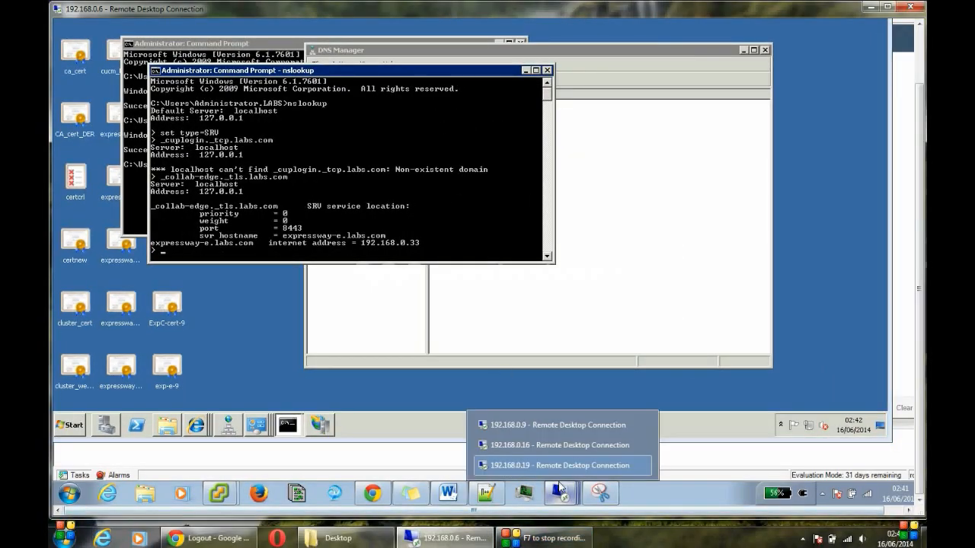
Step: On the 192.168.0.16 client session, open the network adapter list from Network and Sharing Center
{"action": "left_click", "coordinate": [560, 446]}
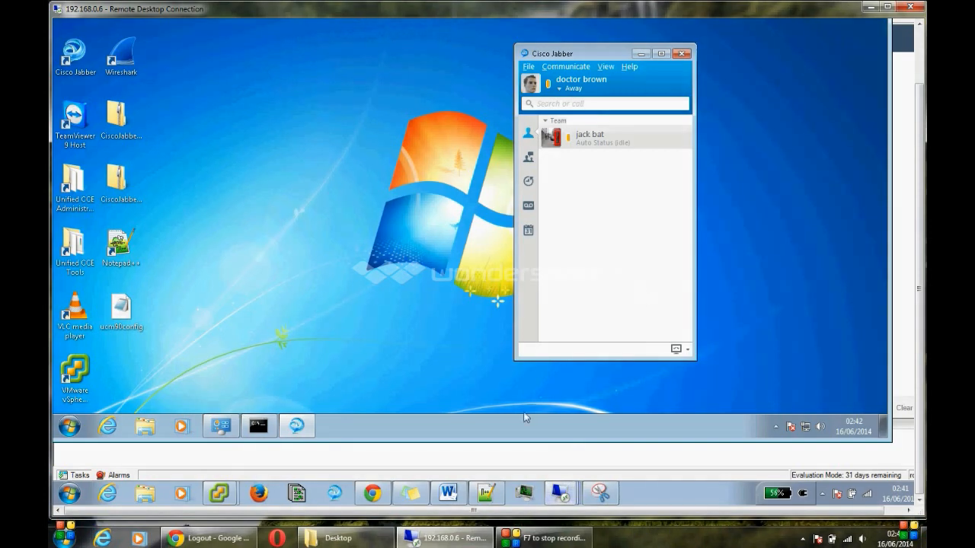
{"action": "left_click", "coordinate": [806, 430]}
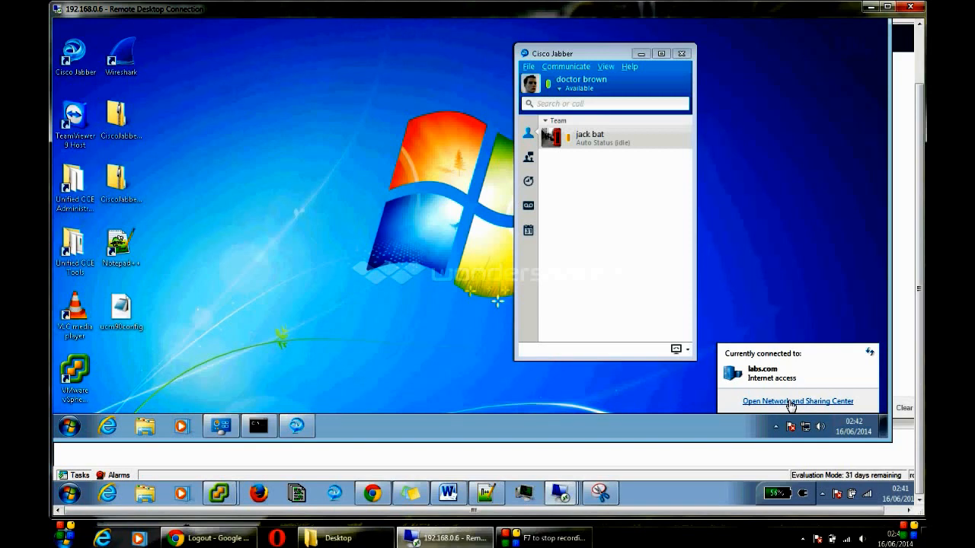
{"action": "left_click", "coordinate": [791, 401]}
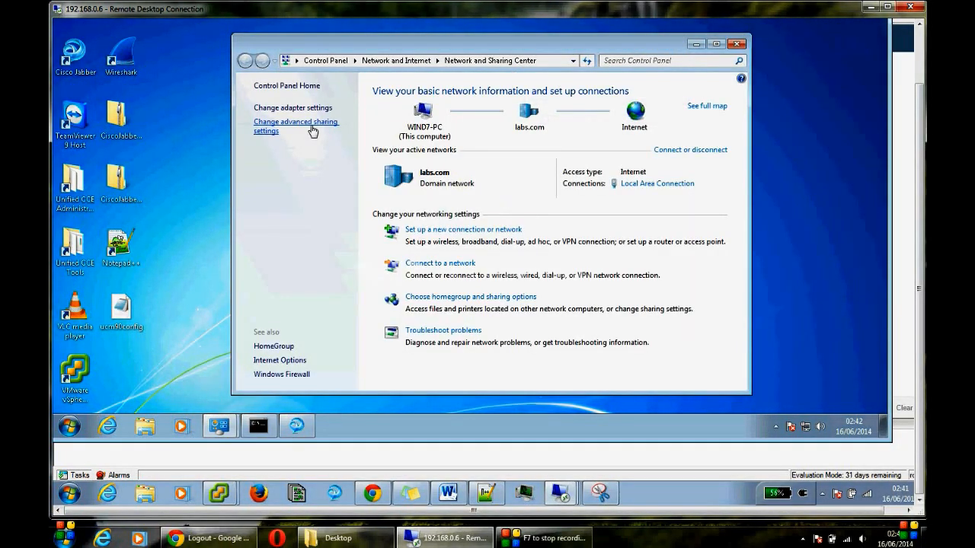
{"action": "left_click", "coordinate": [313, 131]}
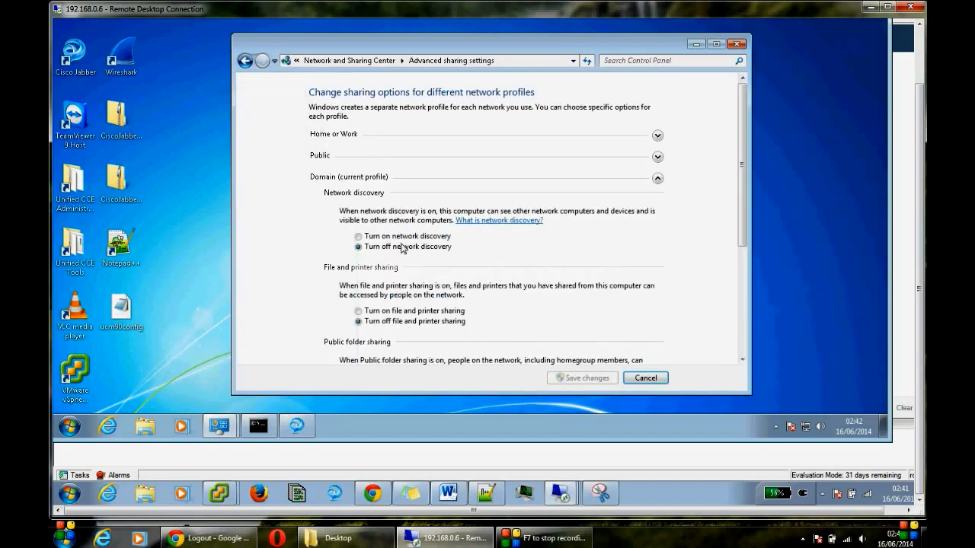
{"action": "left_click", "coordinate": [245, 61]}
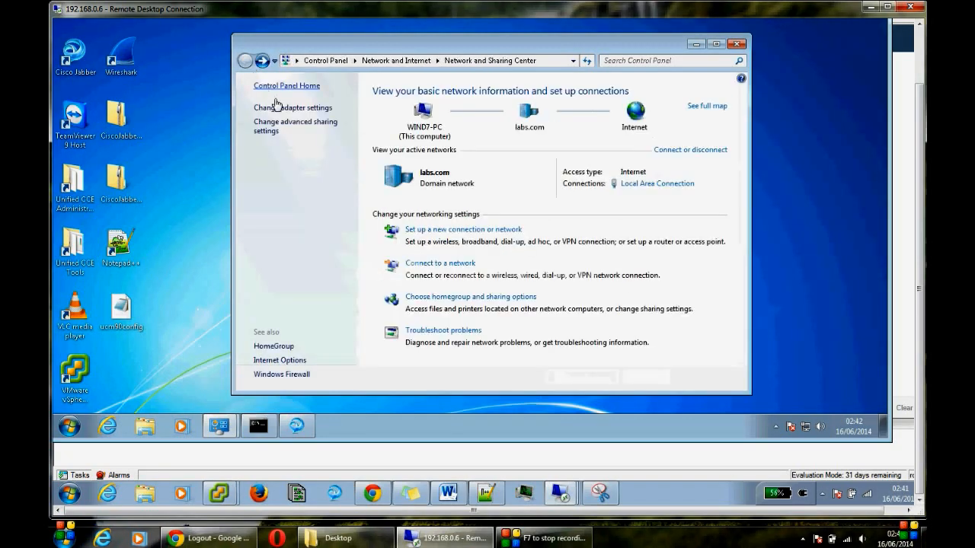
{"action": "left_click", "coordinate": [282, 112]}
Step: Open Local Area Connection properties with administrator credentials and view its IPv4 settings
{"action": "right_click", "coordinate": [284, 107]}
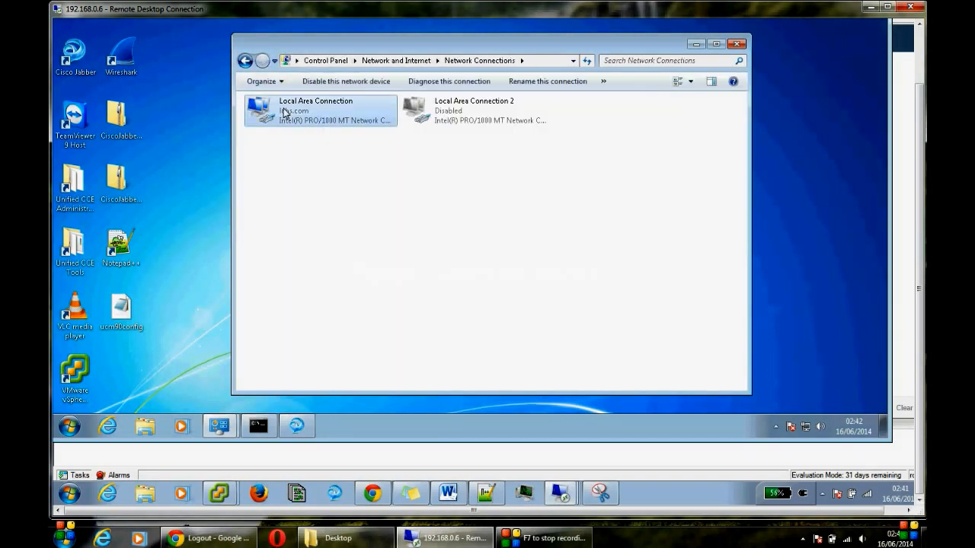
{"action": "left_click", "coordinate": [323, 226]}
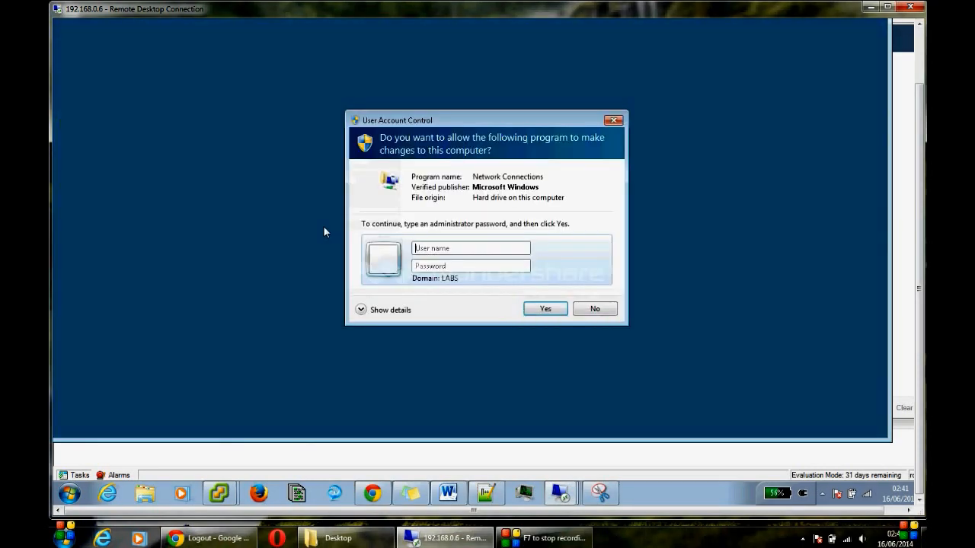
{"action": "type", "text": "Administrator"}
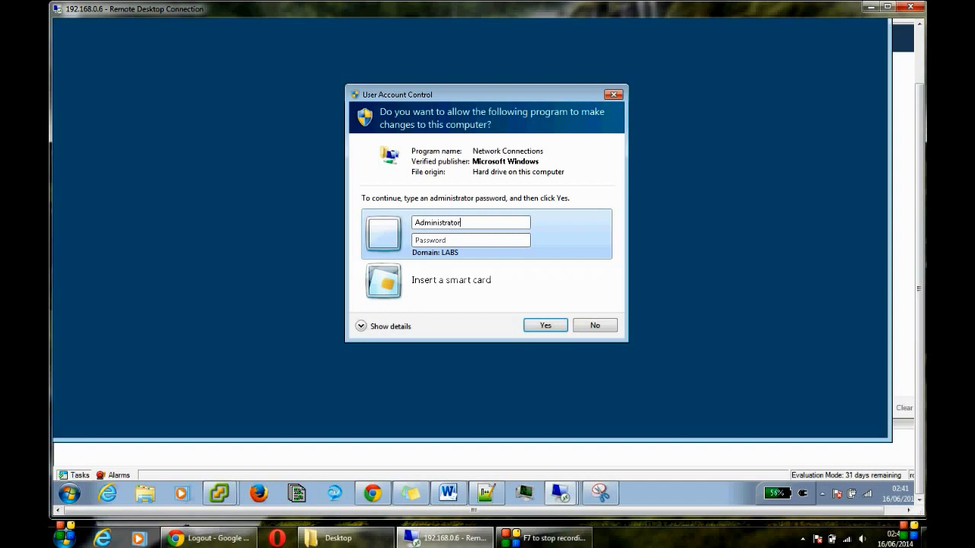
{"action": "type", "text": "p"}
{"action": "key", "text": "Return"}
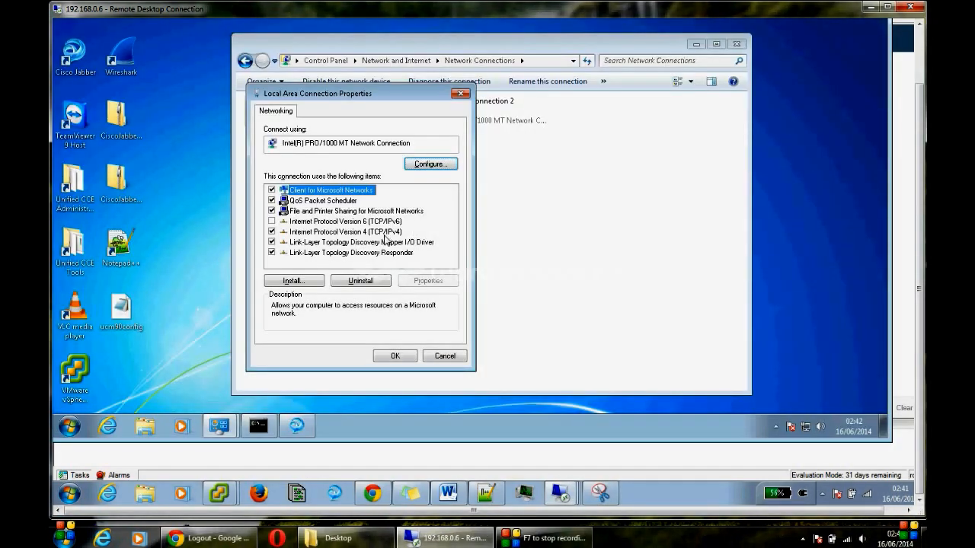
{"action": "left_click", "coordinate": [386, 232]}
{"action": "left_click", "coordinate": [412, 280]}
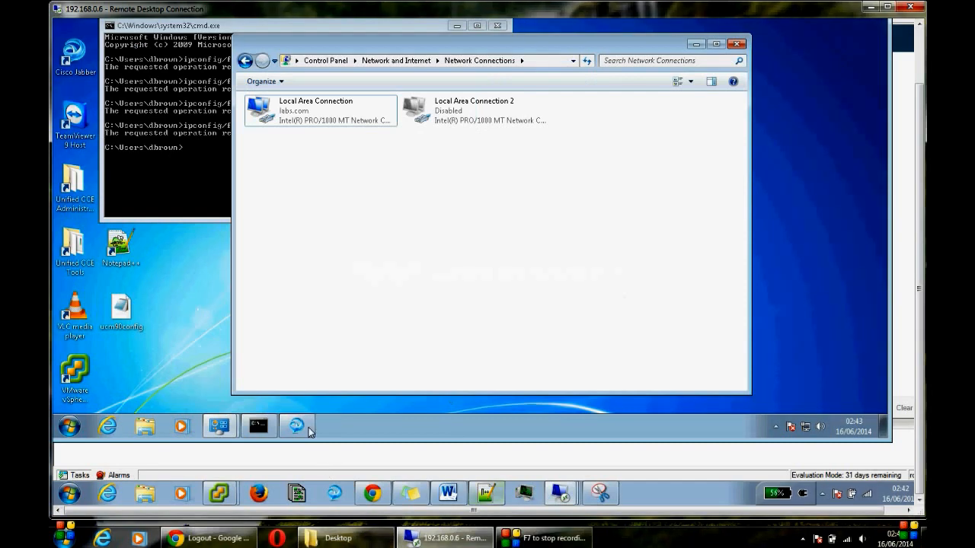
{"action": "left_click", "coordinate": [296, 425]}
Step: Sign out of Cisco Jabber and close its window
{"action": "left_click", "coordinate": [527, 66]}
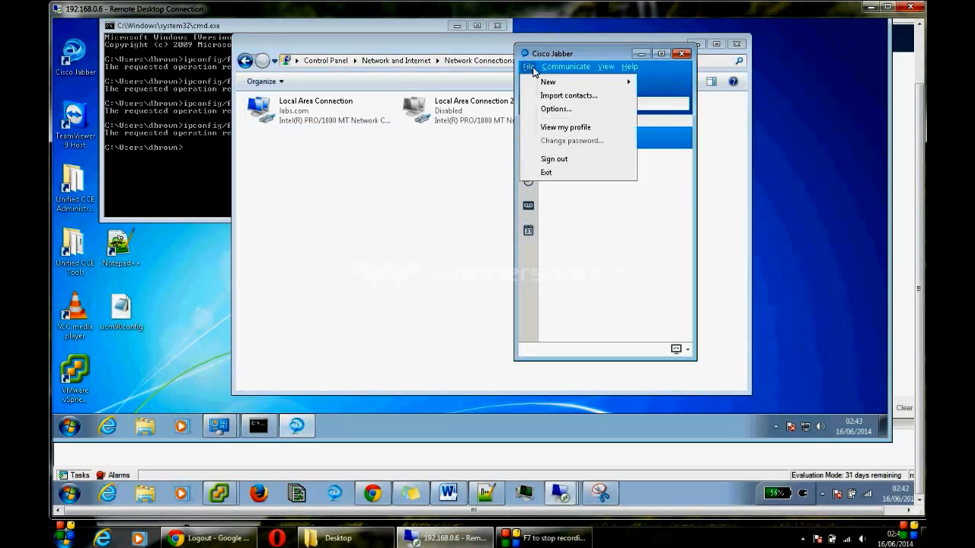
{"action": "left_click", "coordinate": [560, 160]}
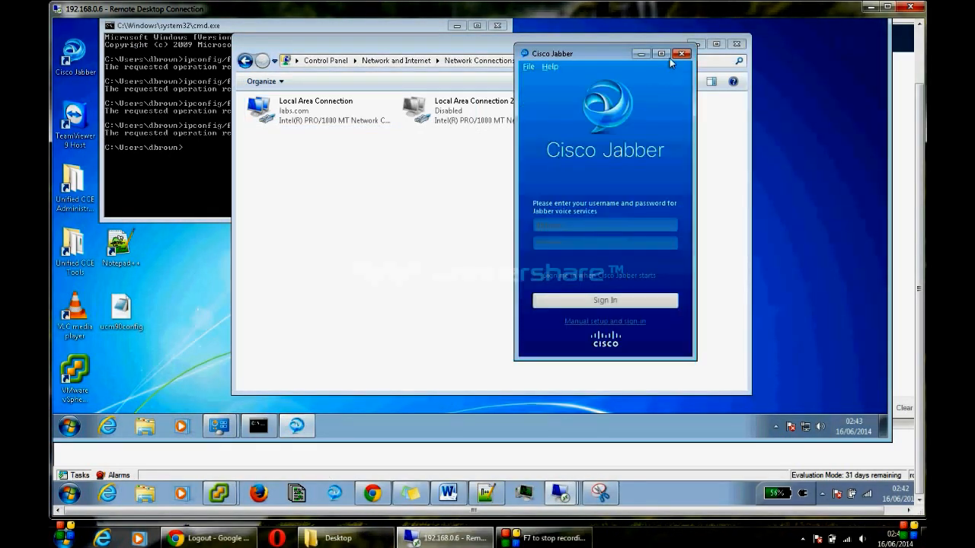
{"action": "left_click", "coordinate": [680, 53]}
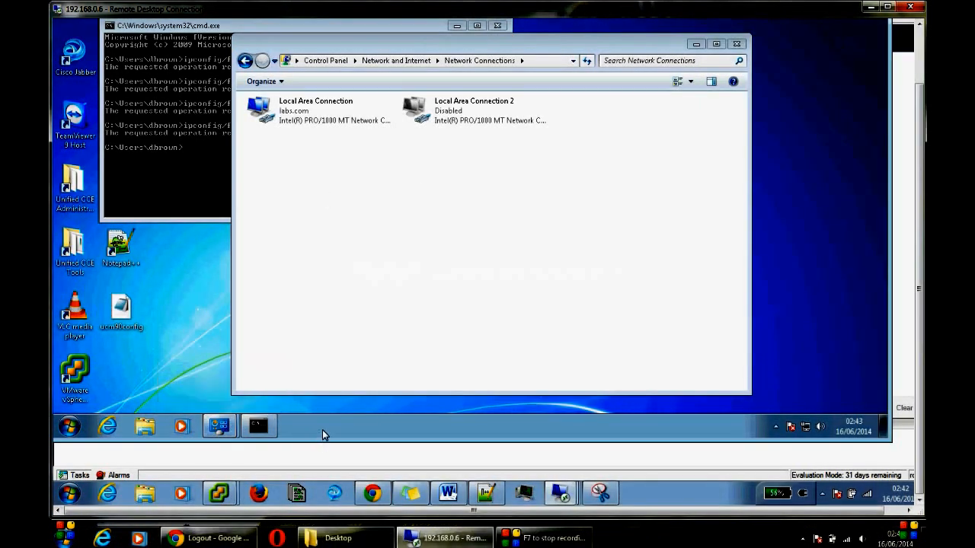
Step: End the CiscoJabber.exe process in Task Manager
{"action": "right_click", "coordinate": [327, 427]}
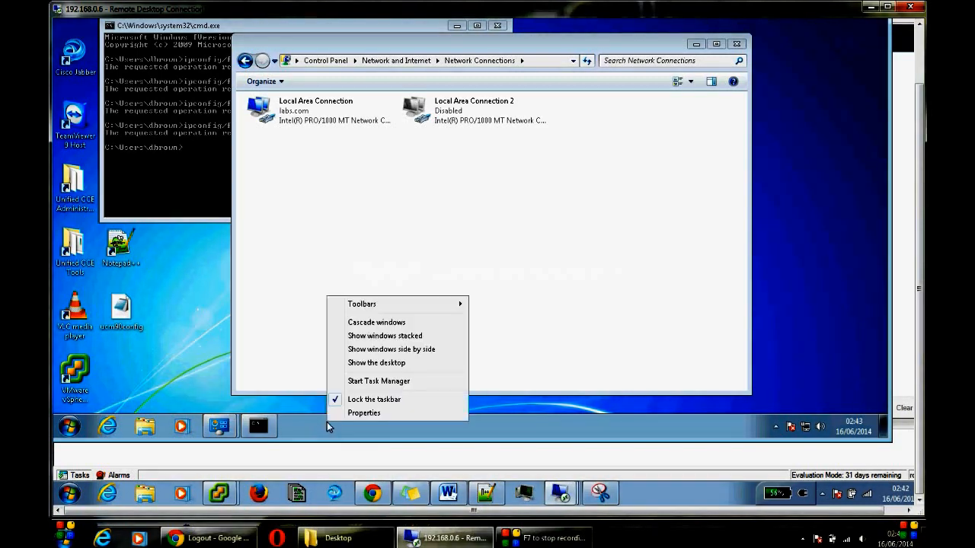
{"action": "left_click", "coordinate": [374, 382]}
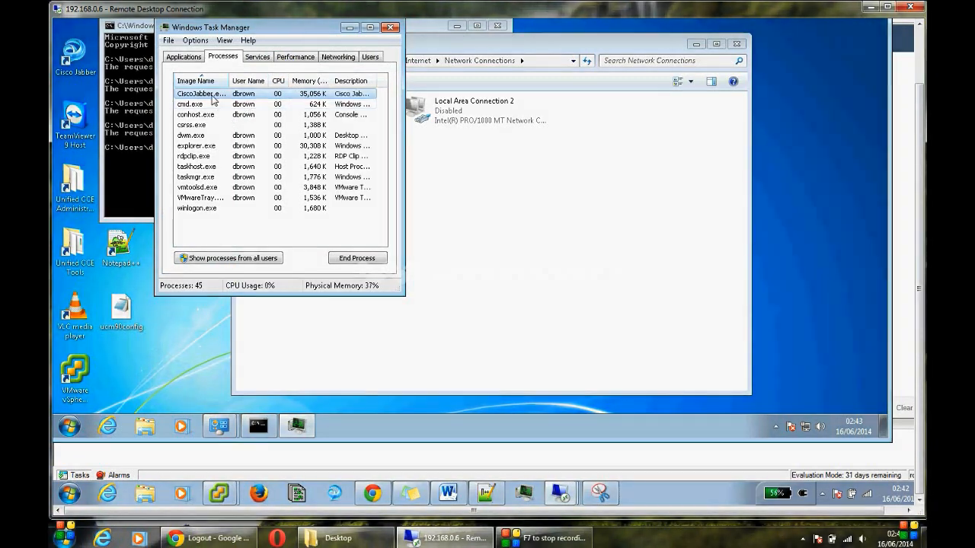
{"action": "left_click", "coordinate": [364, 259]}
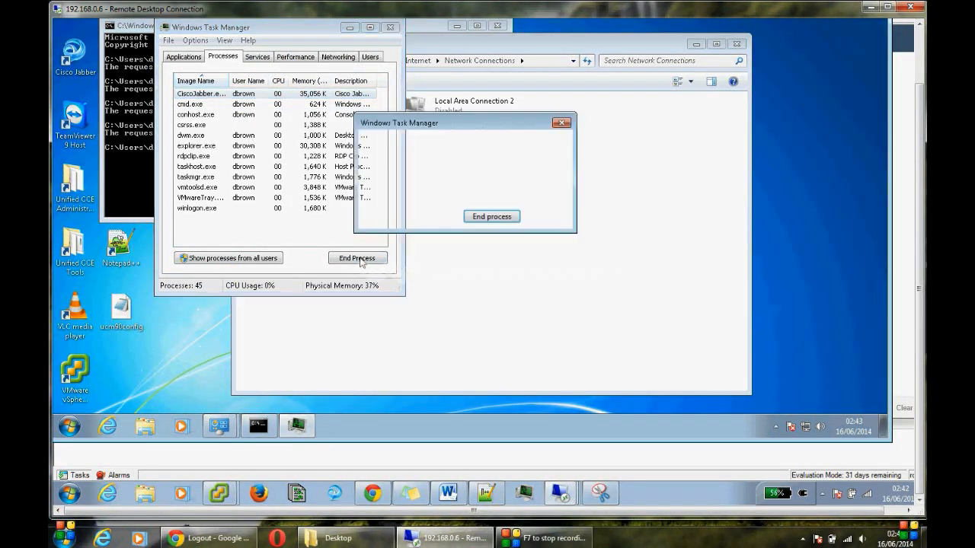
{"action": "left_click", "coordinate": [492, 216]}
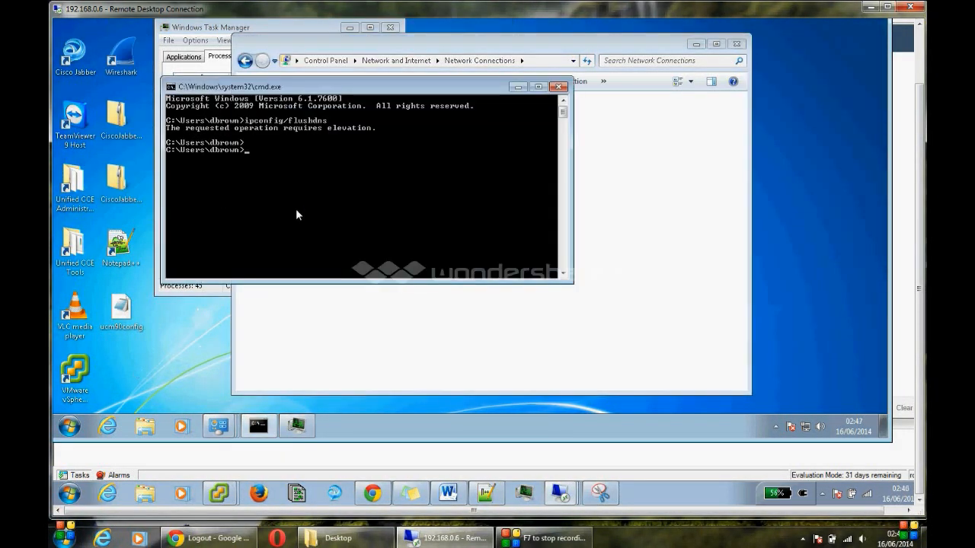
Step: Rerun ipconfig/flushdns, then start nslookup with 'set type=SRV'
{"action": "key", "text": "Up"}
{"action": "key", "text": "Return"}
{"action": "type", "text": "nslookup"}
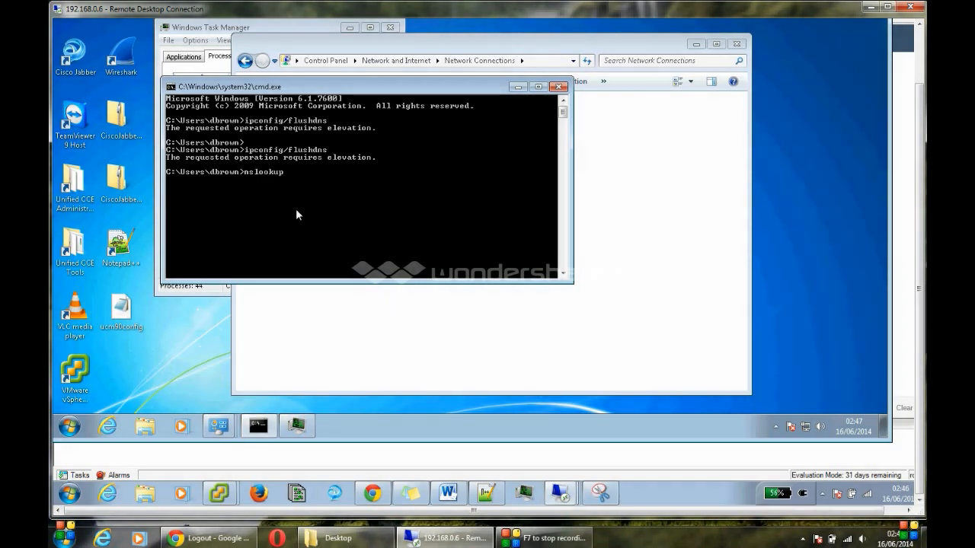
{"action": "key", "text": "Return"}
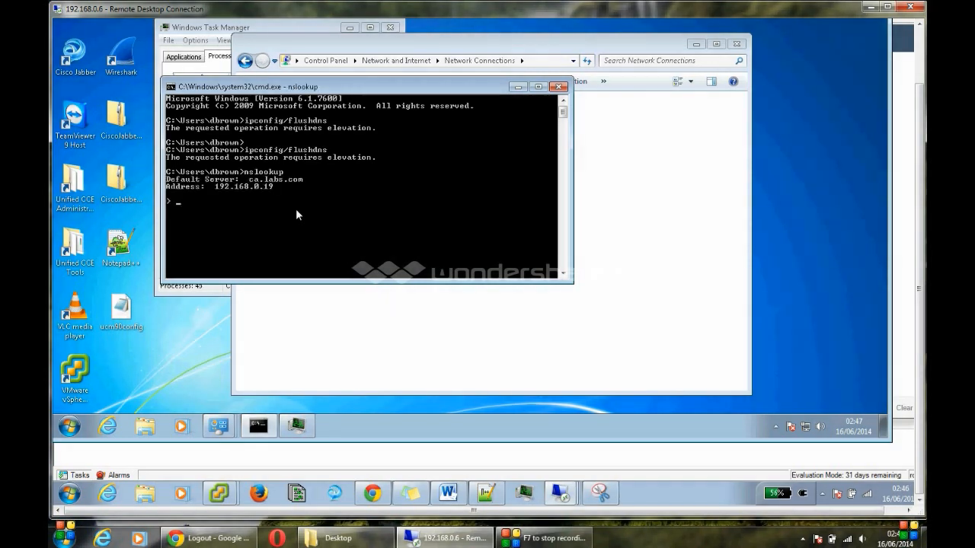
{"action": "type", "text": "set type=SRV"}
{"action": "key", "text": "Return"}
Step: Query the _collab-edge._tls.labs.com SRV record
{"action": "type", "text": "_collab-edge"}
{"action": "type", "text": "._tls.labs"}
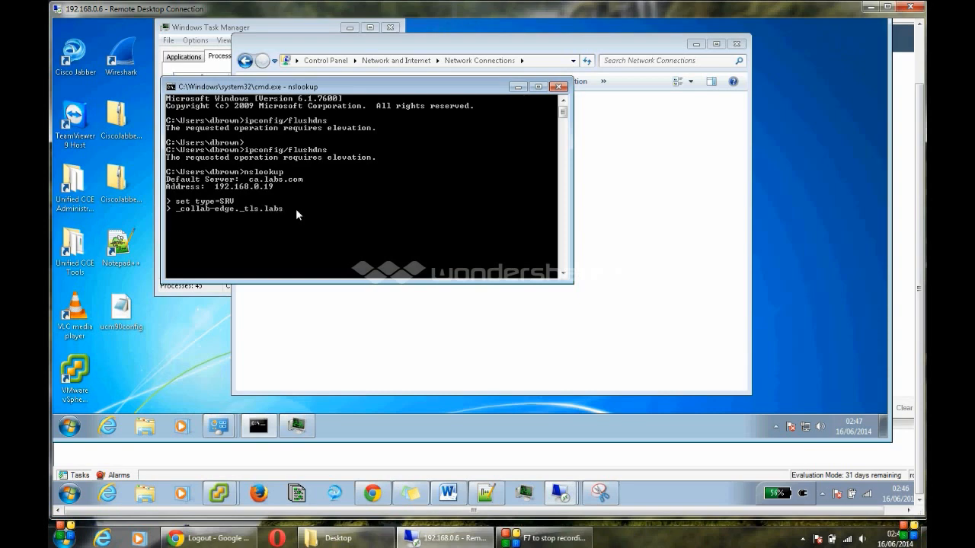
{"action": "type", "text": ".com"}
{"action": "key", "text": "Return"}
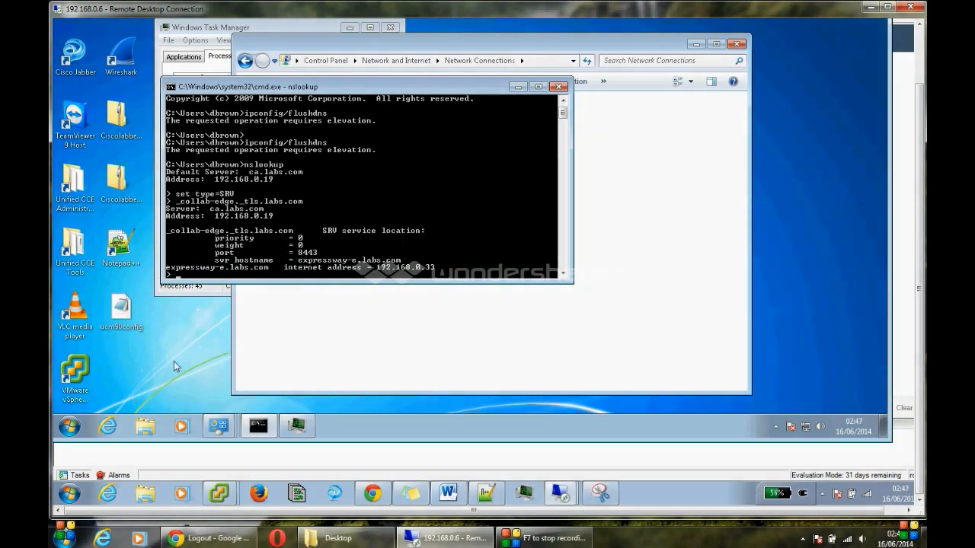
Step: Permanently delete the Unified Communications folder under AppData\Local\Cisco
{"action": "left_click", "coordinate": [146, 427]}
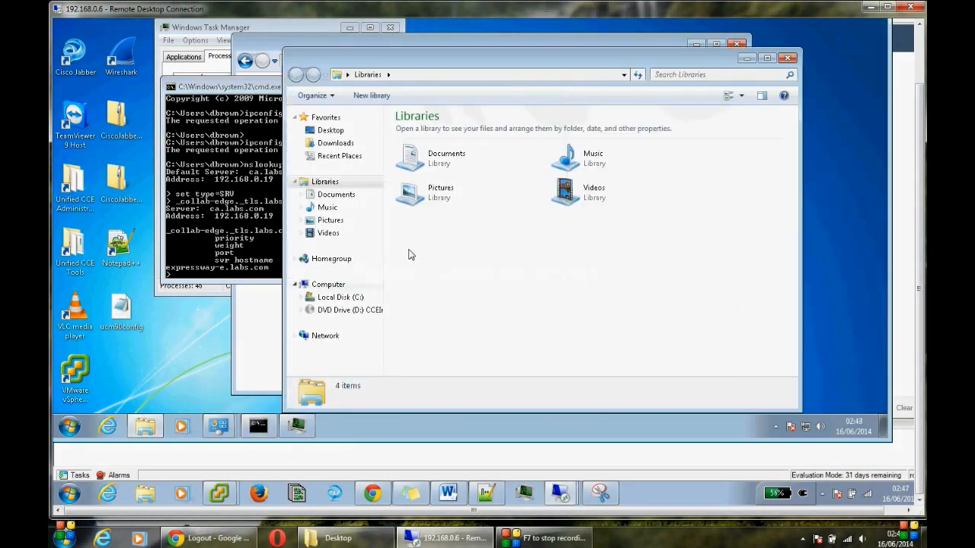
{"action": "left_click", "coordinate": [347, 299]}
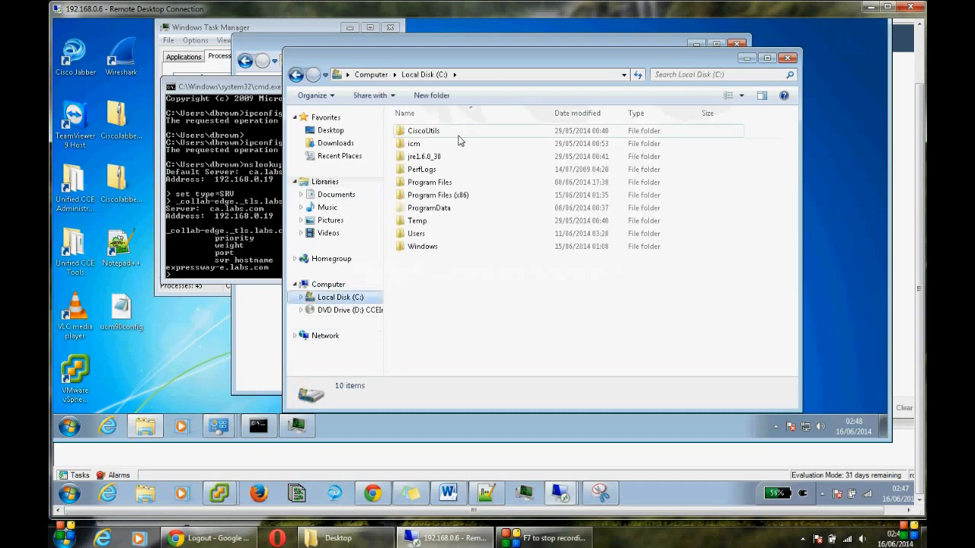
{"action": "double_click", "coordinate": [425, 234]}
{"action": "double_click", "coordinate": [423, 144]}
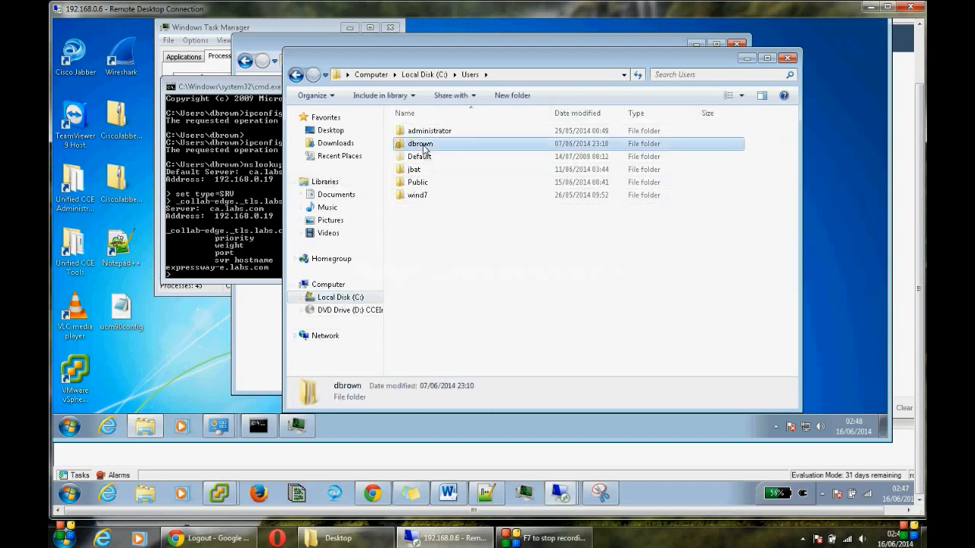
{"action": "double_click", "coordinate": [421, 132]}
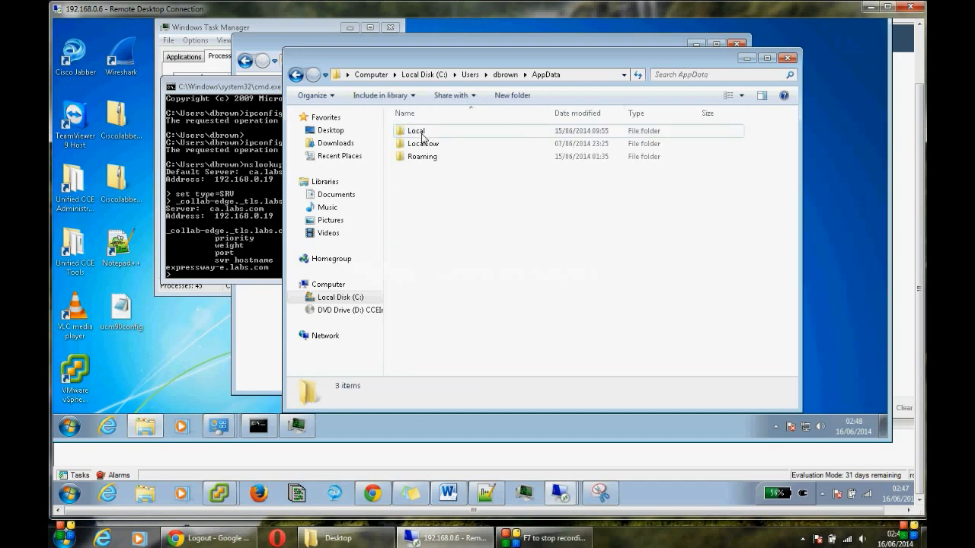
{"action": "double_click", "coordinate": [422, 135]}
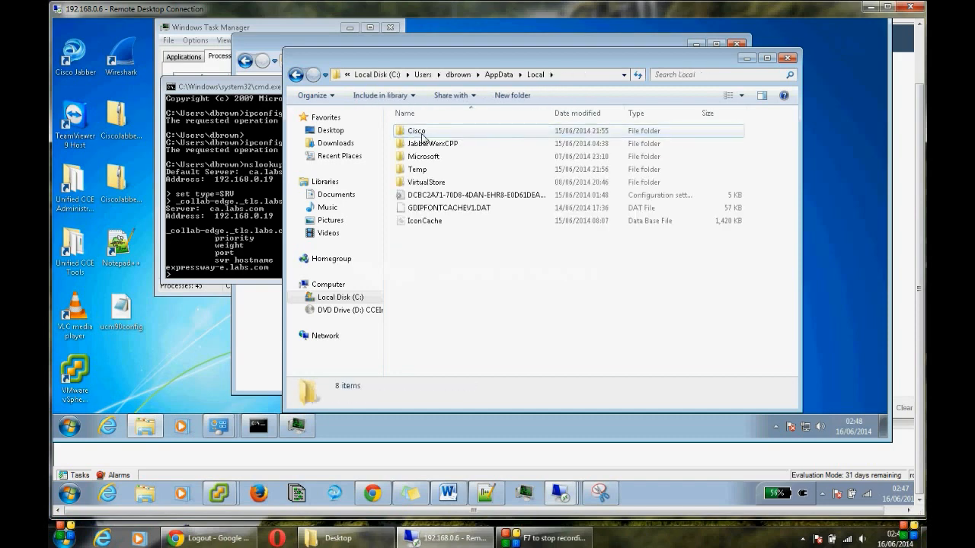
{"action": "double_click", "coordinate": [422, 134]}
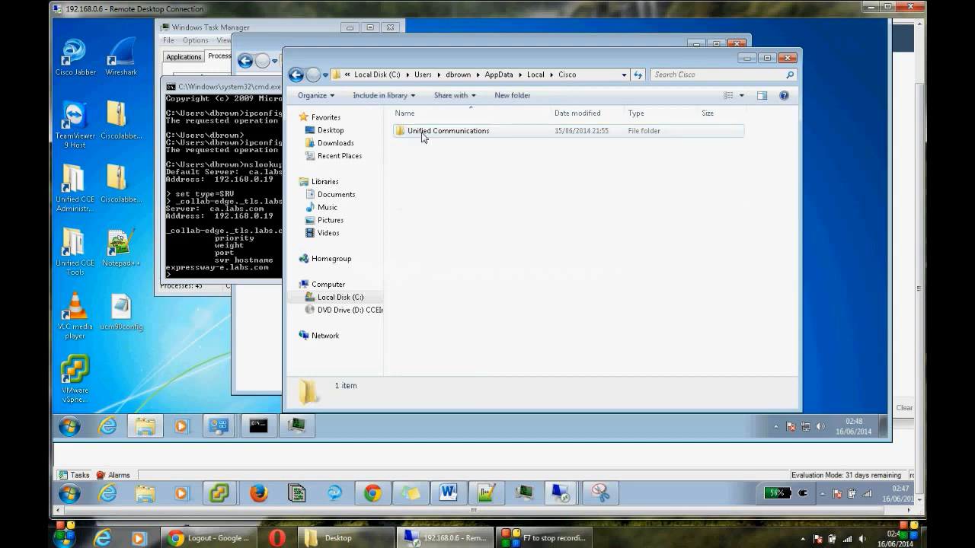
{"action": "left_click", "coordinate": [423, 134]}
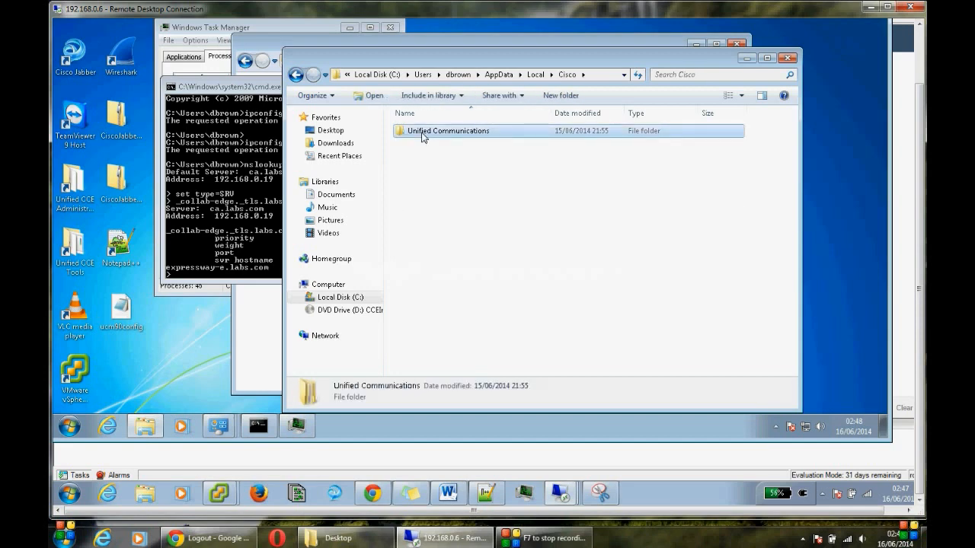
{"action": "key", "text": "shift+Delete"}
{"action": "key", "text": "Return"}
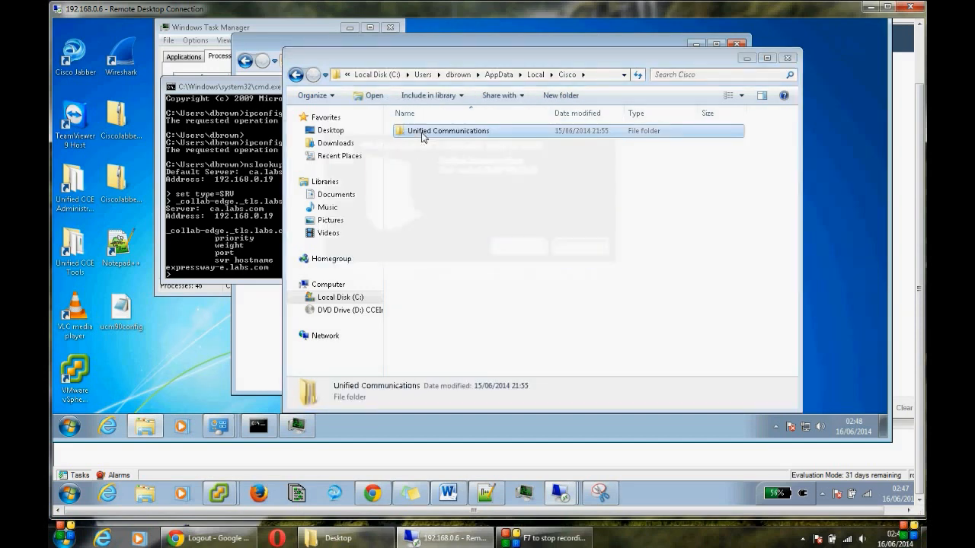
Step: Permanently delete the Unified Communications folder under AppData\Roaming\Cisco and relaunch Cisco Jabber
{"action": "left_click", "coordinate": [302, 76]}
{"action": "left_click", "coordinate": [302, 76]}
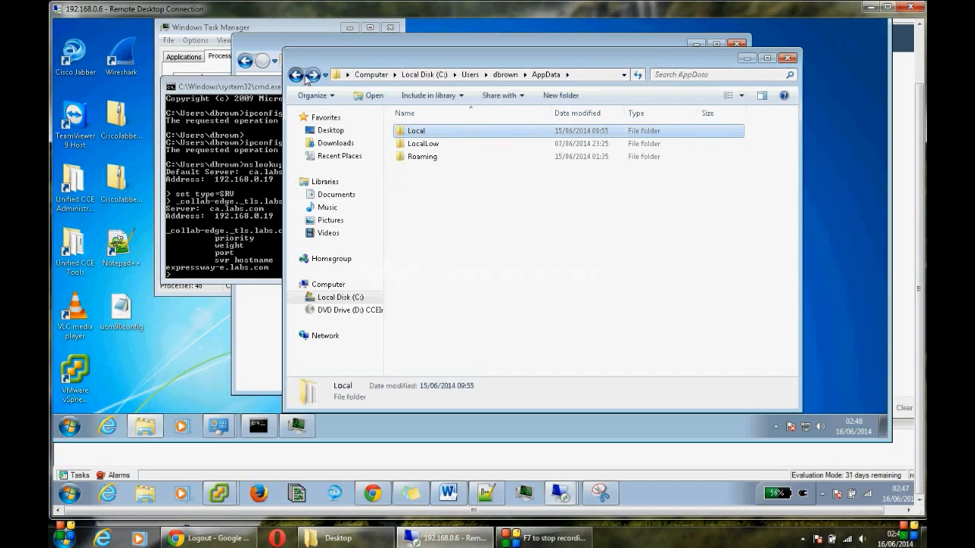
{"action": "left_click", "coordinate": [302, 77]}
{"action": "left_click", "coordinate": [313, 76]}
{"action": "double_click", "coordinate": [428, 158]}
{"action": "double_click", "coordinate": [419, 144]}
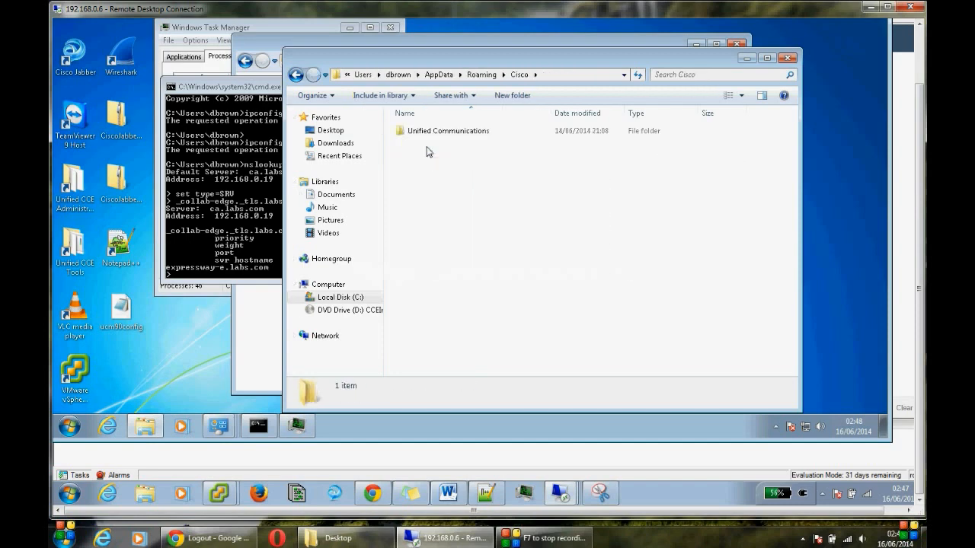
{"action": "left_click", "coordinate": [425, 134]}
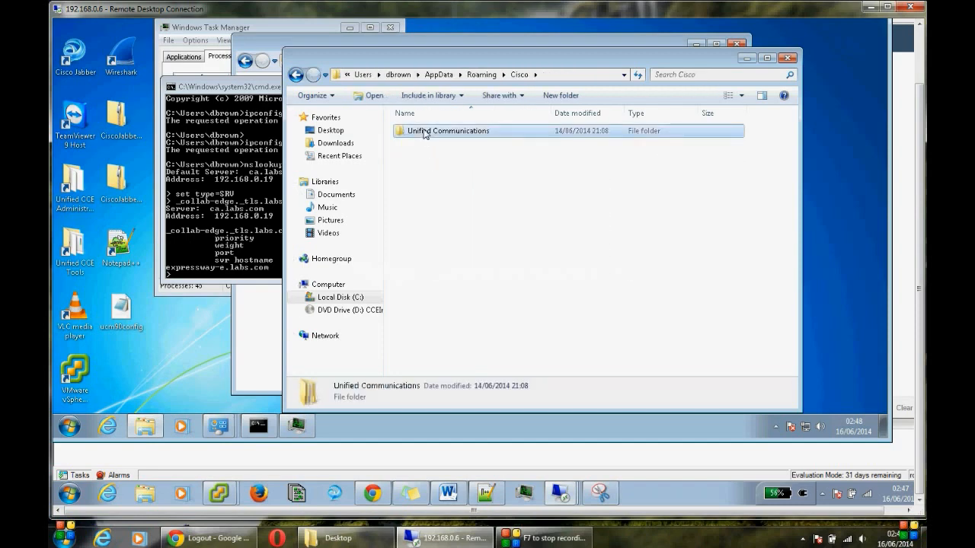
{"action": "key", "text": "shift+Delete"}
{"action": "key", "text": "Return"}
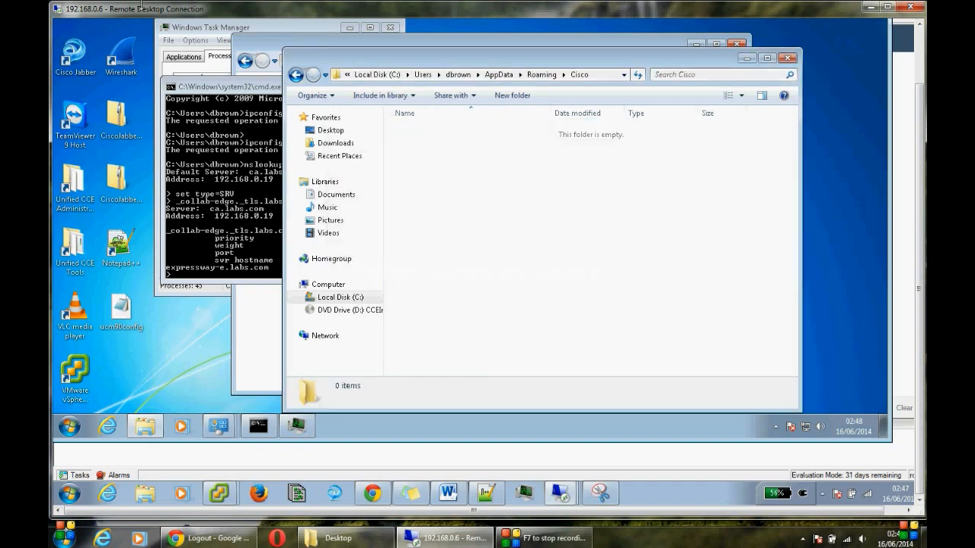
{"action": "double_click", "coordinate": [73, 52]}
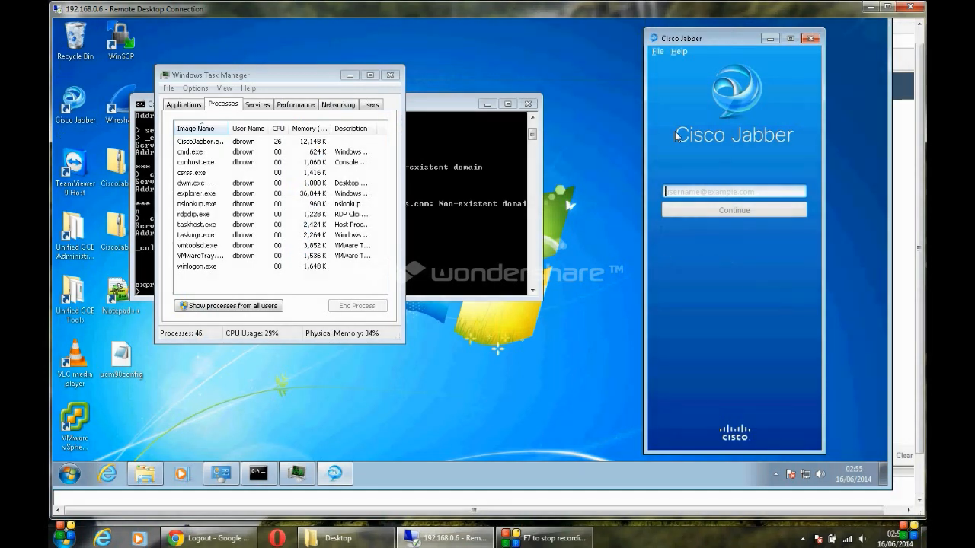
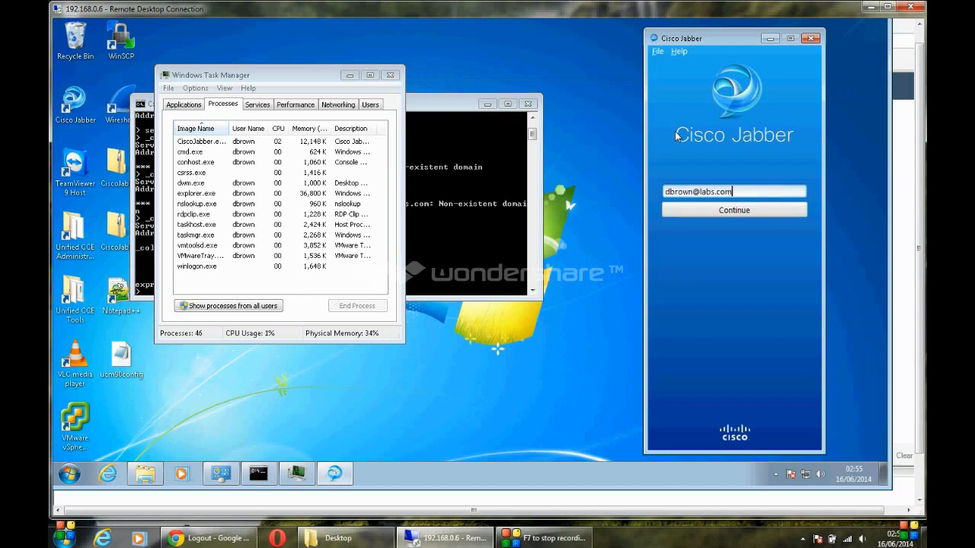
Step: Sign back in to Jabber with the account username and password
{"action": "key", "text": "Return"}
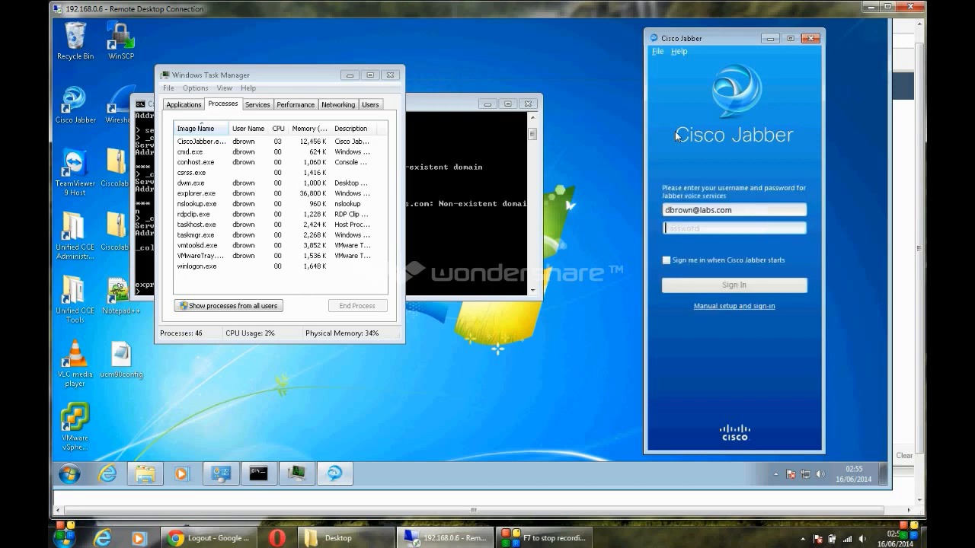
{"action": "type", "text": "ci"}
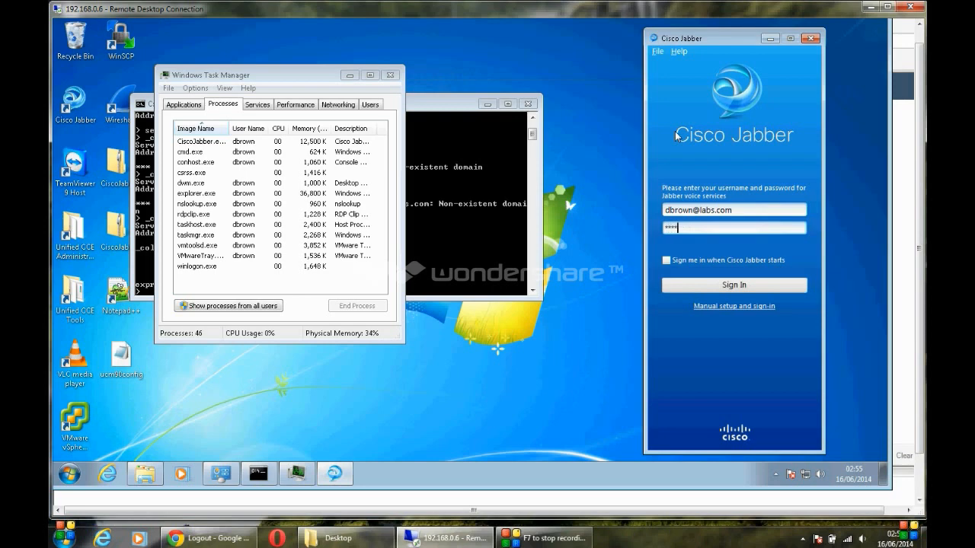
{"action": "key", "text": "Return"}
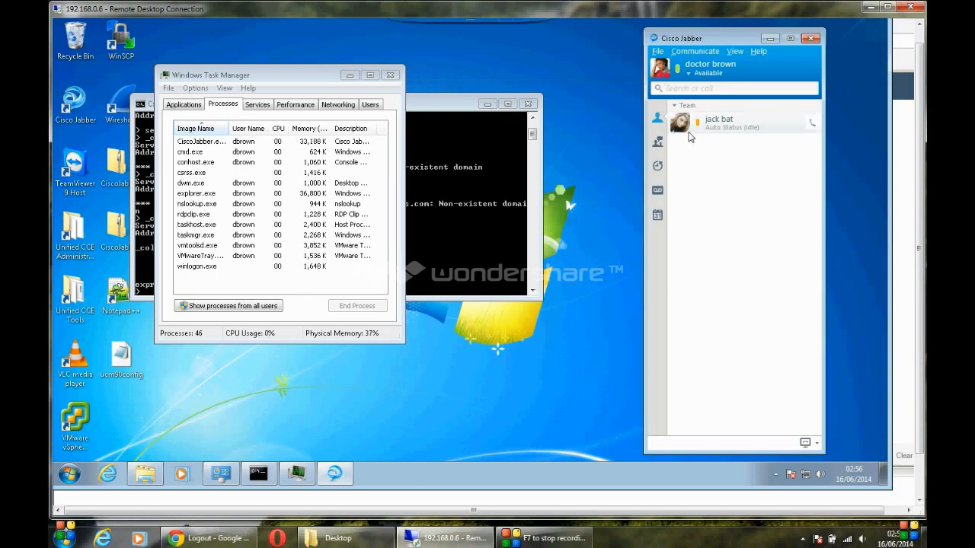
Step: Join new_room from All rooms, send a test message, close the chat and show voicemail
{"action": "left_click", "coordinate": [659, 143]}
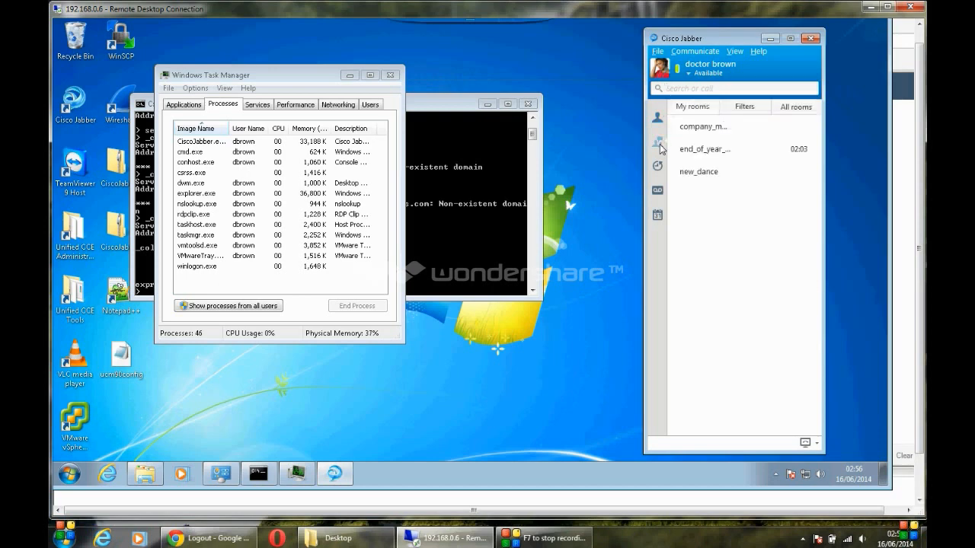
{"action": "left_click", "coordinate": [698, 152]}
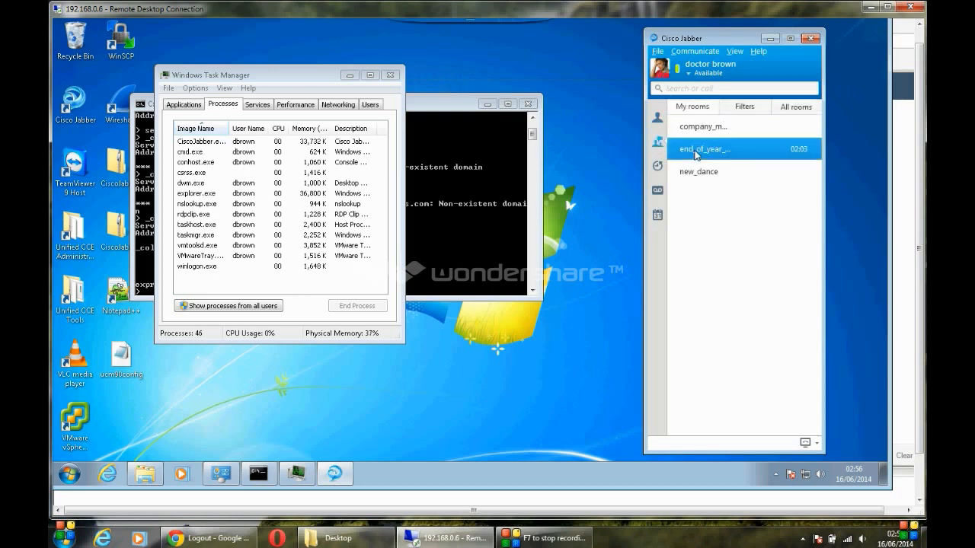
{"action": "left_click", "coordinate": [700, 169]}
{"action": "left_click", "coordinate": [795, 108]}
{"action": "left_click", "coordinate": [800, 210]}
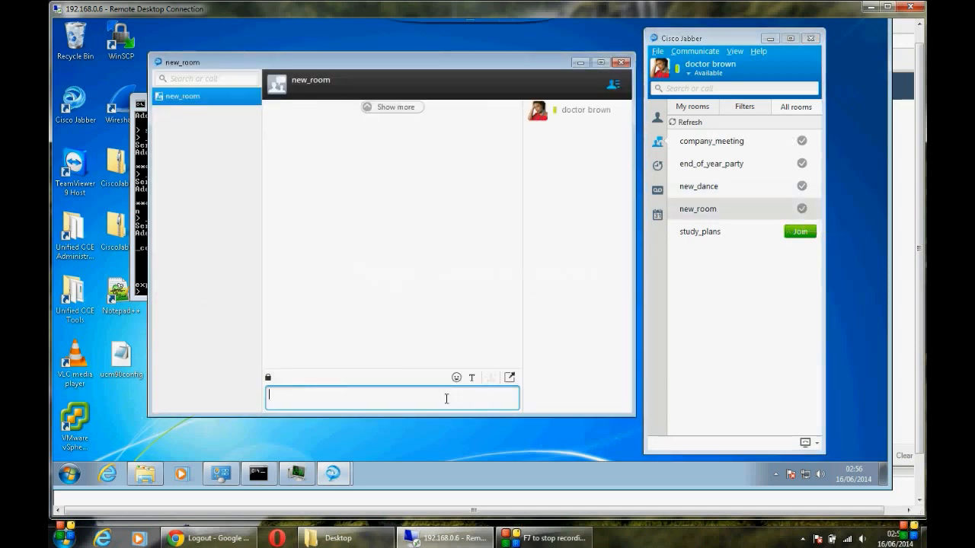
{"action": "key", "text": "Return"}
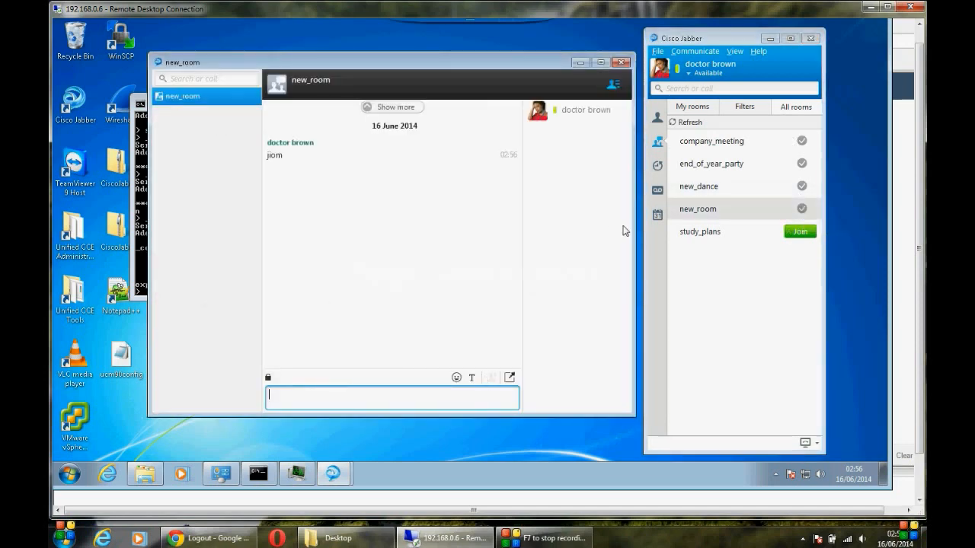
{"action": "left_click", "coordinate": [621, 62]}
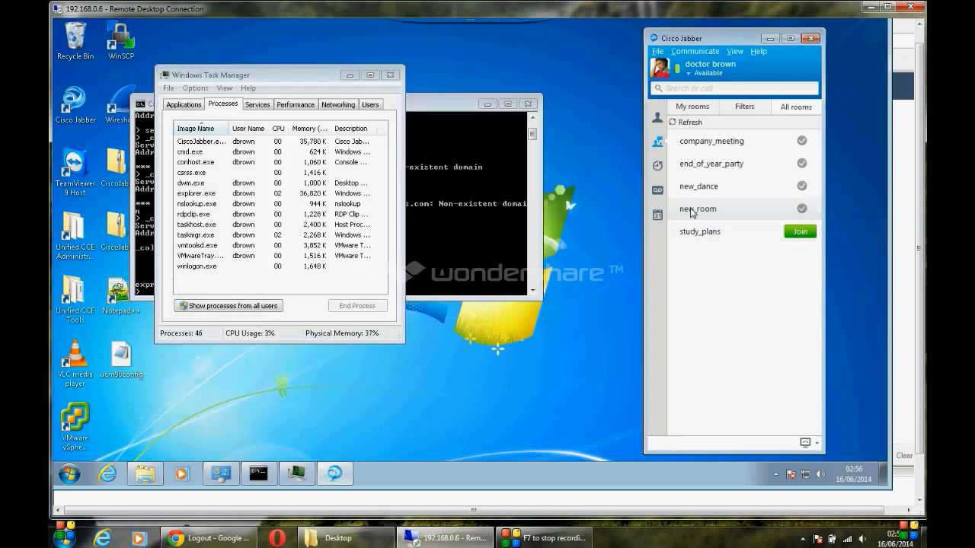
{"action": "left_click", "coordinate": [660, 192]}
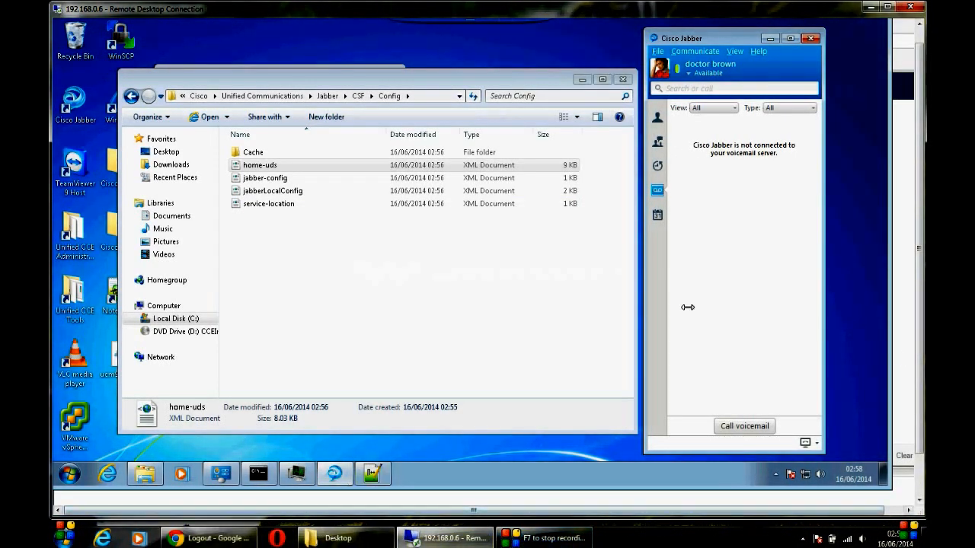
Step: Review the regenerated CSF\Config files, then bring forward the browser's expired Expressway admin session
{"action": "left_click_drag", "start_coordinate": [925, 349], "coordinate": [923, 401]}
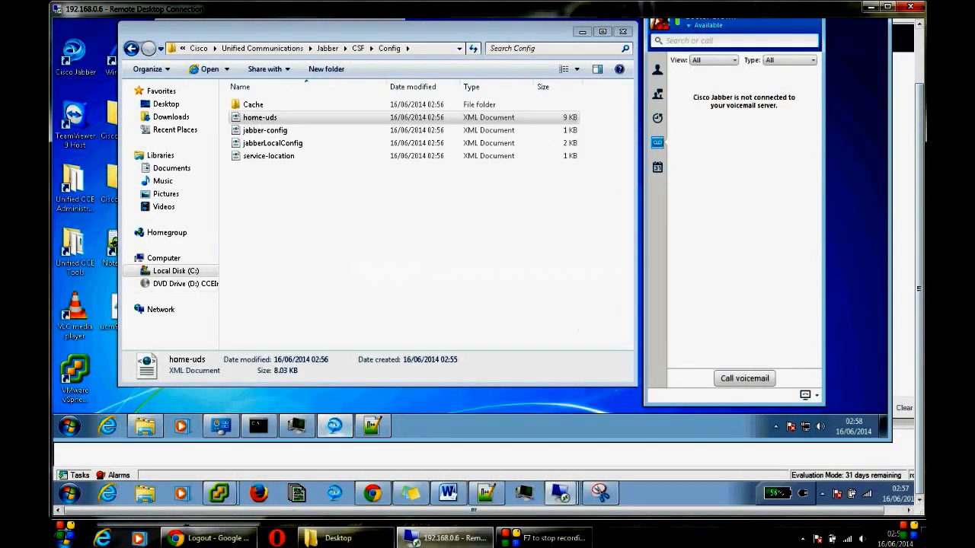
{"action": "left_click", "coordinate": [213, 539]}
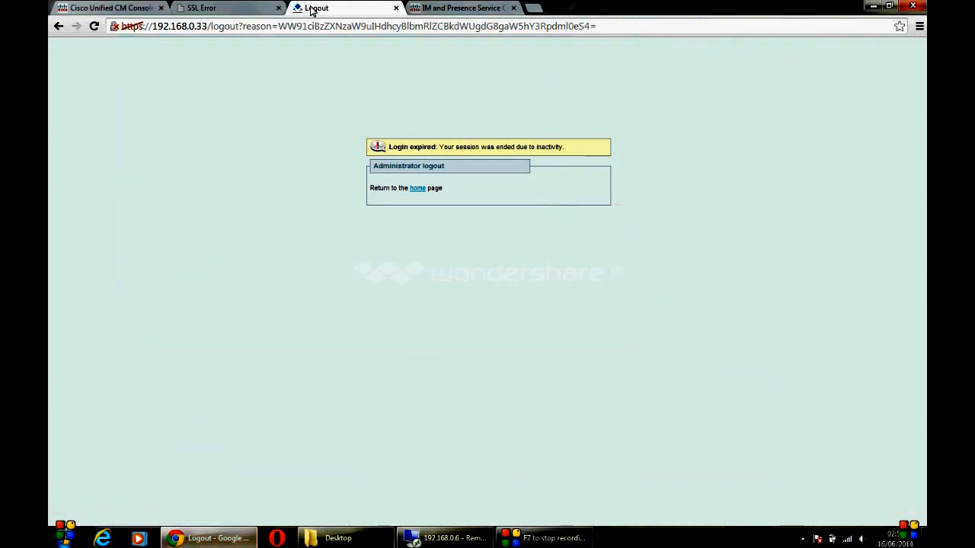
{"action": "left_click", "coordinate": [418, 188]}
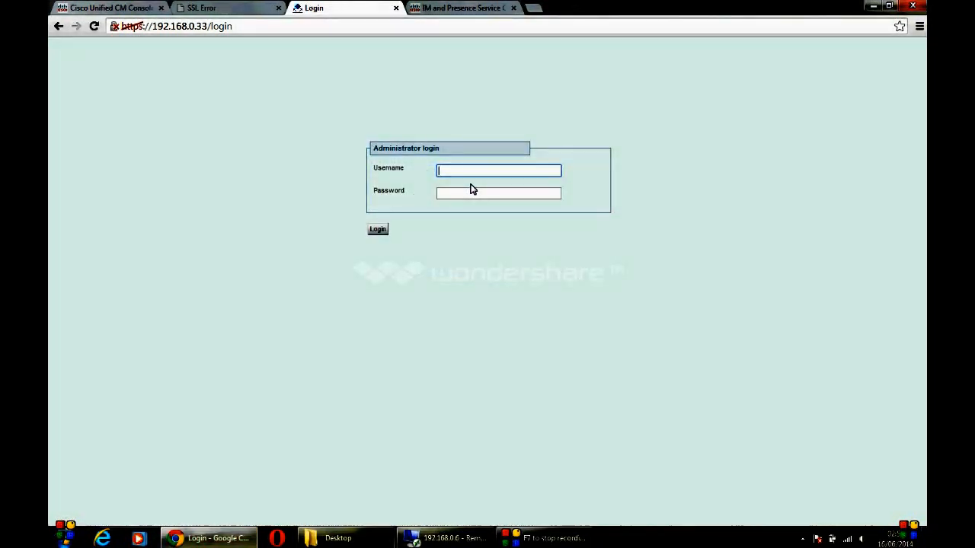
{"action": "left_click", "coordinate": [878, 8]}
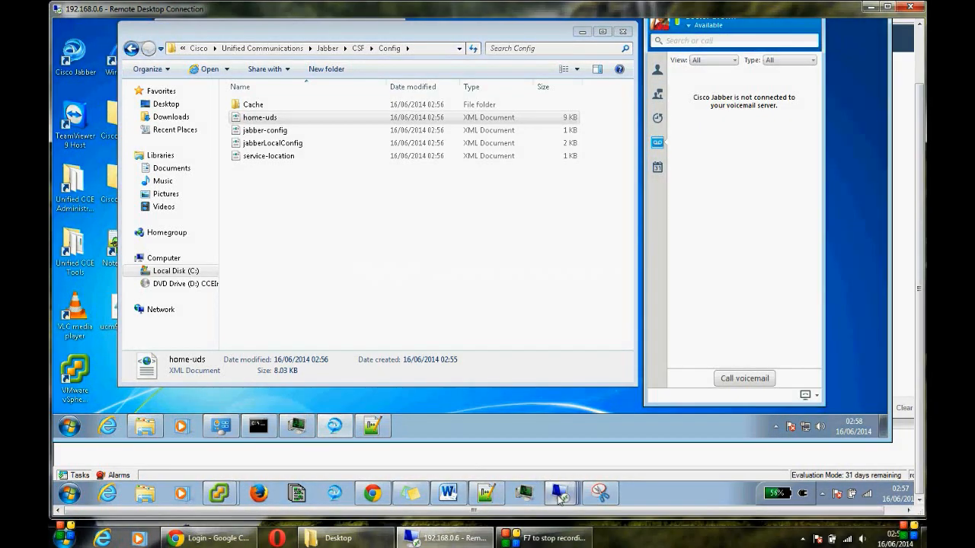
{"action": "mouse_move", "coordinate": [558, 491]}
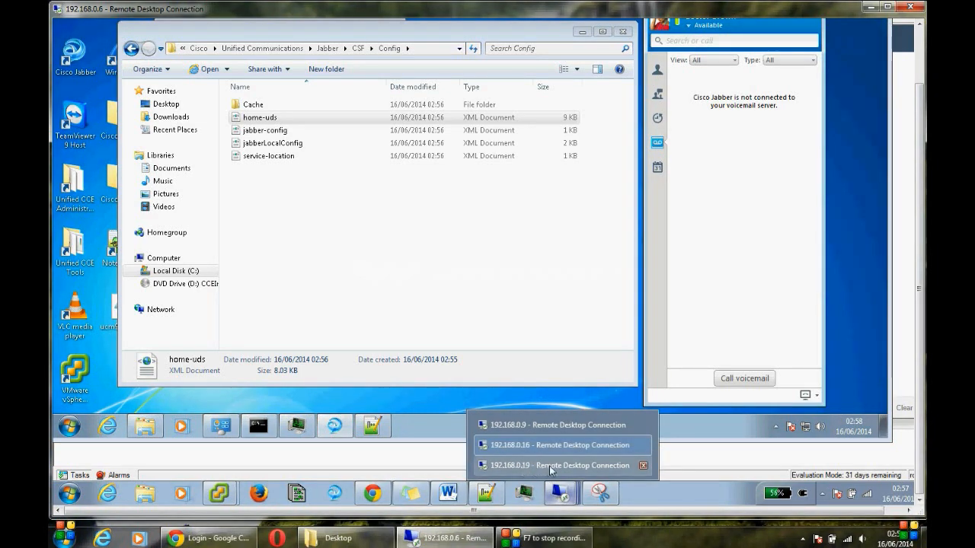
Step: On the 192.168.0.19 session, move from the Expressway-C HTTP allow list to System > DNS
{"action": "left_click", "coordinate": [524, 467]}
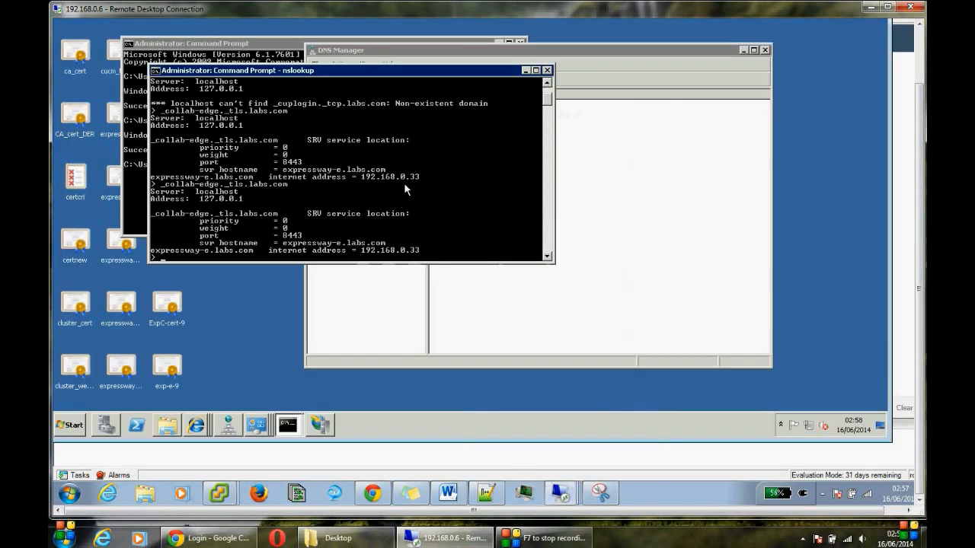
{"action": "left_click", "coordinate": [199, 424]}
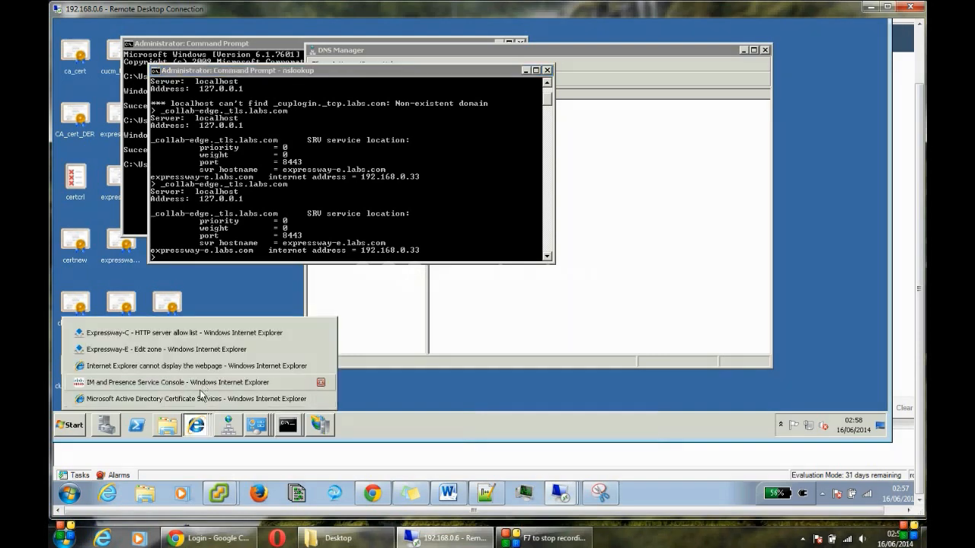
{"action": "left_click", "coordinate": [202, 381]}
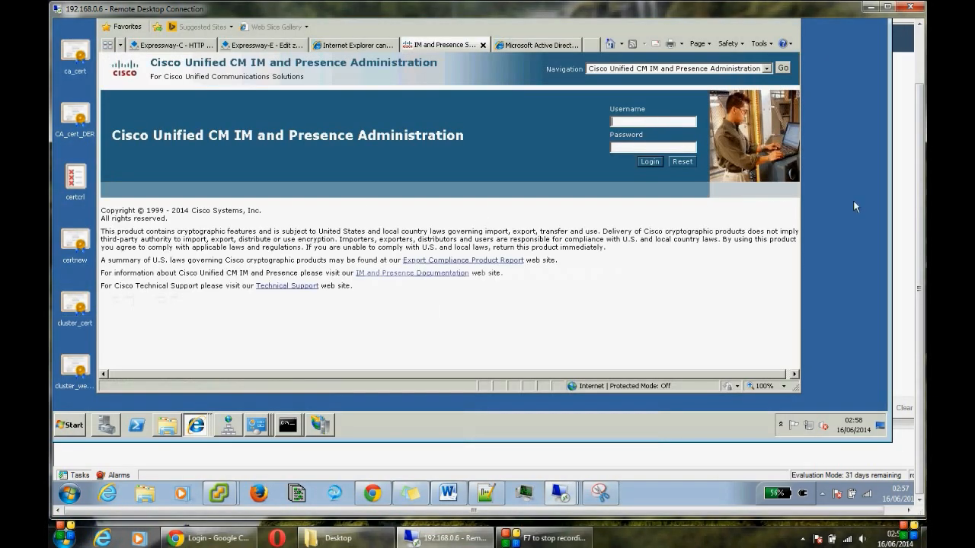
{"action": "left_click_drag", "start_coordinate": [920, 204], "coordinate": [911, 127]}
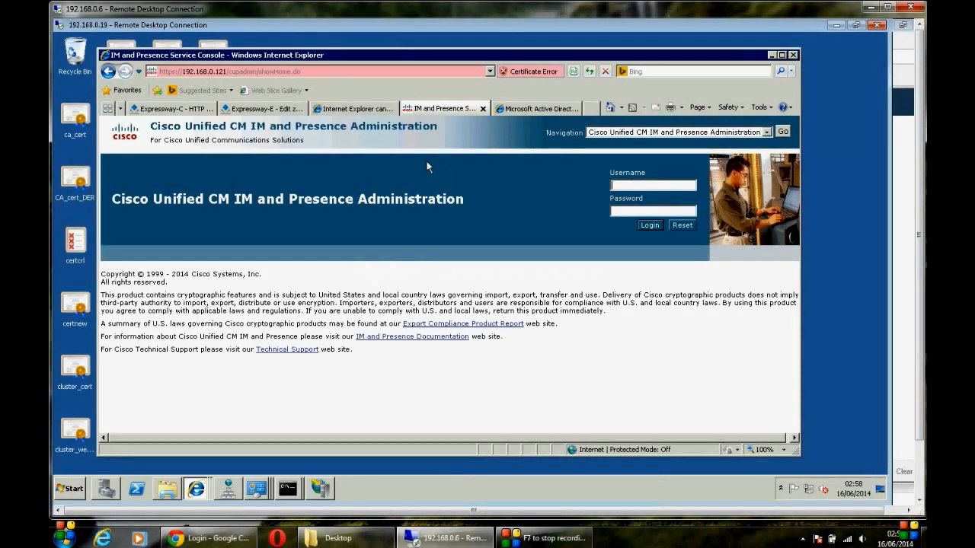
{"action": "left_click", "coordinate": [180, 109]}
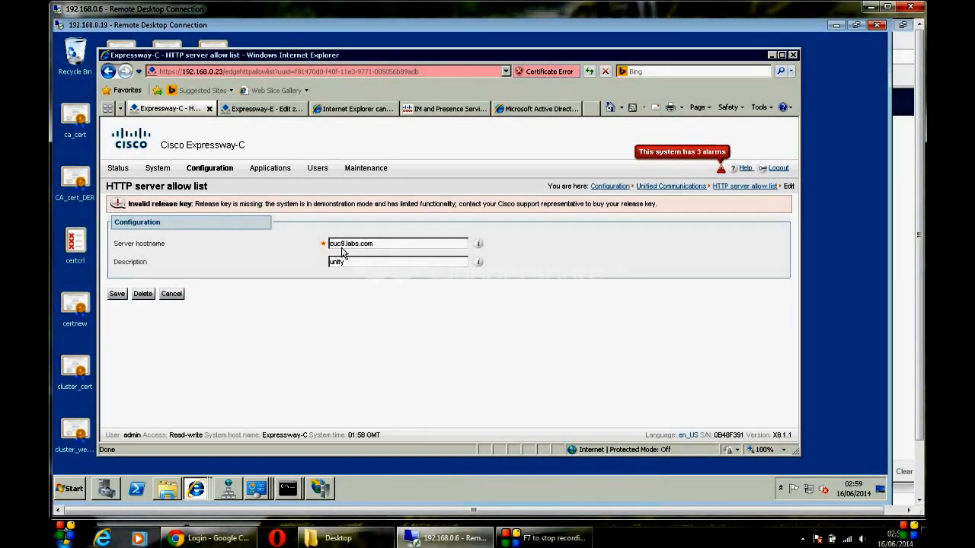
{"action": "left_click", "coordinate": [385, 246]}
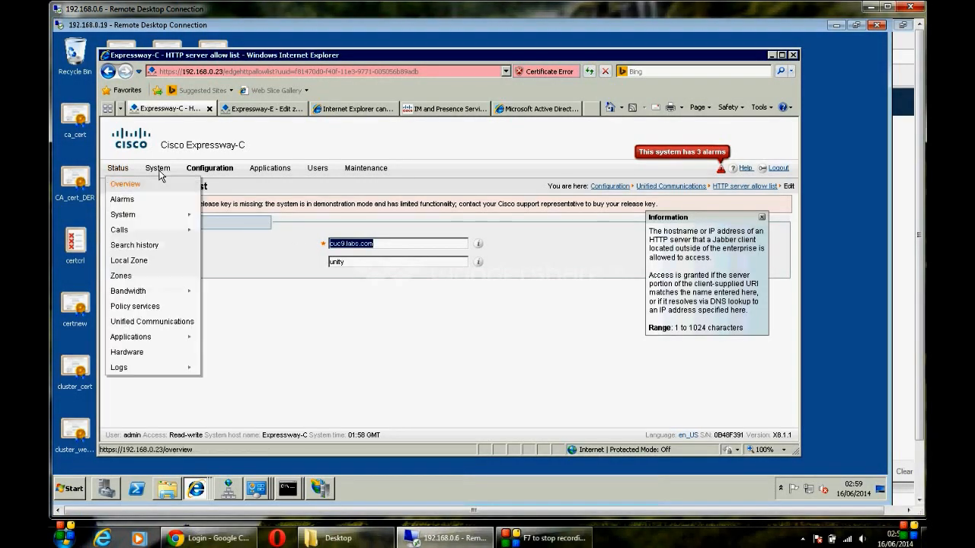
{"action": "mouse_move", "coordinate": [157, 169]}
{"action": "left_click", "coordinate": [171, 231]}
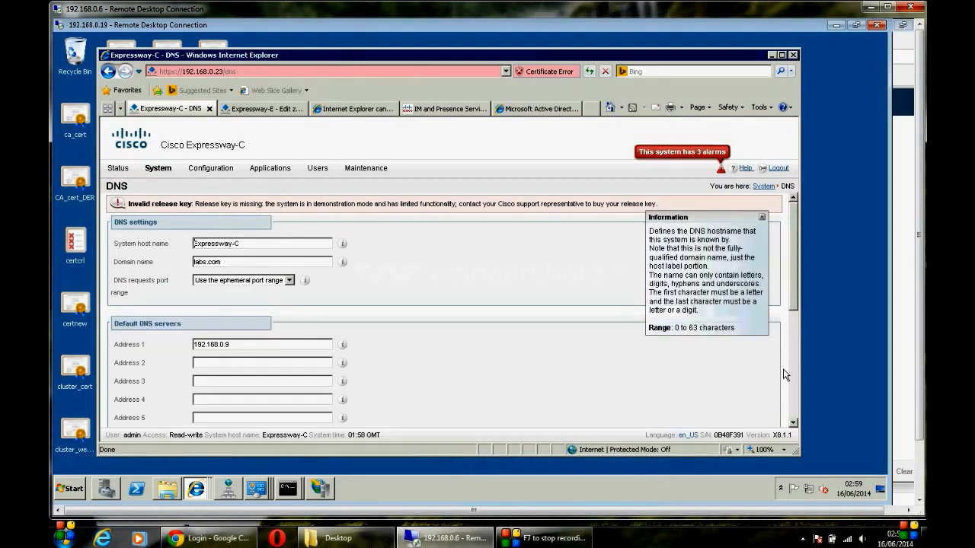
{"action": "scroll", "coordinate": [794, 385], "scroll_direction": "down", "scroll_amount": 3}
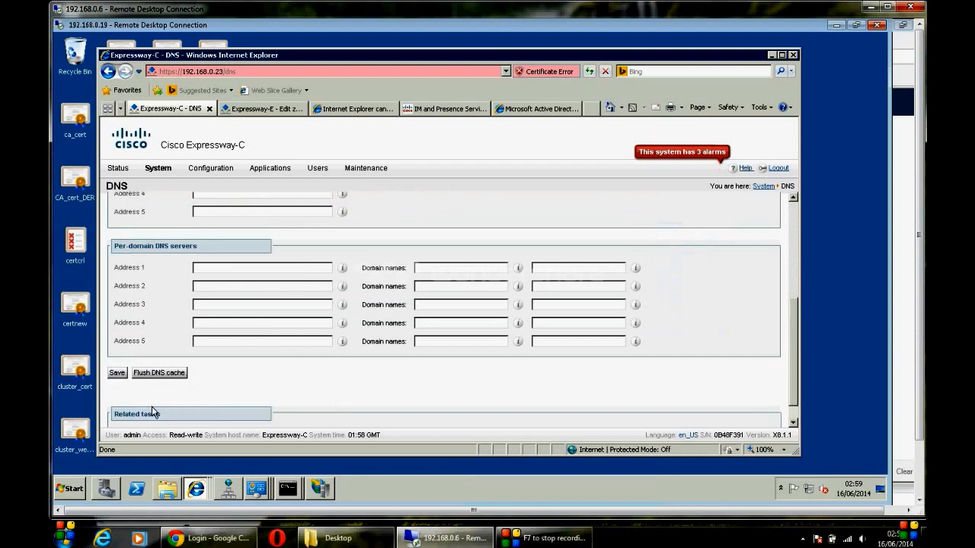
Step: Run a DNS lookup for cuc9.labs.com with query type A (IPv4)
{"action": "scroll", "coordinate": [797, 411], "scroll_direction": "down", "scroll_amount": 1}
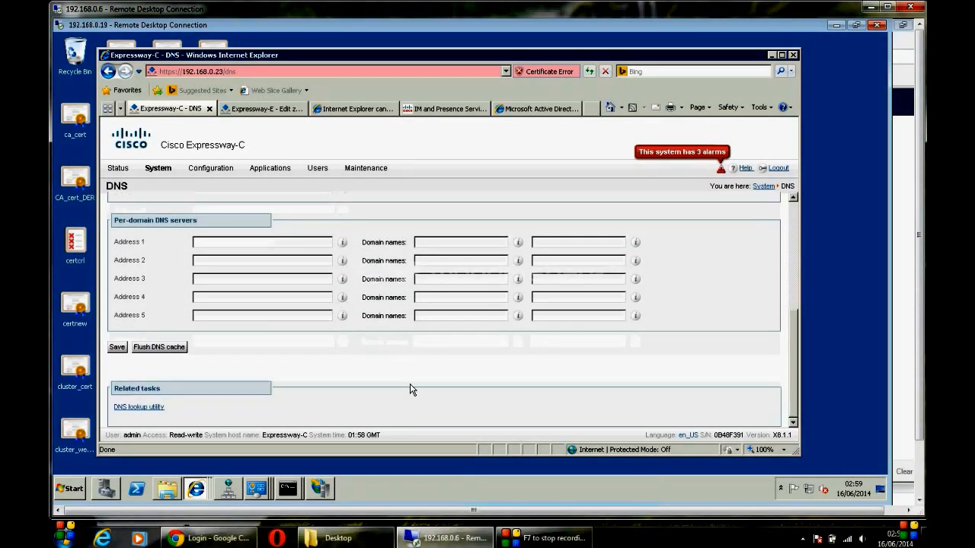
{"action": "left_click", "coordinate": [137, 406]}
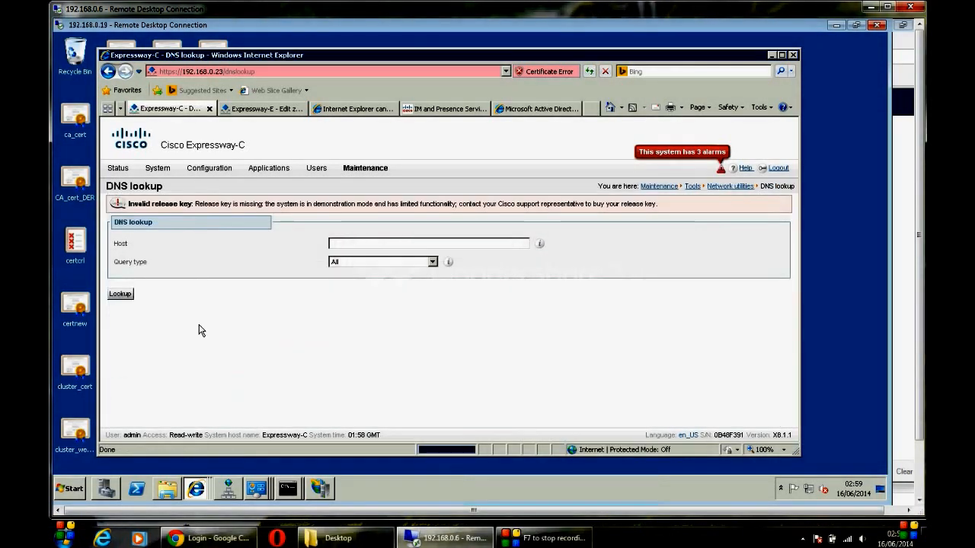
{"action": "double_click", "coordinate": [355, 247]}
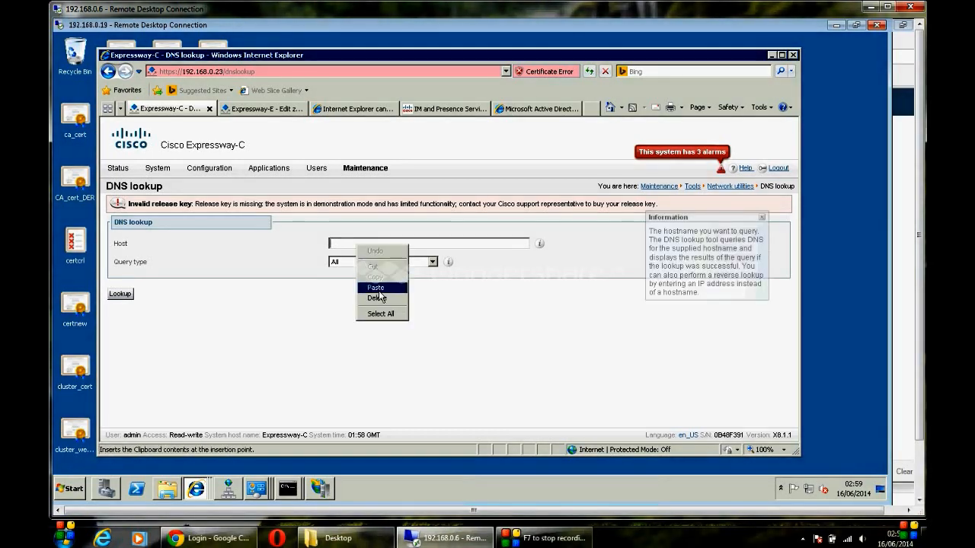
{"action": "left_click", "coordinate": [377, 285]}
{"action": "left_click", "coordinate": [391, 263]}
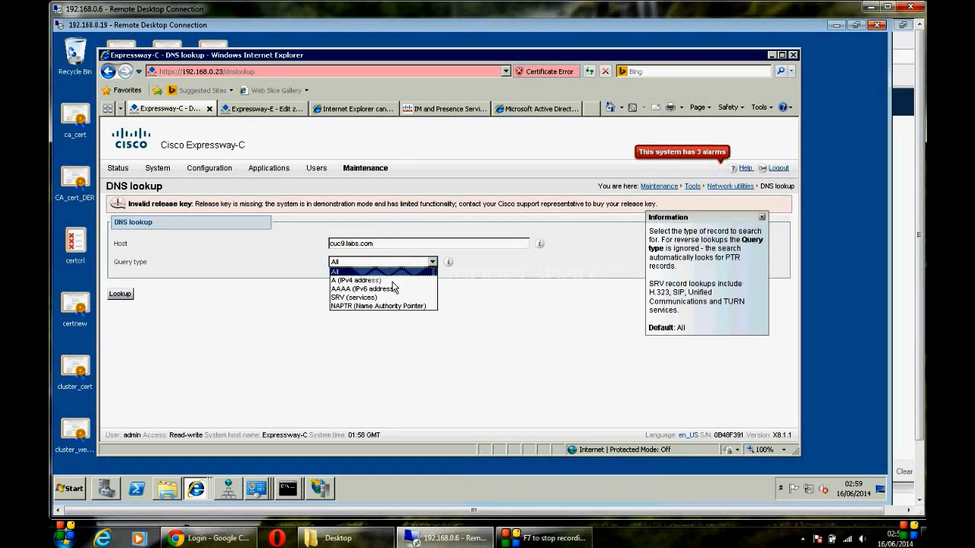
{"action": "left_click", "coordinate": [392, 281]}
{"action": "left_click", "coordinate": [131, 295]}
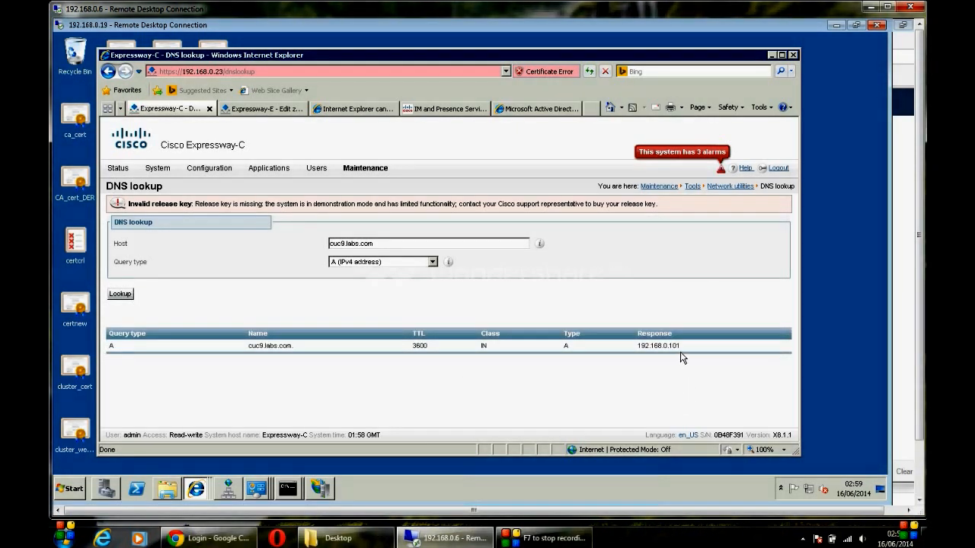
Step: Copy the returned address 192.168.0.101 from the lookup result
{"action": "left_click_drag", "start_coordinate": [681, 347], "coordinate": [641, 347]}
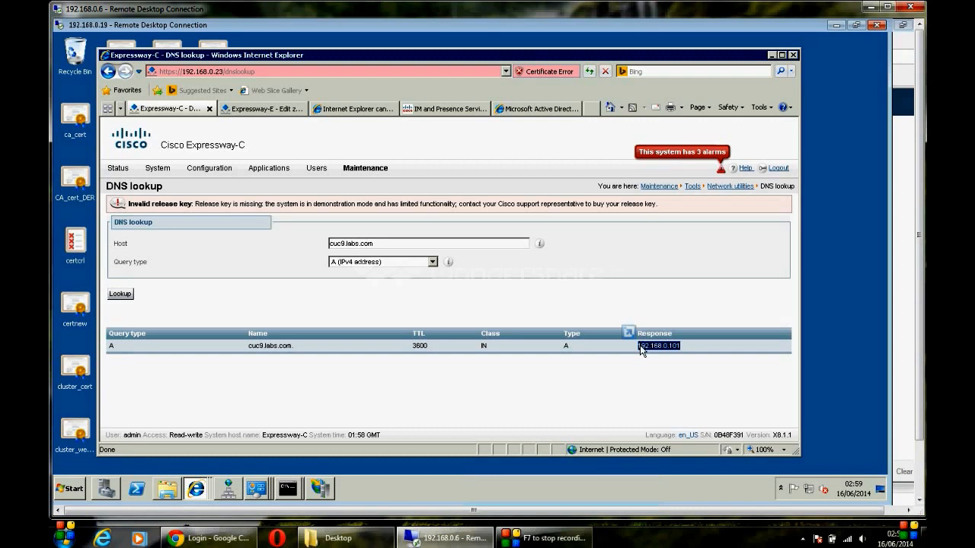
{"action": "right_click", "coordinate": [642, 346]}
{"action": "left_click", "coordinate": [669, 217]}
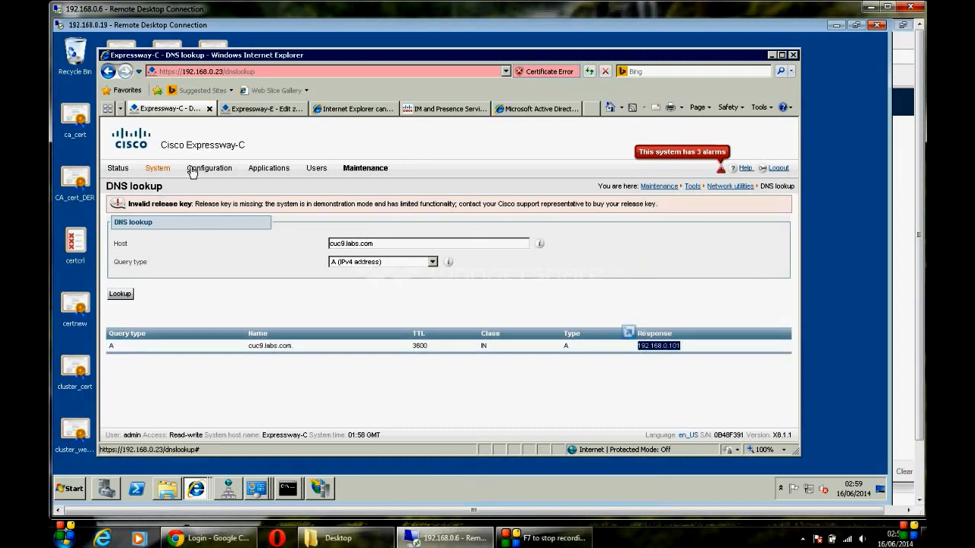
{"action": "mouse_move", "coordinate": [201, 167]}
Step: Create an HTTP allow-list entry for 192.168.0.101 with description 'unity con'
{"action": "mouse_move", "coordinate": [251, 275]}
{"action": "left_click", "coordinate": [317, 277]}
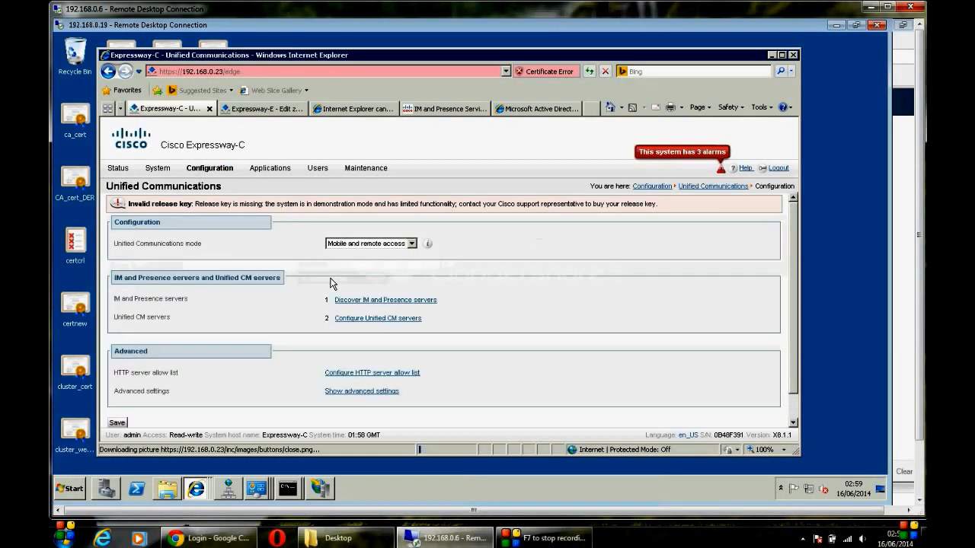
{"action": "left_click", "coordinate": [413, 374]}
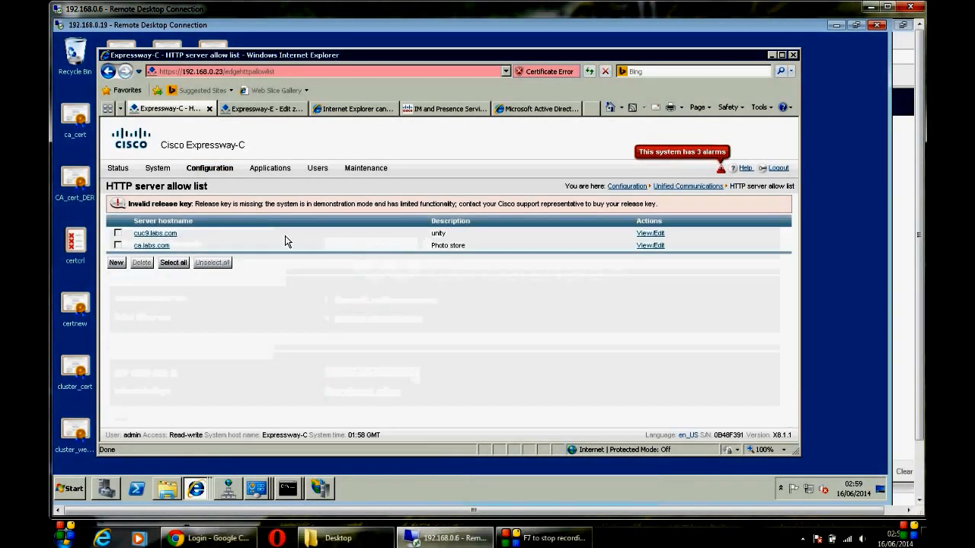
{"action": "left_click", "coordinate": [116, 263]}
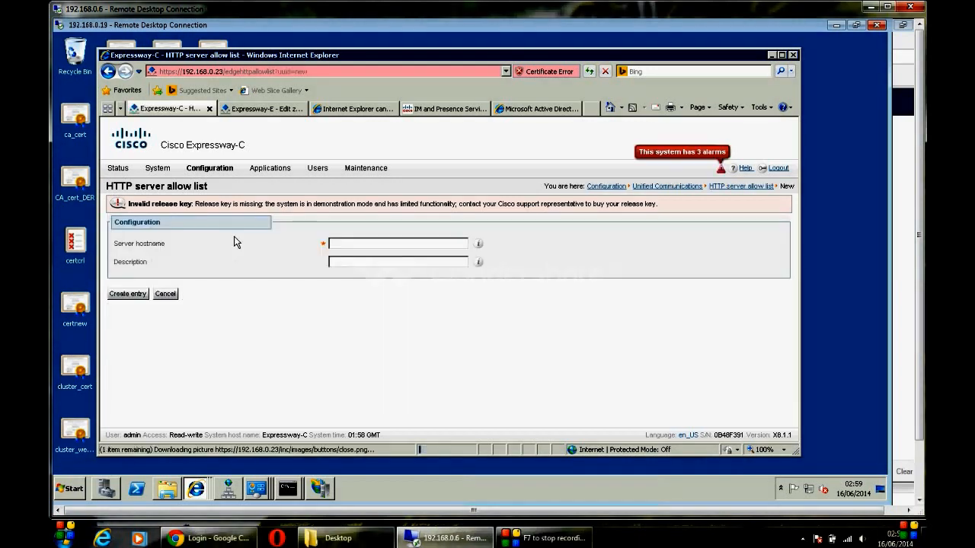
{"action": "left_click", "coordinate": [342, 240]}
{"action": "type", "text": "192.168.0.101"}
{"action": "left_click", "coordinate": [351, 259]}
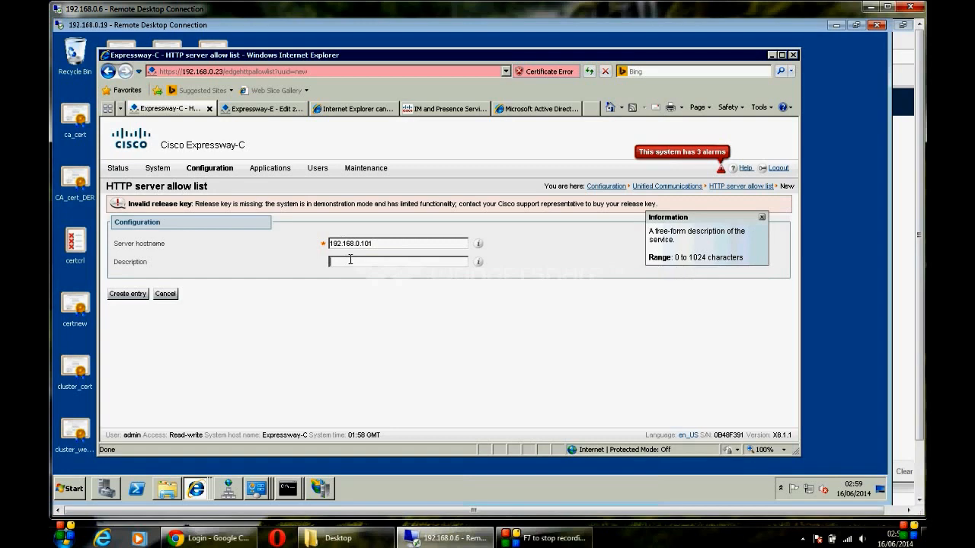
{"action": "type", "text": "unity con"}
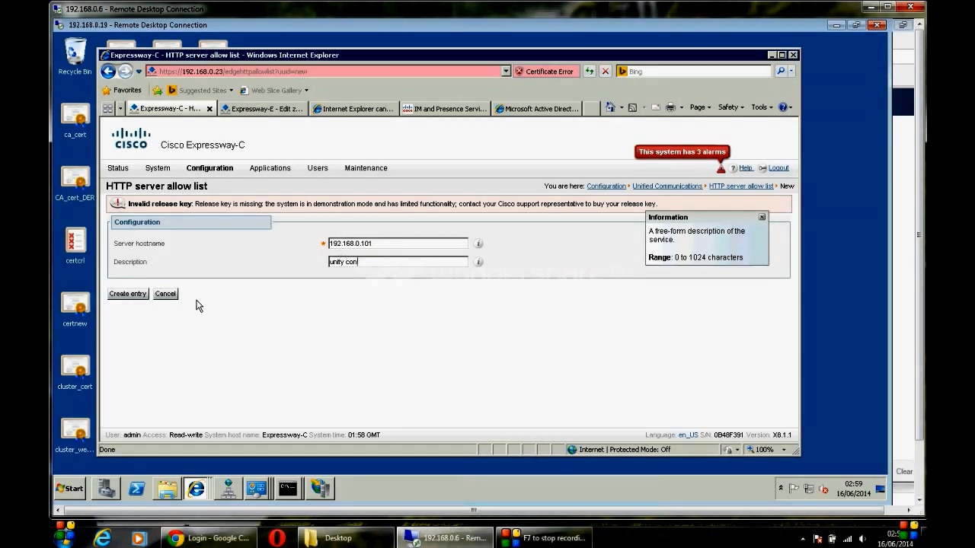
{"action": "left_click", "coordinate": [127, 294]}
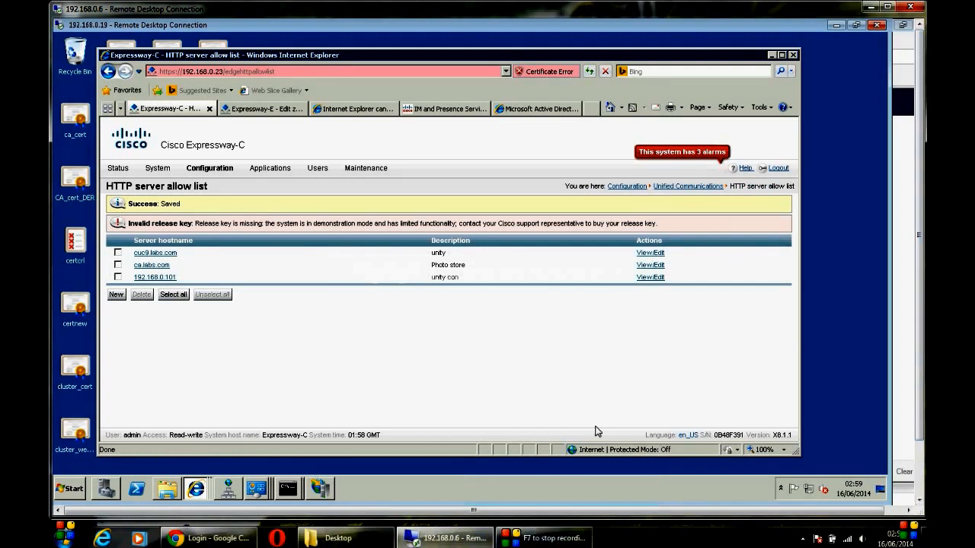
{"action": "left_click", "coordinate": [918, 350]}
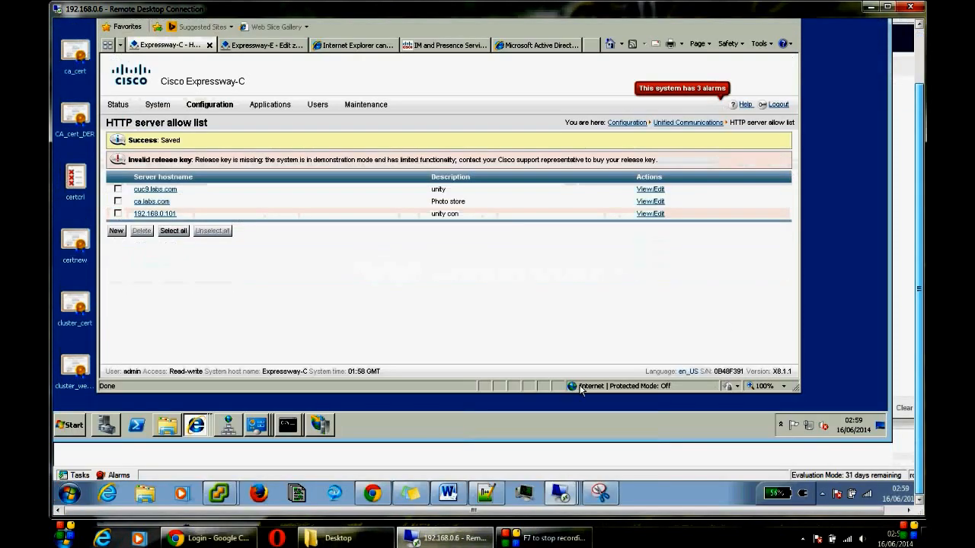
Step: Switch to the 192.168.0.16 remote session and view the signed-in Jabber user's profile
{"action": "left_click", "coordinate": [561, 495]}
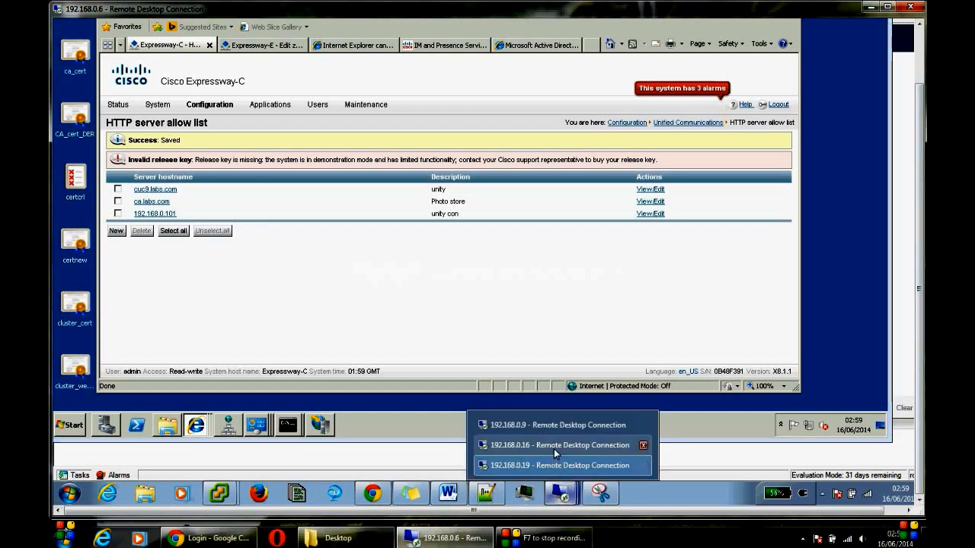
{"action": "left_click", "coordinate": [553, 448]}
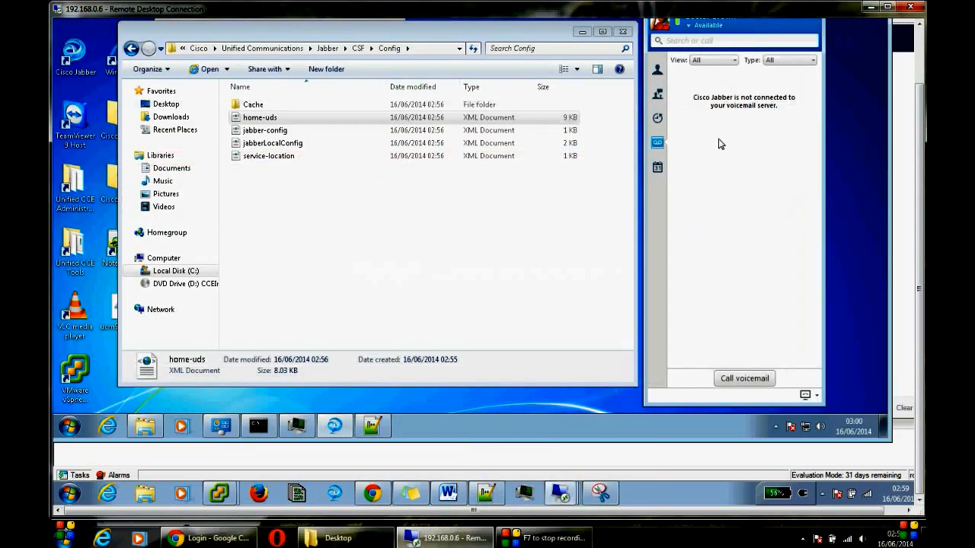
{"action": "left_click_drag", "start_coordinate": [923, 165], "coordinate": [919, 133]}
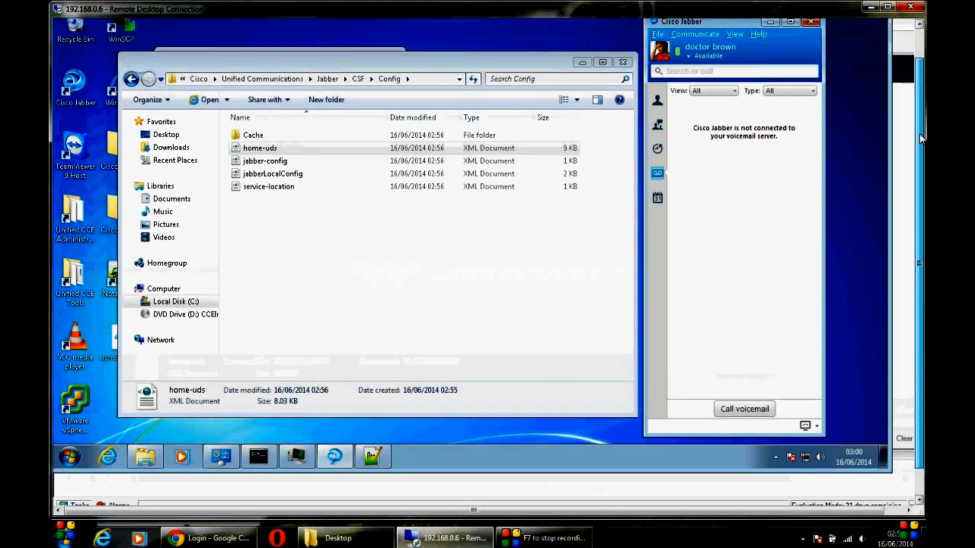
{"action": "left_click", "coordinate": [658, 35]}
{"action": "left_click", "coordinate": [681, 99]}
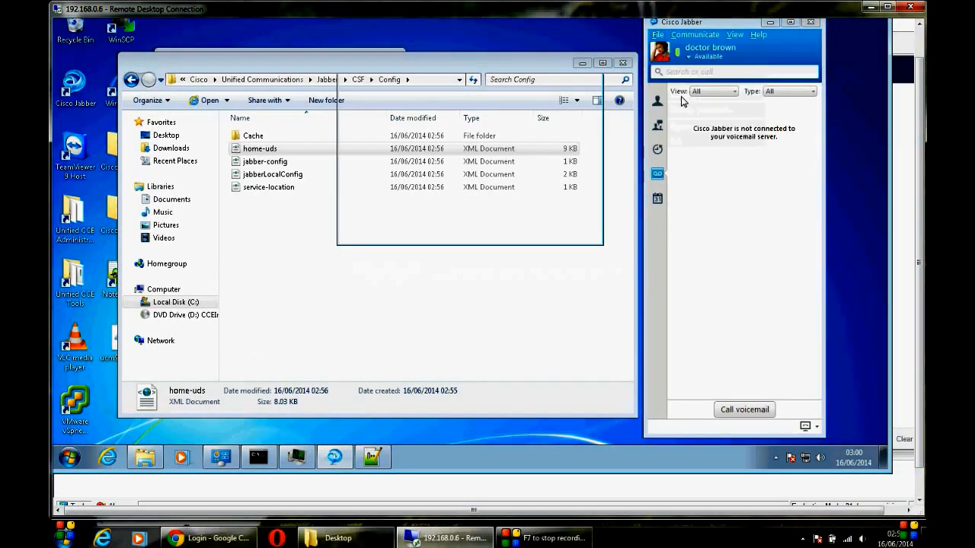
{"action": "left_click", "coordinate": [593, 66]}
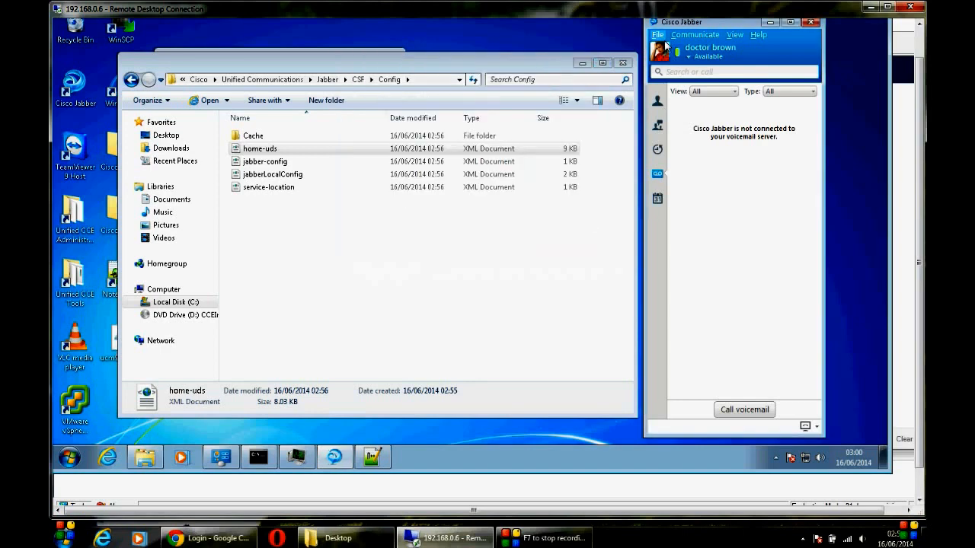
Step: Browse Jabber's Status, Calls, Video and Audio options without changes, then sign out
{"action": "left_click", "coordinate": [658, 35]}
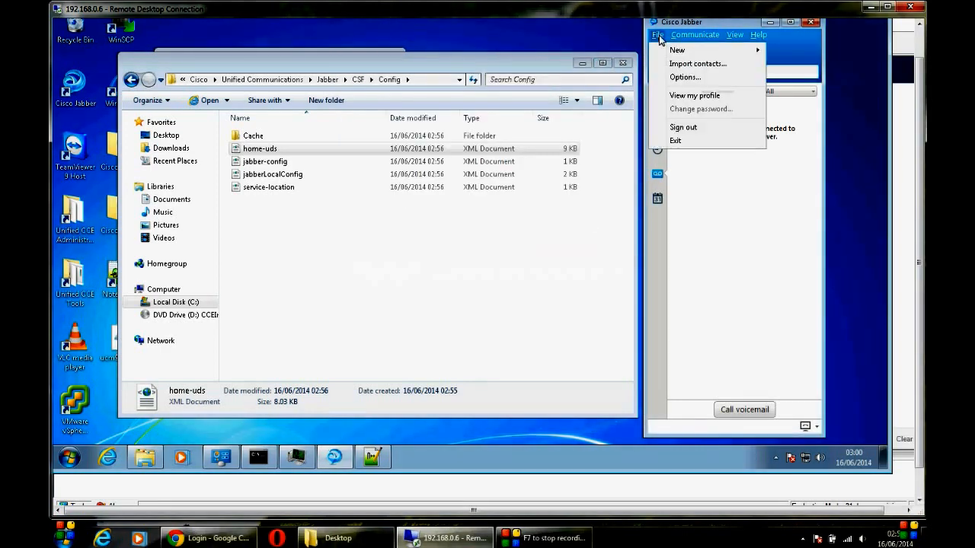
{"action": "left_click", "coordinate": [685, 76]}
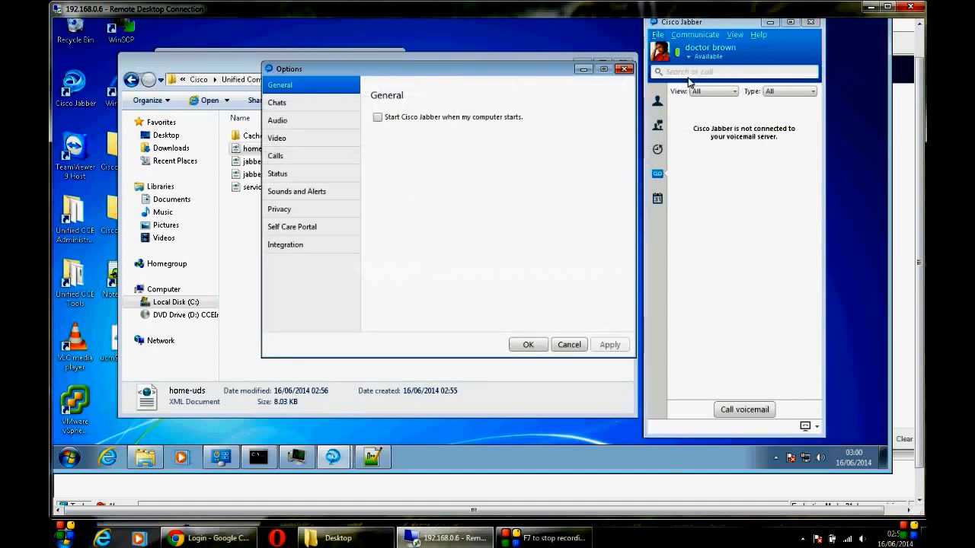
{"action": "left_click", "coordinate": [305, 173]}
{"action": "left_click", "coordinate": [299, 156]}
{"action": "left_click", "coordinate": [298, 139]}
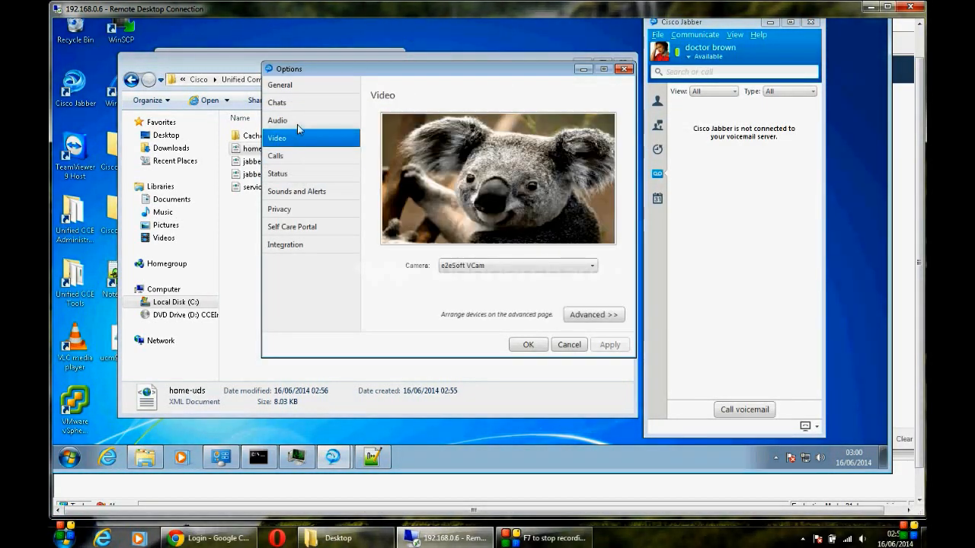
{"action": "left_click", "coordinate": [302, 119]}
{"action": "left_click", "coordinate": [623, 68]}
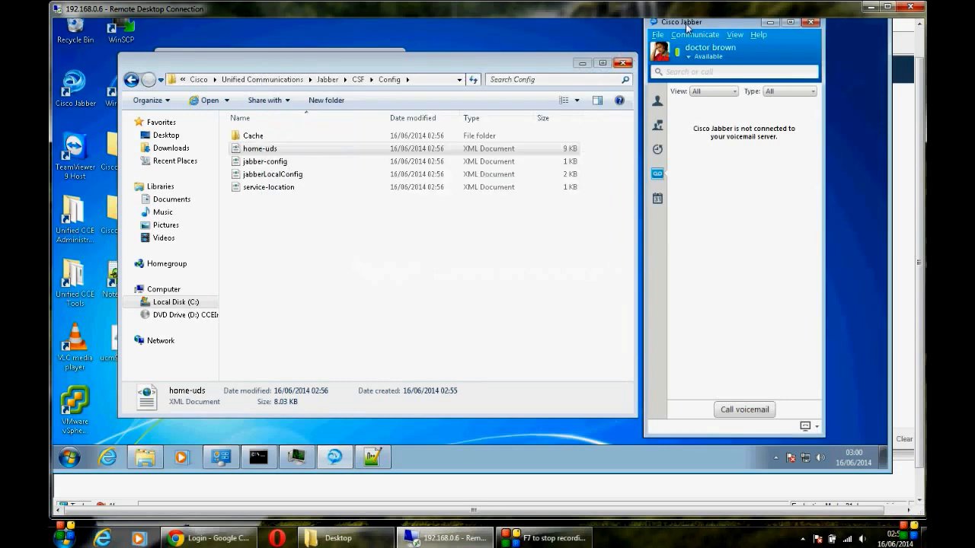
{"action": "left_click", "coordinate": [667, 37]}
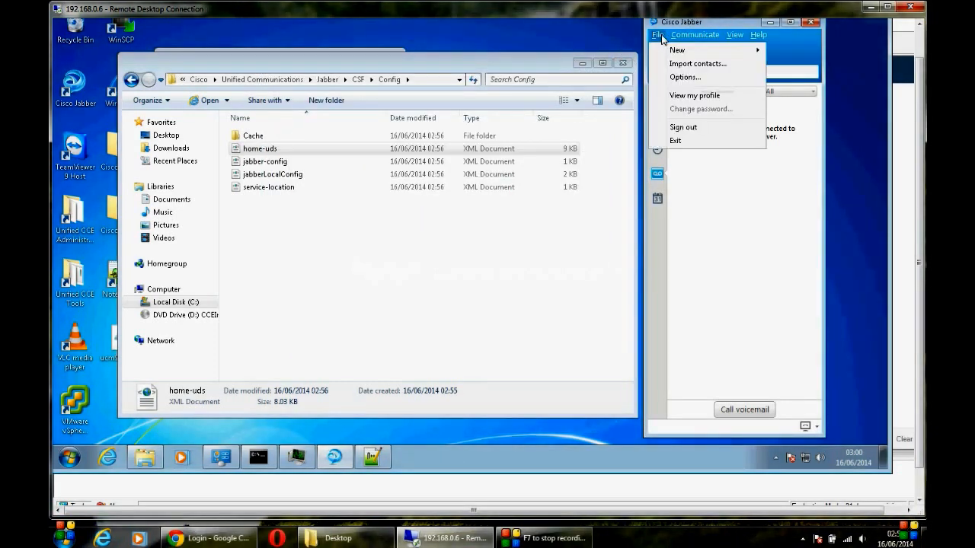
{"action": "left_click", "coordinate": [682, 127]}
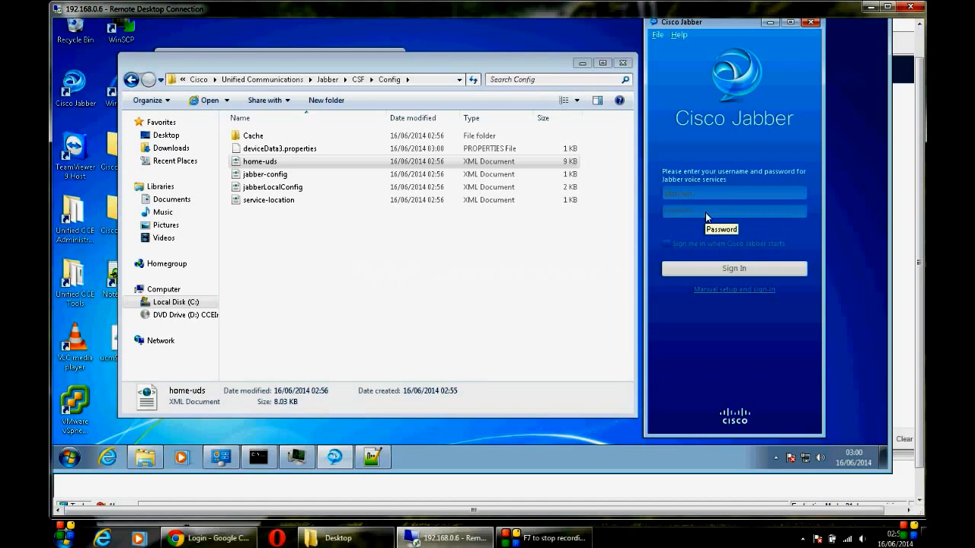
Step: Sign back in with the password and check voicemail shows no voice messages
{"action": "type", "text": "*"}
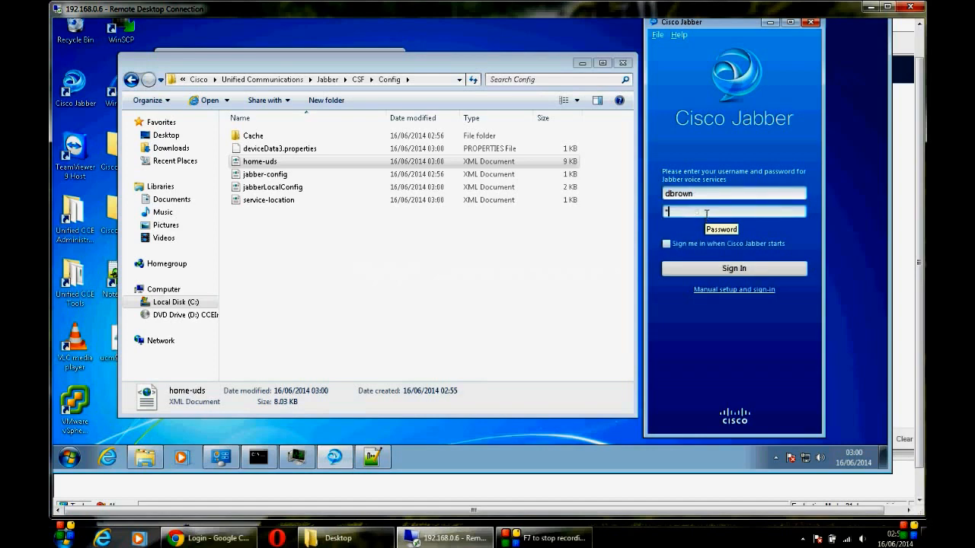
{"action": "type", "text": "****"}
{"action": "key", "text": "Return"}
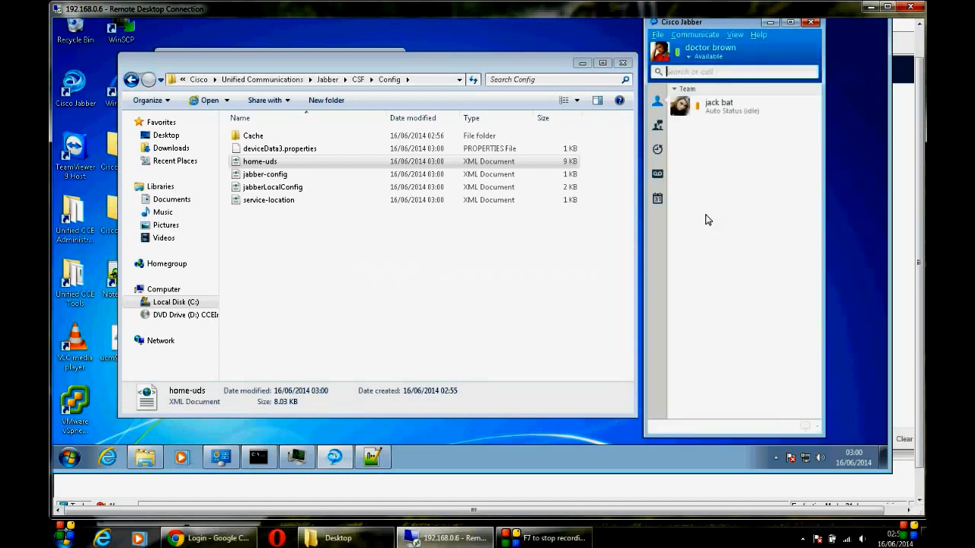
{"action": "left_click", "coordinate": [657, 175]}
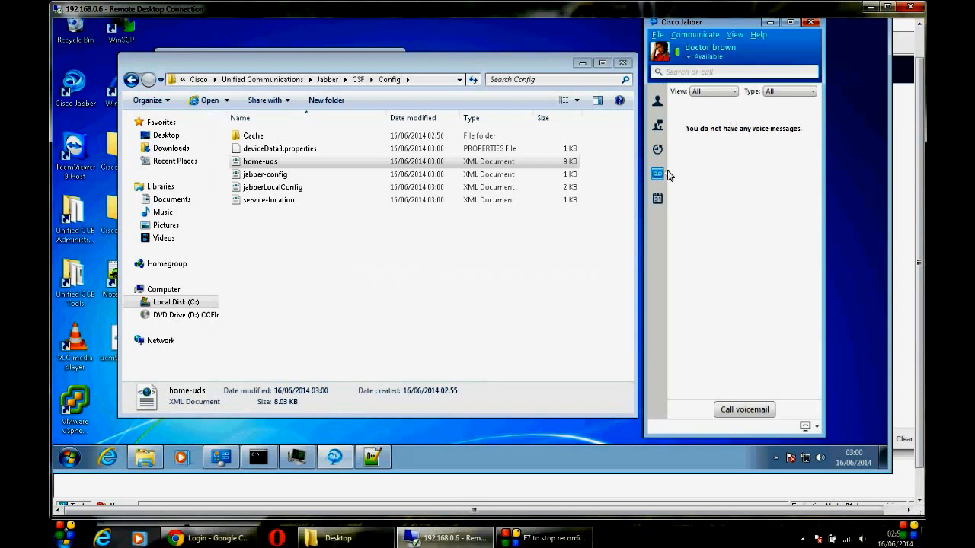
Step: Look through the Chat rooms, Contacts, History and Calendar views, then open Help
{"action": "left_click", "coordinate": [657, 127]}
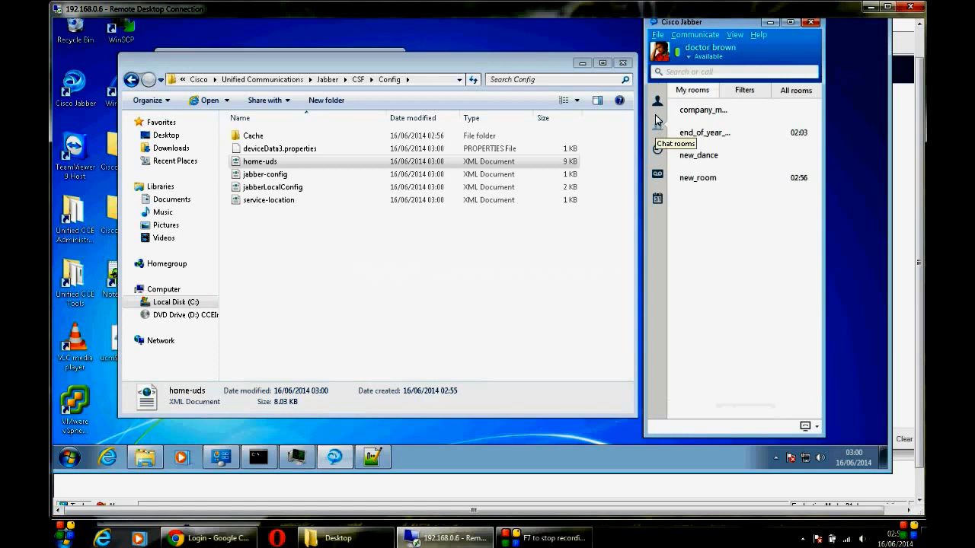
{"action": "left_click", "coordinate": [657, 100]}
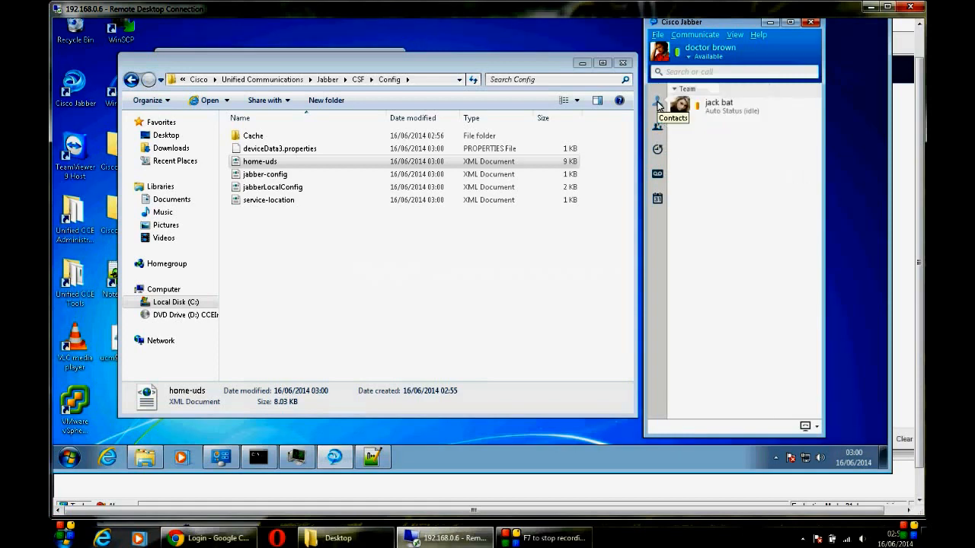
{"action": "left_click", "coordinate": [658, 149]}
{"action": "left_click", "coordinate": [657, 198]}
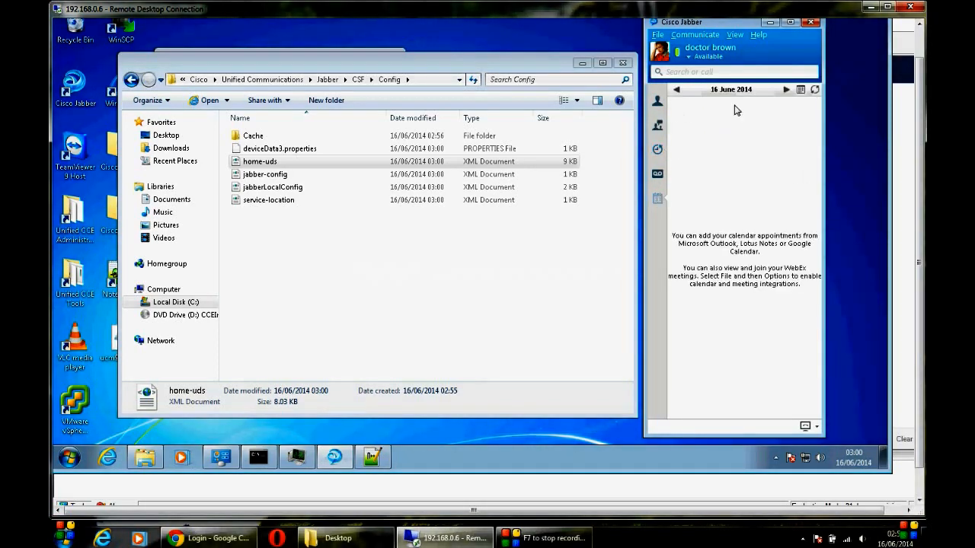
{"action": "left_click", "coordinate": [755, 35]}
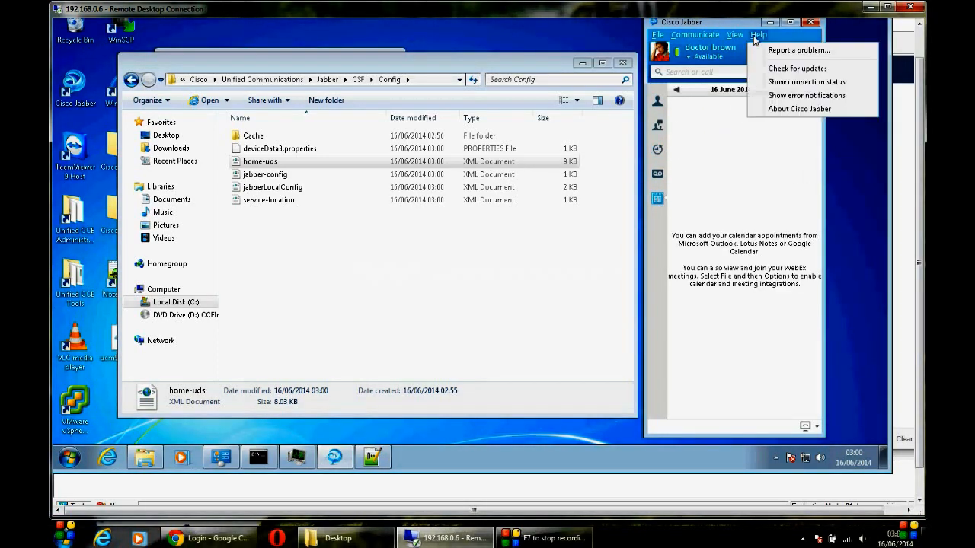
Step: Show connection status and highlight softphone, voicemail 192.168.0.101 VMREST (HTTPS), XMPP and directory details
{"action": "left_click", "coordinate": [777, 83]}
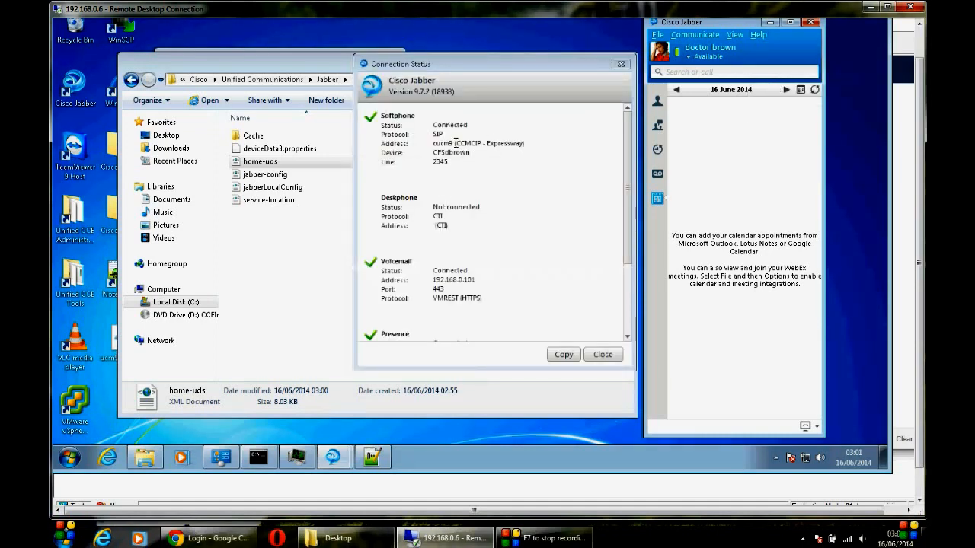
{"action": "left_click_drag", "start_coordinate": [455, 143], "coordinate": [473, 143]}
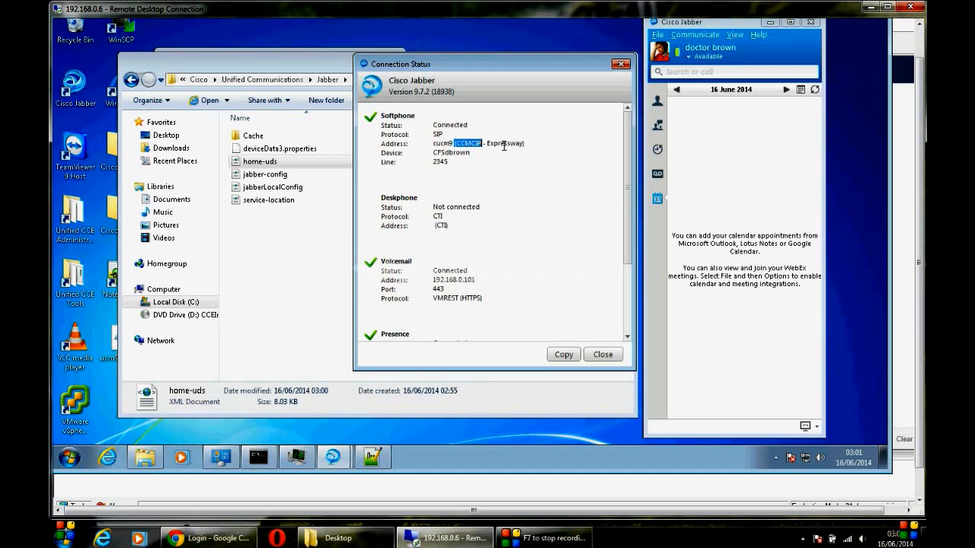
{"action": "left_click_drag", "start_coordinate": [488, 144], "coordinate": [530, 147]}
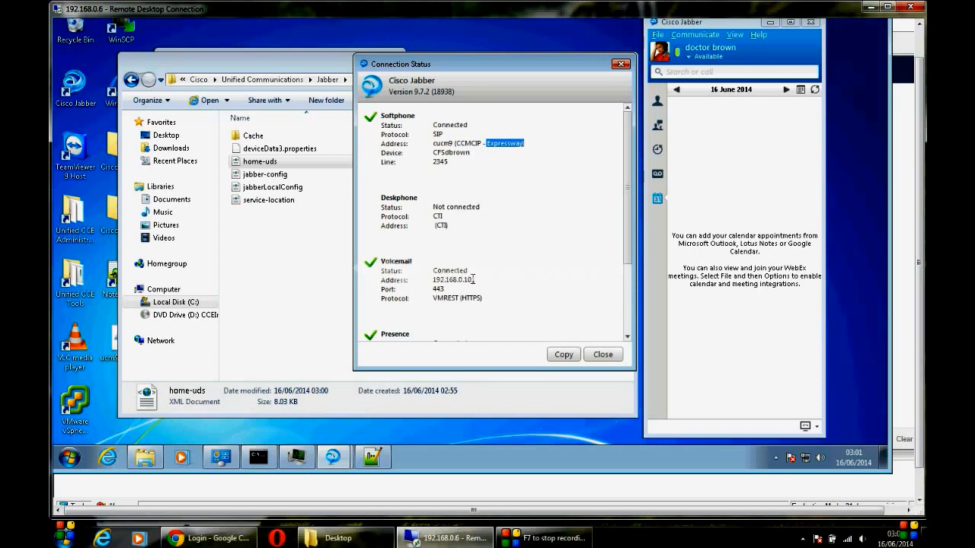
{"action": "left_click_drag", "start_coordinate": [477, 279], "coordinate": [433, 279]}
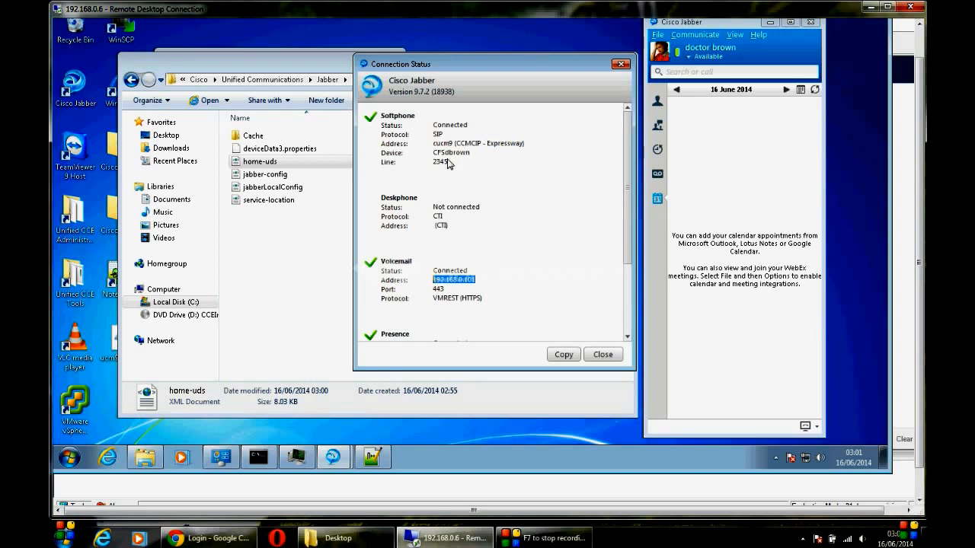
{"action": "left_click_drag", "start_coordinate": [434, 143], "coordinate": [457, 143]}
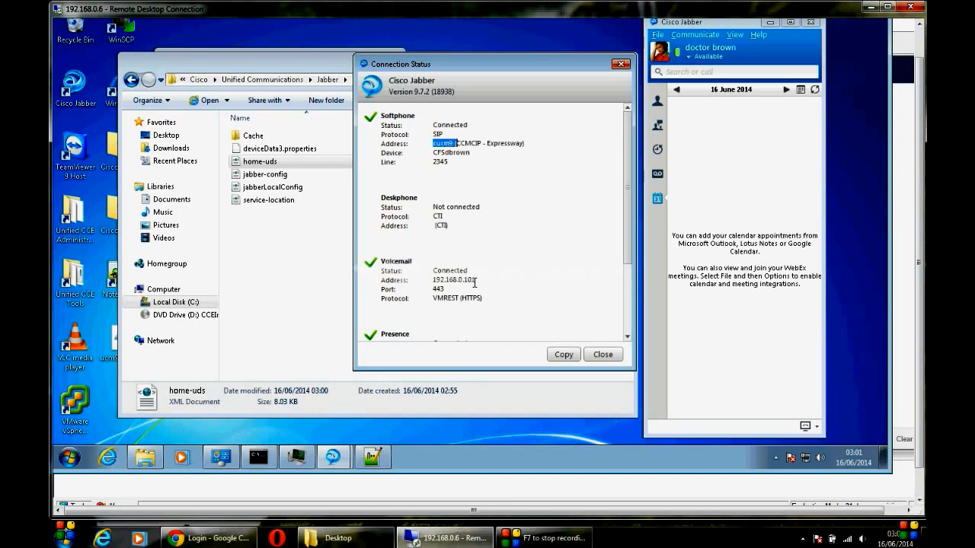
{"action": "left_click_drag", "start_coordinate": [482, 299], "coordinate": [435, 285]}
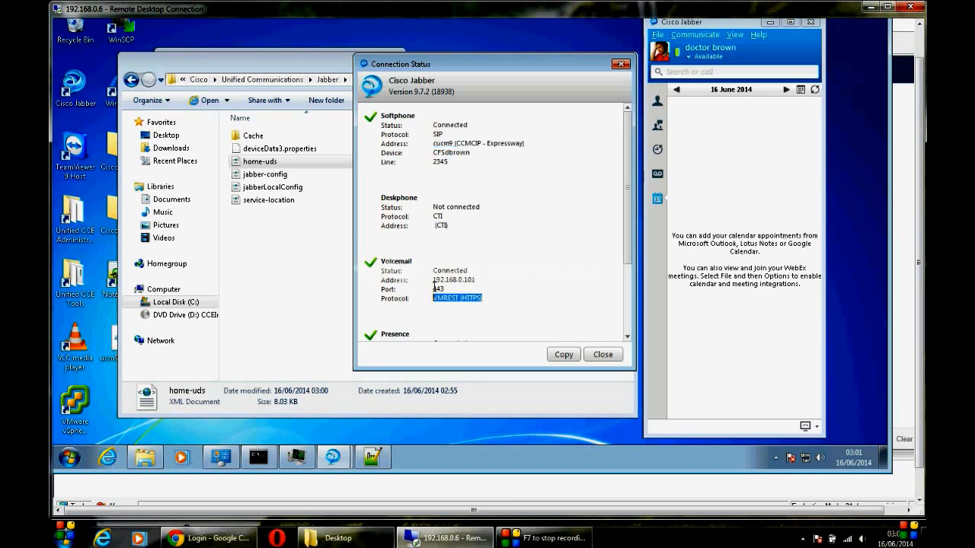
{"action": "left_click_drag", "start_coordinate": [624, 217], "coordinate": [628, 262]}
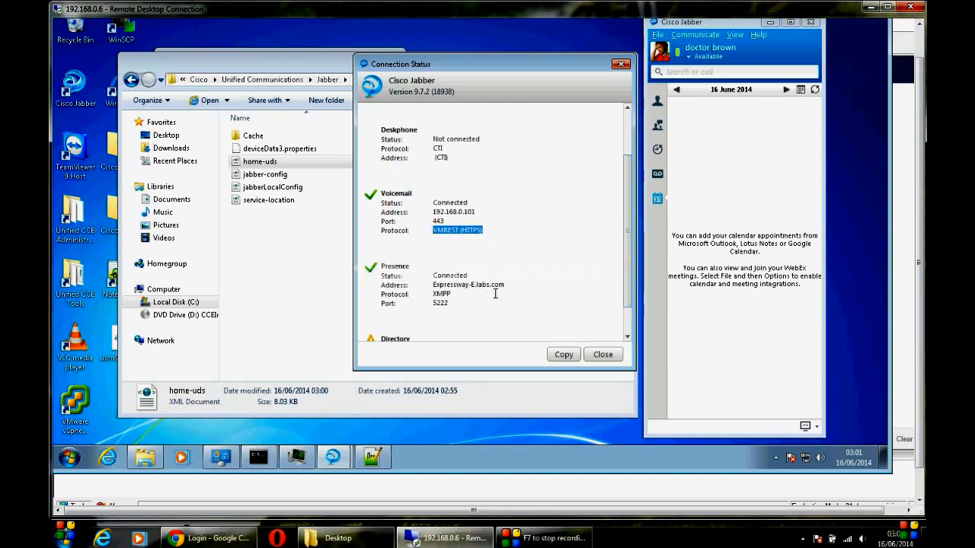
{"action": "left_click_drag", "start_coordinate": [485, 294], "coordinate": [434, 278]}
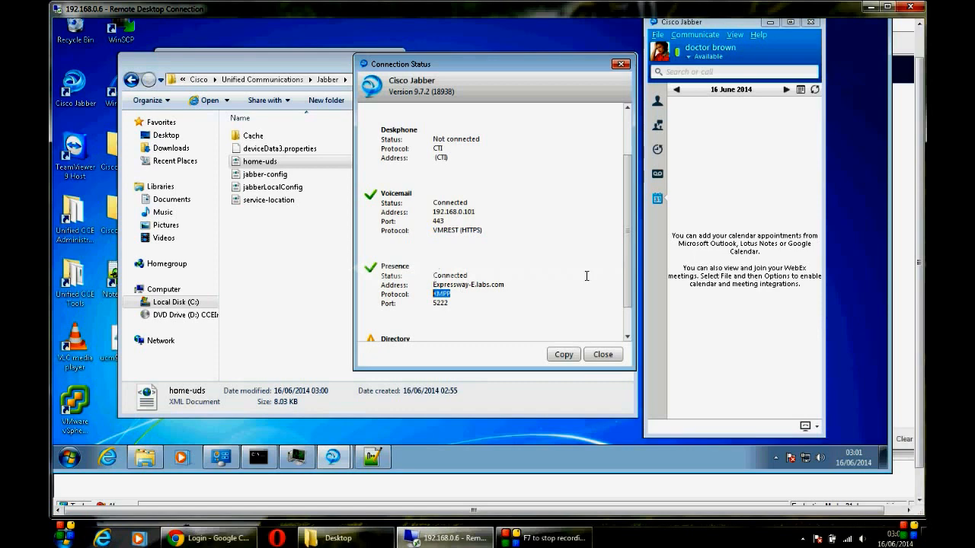
{"action": "left_click_drag", "start_coordinate": [629, 244], "coordinate": [632, 292]}
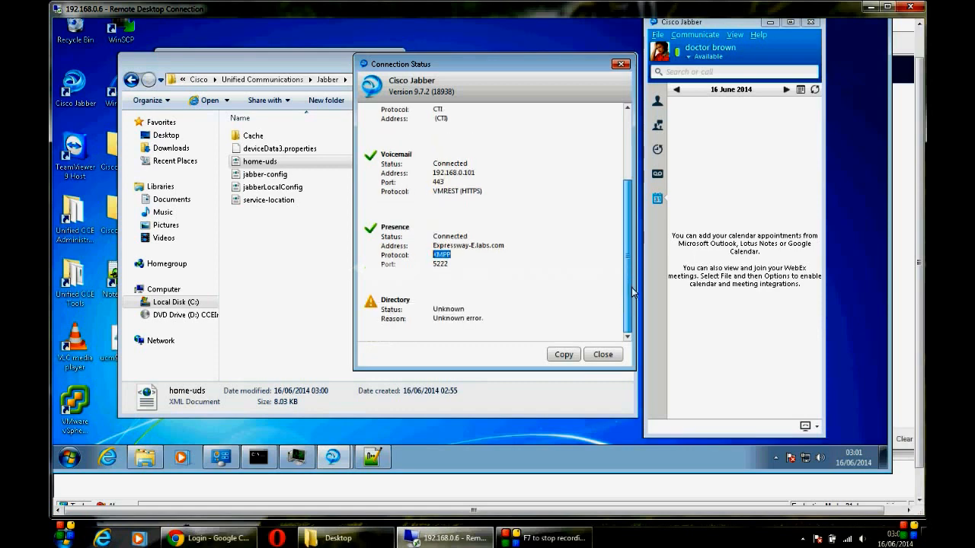
{"action": "left_click_drag", "start_coordinate": [488, 320], "coordinate": [383, 320]}
{"action": "left_click_drag", "start_coordinate": [630, 266], "coordinate": [618, 133]}
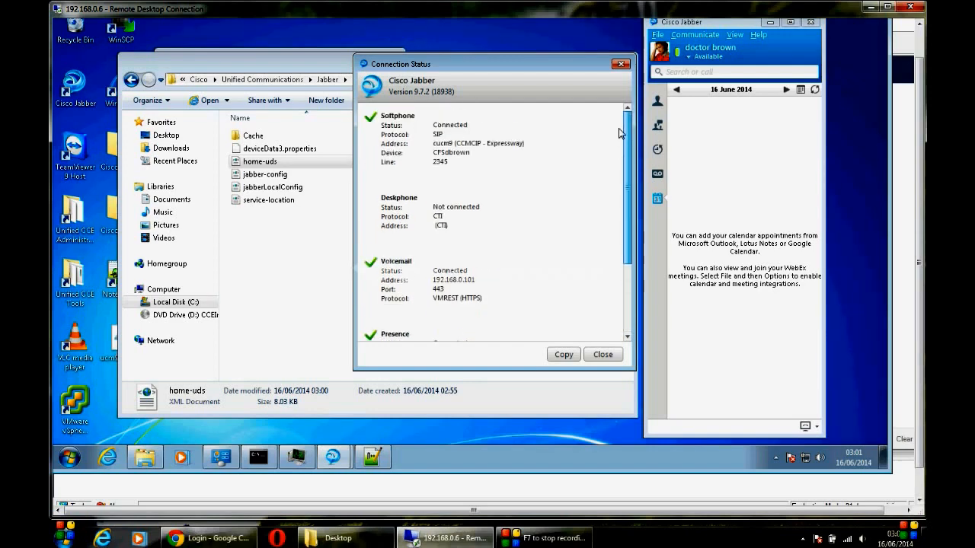
Step: Close Connection Status, search the directory for 'ad', then clear the search box
{"action": "left_click", "coordinate": [622, 65]}
{"action": "left_click", "coordinate": [680, 72]}
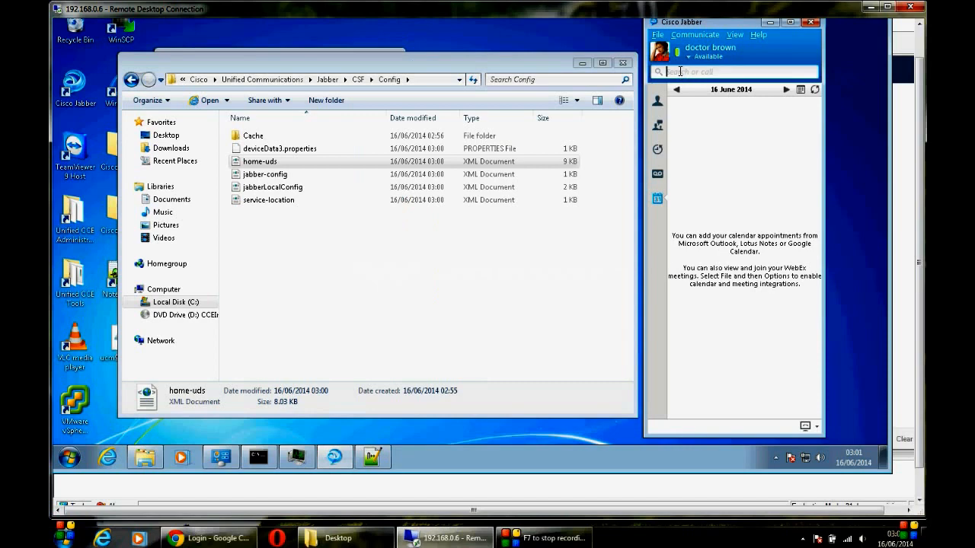
{"action": "type", "text": "admin"}
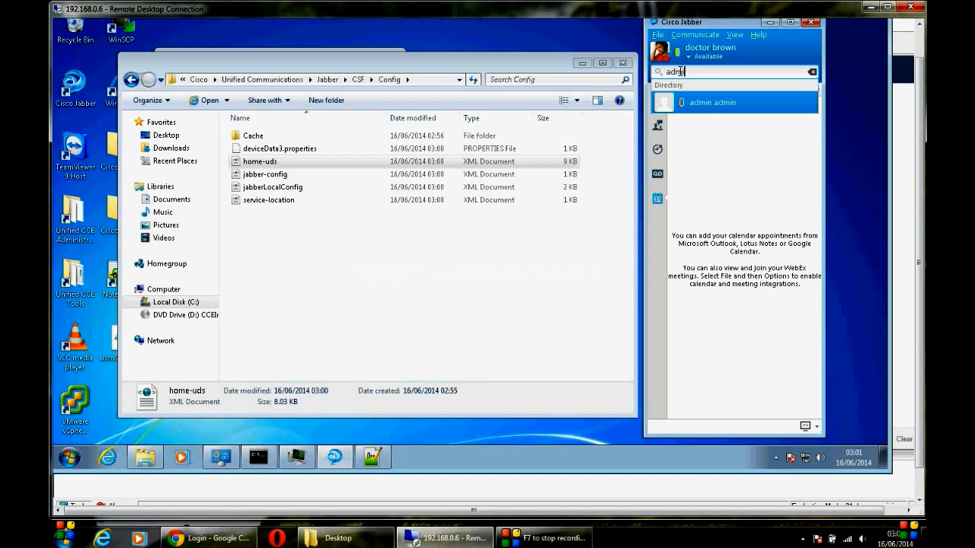
{"action": "key", "text": "BackSpace"}
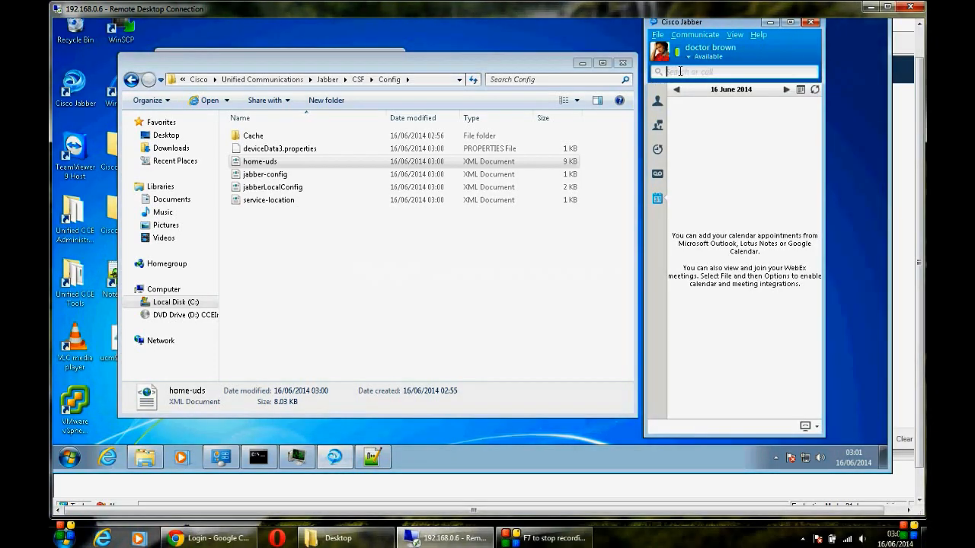